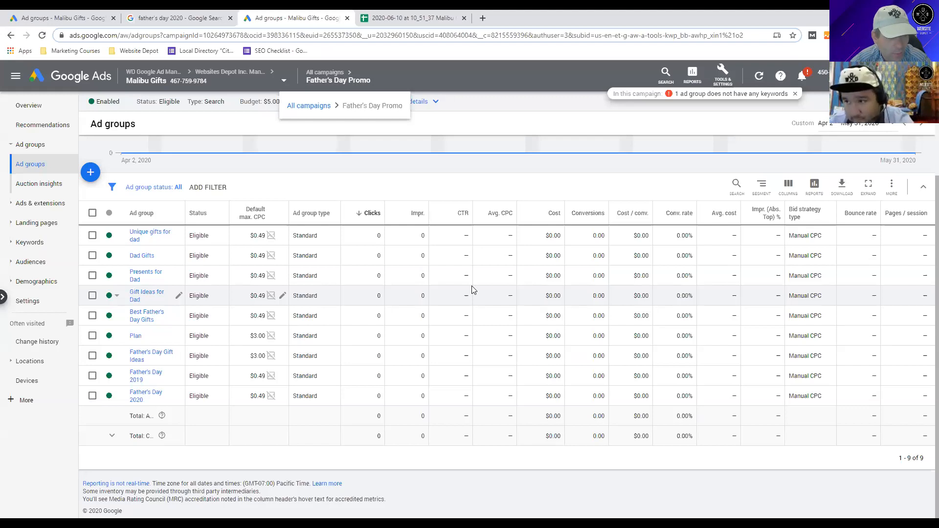
# - Open the Gift Ideas for Dad ad group and start adding search keywords to it
pyautogui.moveTo(420, 144)
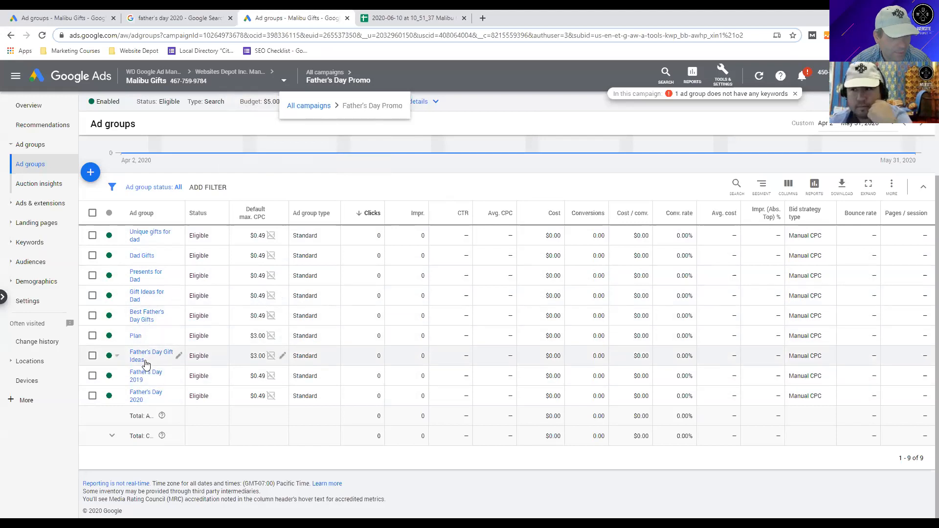
pyautogui.click(146, 296)
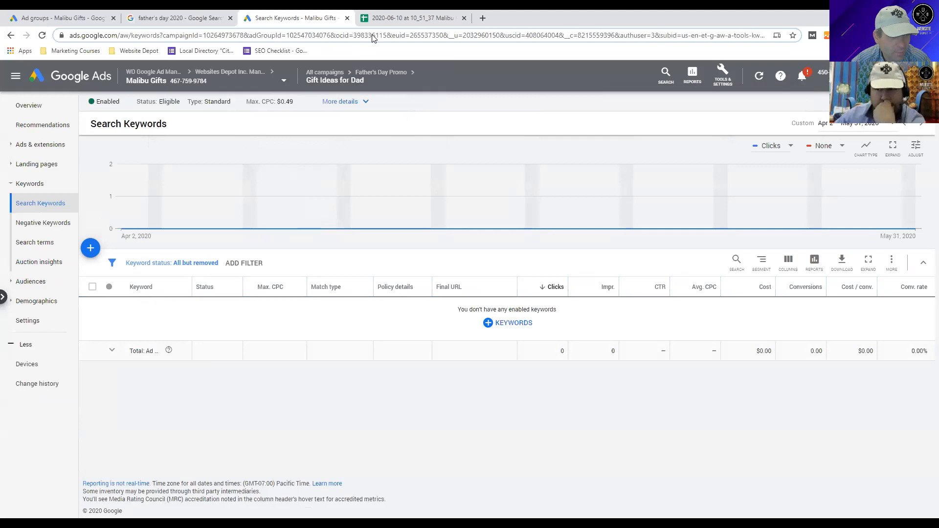
pyautogui.click(509, 323)
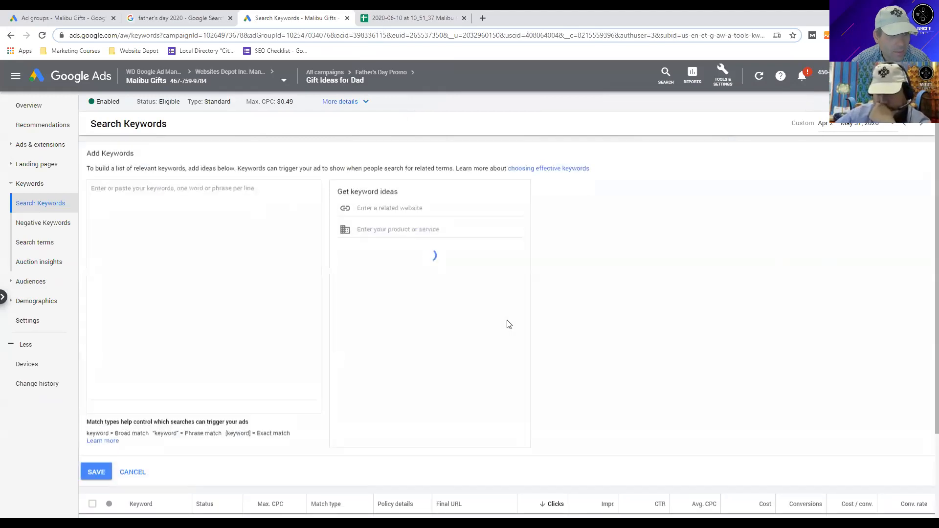
# - In the Google Sheets keyword spreadsheet, copy the column A keywords from "good fathers day gifts" through "fathers day ideas from daughter" (rows 14–34)
pyautogui.click(392, 12)
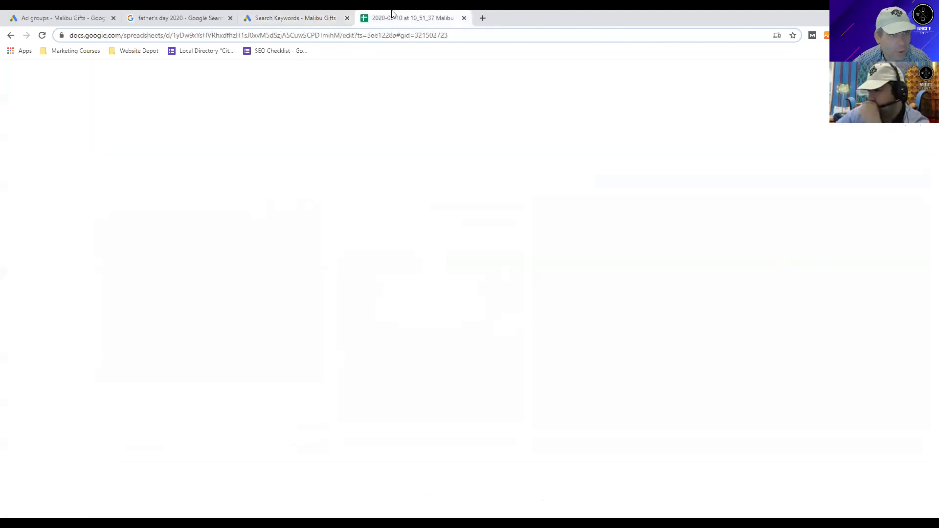
pyautogui.click(71, 244)
pyautogui.moveTo(70, 255); pyautogui.dragTo(63, 428)
pyautogui.scroll(-1, 61, 390)
pyautogui.scroll(-1, 61, 390)
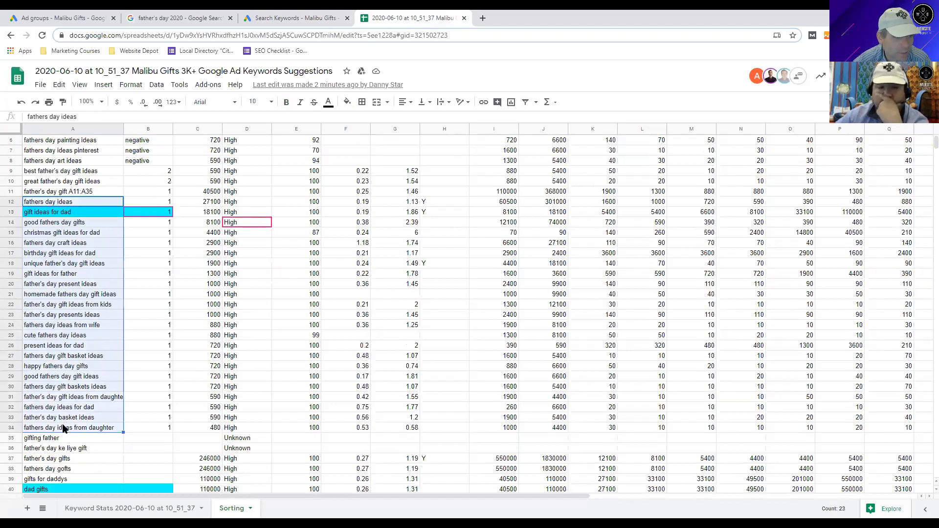
pyautogui.rightClick(96, 269)
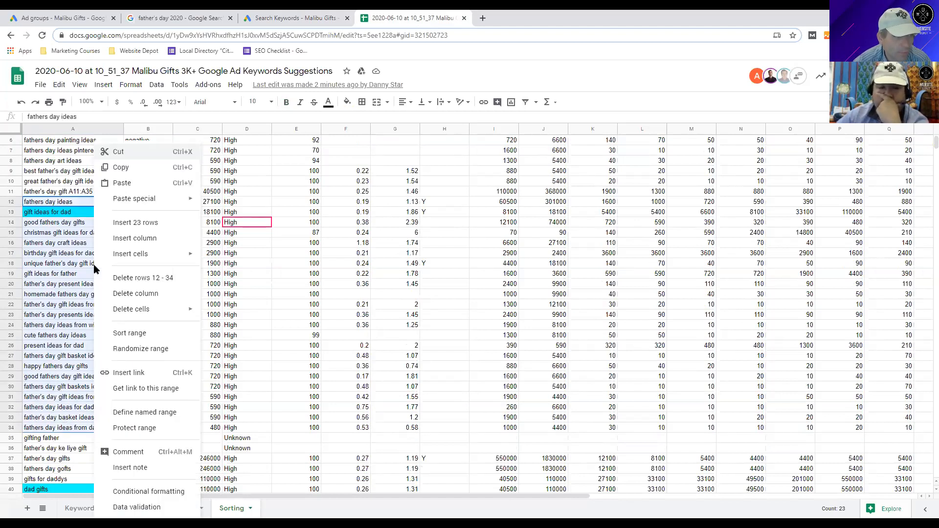
pyautogui.click(69, 245)
pyautogui.moveTo(67, 222); pyautogui.dragTo(87, 420)
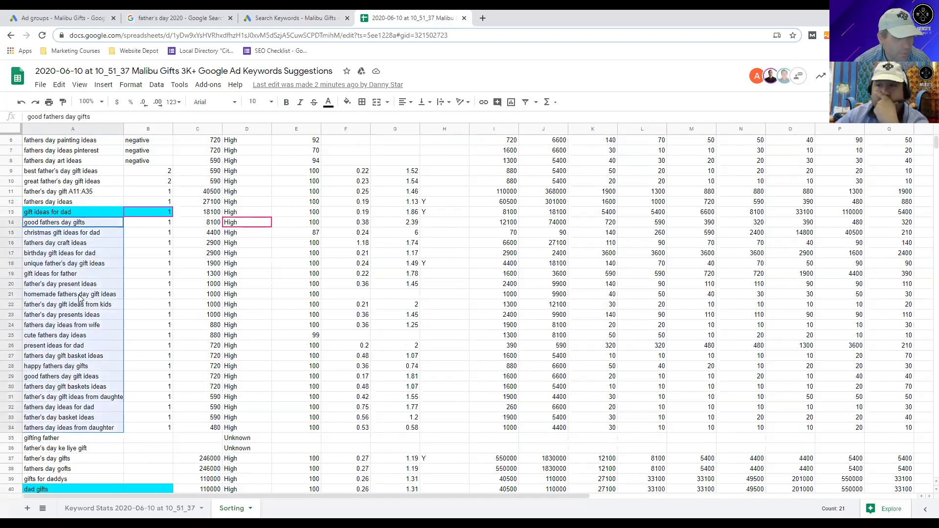
pyautogui.rightClick(81, 298)
pyautogui.click(122, 171)
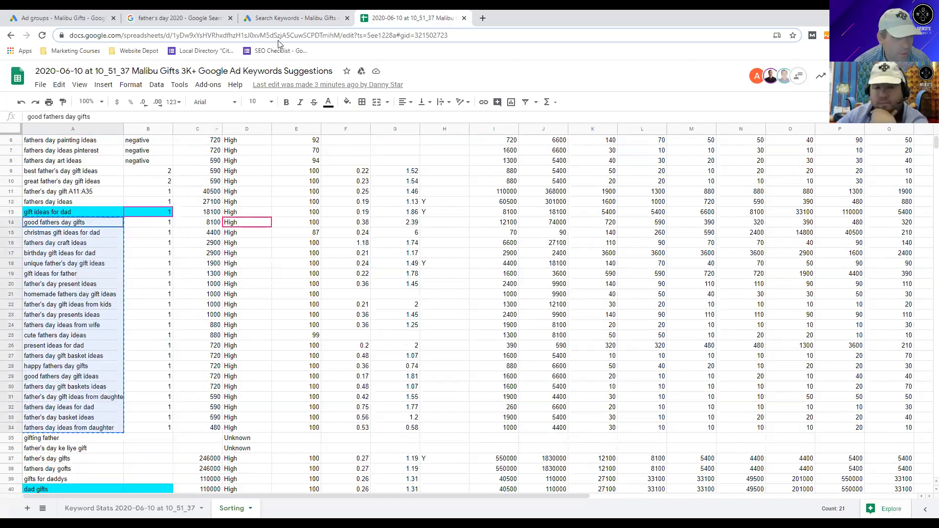
# - Back in Google Ads, paste the copied keywords into the Gift Ideas for Dad ad group and save them
pyautogui.click(262, 18)
pyautogui.rightClick(178, 218)
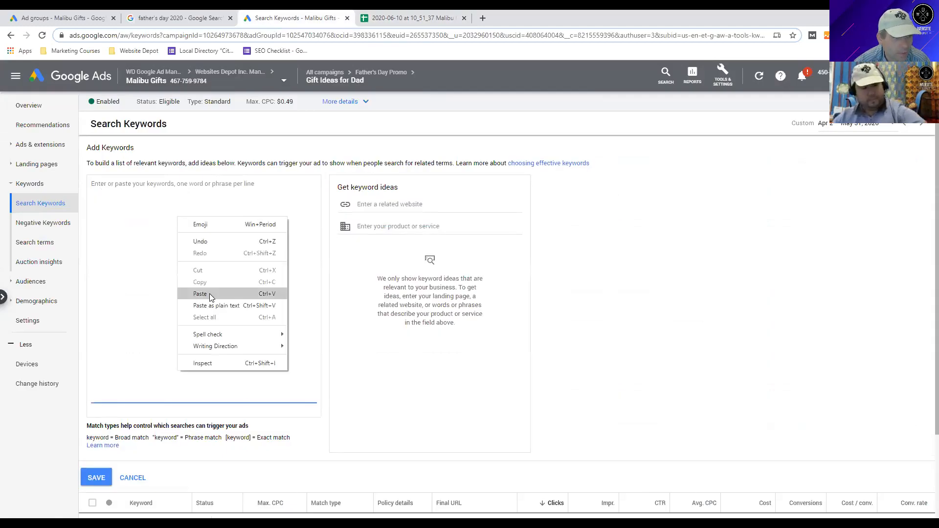
pyautogui.click(209, 294)
pyautogui.scroll(-3, 135, 386)
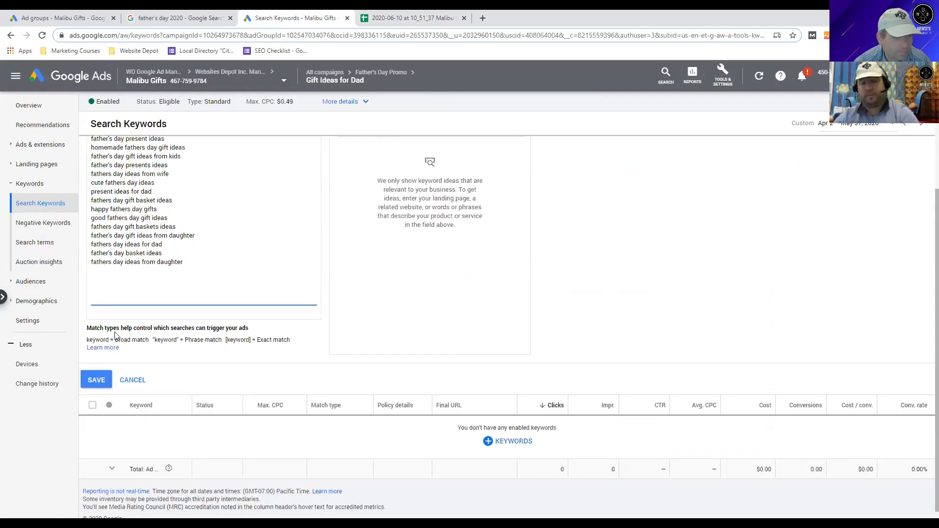
pyautogui.scroll(3, 123, 352)
pyautogui.scroll(-3, 129, 365)
pyautogui.click(98, 374)
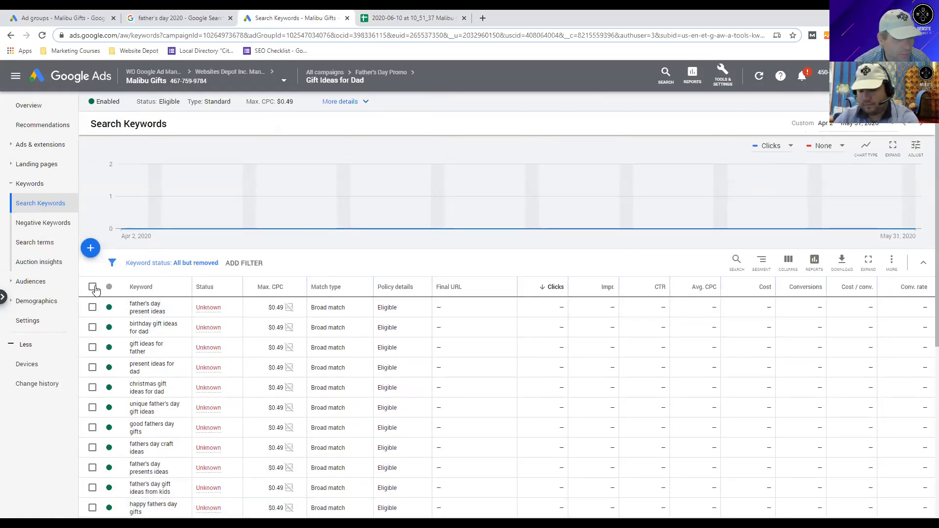
# - Change the match type of all keywords in the ad group from broad match to phrase match
pyautogui.click(93, 287)
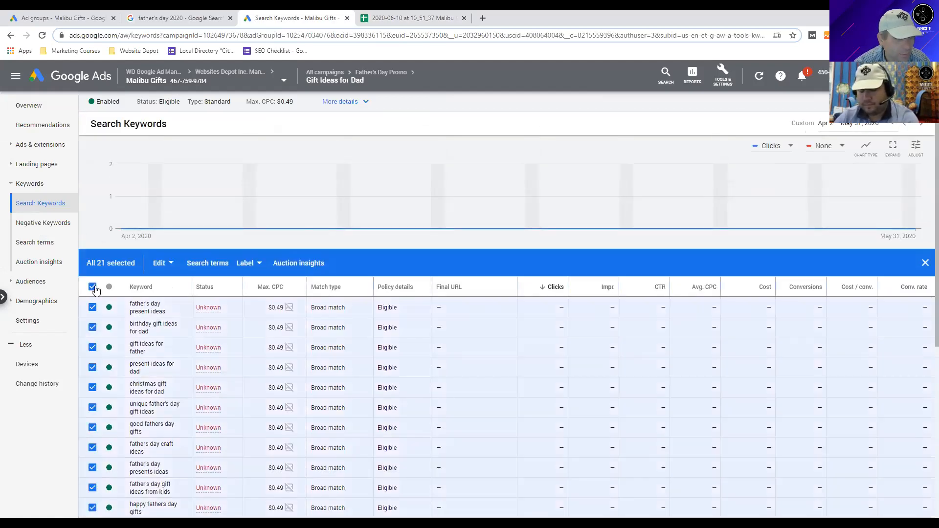
pyautogui.click(173, 264)
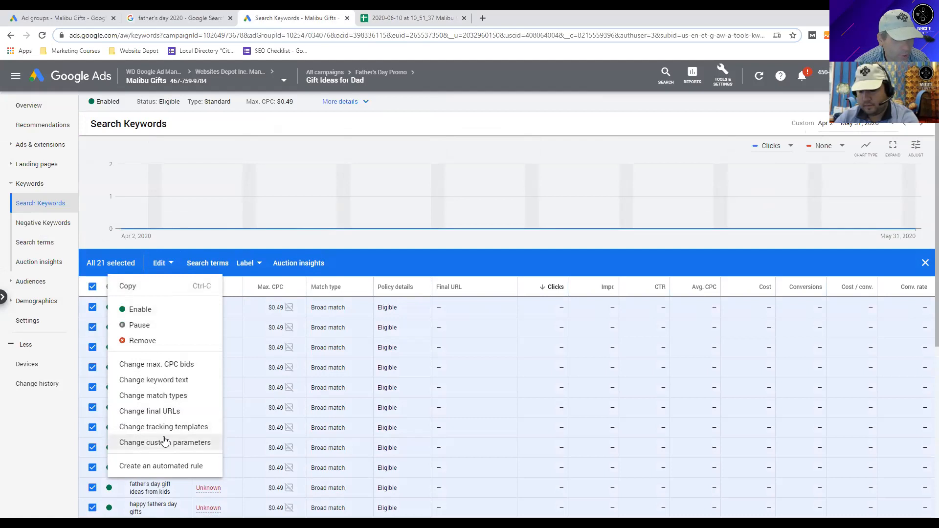
pyautogui.click(174, 396)
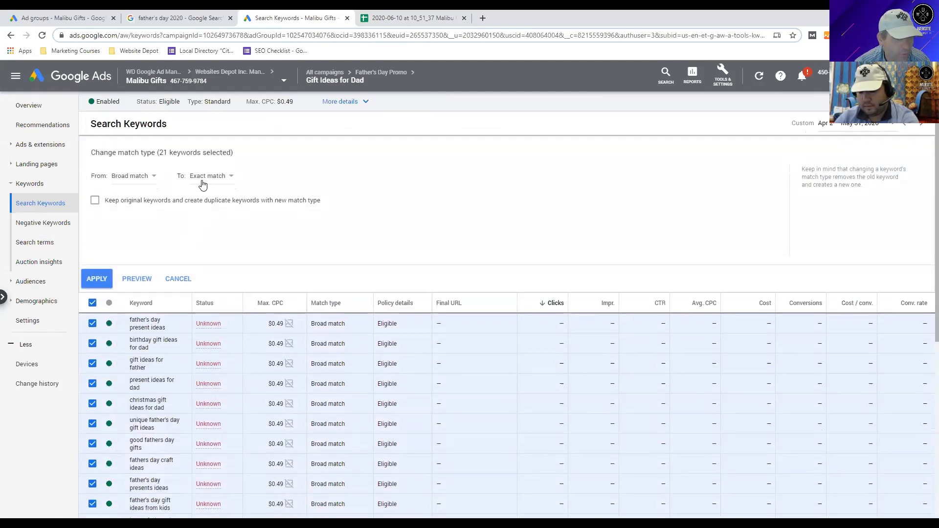
pyautogui.click(152, 178)
pyautogui.click(152, 219)
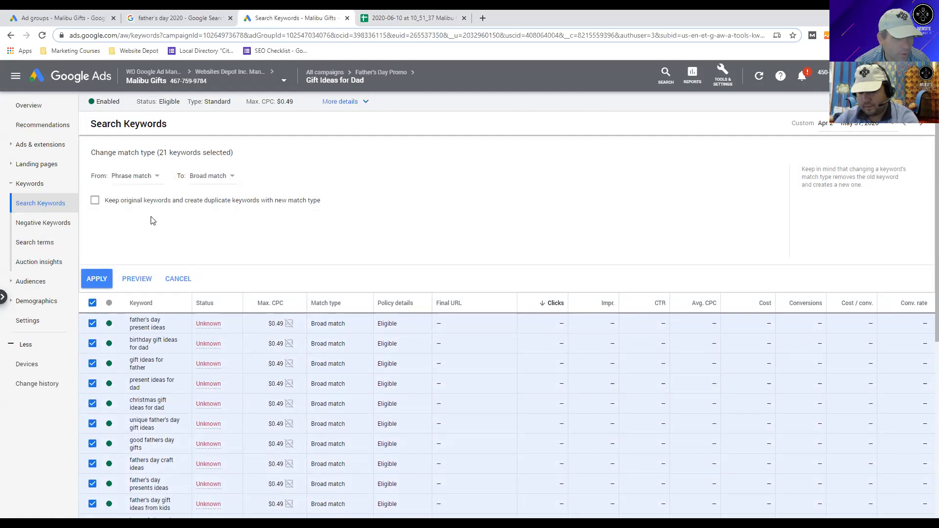
pyautogui.click(144, 183)
pyautogui.click(130, 185)
pyautogui.click(197, 183)
pyautogui.click(206, 203)
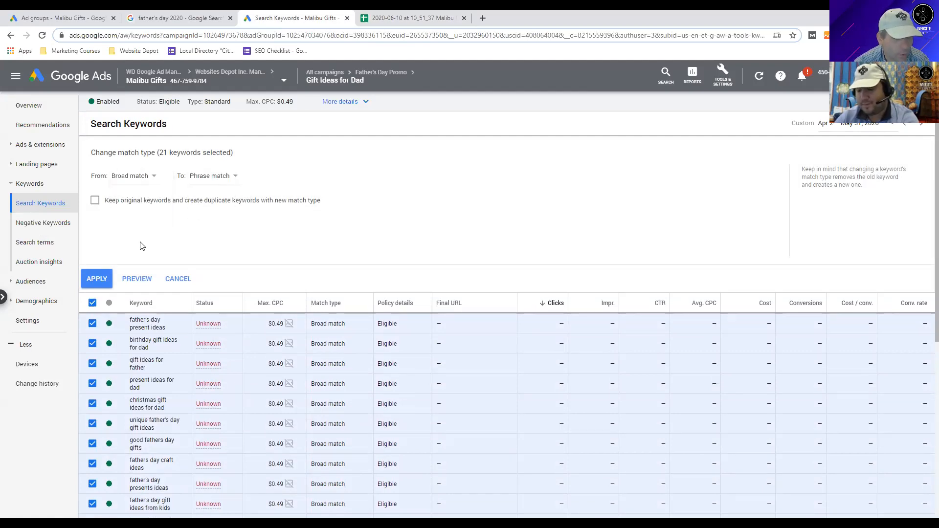
pyautogui.click(94, 279)
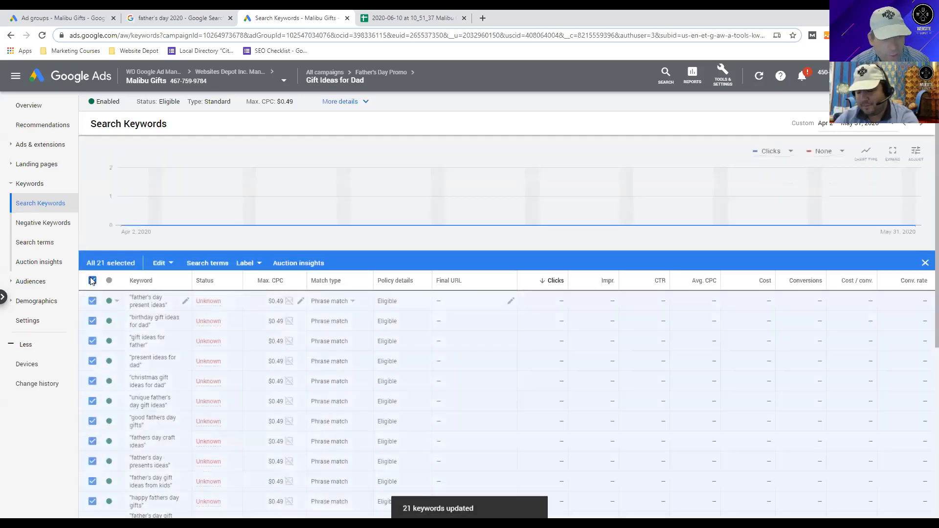
pyautogui.click(92, 287)
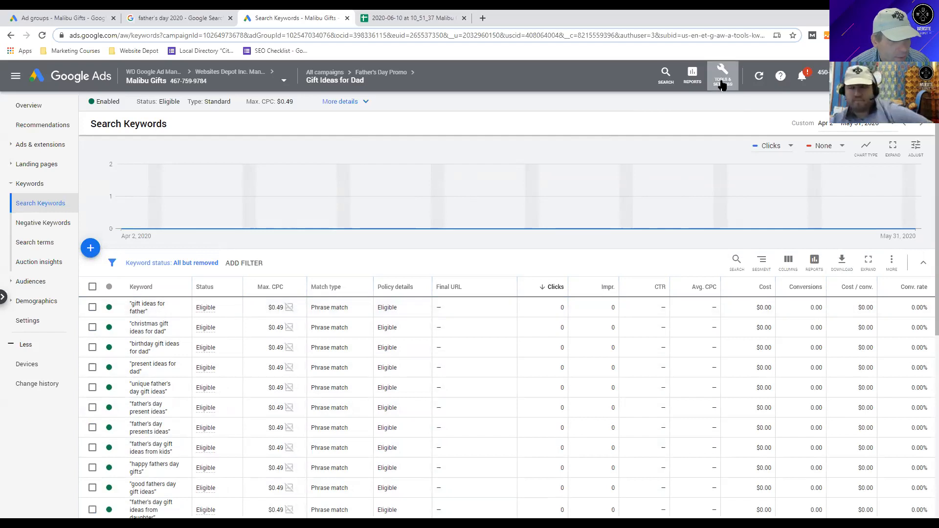
# - Examine the Gift Ideas for Dad ad group's settings and overview, and the Father's Day Promo campaign's overview and ad group list
pyautogui.click(32, 319)
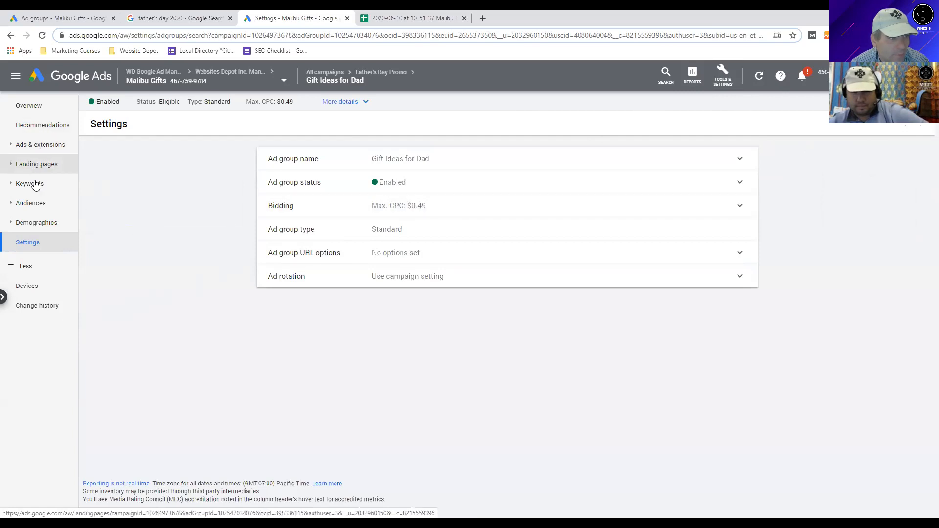
pyautogui.click(40, 107)
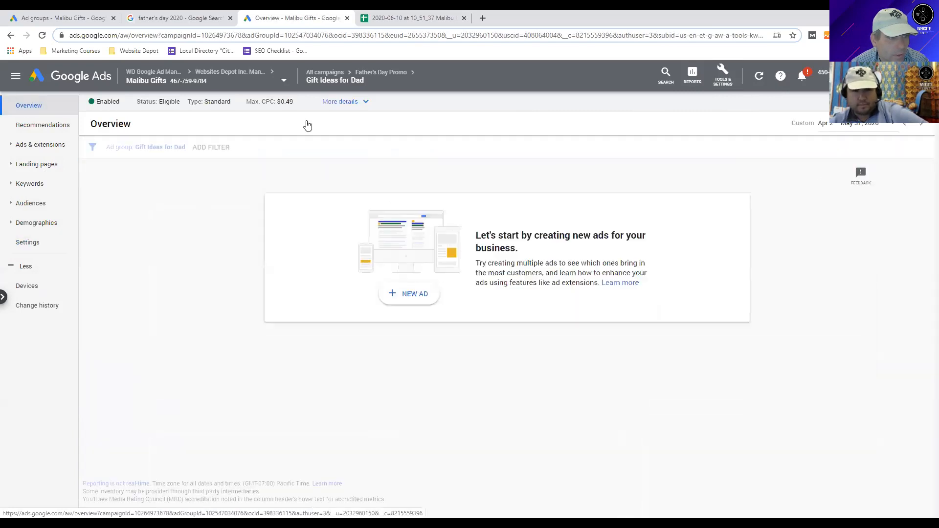
pyautogui.click(284, 81)
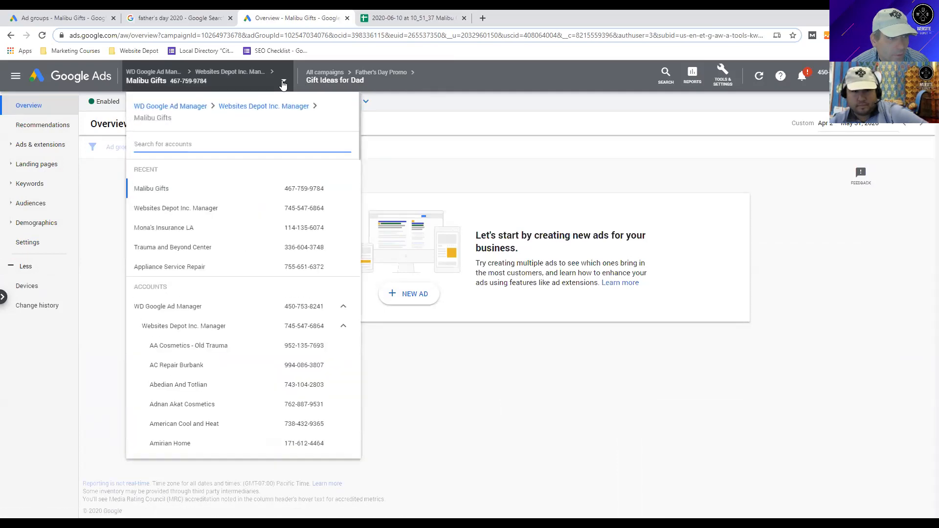
pyautogui.click(381, 73)
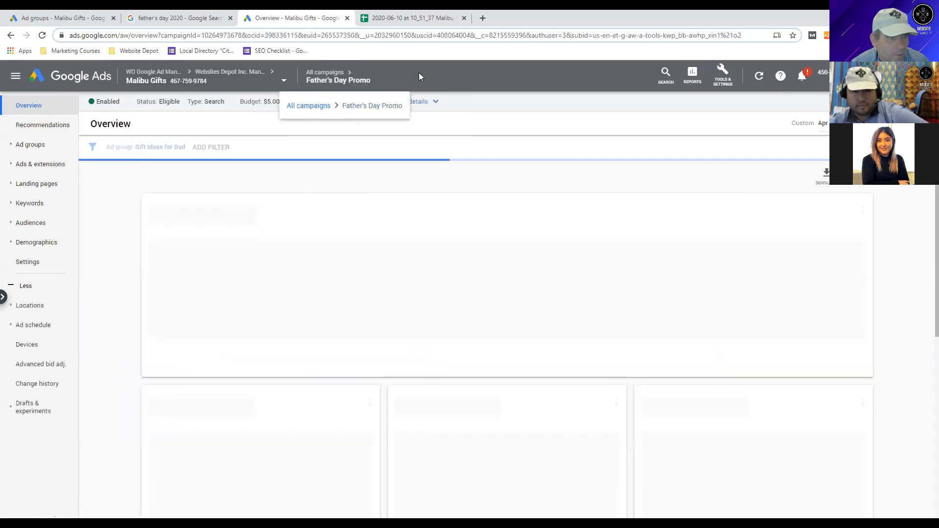
pyautogui.scroll(-3, 105, 252)
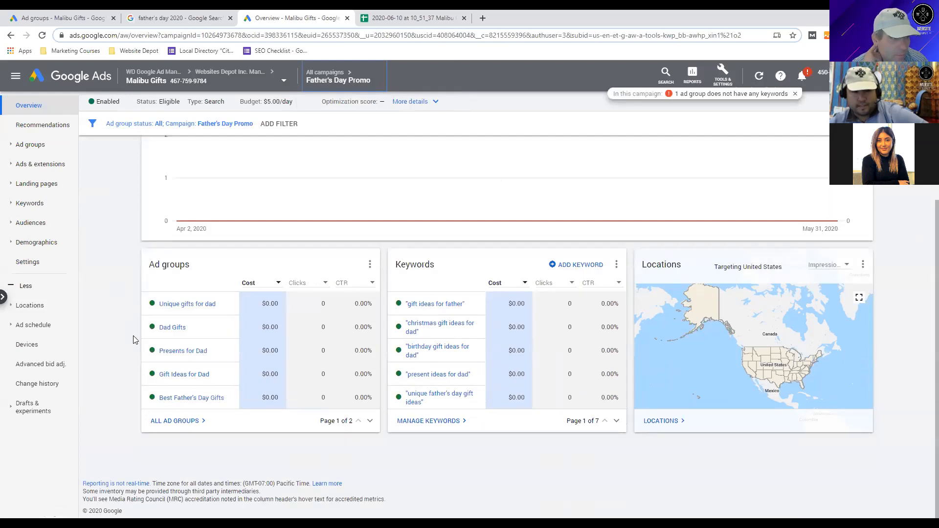
pyautogui.click(173, 376)
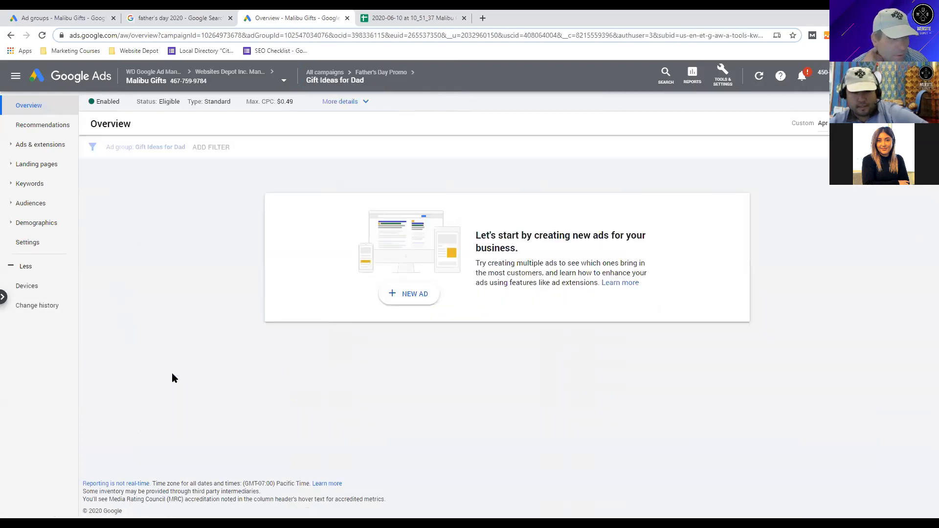
pyautogui.click(11, 36)
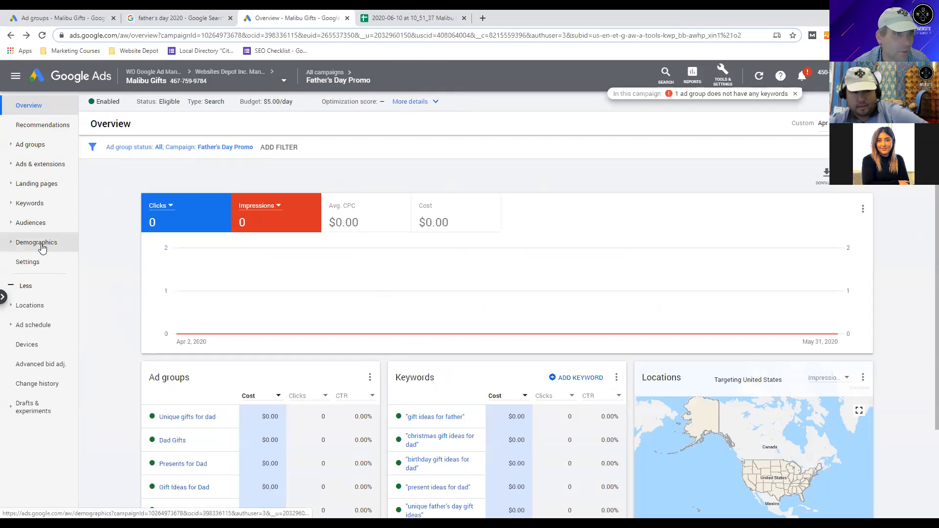
pyautogui.click(11, 147)
pyautogui.click(22, 164)
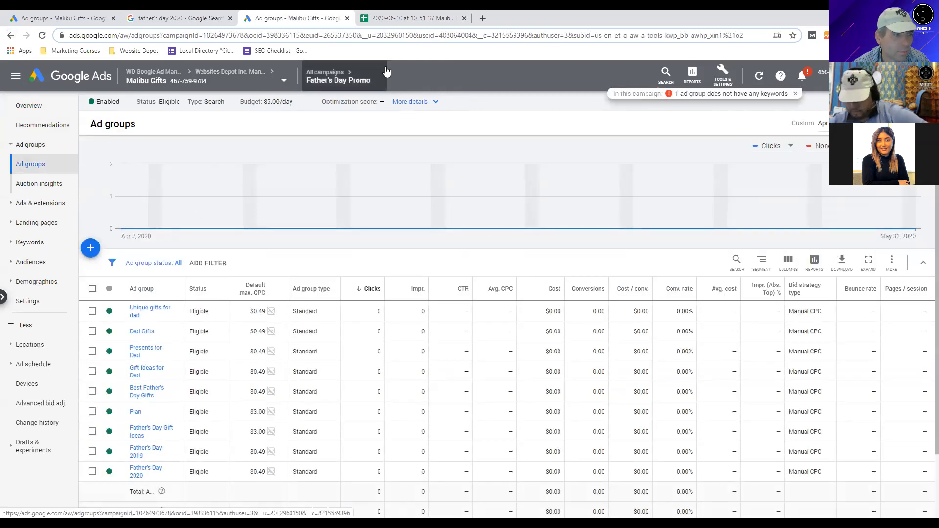
# - Go to the list of all campaigns and open the Father's Day Promo campaign from it
pyautogui.moveTo(358, 72)
pyautogui.click(309, 106)
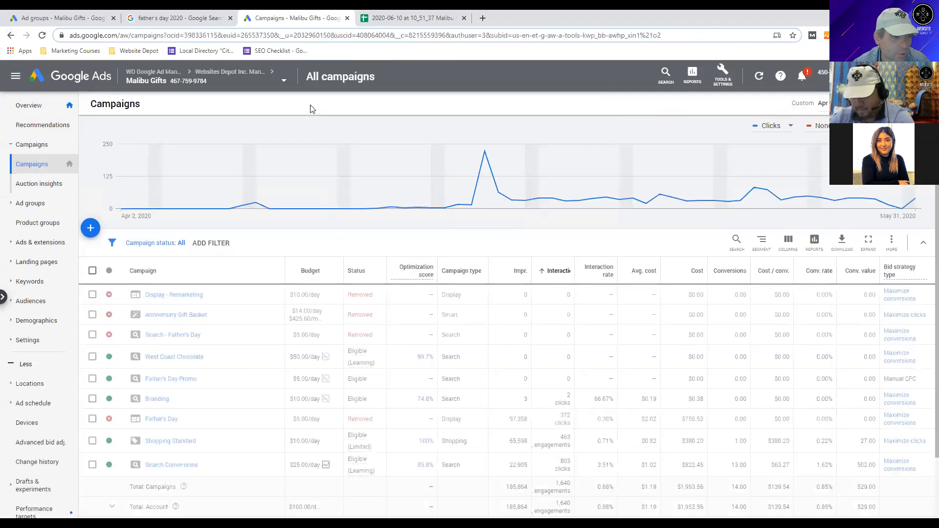
pyautogui.moveTo(342, 196)
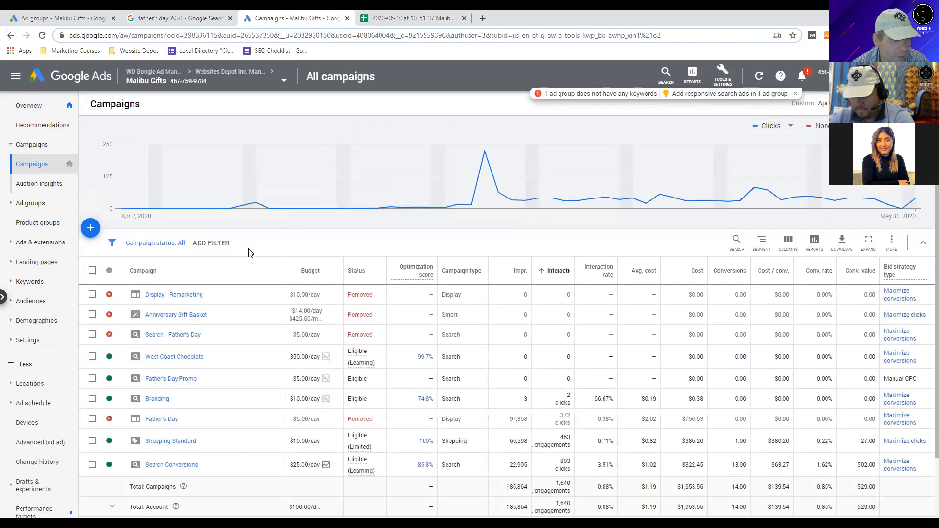
pyautogui.scroll(-1, 259, 251)
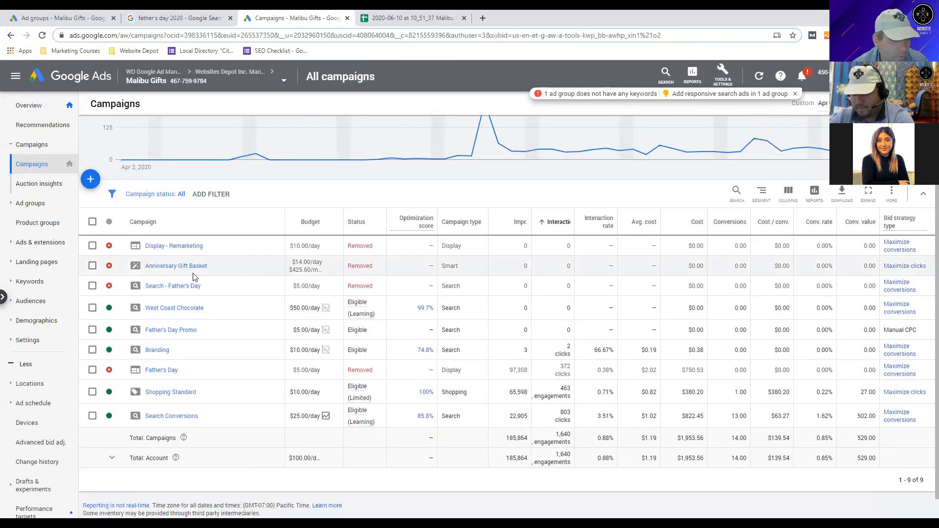
pyautogui.click(178, 330)
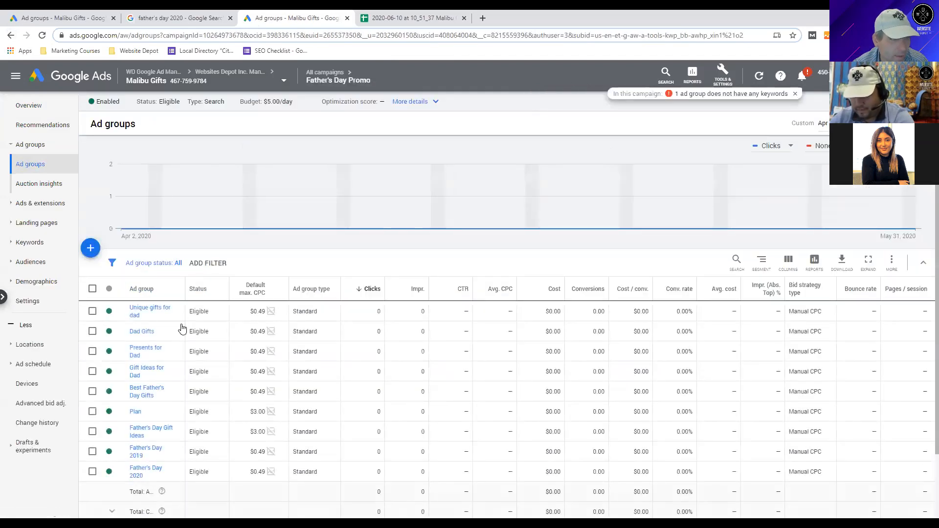
pyautogui.scroll(-1, 258, 242)
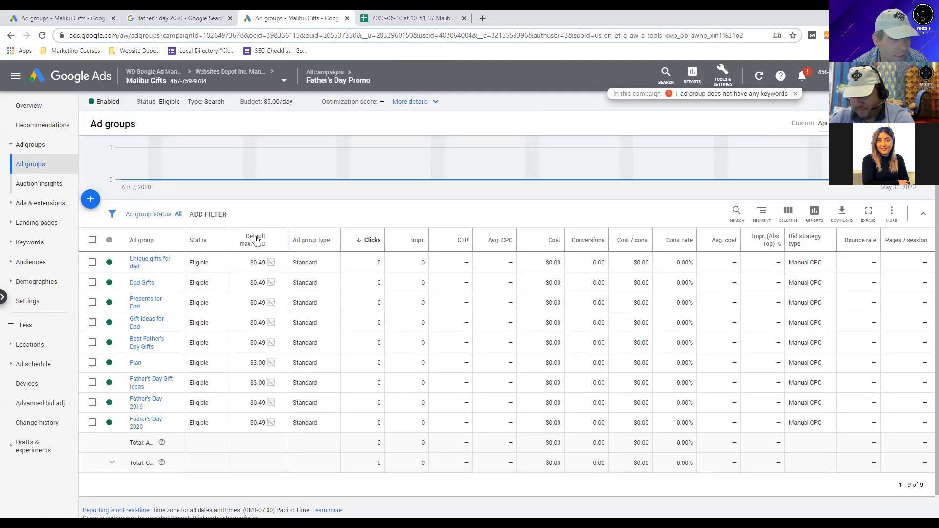
# - Set the Father's Day Promo campaign's goal to Sales in its settings and save it
pyautogui.click(39, 303)
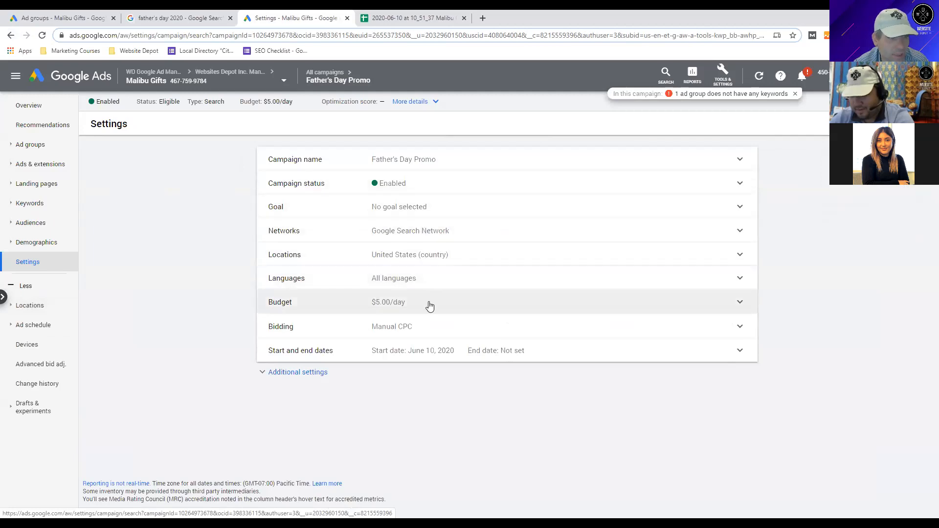
pyautogui.click(433, 208)
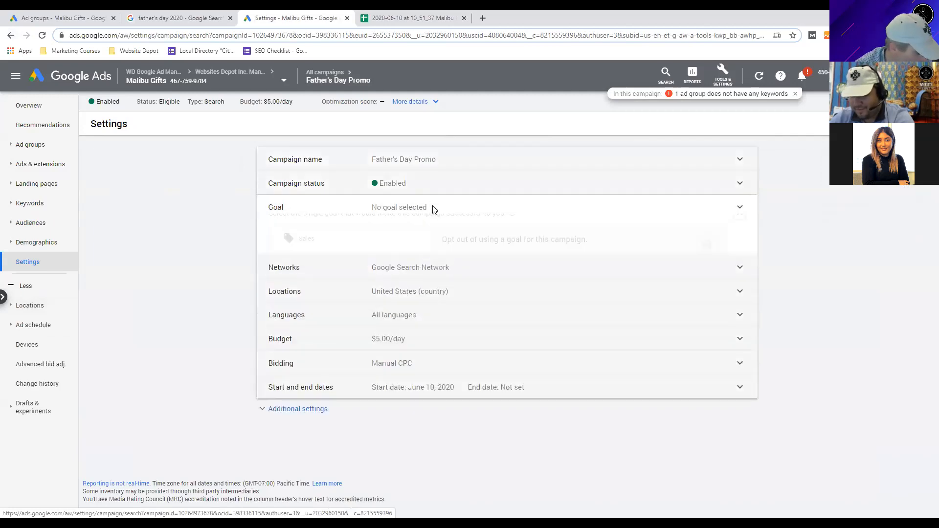
pyautogui.click(325, 241)
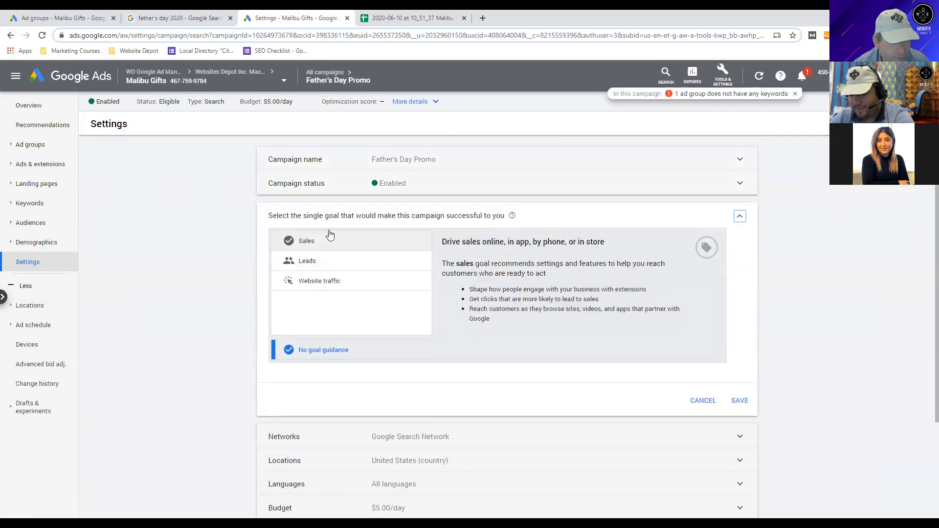
pyautogui.click(740, 402)
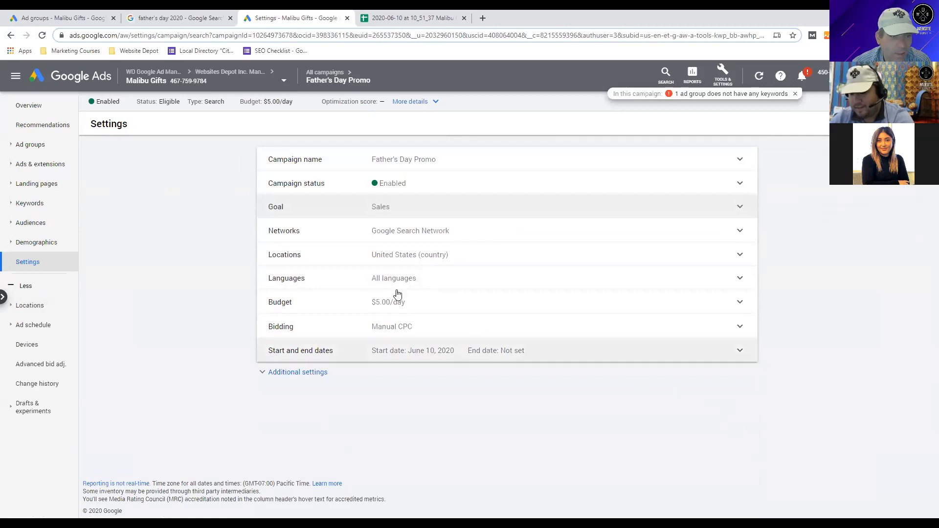
# - Switch the campaign's location targeting to custom locations and target the state of California using the advanced location search
pyautogui.click(342, 260)
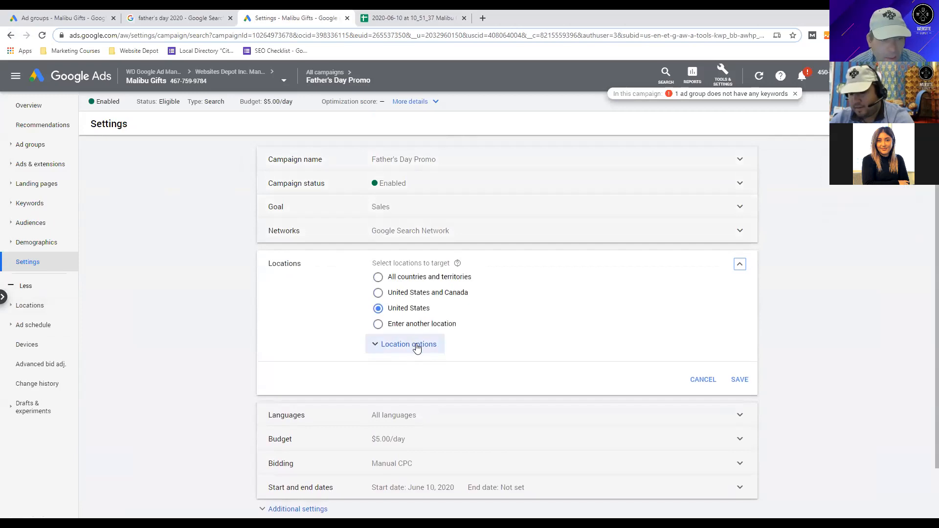
pyautogui.click(419, 326)
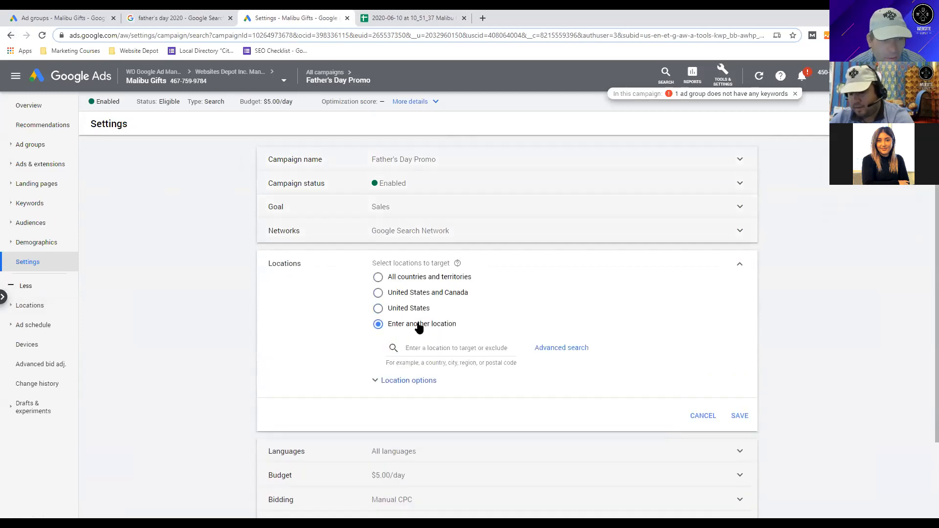
pyautogui.click(419, 346)
pyautogui.write('ca')
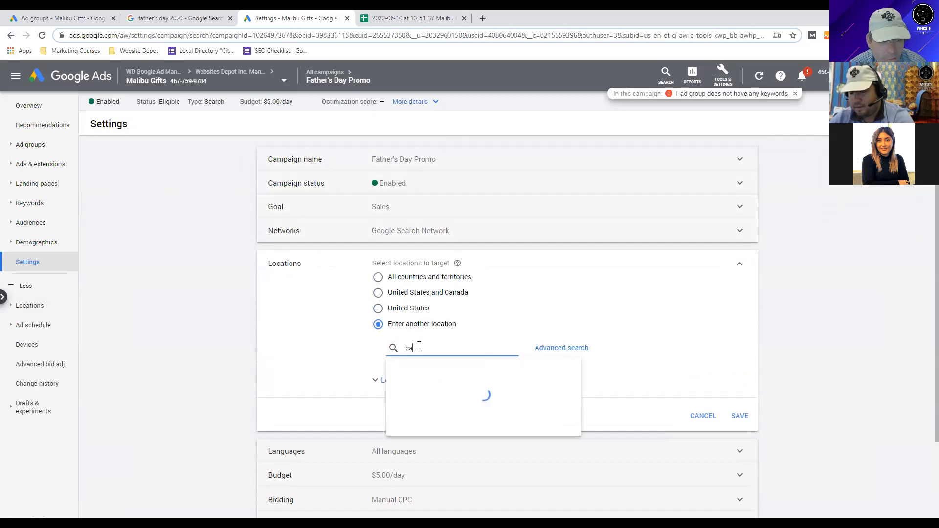
pyautogui.press('BackSpace')
pyautogui.press('BackSpace')
pyautogui.click(553, 348)
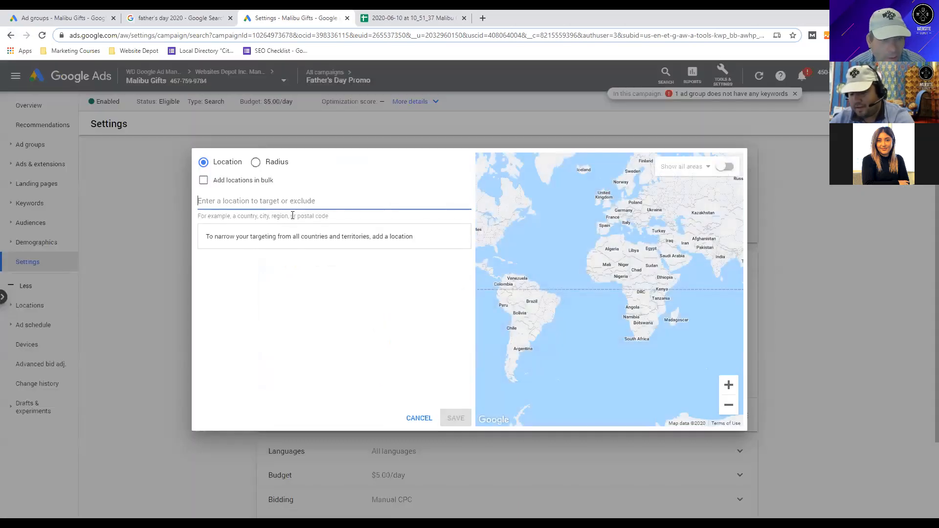
pyautogui.write('calif')
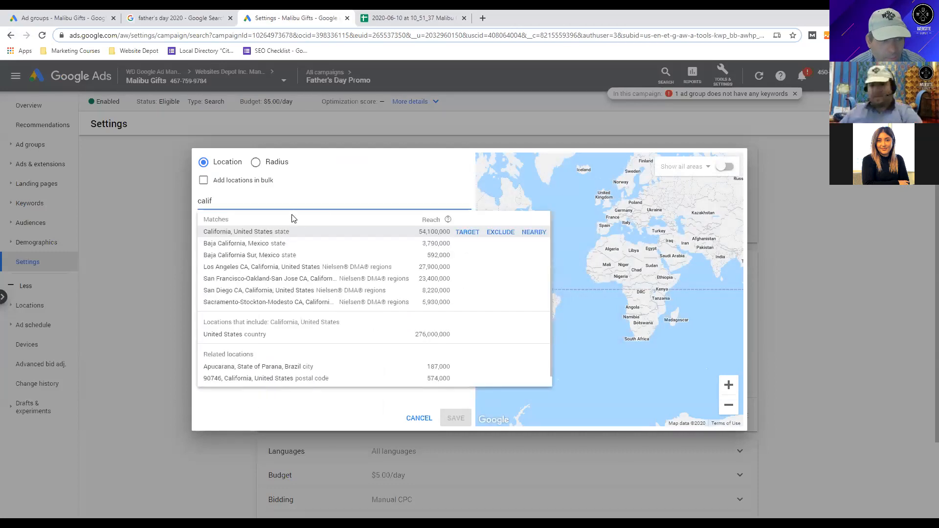
pyautogui.click(284, 232)
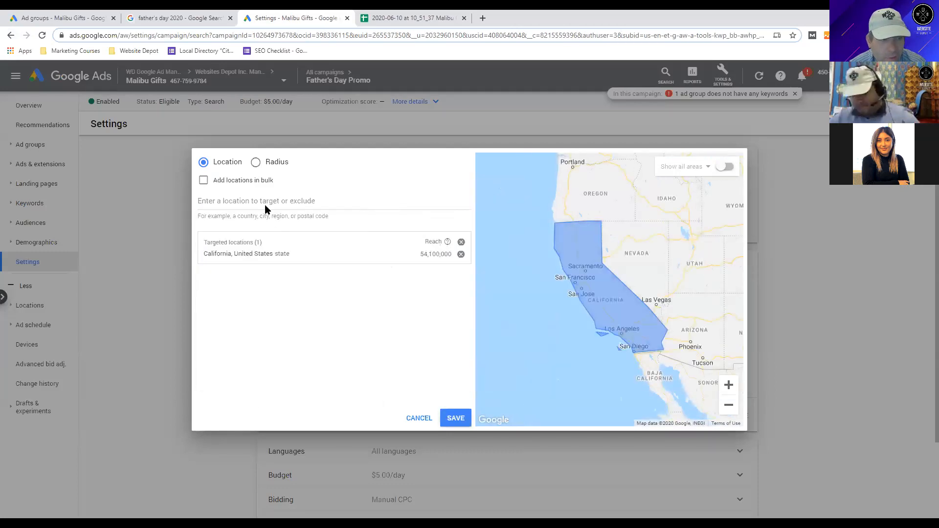
# - Add Arizona State University, Tempe Campus and the state of Nevada to the targeted locations
pyautogui.write('ariz')
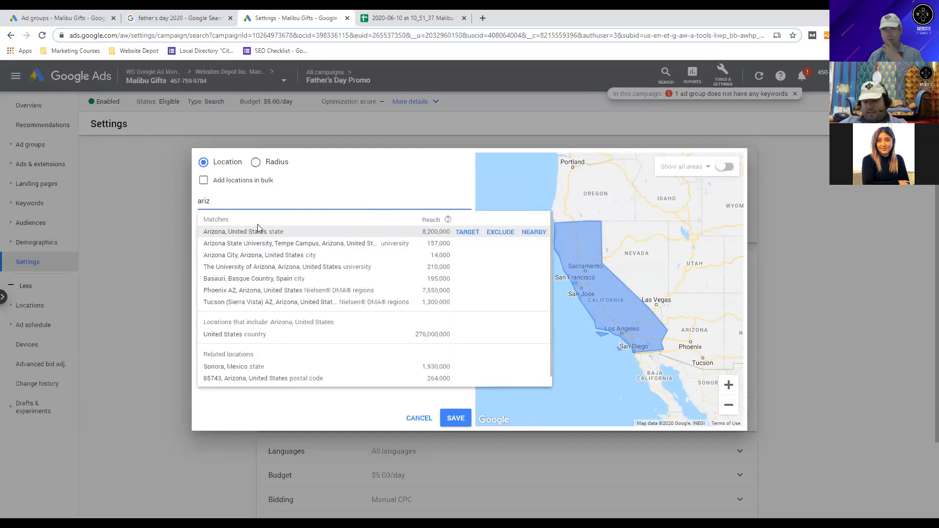
pyautogui.click(257, 243)
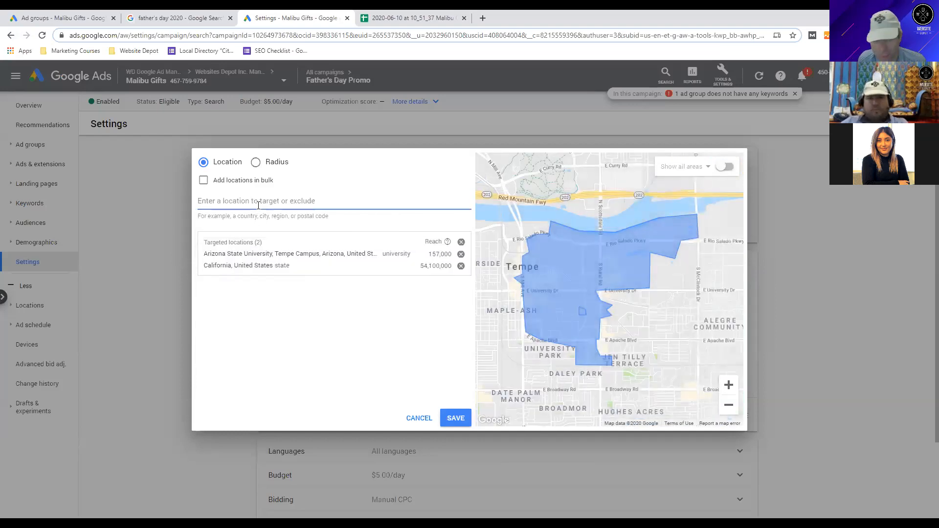
pyautogui.write('nev')
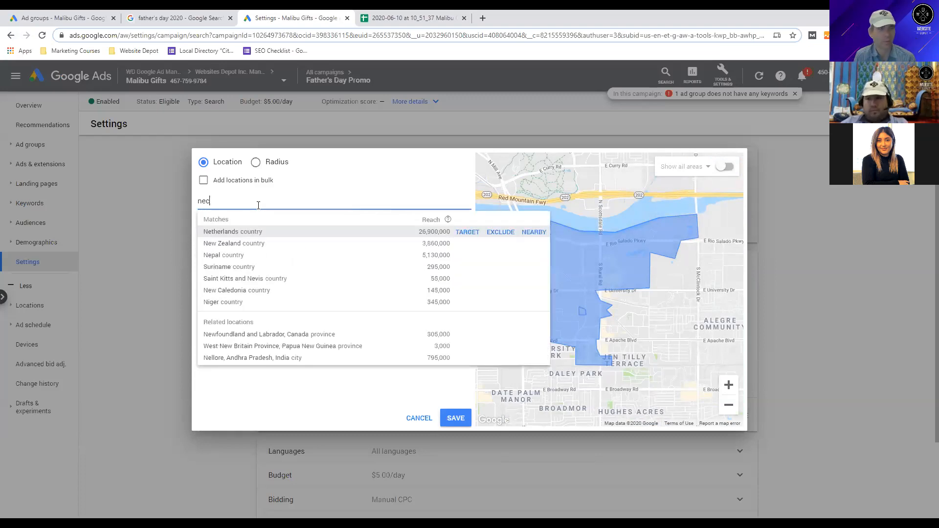
pyautogui.write('a')
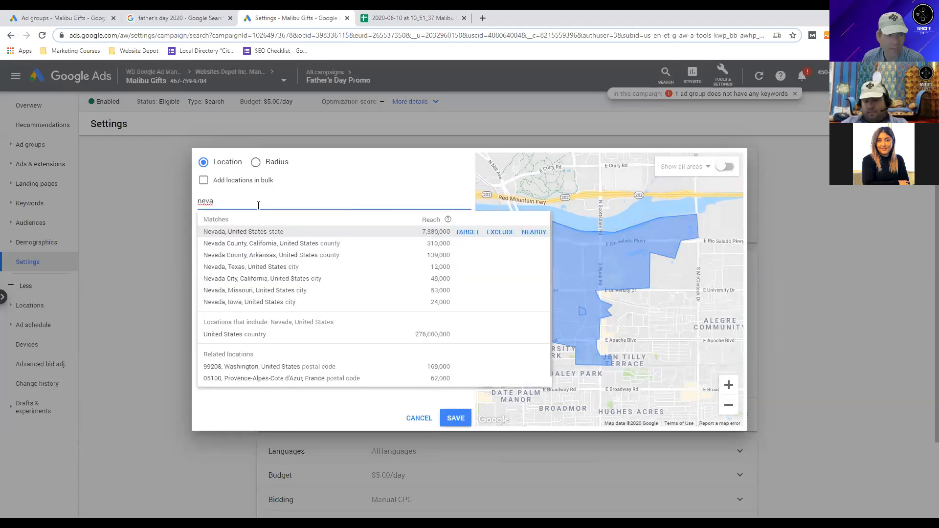
pyautogui.click(252, 231)
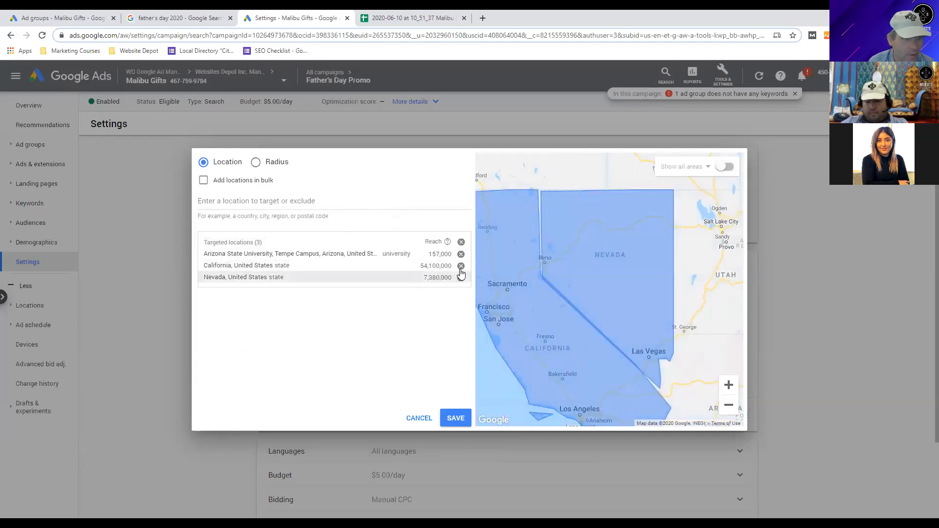
# - Replace the Arizona State University target with the state of Arizona
pyautogui.click(460, 254)
pyautogui.click(275, 210)
pyautogui.write('ariz')
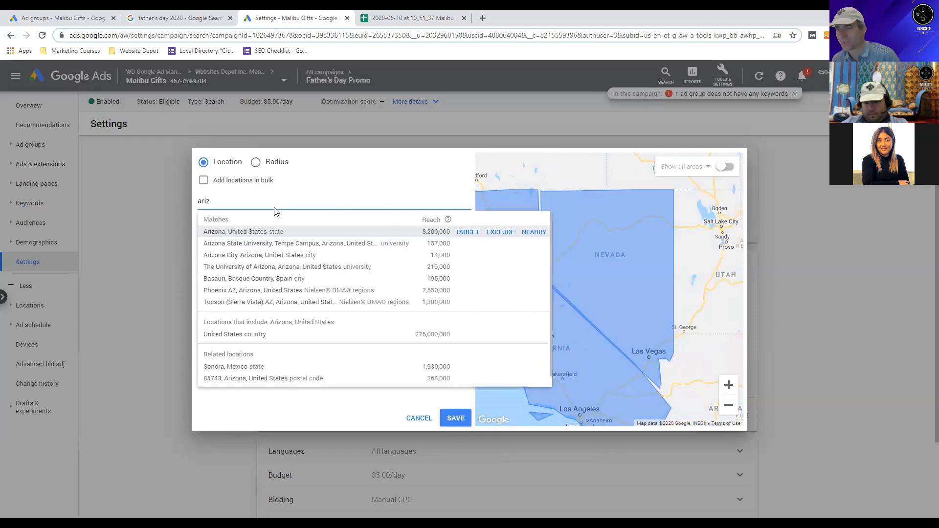
pyautogui.click(265, 232)
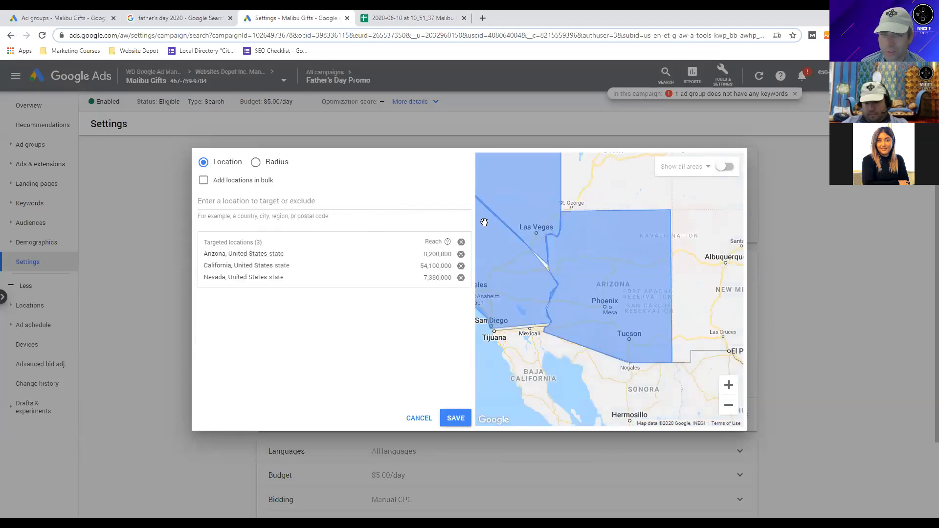
# - Add the states of Oregon and Washington to the targeted locations
pyautogui.scroll(-2, 551, 224)
pyautogui.moveTo(634, 254); pyautogui.dragTo(668, 427)
pyautogui.moveTo(494, 282); pyautogui.dragTo(616, 268)
pyautogui.moveTo(643, 299); pyautogui.dragTo(674, 411)
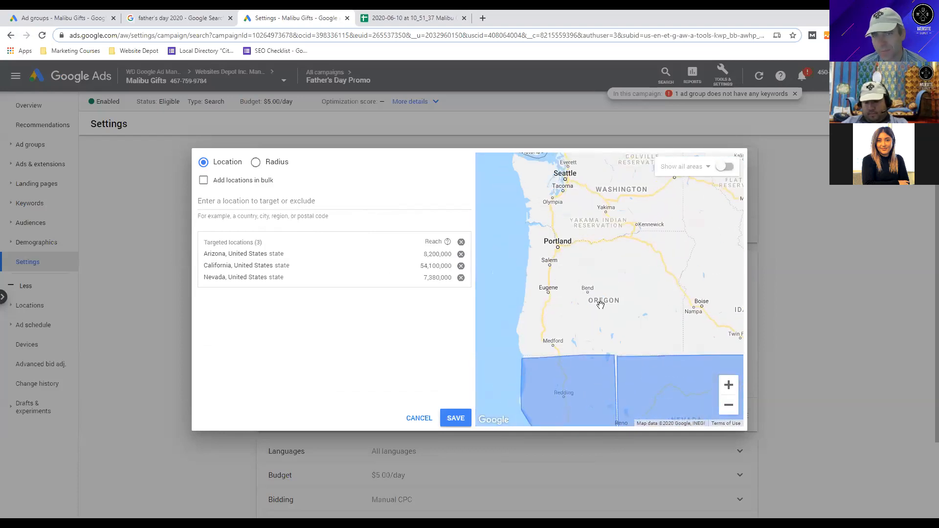
pyautogui.click(267, 200)
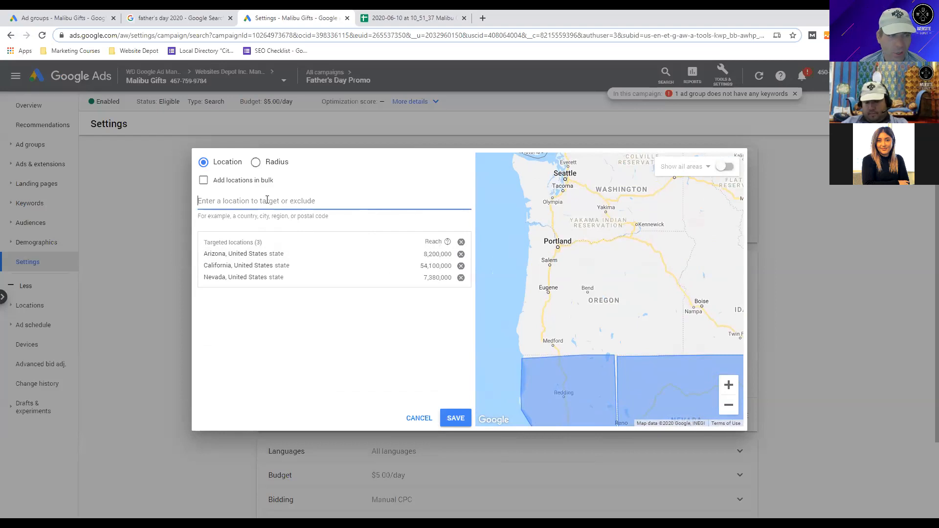
pyautogui.write('ore')
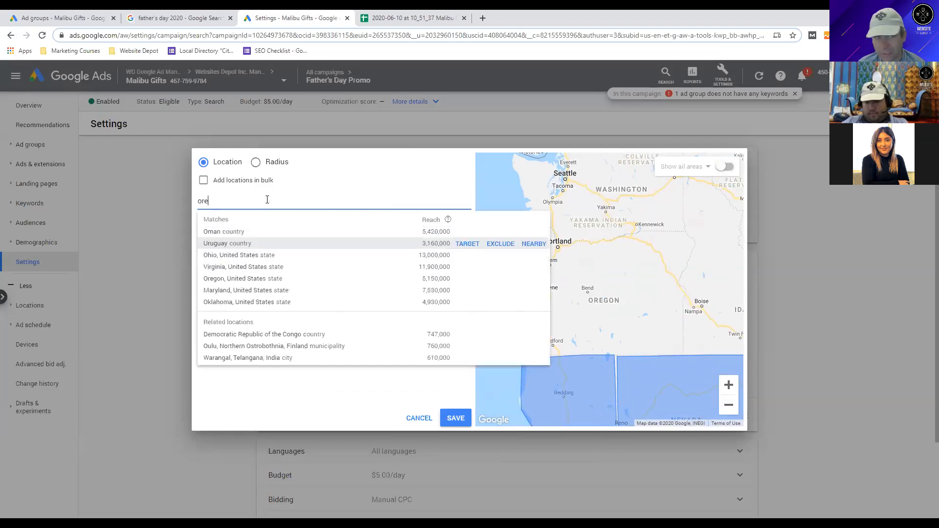
pyautogui.write('gon')
pyautogui.click(259, 232)
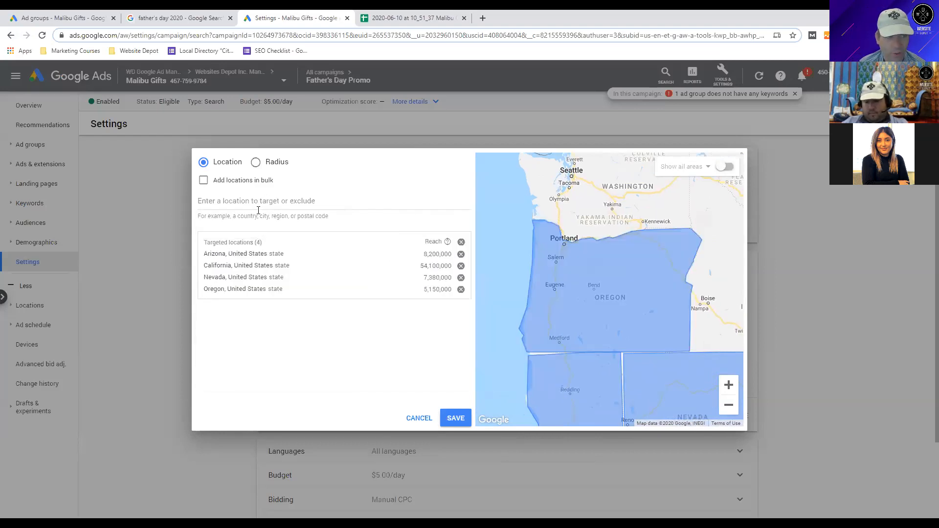
pyautogui.click(258, 202)
pyautogui.write('washing')
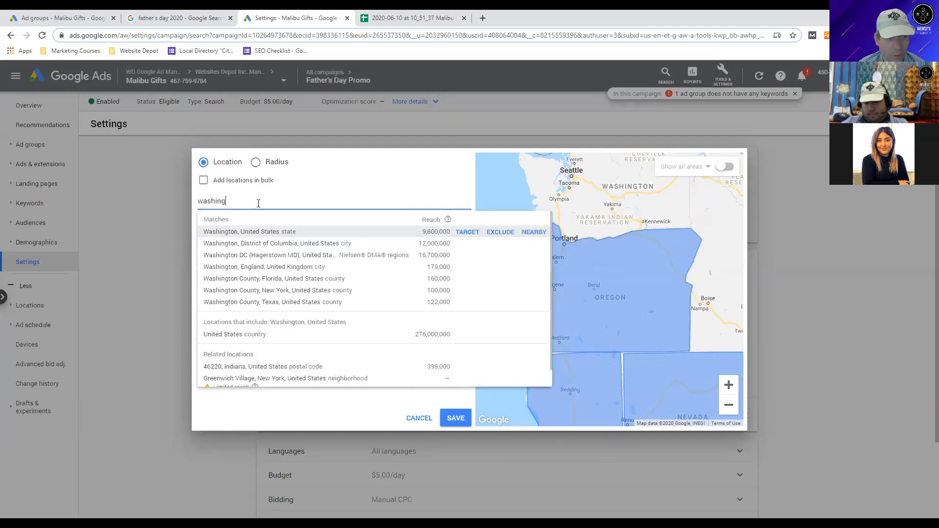
pyautogui.click(259, 232)
# - Review the targeted states on the map and save the location targeting to the campaign settings
pyautogui.moveTo(600, 339); pyautogui.dragTo(538, 161)
pyautogui.moveTo(637, 374); pyautogui.dragTo(542, 229)
pyautogui.moveTo(631, 345); pyautogui.dragTo(548, 166)
pyautogui.moveTo(595, 318); pyautogui.dragTo(643, 416)
pyautogui.moveTo(587, 196); pyautogui.dragTo(620, 310)
pyautogui.moveTo(486, 287); pyautogui.dragTo(560, 400)
pyautogui.click(455, 418)
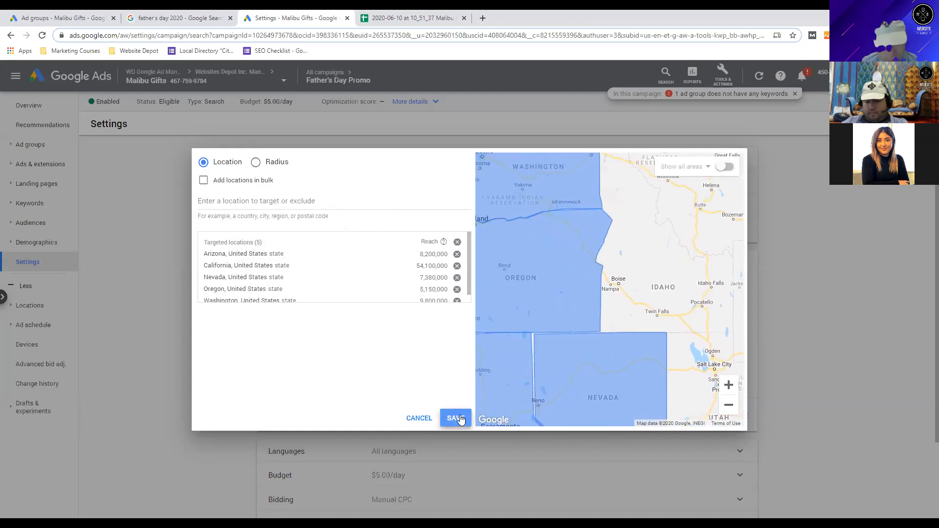
pyautogui.scroll(-3, 345, 361)
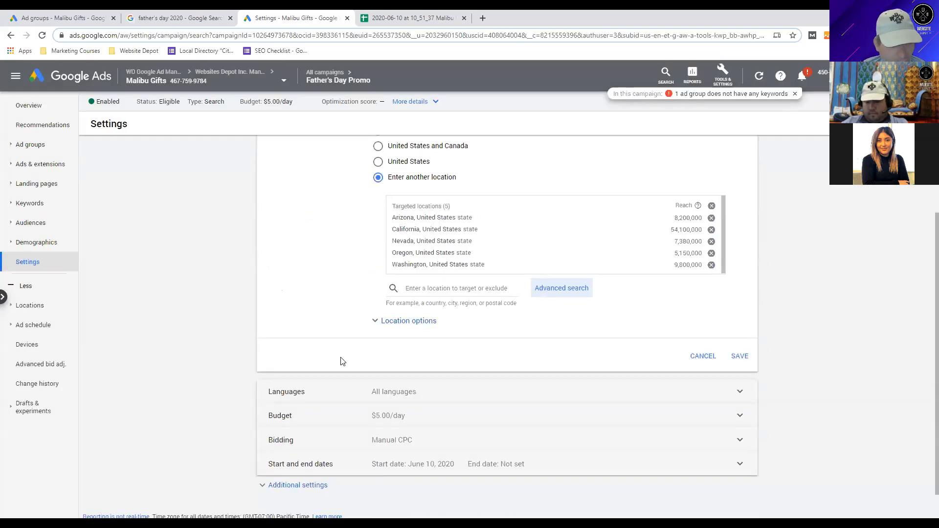
pyautogui.scroll(-1, 342, 361)
pyautogui.click(740, 325)
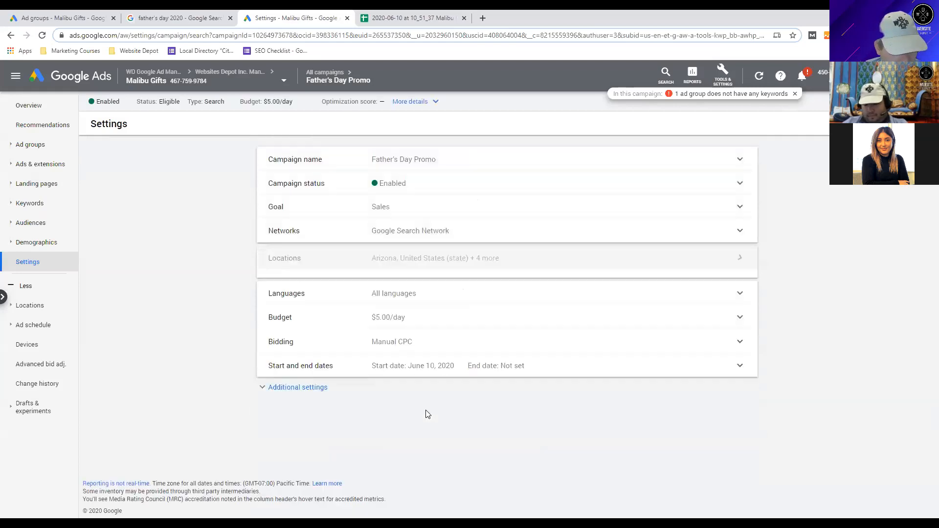
# - Change the campaign's bid strategy to Maximize clicks and save the bidding setting
pyautogui.click(407, 326)
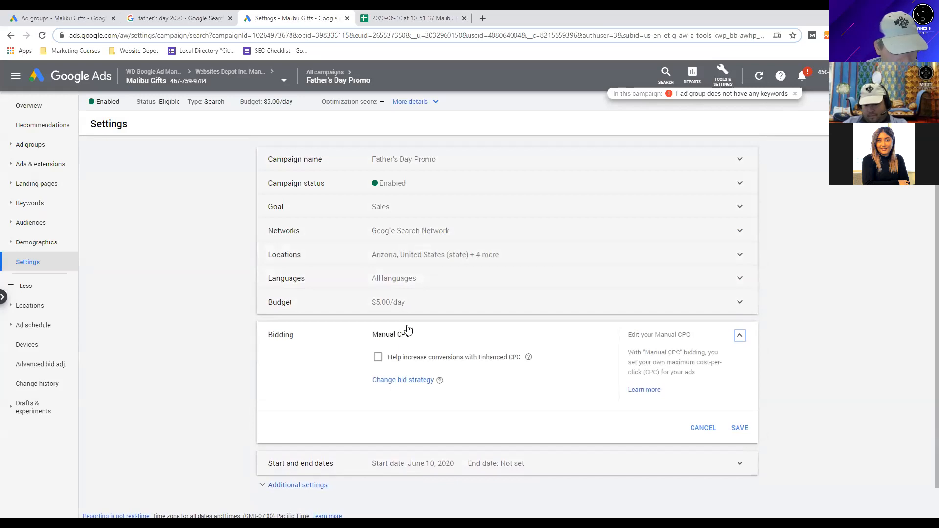
pyautogui.scroll(-1, 408, 329)
pyautogui.click(408, 348)
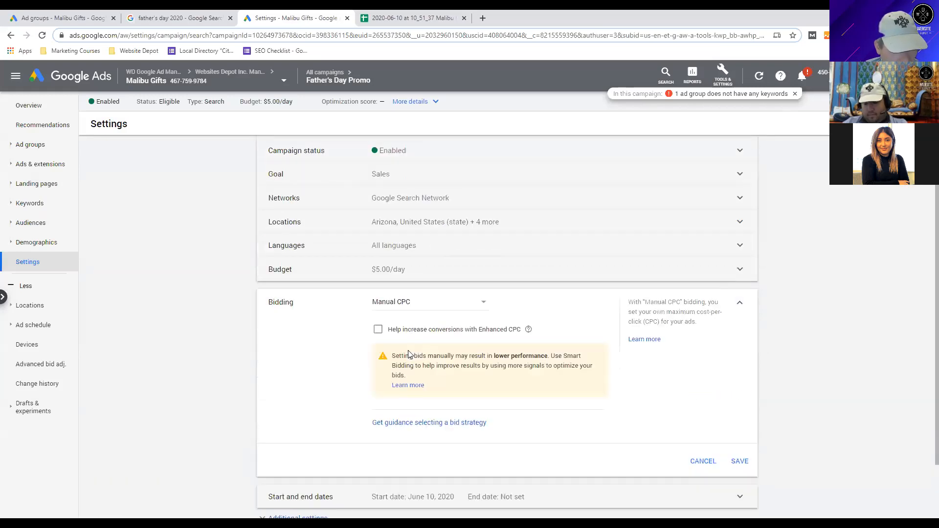
pyautogui.scroll(-1, 413, 345)
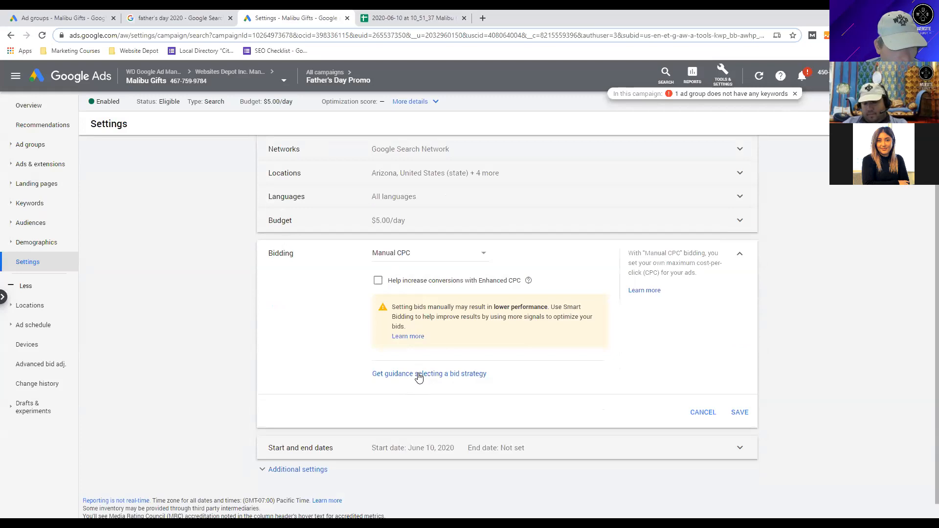
pyautogui.click(435, 255)
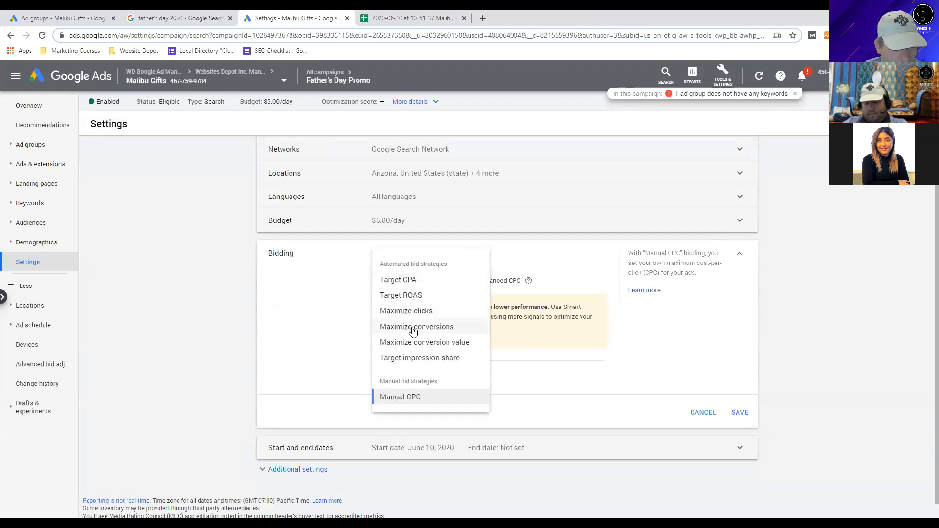
pyautogui.click(415, 311)
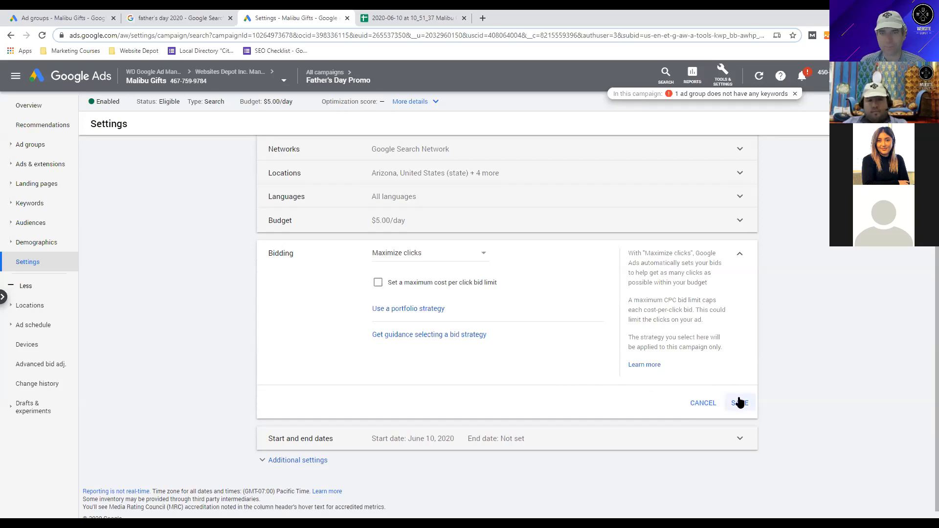
pyautogui.click(740, 404)
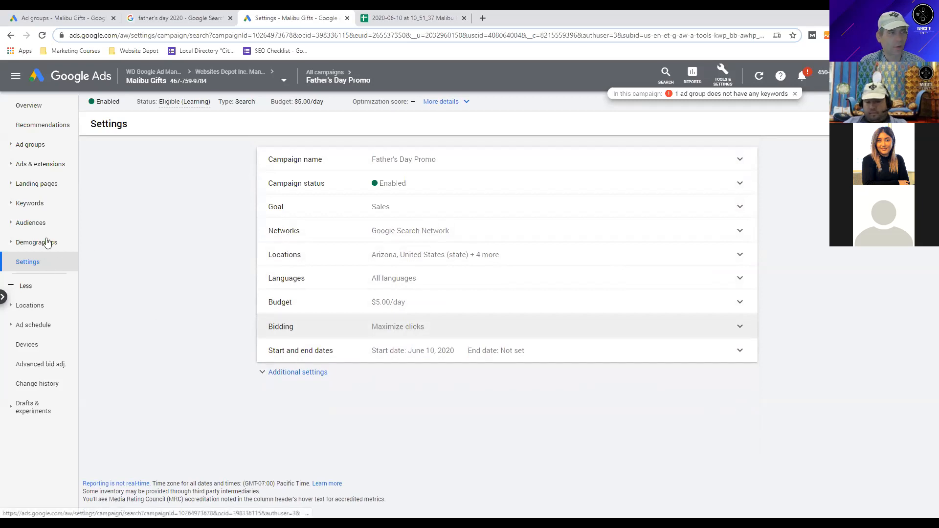
# - Open the Gift Ideas for Dad ad group from the campaign's ad group list and review its keywords
pyautogui.click(49, 146)
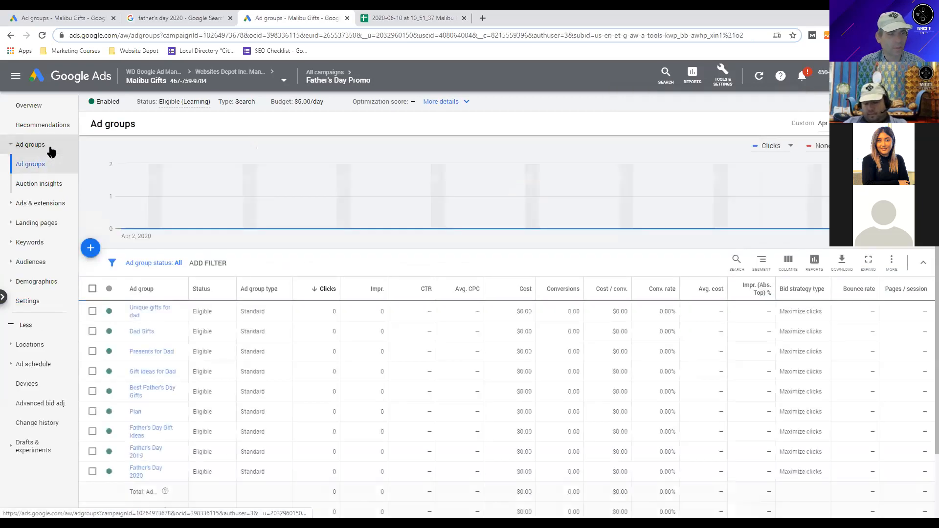
pyautogui.click(169, 374)
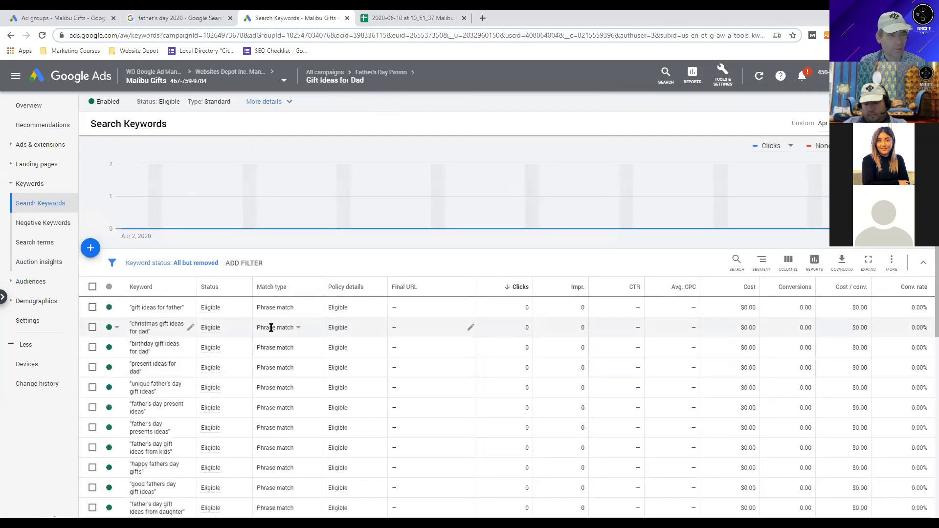
pyautogui.scroll(-5, 270, 331)
pyautogui.scroll(5, 272, 332)
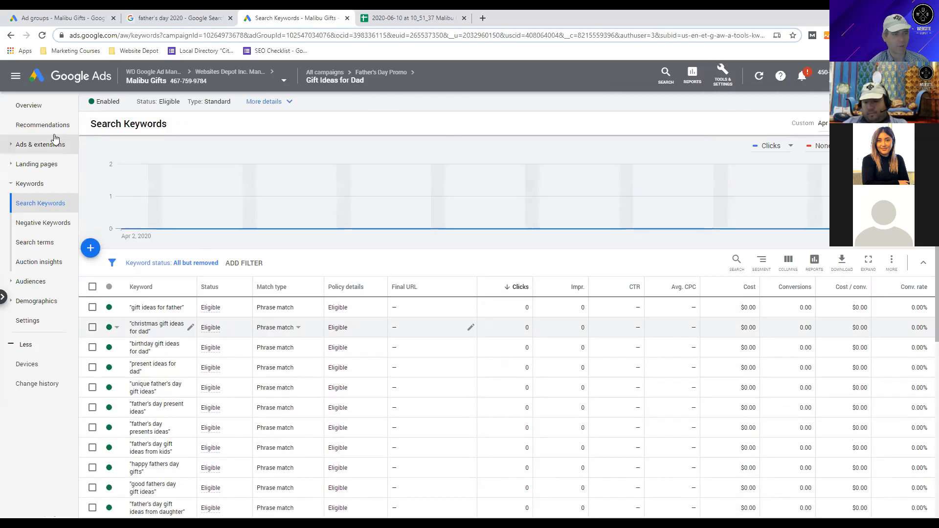
pyautogui.click(44, 145)
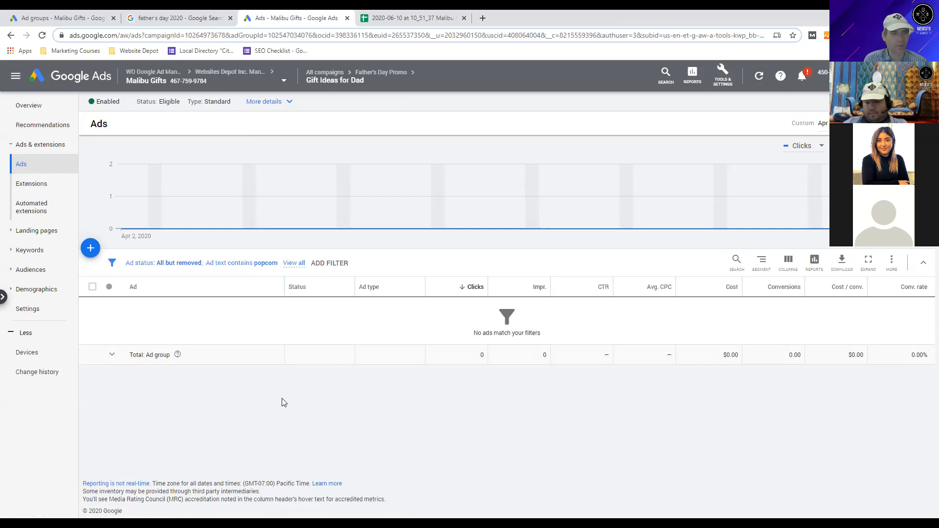
pyautogui.click(89, 248)
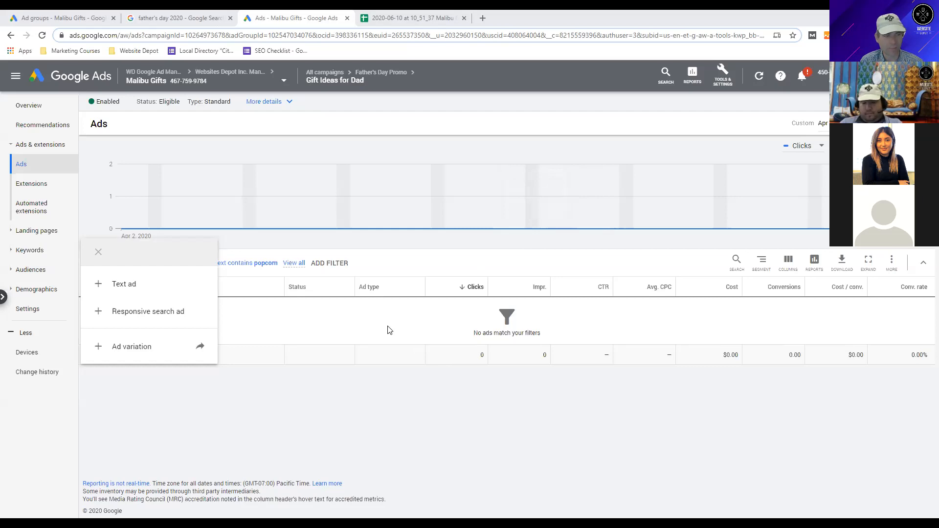
pyautogui.click(162, 318)
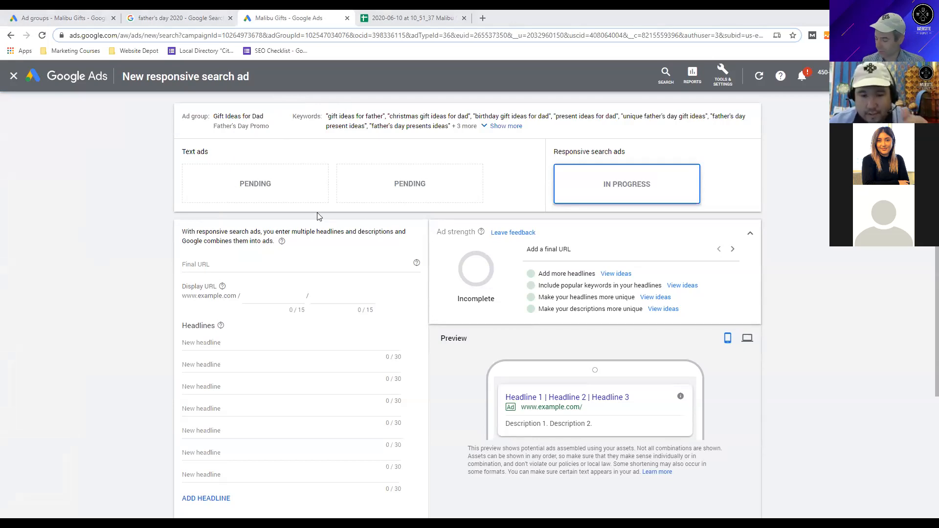
pyautogui.click(253, 269)
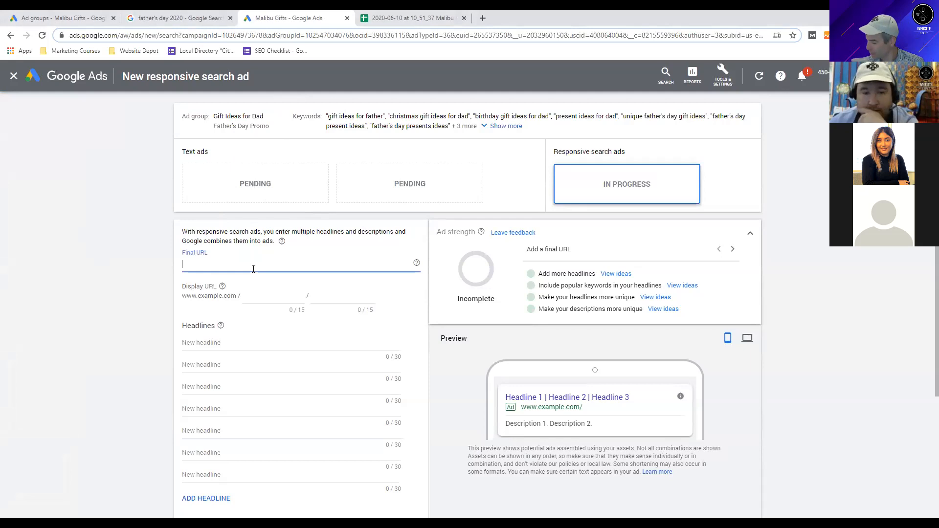
pyautogui.write('https://malibugift.com/product-tag/gift-box/')
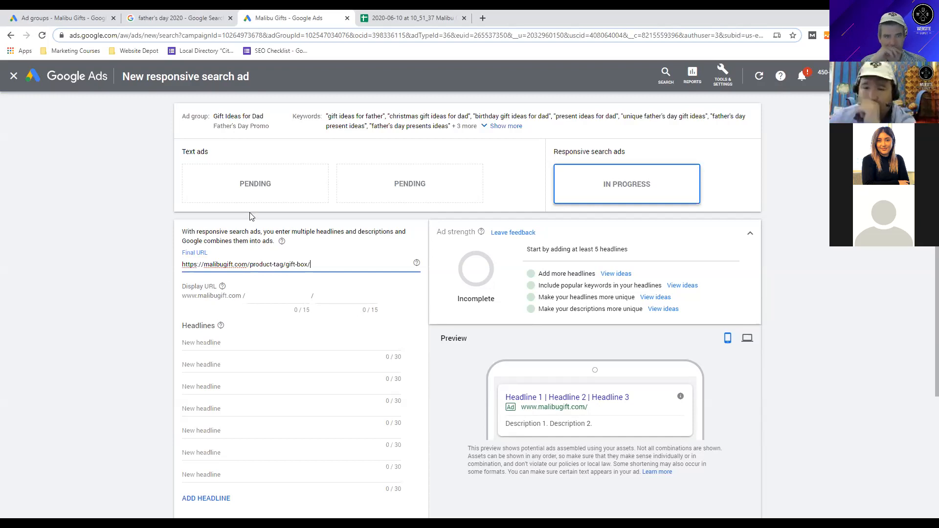
# - Expand the ad group's keyword list and try "The Best presents for dad" as the first headline
pyautogui.click(506, 126)
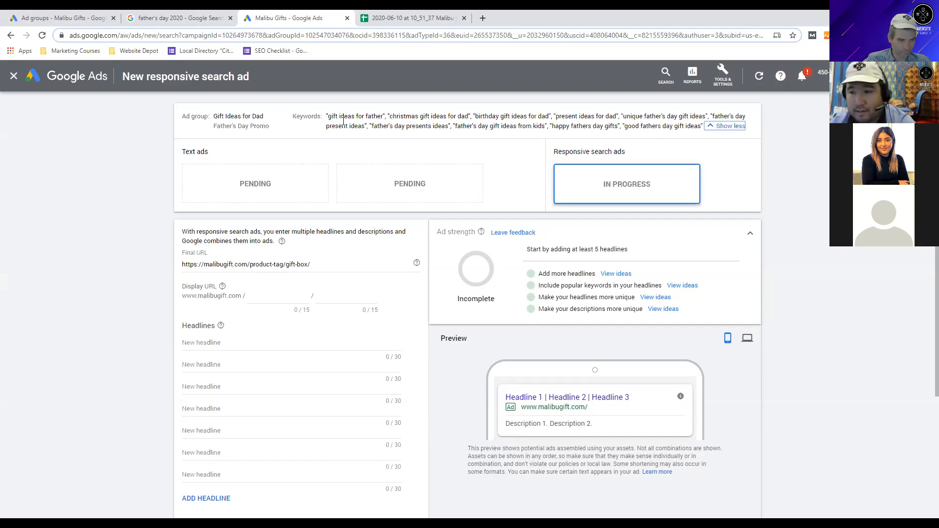
pyautogui.click(238, 345)
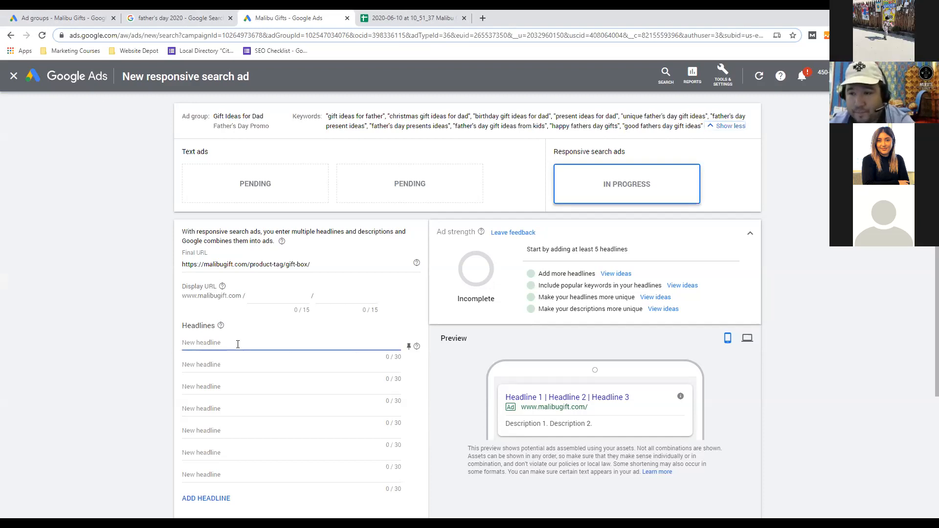
pyautogui.write('The')
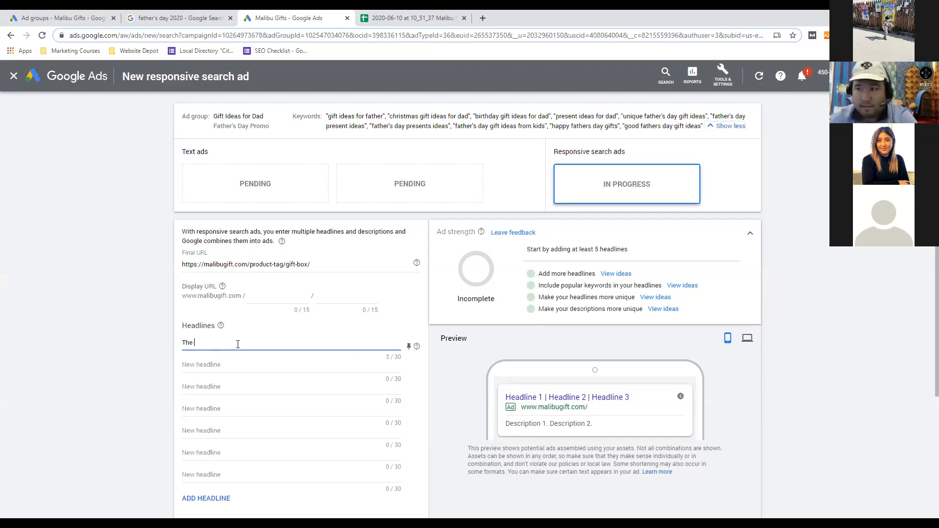
pyautogui.write(' best pre')
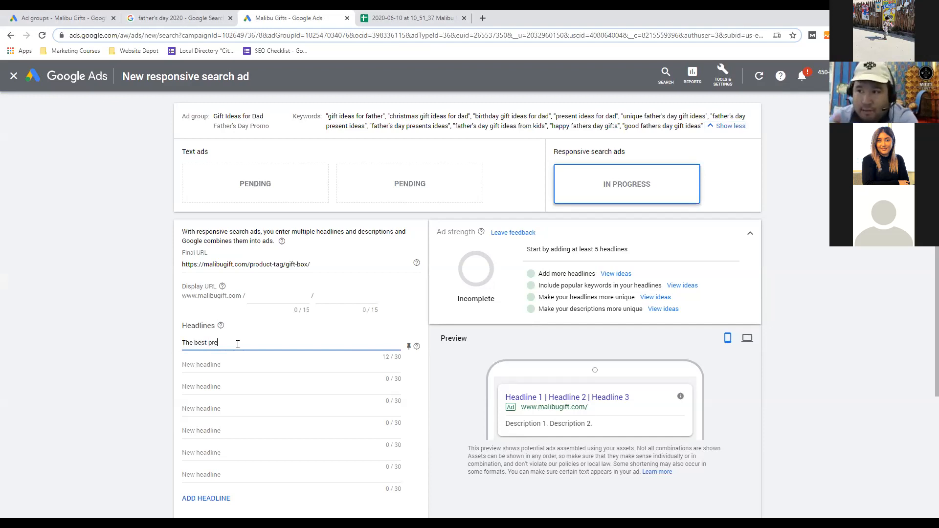
pyautogui.write('sents for dad')
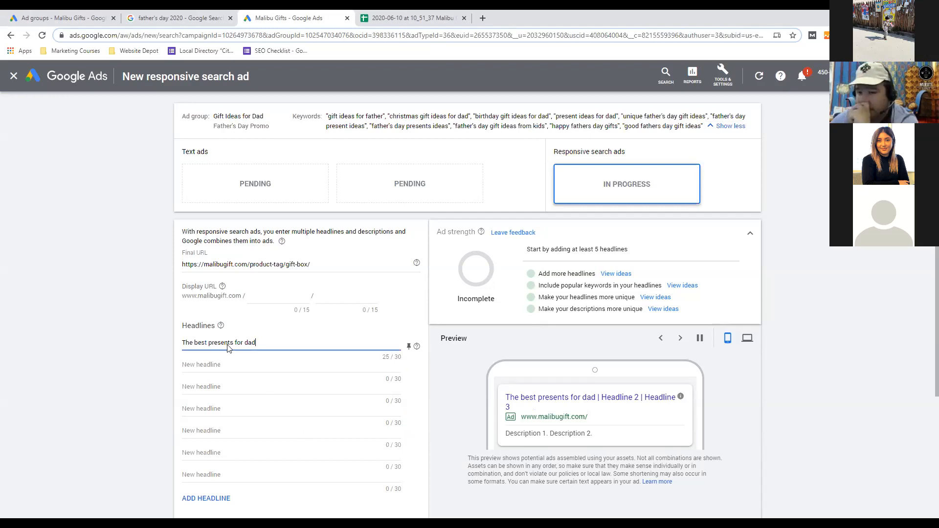
pyautogui.press('BackSpace')
pyautogui.write('B')
pyautogui.tripleClick(244, 349)
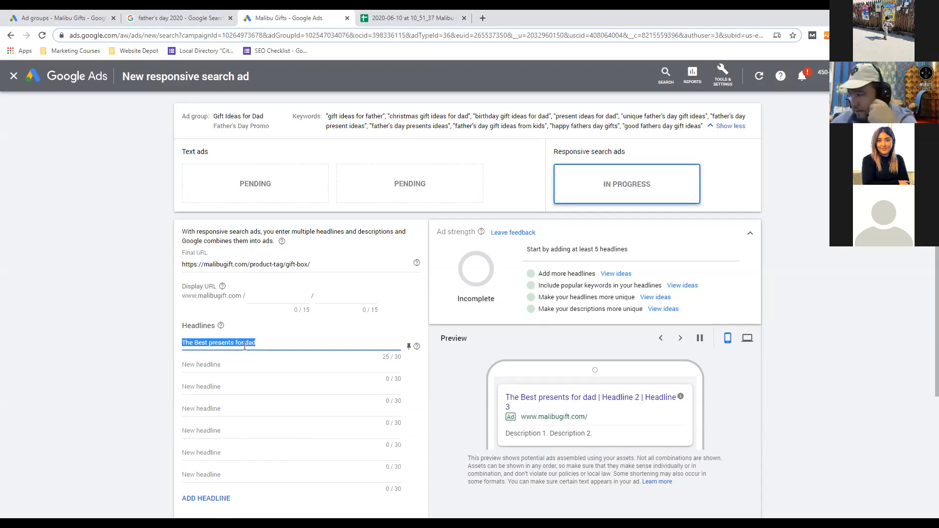
pyautogui.press('BackSpace')
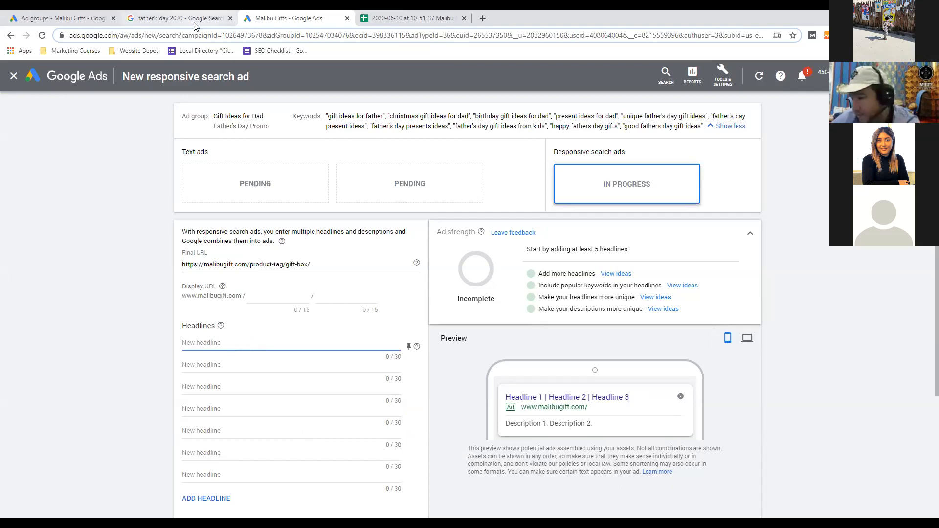
# - Enter "Gift Ideas For Dad" as the first headline of the responsive search ad
pyautogui.click(58, 20)
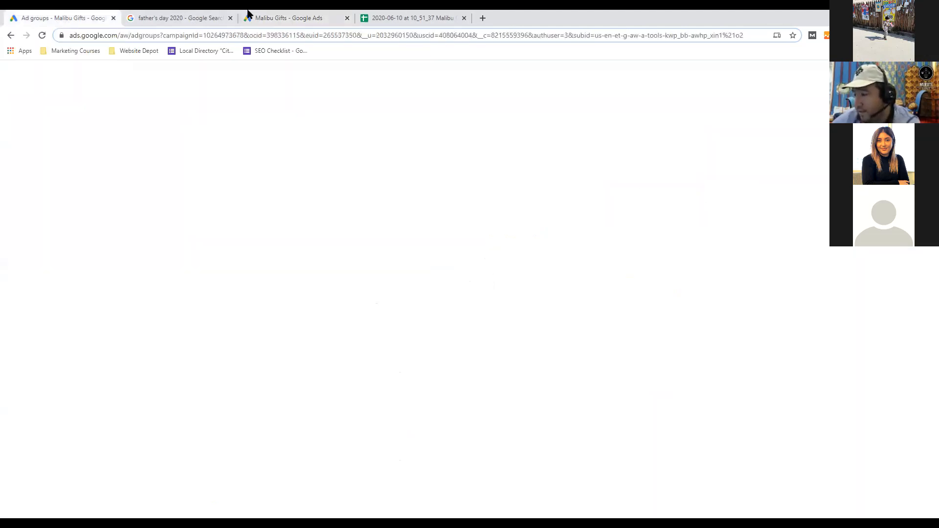
pyautogui.click(286, 13)
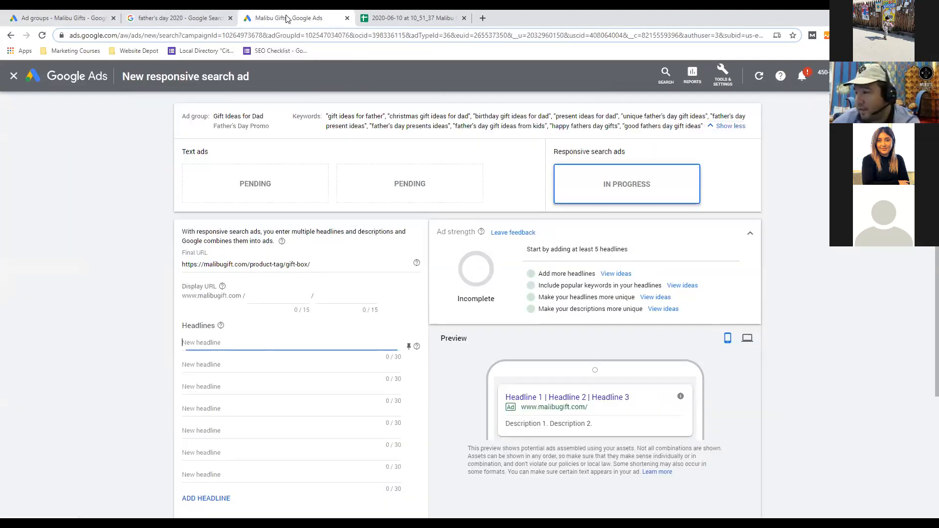
pyautogui.write('Gi')
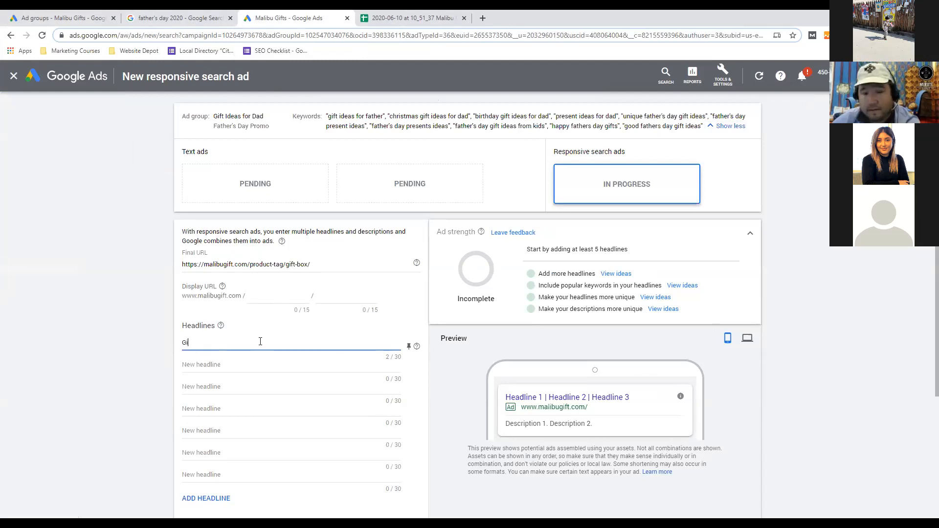
pyautogui.write('ft Ideas For Dad')
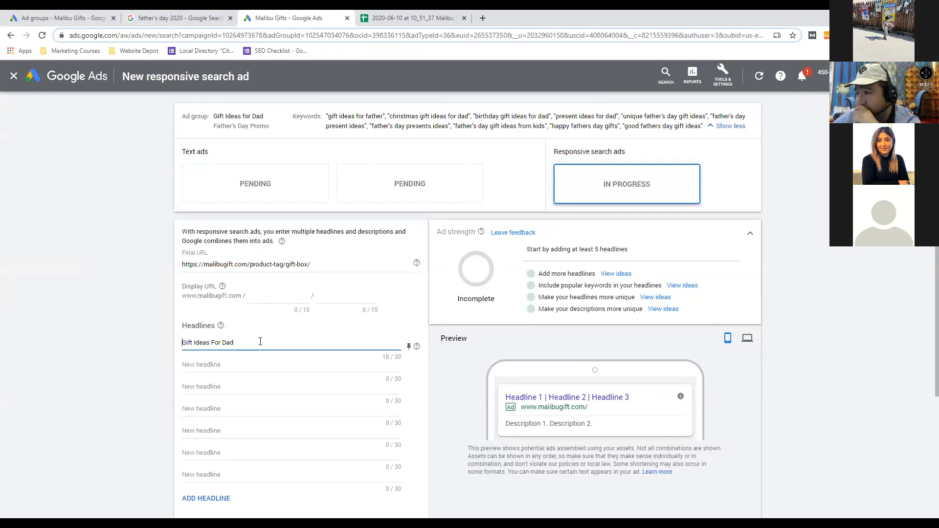
pyautogui.press('Home')
pyautogui.write('Best')
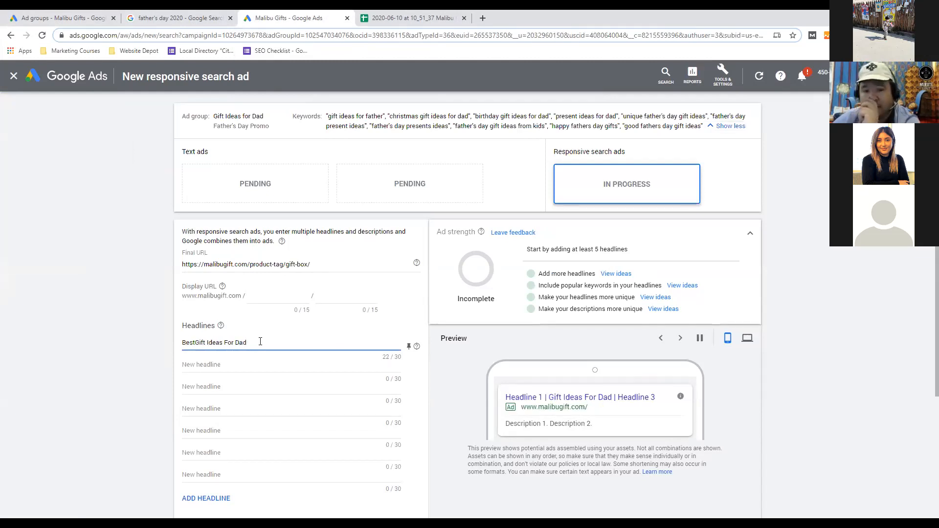
pyautogui.press('BackSpace')
pyautogui.press('BackSpace')
pyautogui.press('BackSpace')
pyautogui.press('BackSpace')
pyautogui.press('BackSpace')
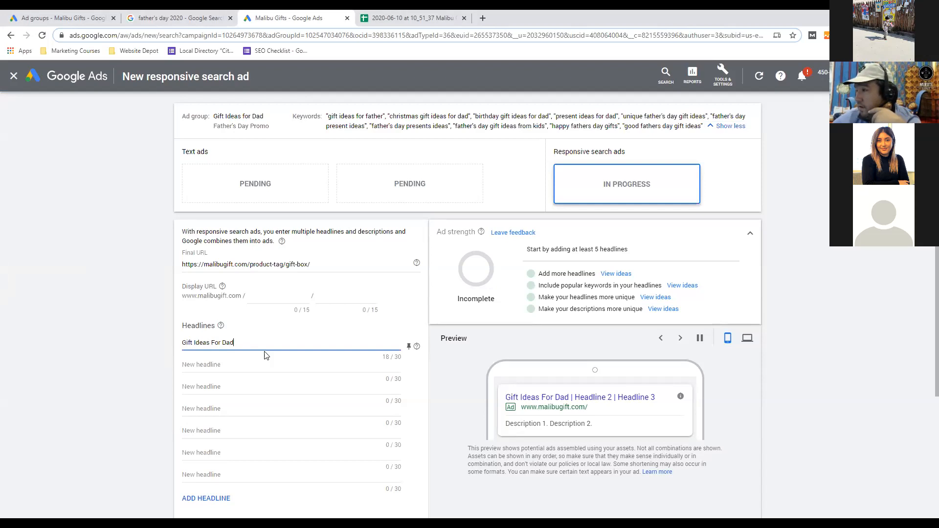
# - Try "Gift Box" as the second headline and clear it again
pyautogui.click(240, 365)
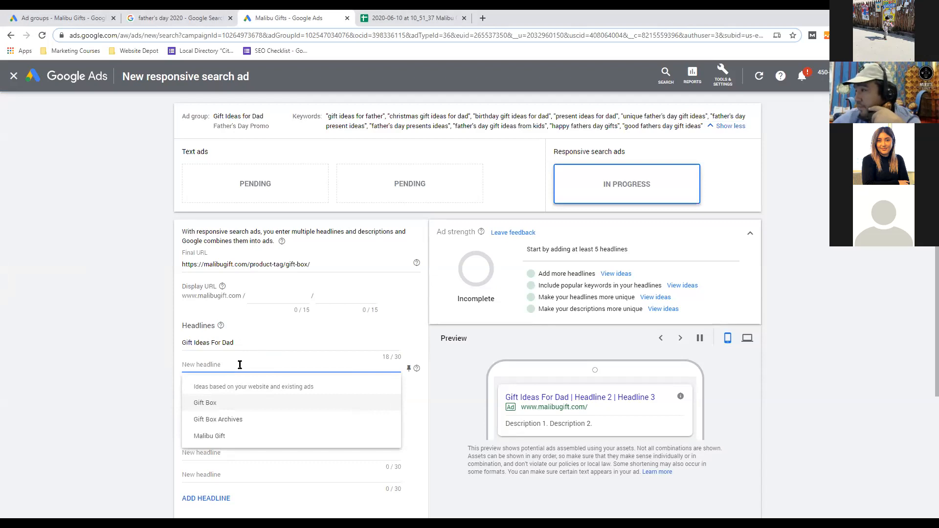
pyautogui.write('Gift ')
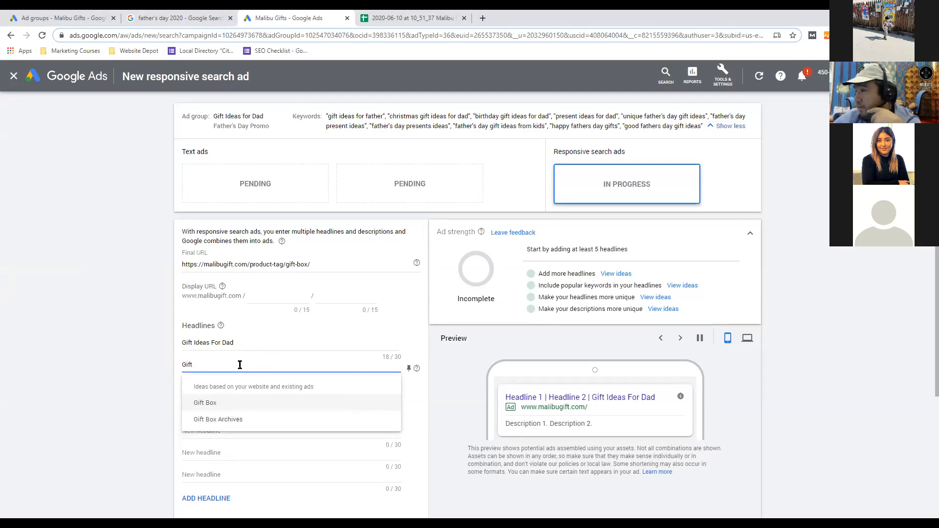
pyautogui.write('X')
pyautogui.press('BackSpace')
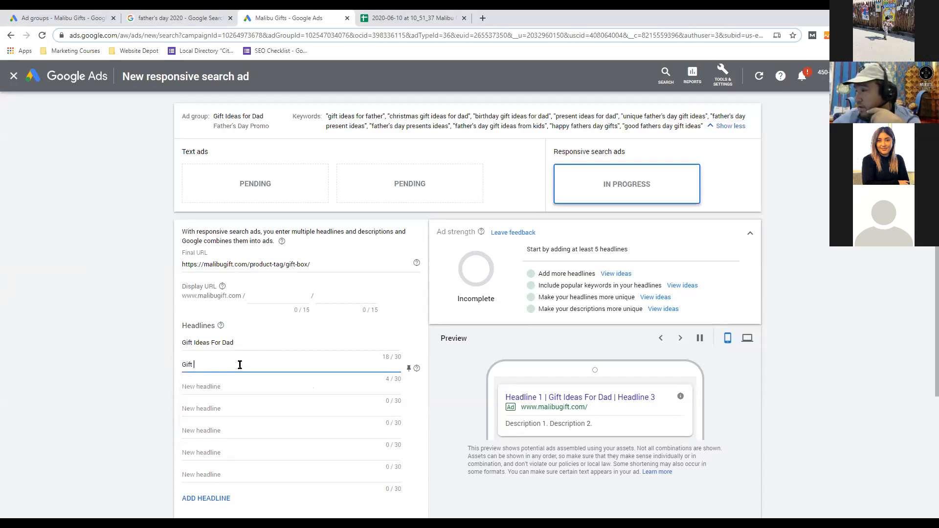
pyautogui.write('Box')
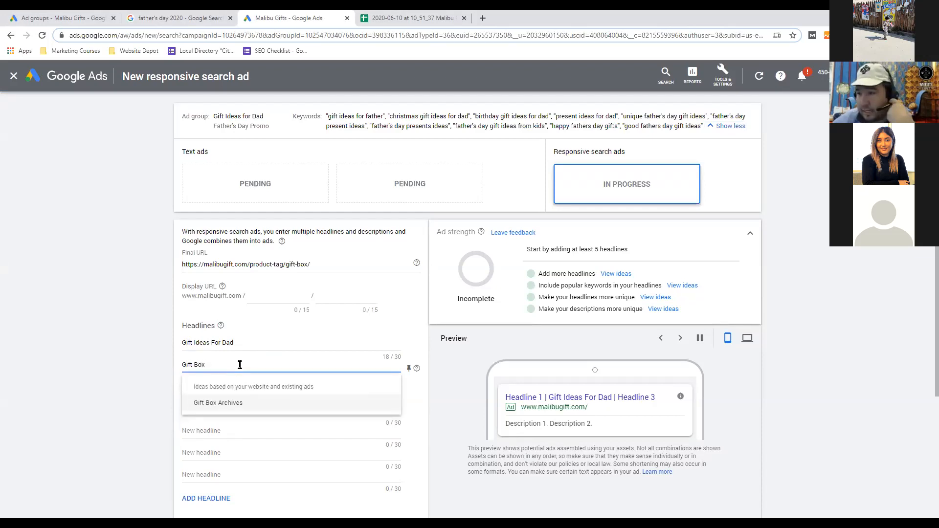
pyautogui.click(137, 340)
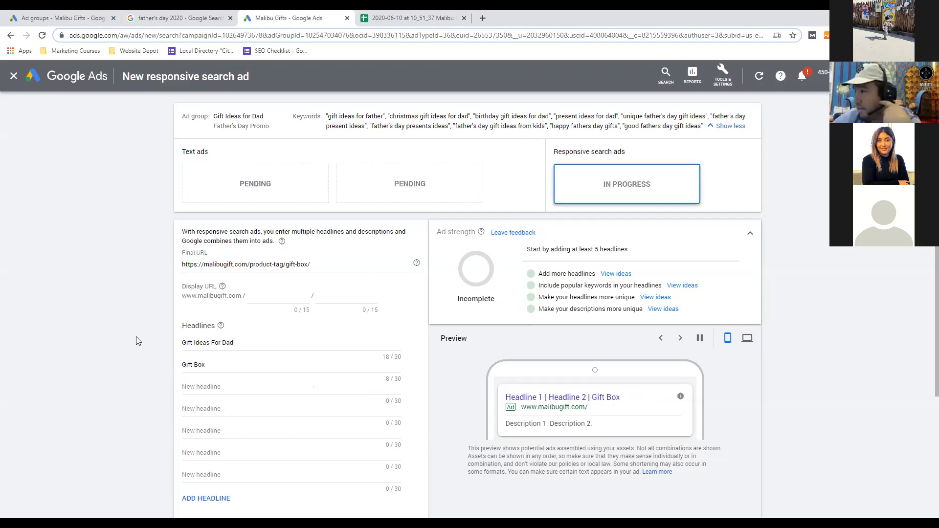
pyautogui.doubleClick(236, 362)
pyautogui.hotkey('ctrl', 'a')
pyautogui.press('BackSpace')
pyautogui.click(100, 312)
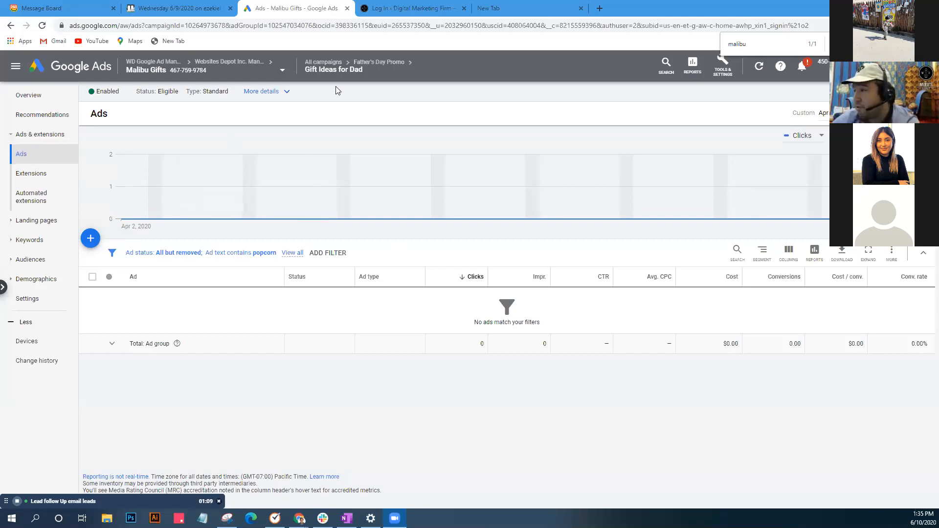
# - Review the search keywords of the Gift Ideas for Dad ad group
pyautogui.moveTo(346, 72)
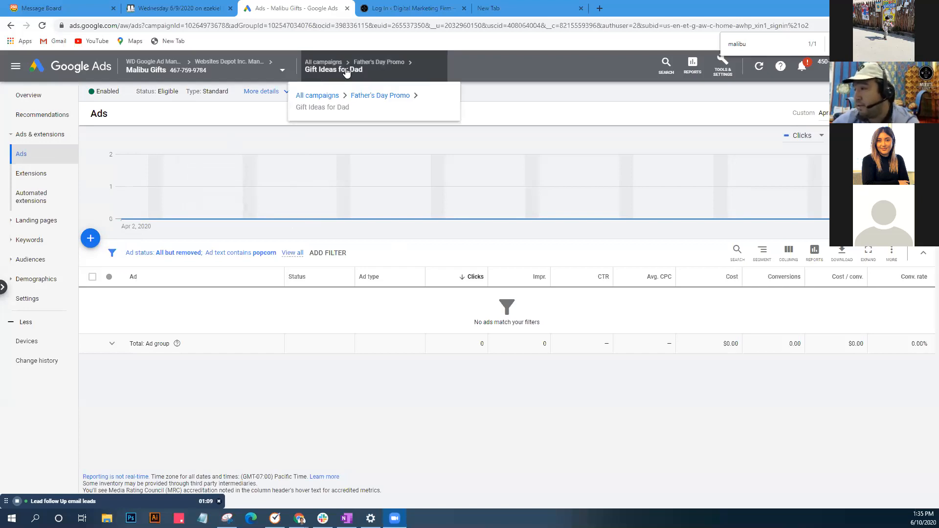
pyautogui.click(34, 242)
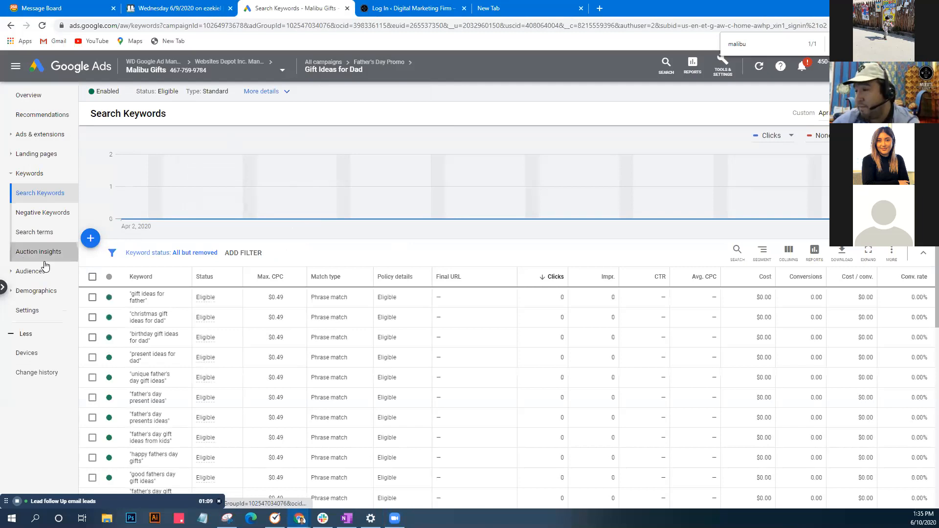
pyautogui.click(47, 256)
pyautogui.click(34, 232)
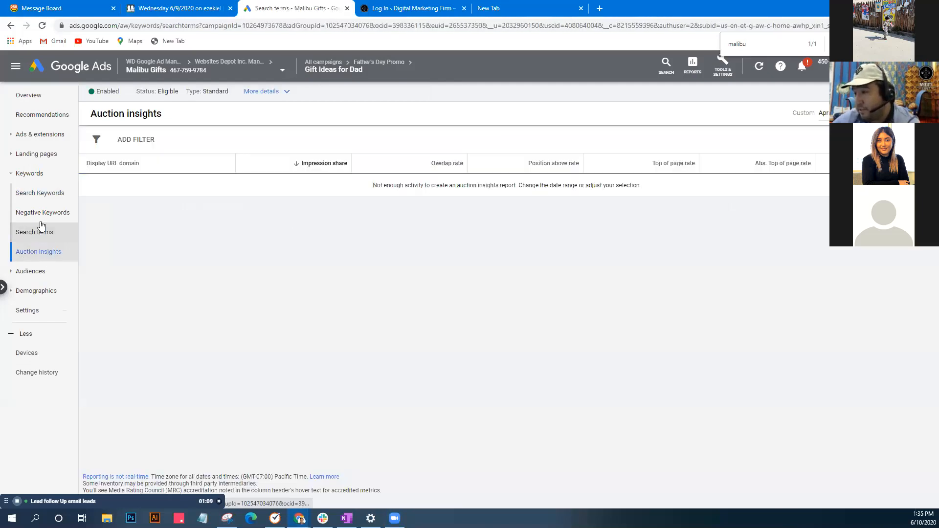
pyautogui.click(47, 194)
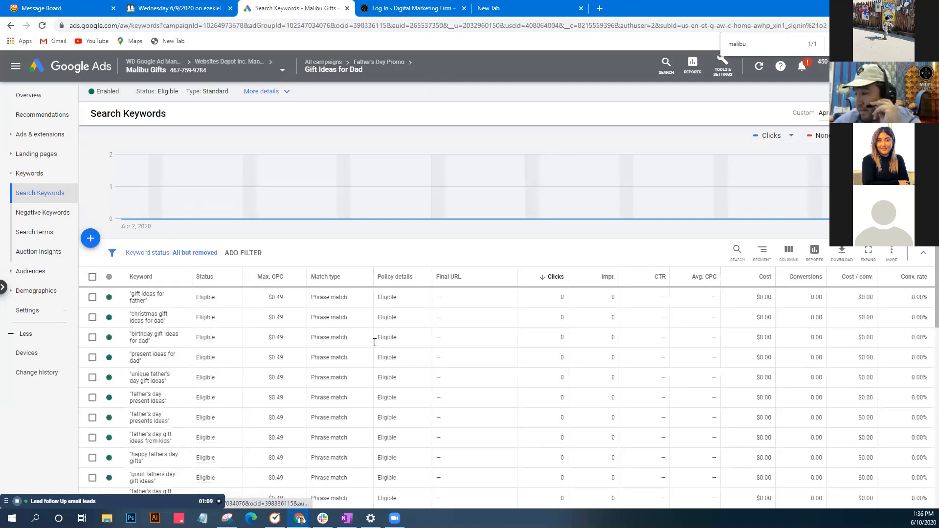
pyautogui.scroll(-5, 373, 342)
pyautogui.scroll(3, 186, 260)
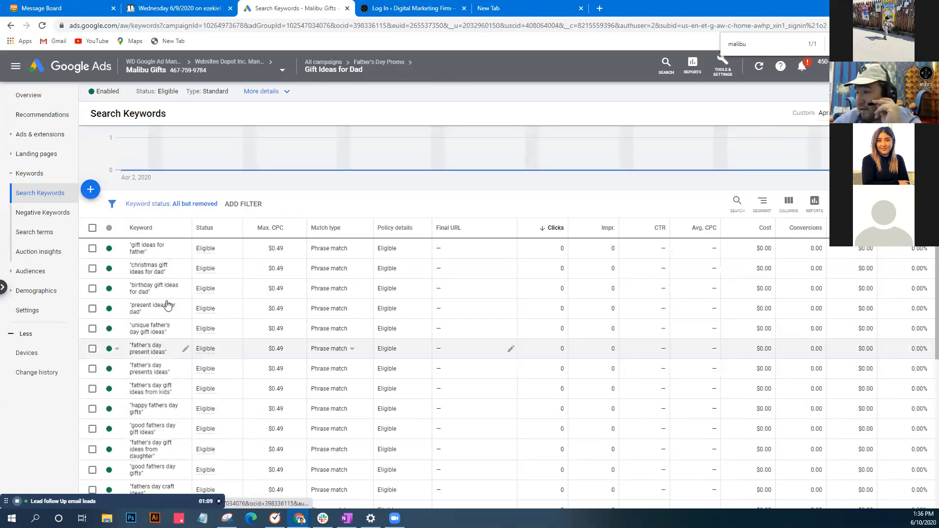
# - Pause the "christmas gift ideas for dad" keyword in the ad group
pyautogui.click(92, 268)
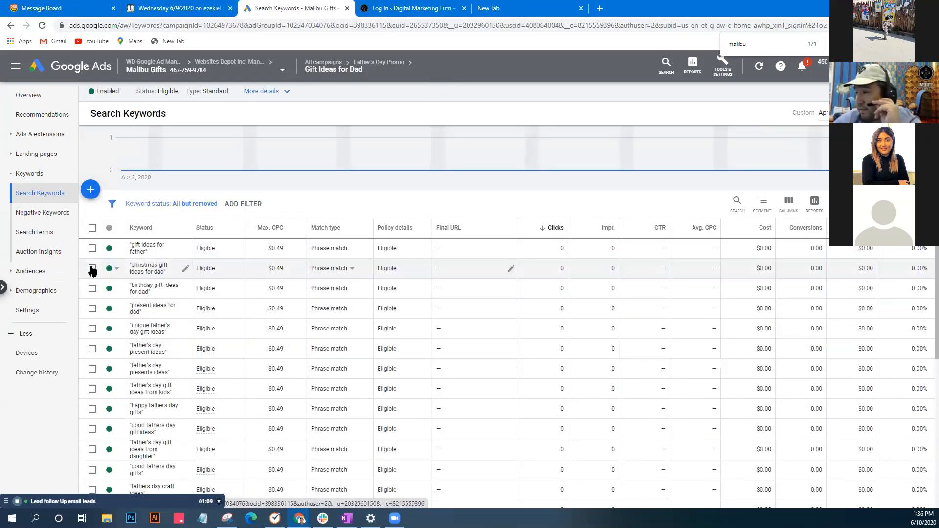
pyautogui.click(112, 269)
pyautogui.click(127, 290)
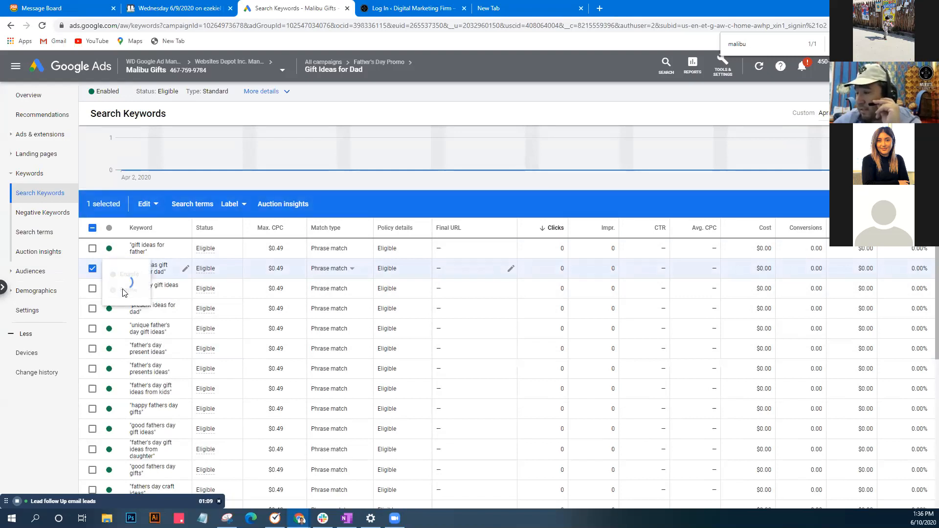
# - Start a new responsive search ad from the Gift Ideas for Dad ad group's list of ads
pyautogui.click(7, 138)
pyautogui.click(29, 162)
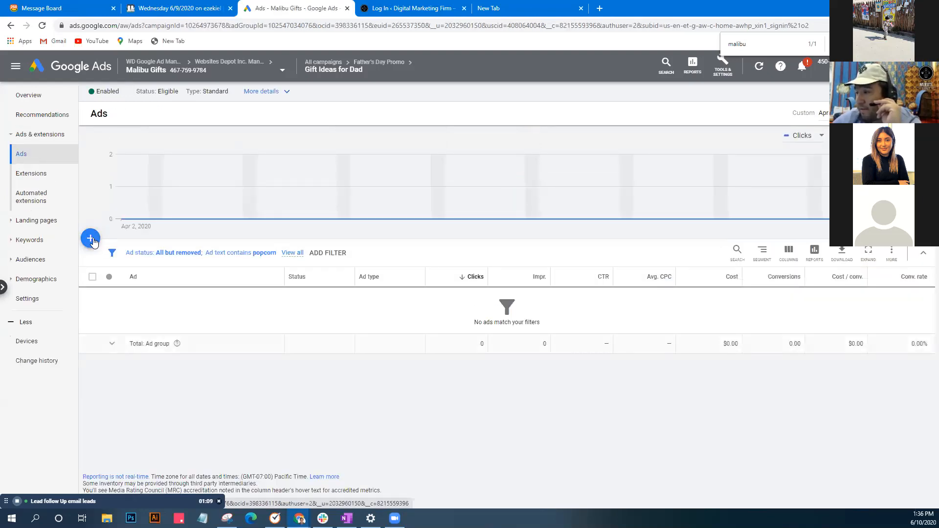
pyautogui.click(91, 239)
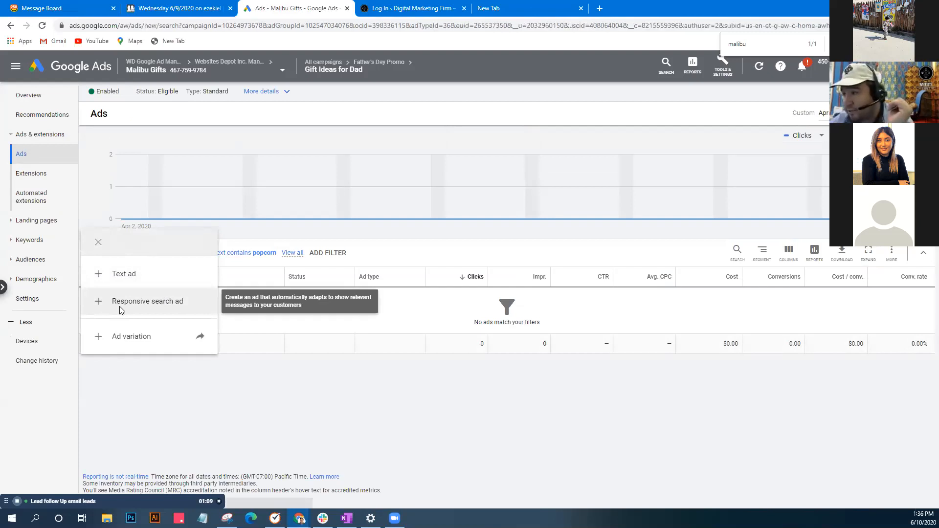
pyautogui.click(119, 307)
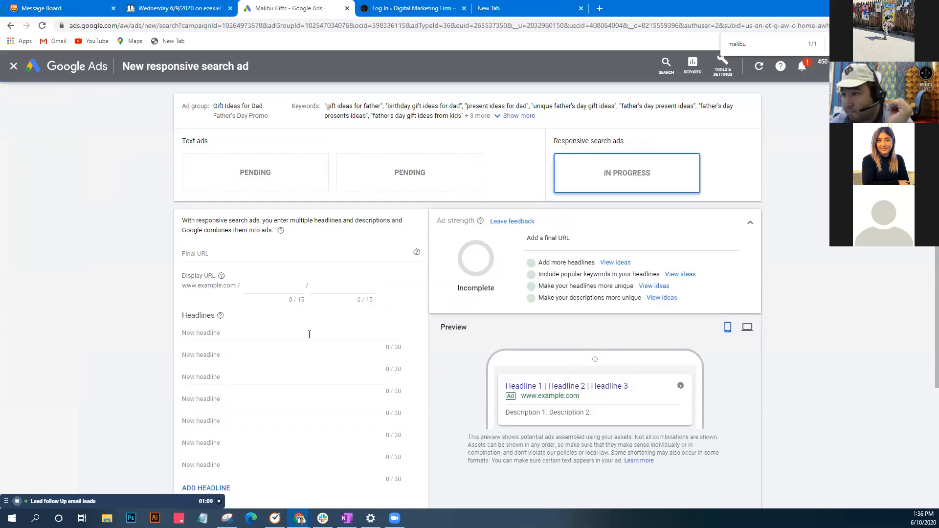
# - Add five more empty headline fields to the new responsive search ad
pyautogui.scroll(-2, 274, 325)
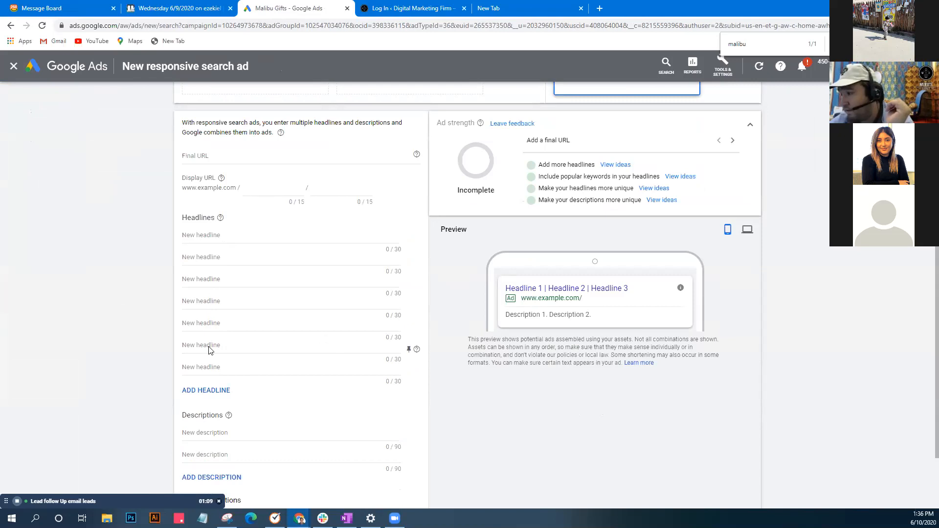
pyautogui.click(209, 390)
pyautogui.click(218, 414)
pyautogui.click(219, 434)
pyautogui.click(218, 454)
pyautogui.scroll(-2, 218, 453)
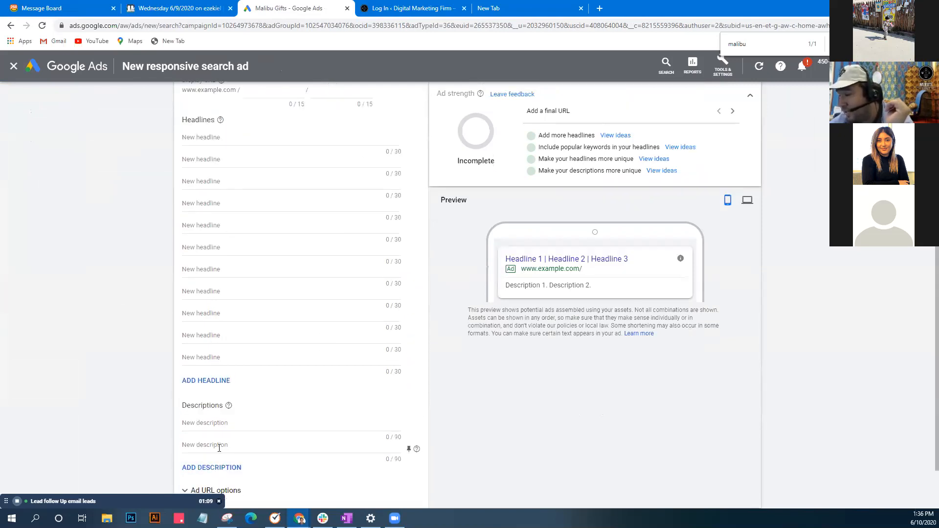
pyautogui.click(222, 386)
pyautogui.scroll(4, 230, 389)
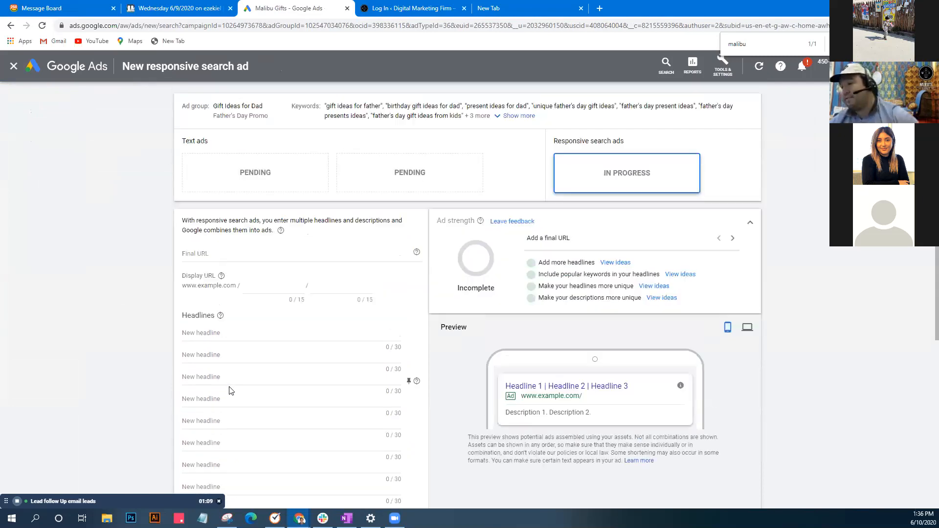
pyautogui.scroll(-1, 233, 362)
pyautogui.scroll(-1, 265, 286)
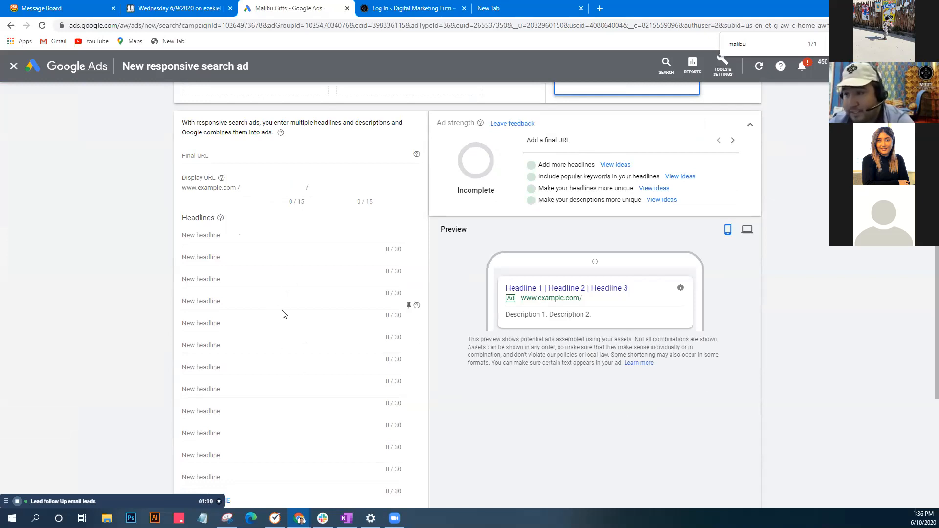
pyautogui.scroll(1, 283, 314)
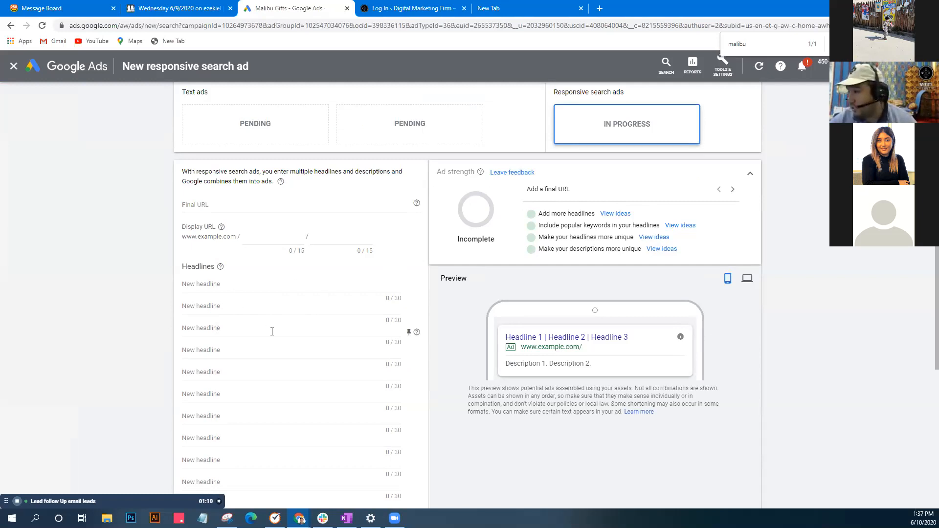
pyautogui.scroll(1, 260, 323)
# - Switch to Slack, begin a direct message to the coworker with "can i get", and move the chat window off this screen
pyautogui.click(249, 253)
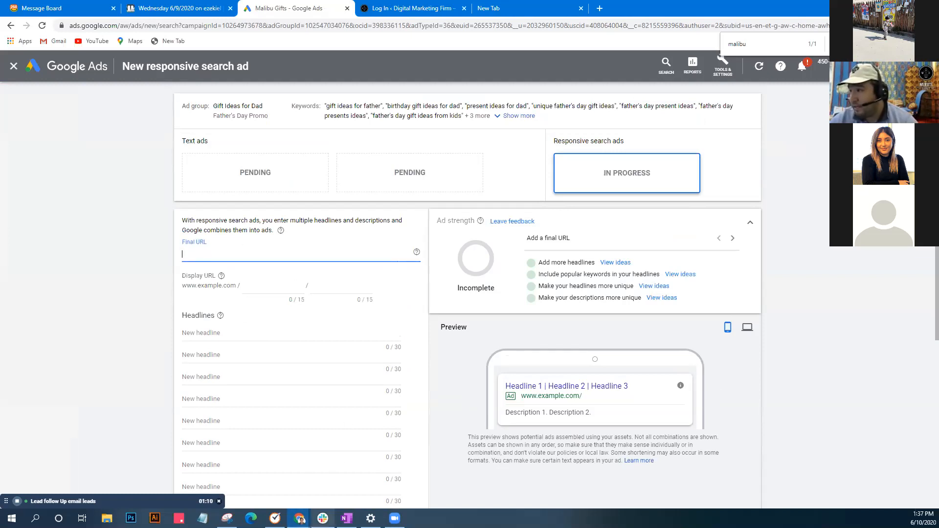
pyautogui.click(323, 518)
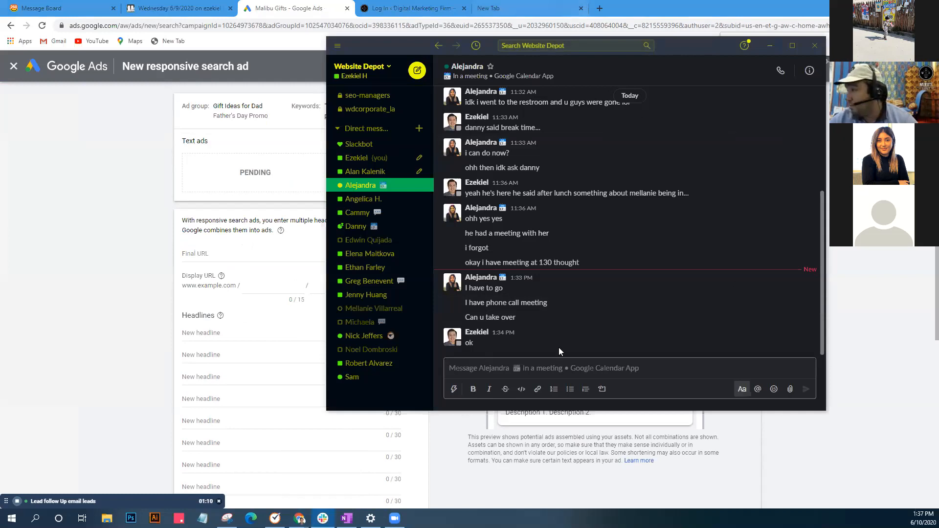
pyautogui.write('can i get')
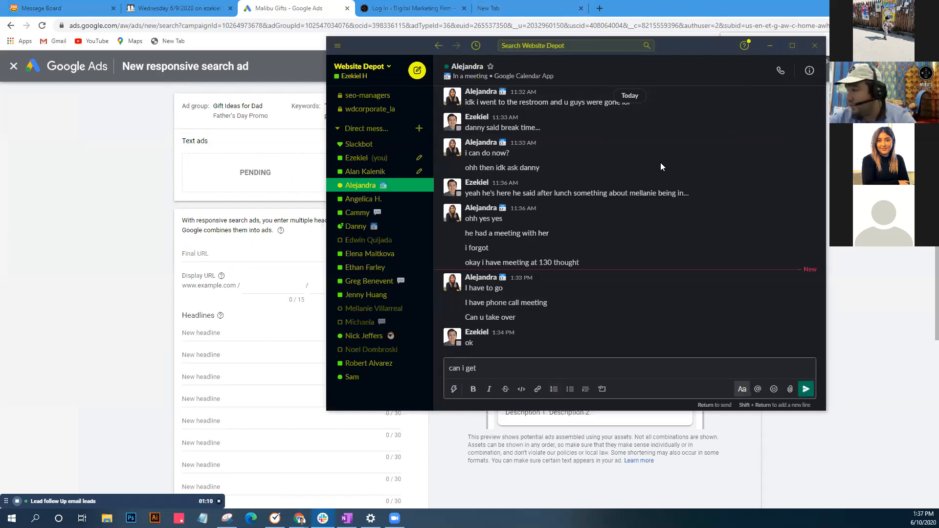
pyautogui.moveTo(699, 48); pyautogui.dragTo(938, 47)
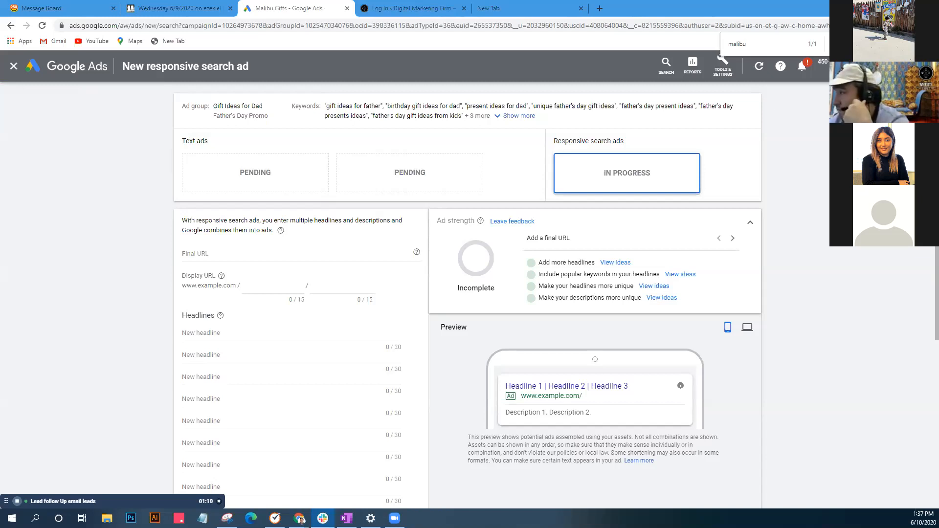
pyautogui.click(715, 8)
pyautogui.moveTo(713, 24); pyautogui.dragTo(330, 77)
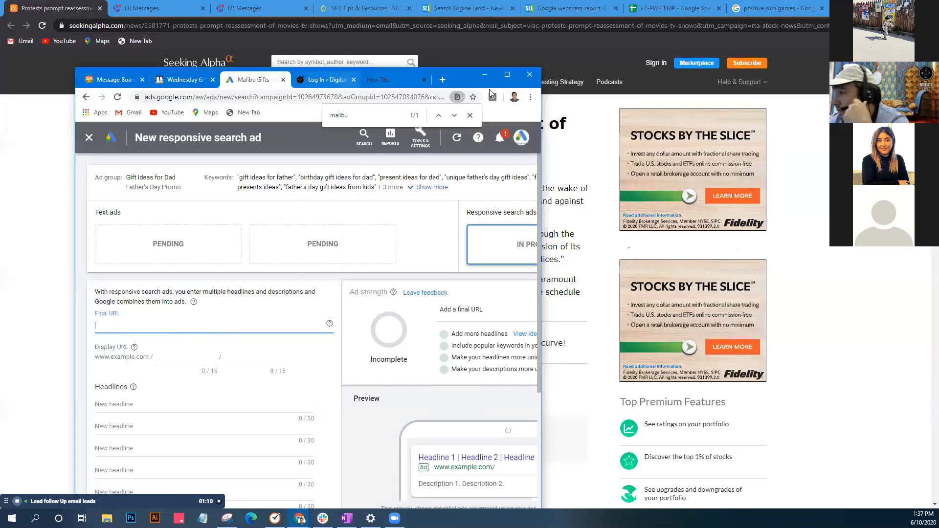
pyautogui.click(507, 75)
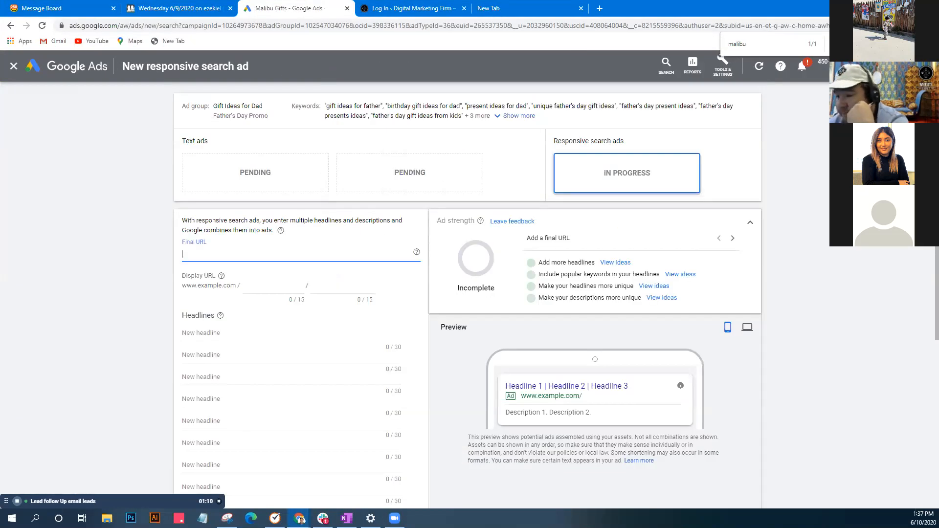
pyautogui.hotkey('alt', 'Tab')
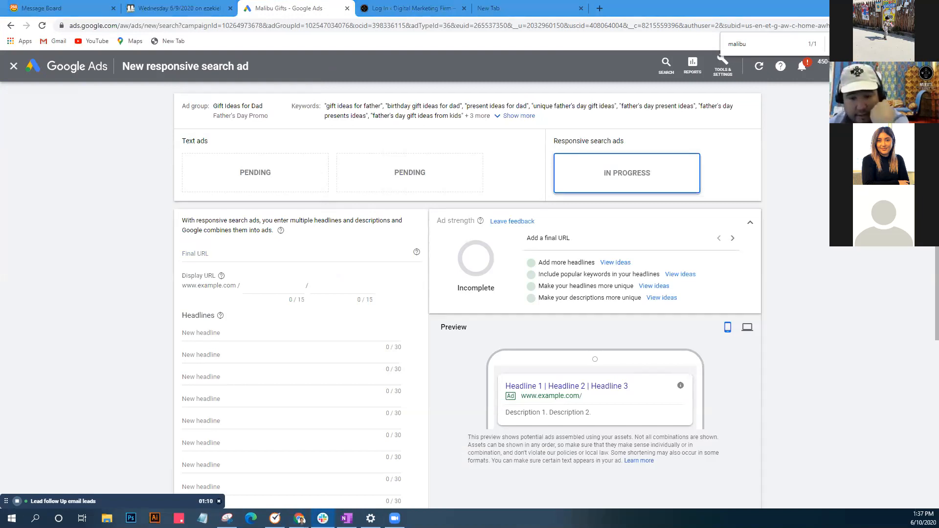
pyautogui.click(289, 260)
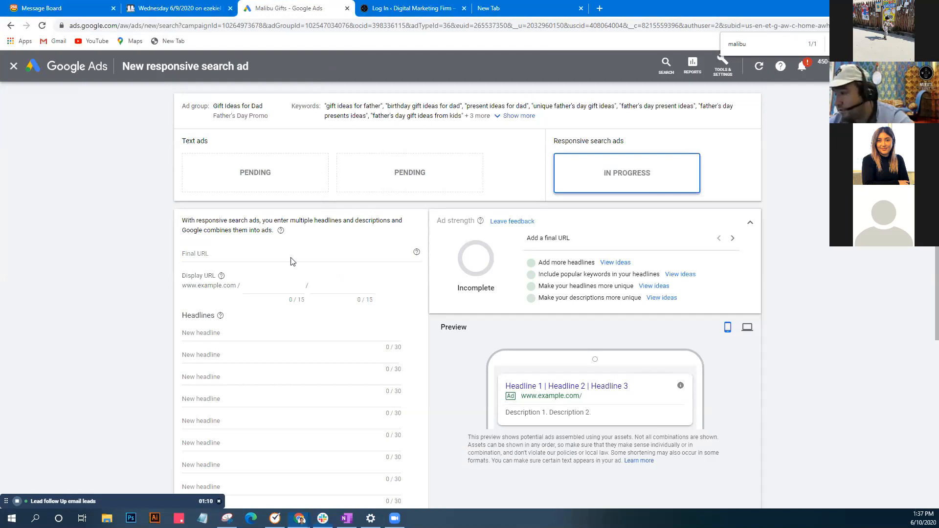
pyautogui.write('https://malibugift.com/product-tag/gift-box/')
# - Show the ad group's full keyword summary and set the first display URL path to fathers-day
pyautogui.click(281, 289)
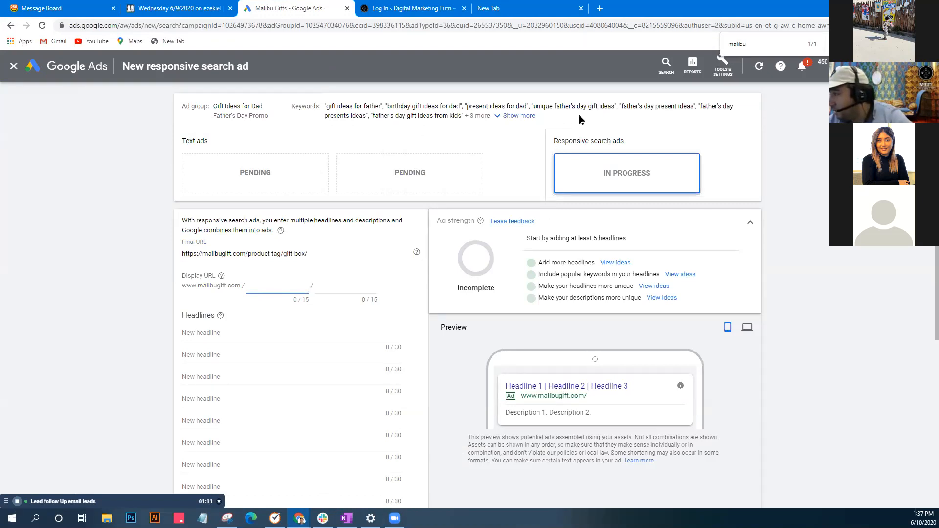
pyautogui.click(522, 118)
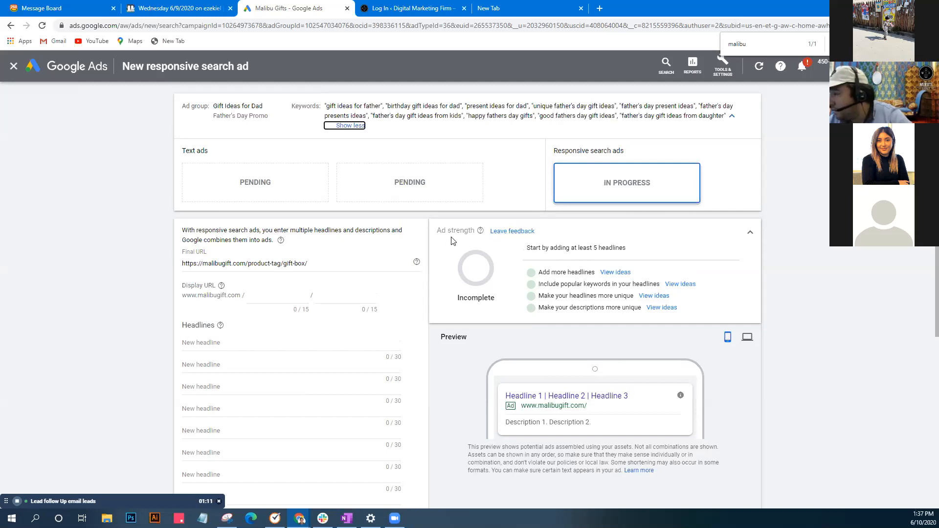
pyautogui.click(297, 297)
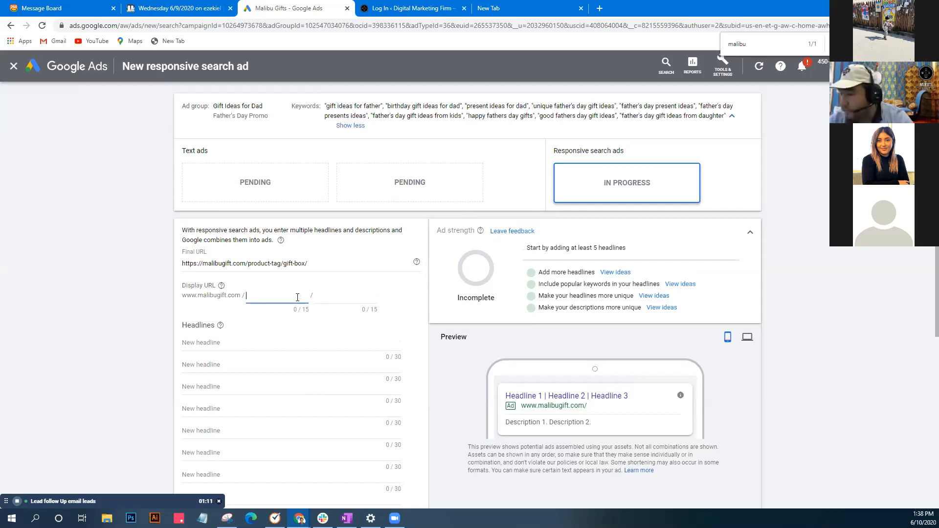
pyautogui.write('fa')
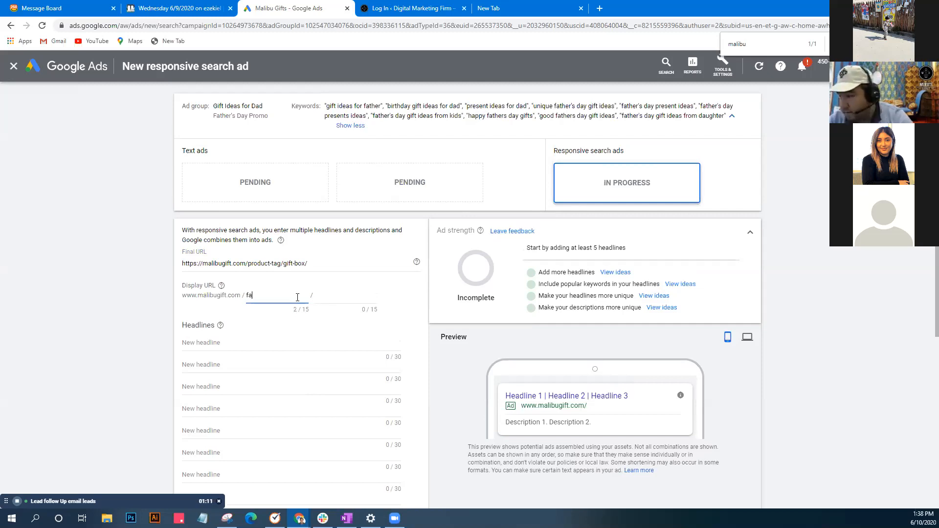
pyautogui.write('thers-day-f')
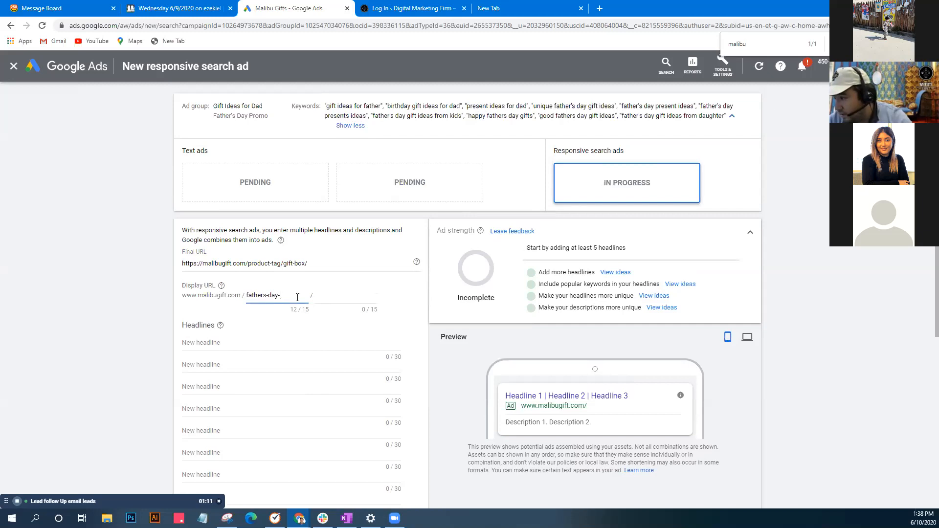
pyautogui.press('BackSpace')
pyautogui.press('BackSpace')
pyautogui.press('BackSpace')
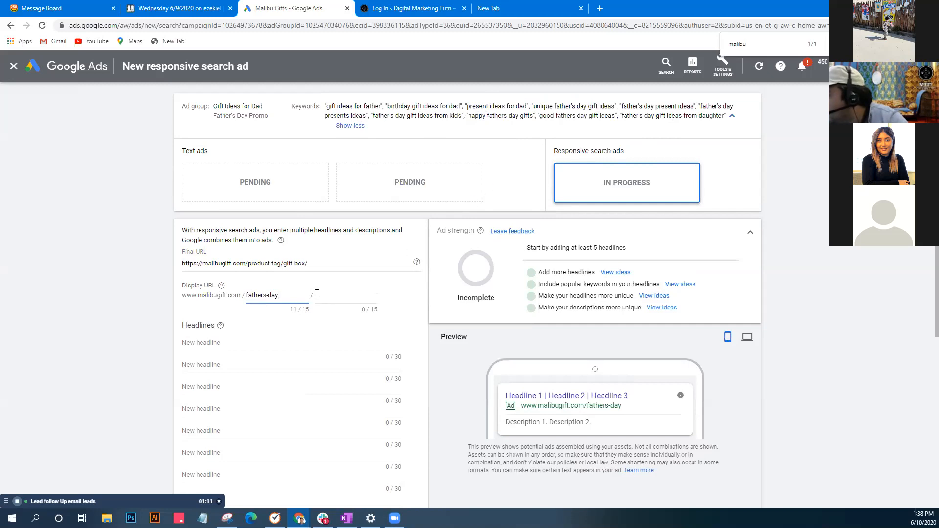
# - Set the second display URL path to gift-ideas
pyautogui.click(346, 297)
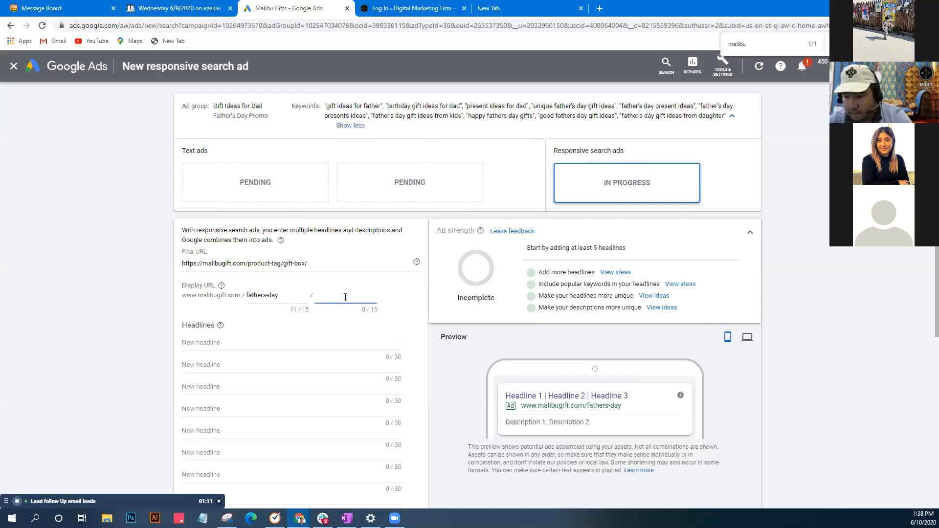
pyautogui.write('fa')
pyautogui.press('BackSpace')
pyautogui.press('BackSpace')
pyautogui.write('g')
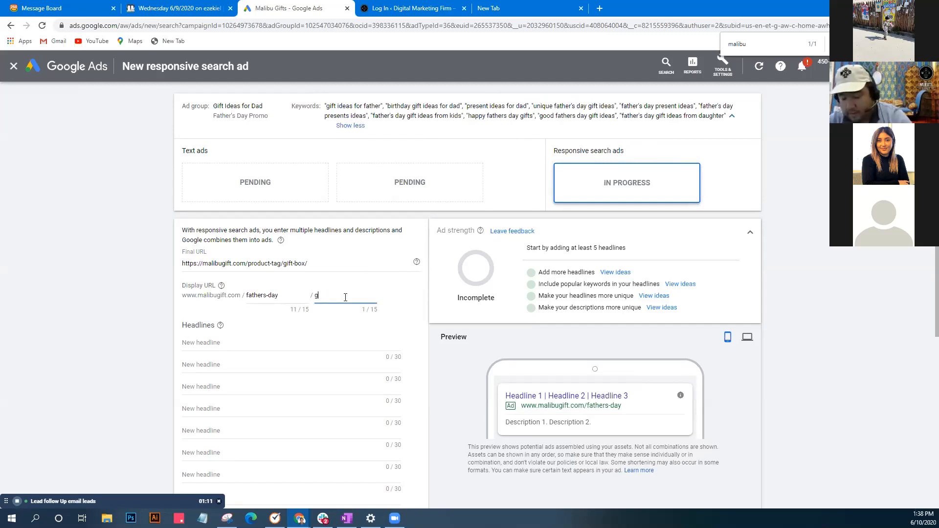
pyautogui.write('ift-ideas')
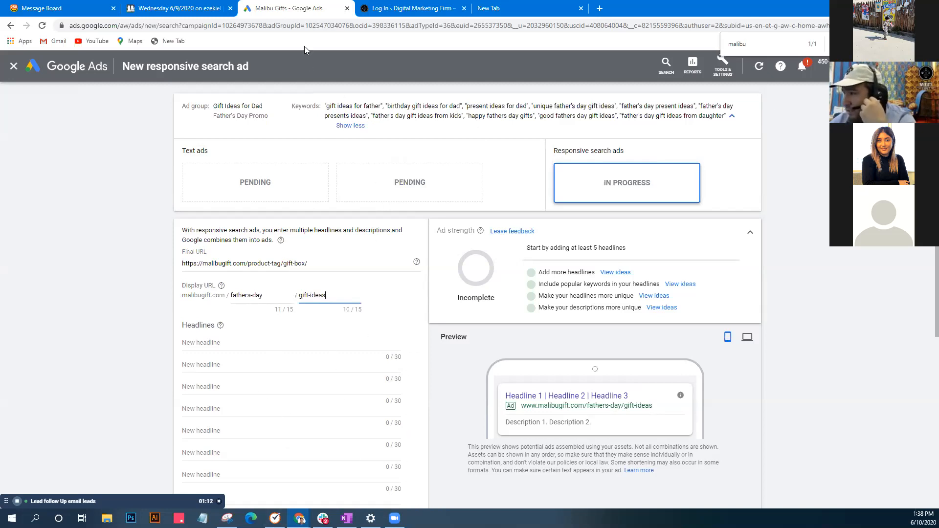
# - Duplicate the ad draft's browser tab and show the search keywords of Gift Ideas for Dad in the copy
pyautogui.rightClick(295, 7)
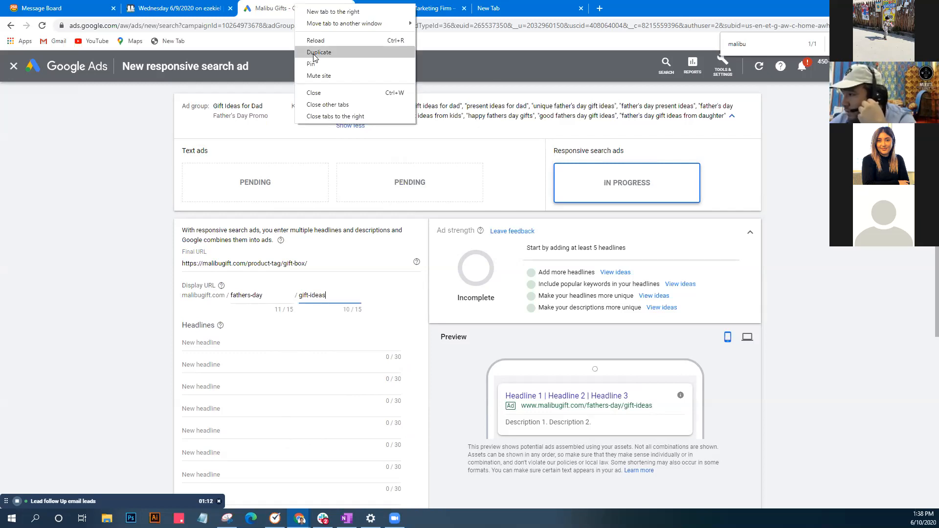
pyautogui.click(313, 54)
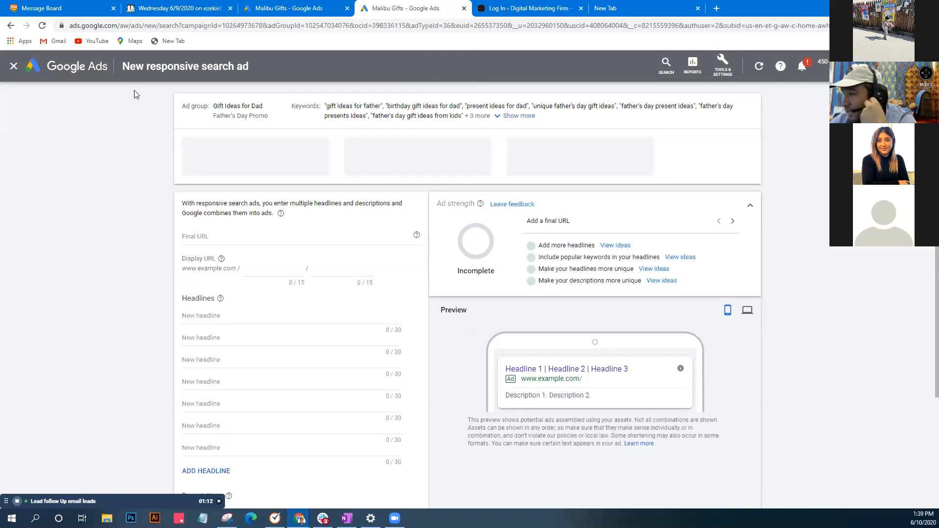
pyautogui.click(12, 26)
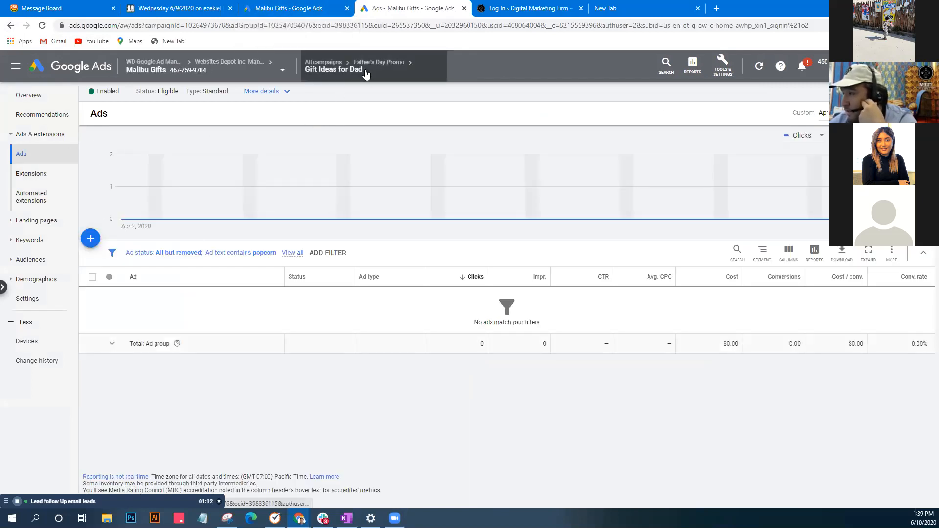
pyautogui.click(32, 242)
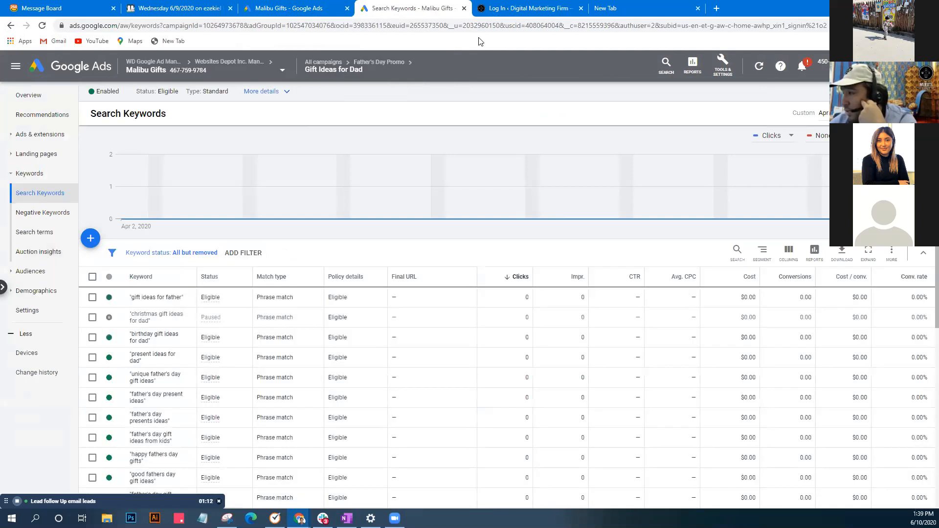
# - Separate the ad draft into its own browser window and arrange it side by side with the search keywords window
pyautogui.click(259, 9)
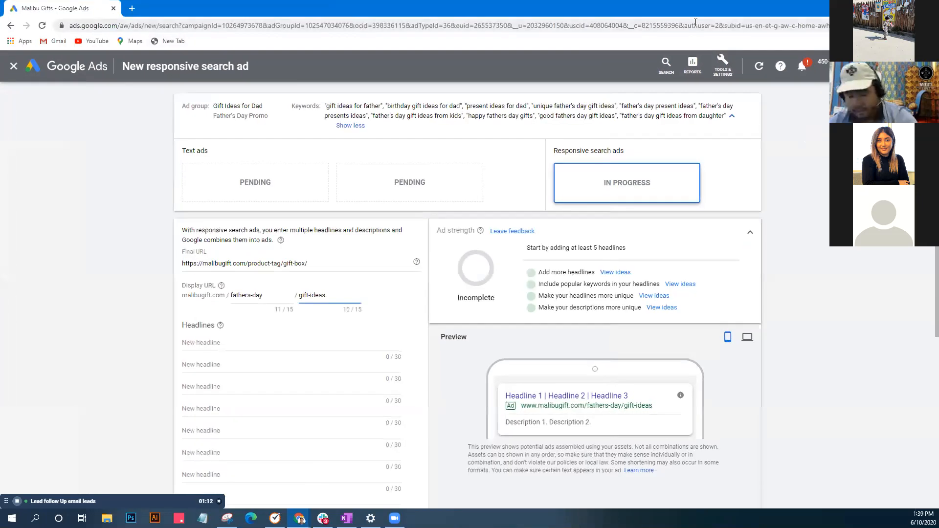
pyautogui.press('super+Left')
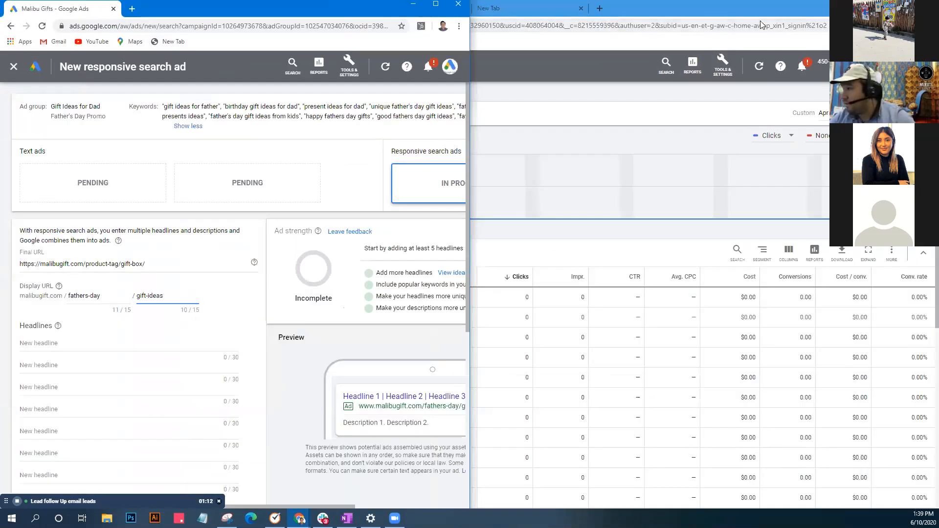
pyautogui.click(688, 10)
pyautogui.press('super+Right')
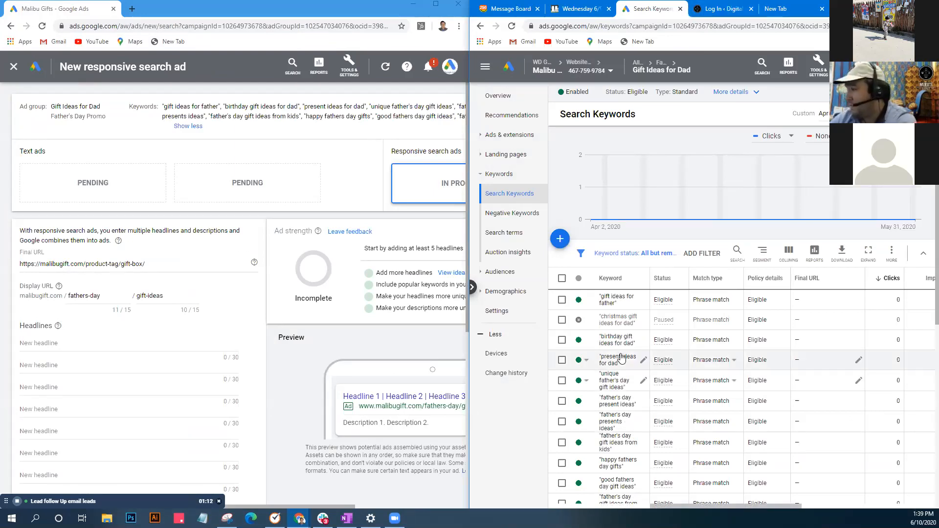
# - Consult the ad group's search keywords and enter "Fathers Day Gift Basket Ideas" as the ad's first headline
pyautogui.scroll(-7, 622, 359)
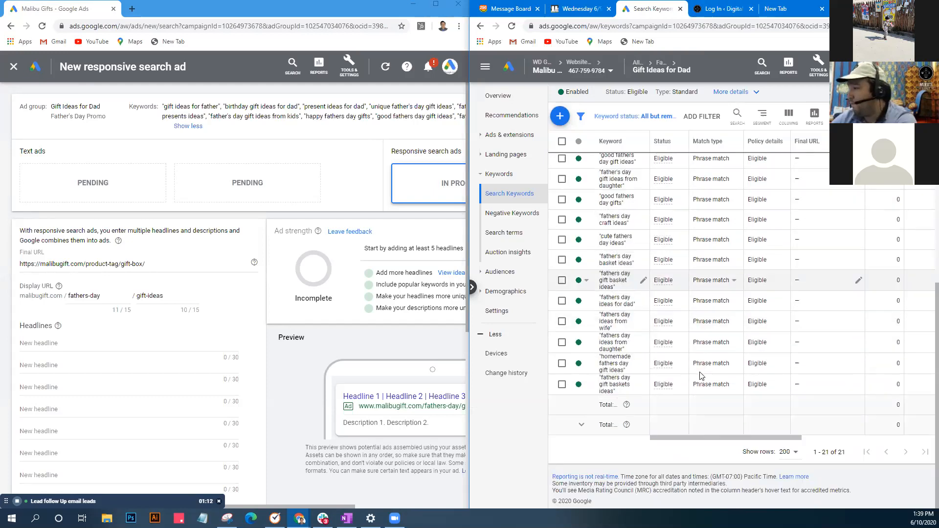
pyautogui.moveTo(212, 107); pyautogui.dragTo(377, 118)
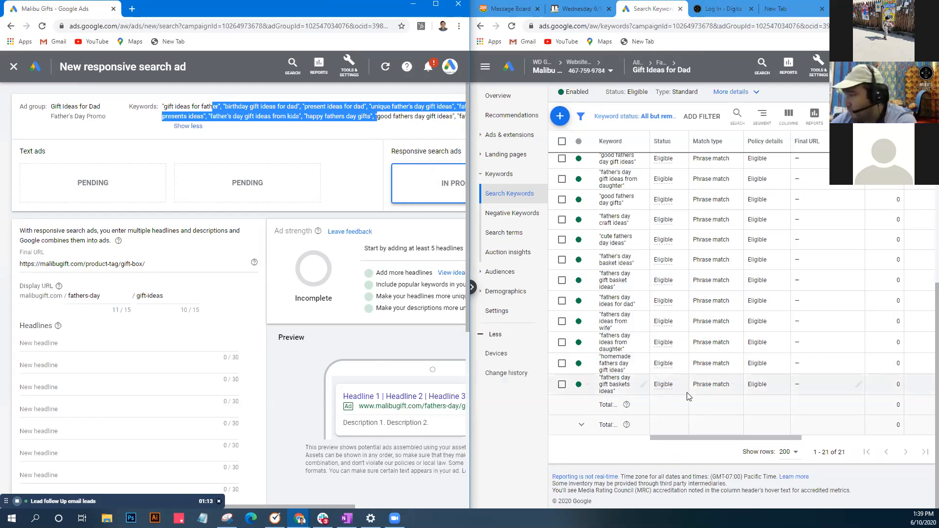
pyautogui.scroll(-1, 71, 356)
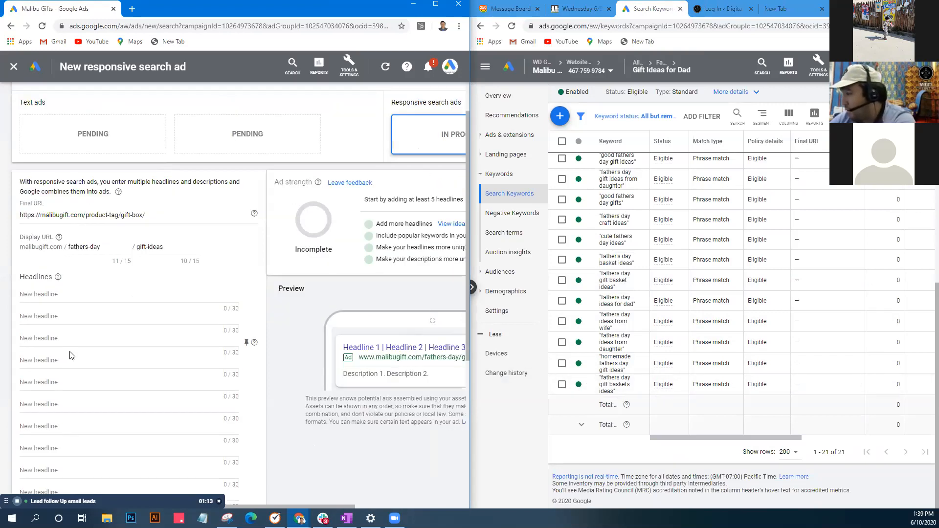
pyautogui.click(68, 297)
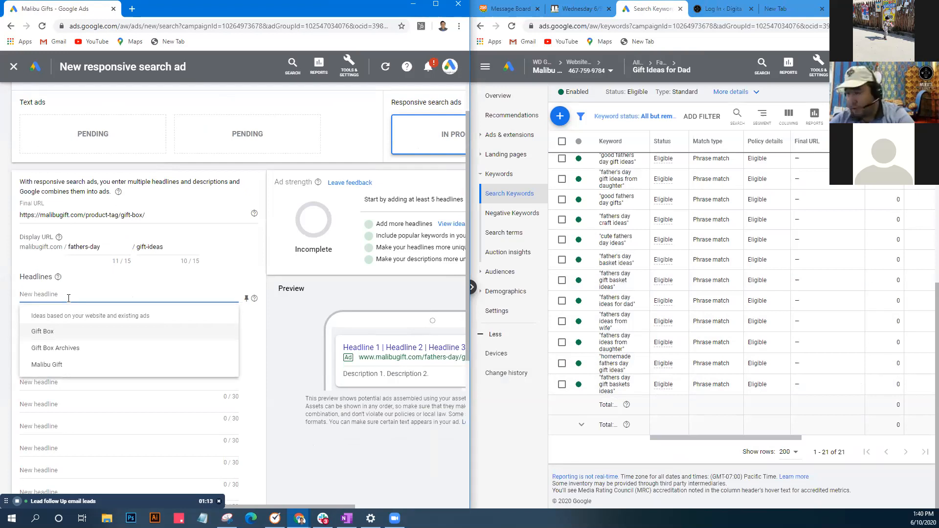
pyautogui.write('Fathers Day')
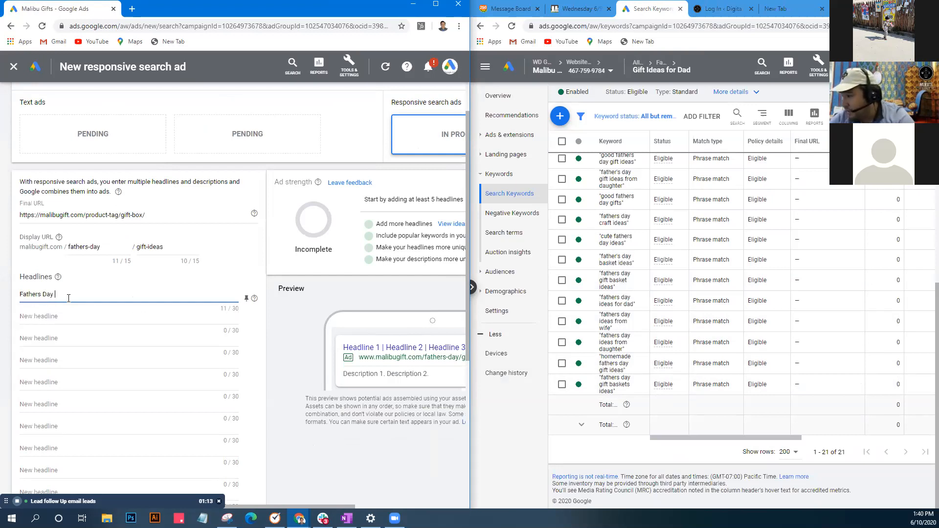
pyautogui.write(' Gift Bask')
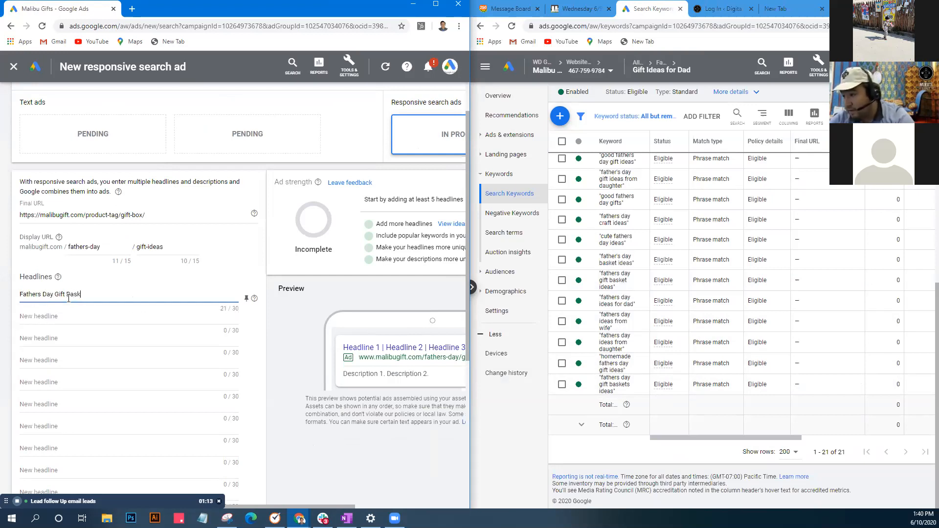
pyautogui.write('et Ideas')
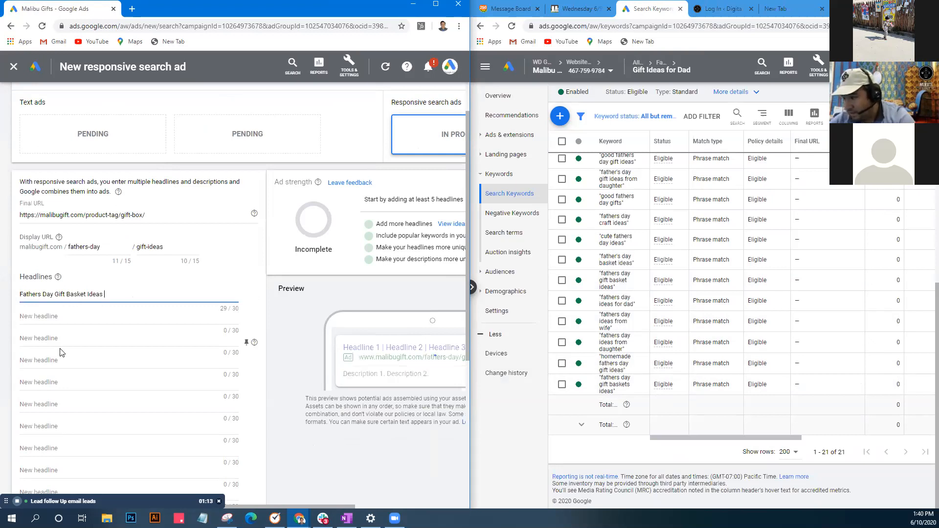
# - Enter "Shop Fathers Day Craft Ideas" as the ad's second headline
pyautogui.click(104, 317)
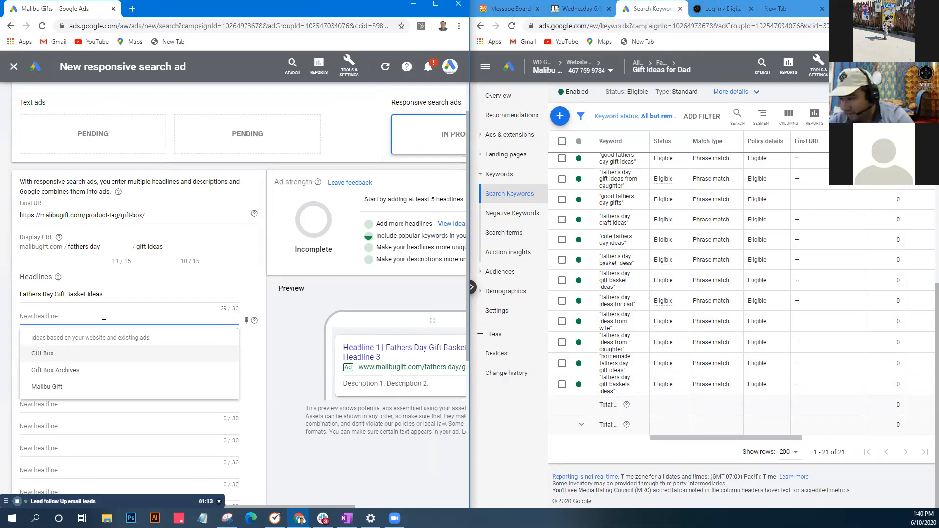
pyautogui.write('Shop ')
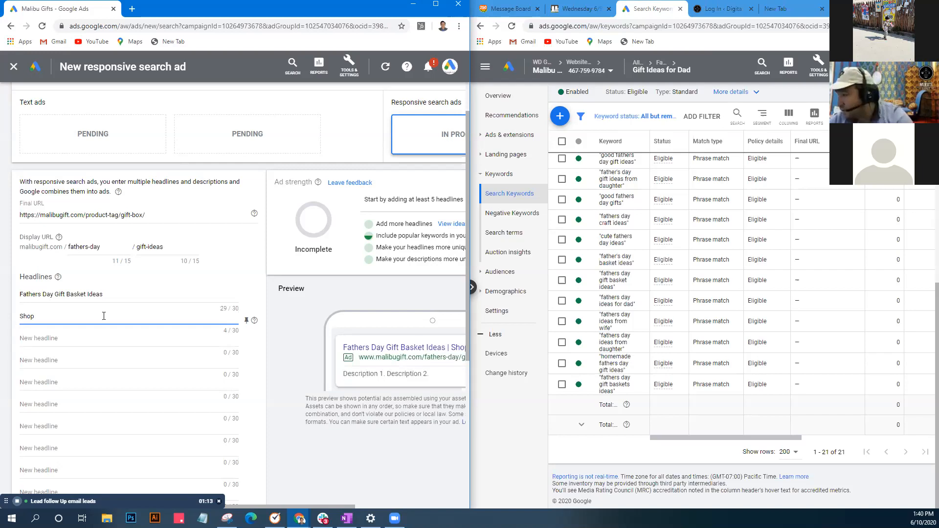
pyautogui.write('Fathe')
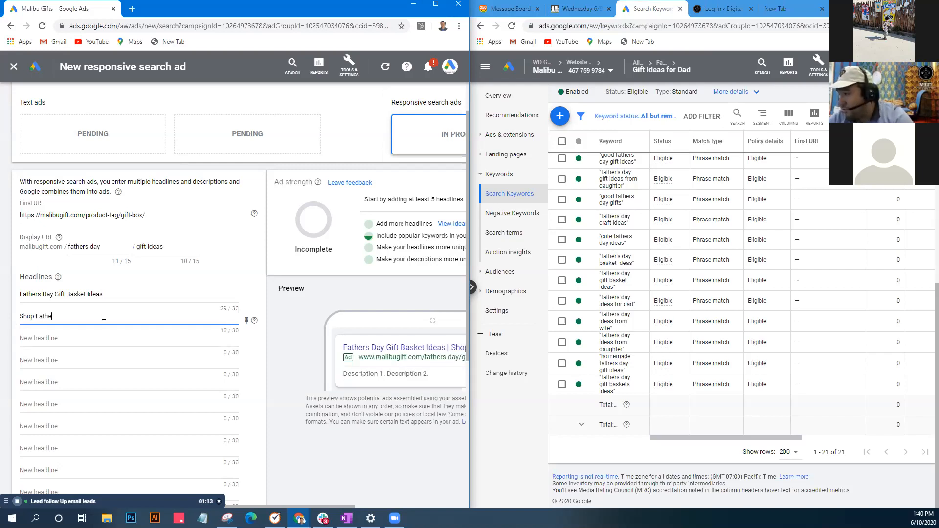
pyautogui.write('rs ')
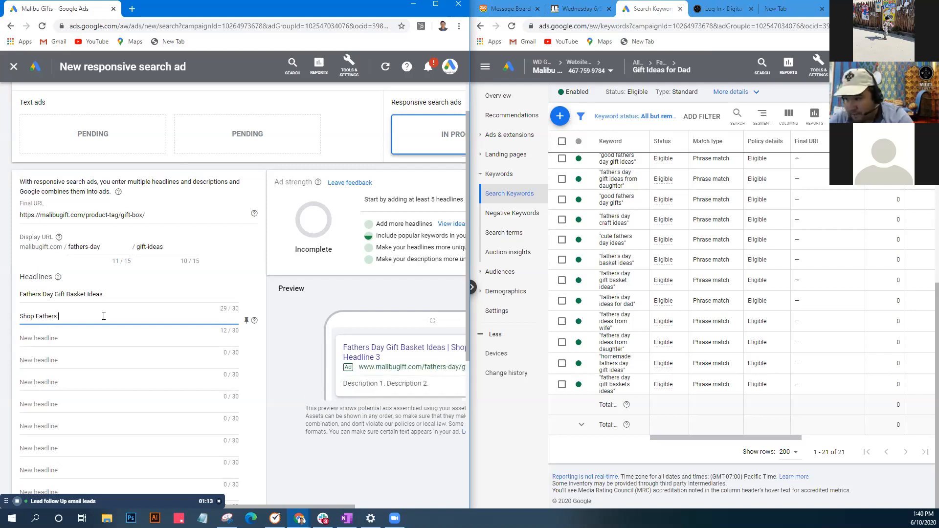
pyautogui.write('s Day Craft Ideas')
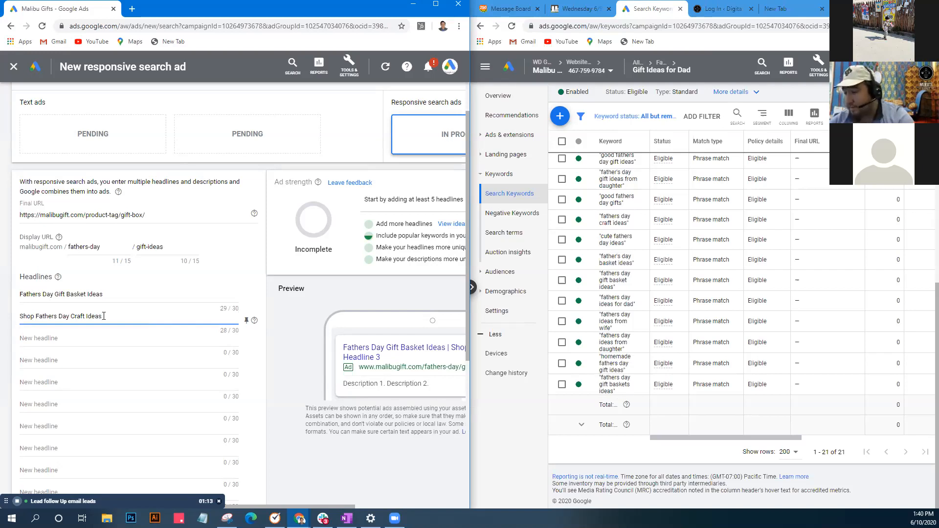
# - Consult the ad group's search keywords and enter "Birthday Gift Ideas For Dad" as the third headline
pyautogui.scroll(-2, 165, 308)
pyautogui.click(165, 242)
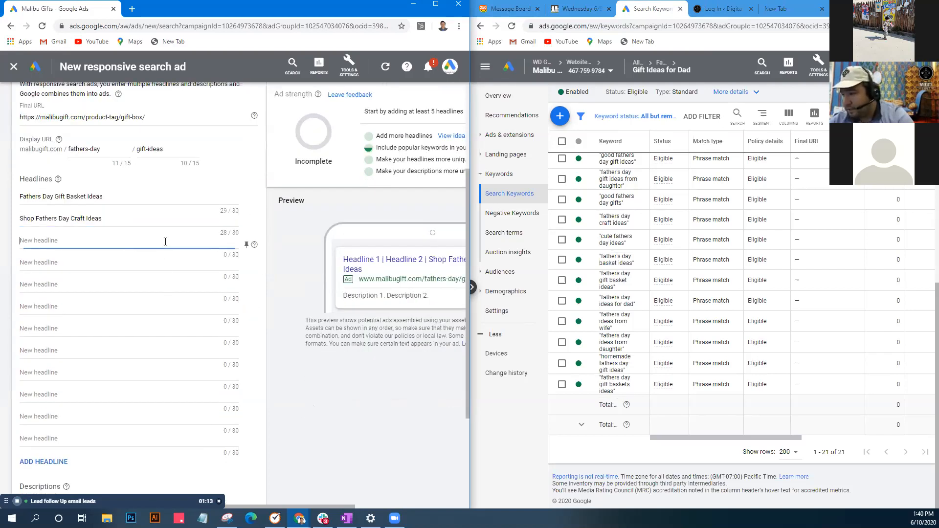
pyautogui.click(199, 204)
pyautogui.scroll(1, 689, 337)
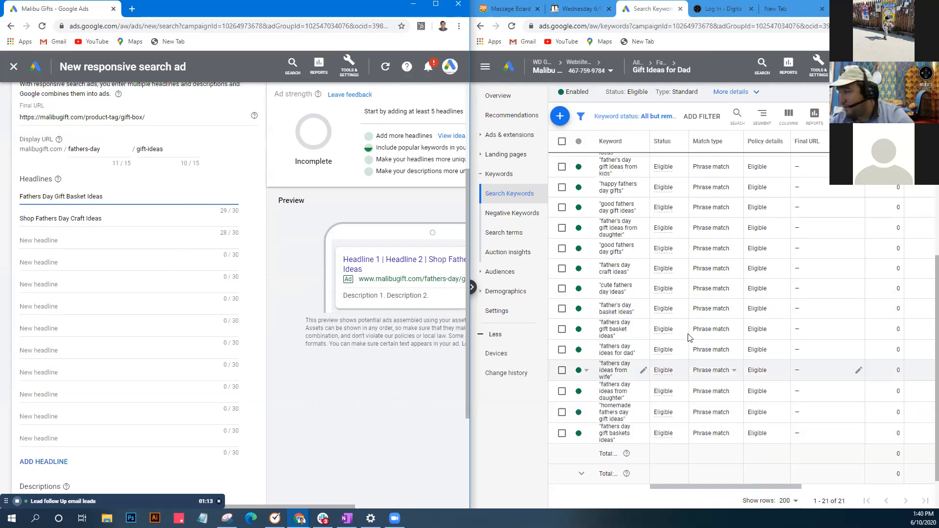
pyautogui.scroll(4, 690, 337)
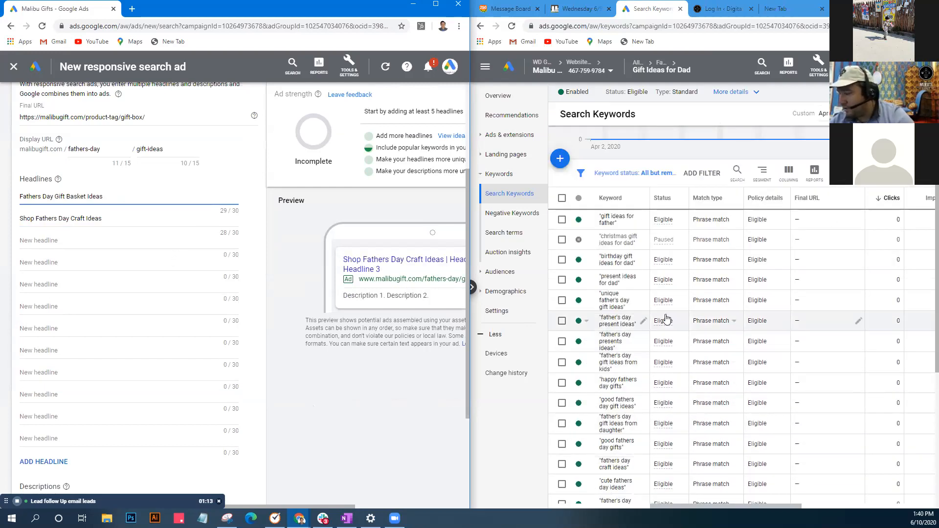
pyautogui.click(142, 241)
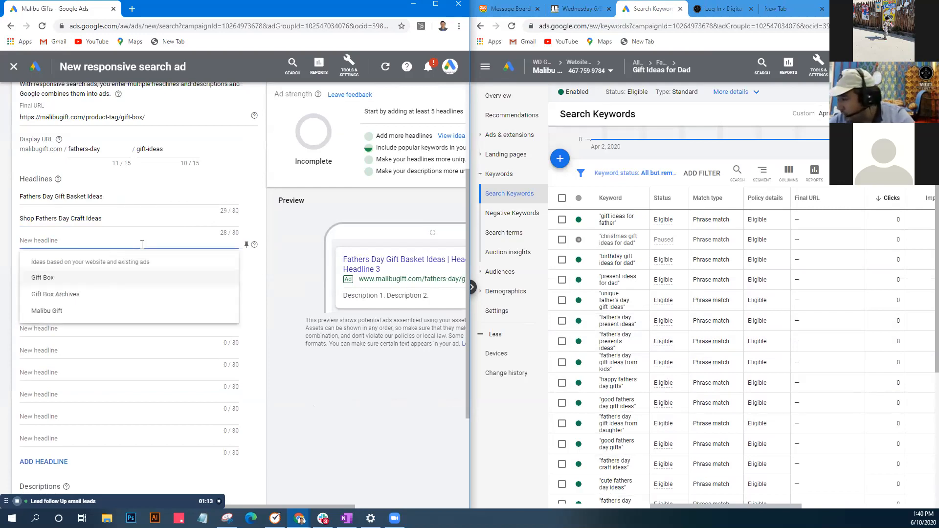
pyautogui.write('Birth')
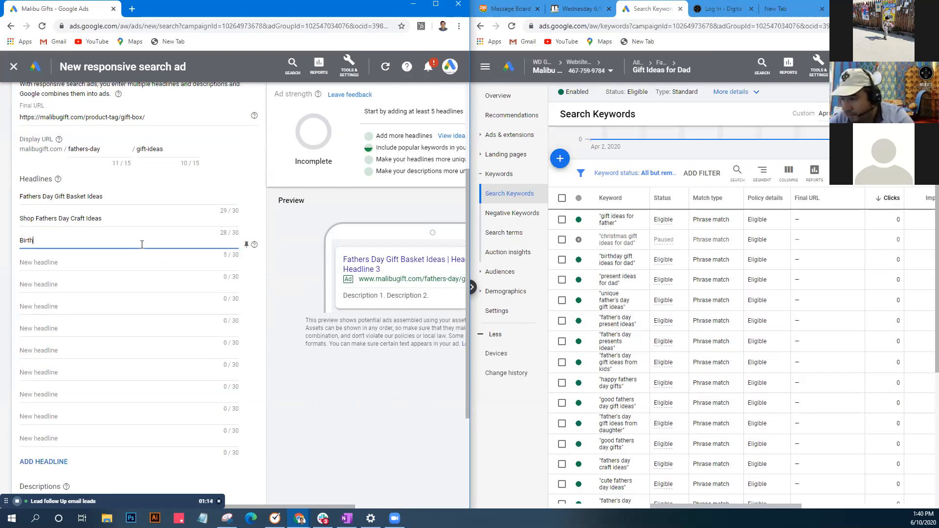
pyautogui.write('day gi')
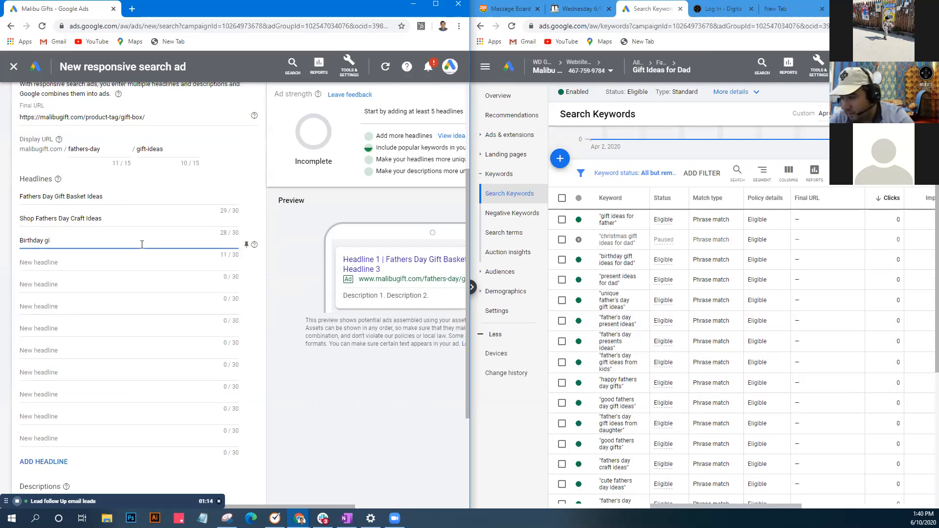
pyautogui.press('BackSpace')
pyautogui.write('Gift')
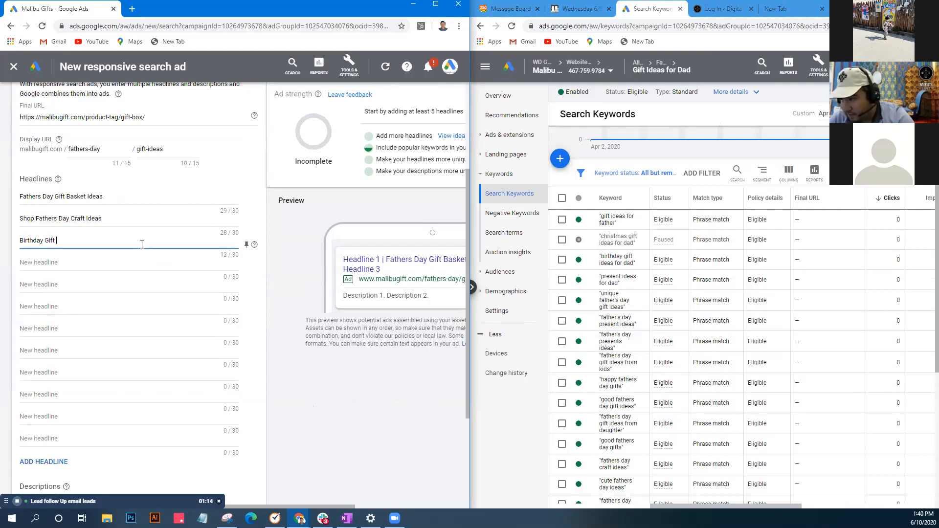
pyautogui.write(' Ideas For Dad')
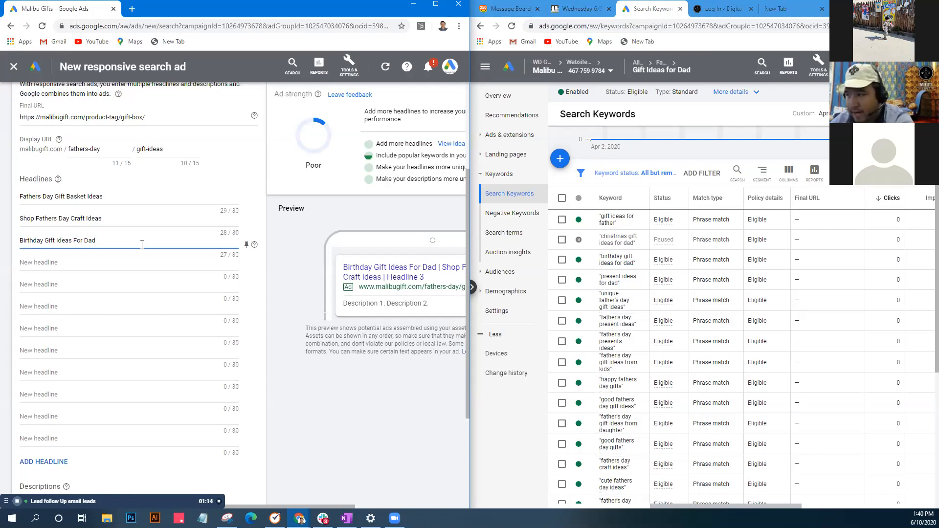
pyautogui.write('Buy')
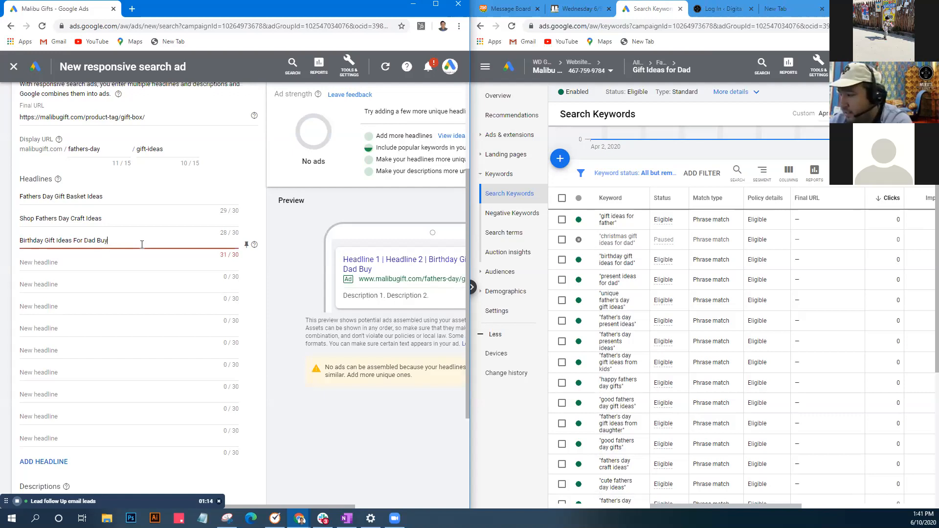
pyautogui.press('BackSpace')
pyautogui.press('BackSpace')
pyautogui.press('BackSpace')
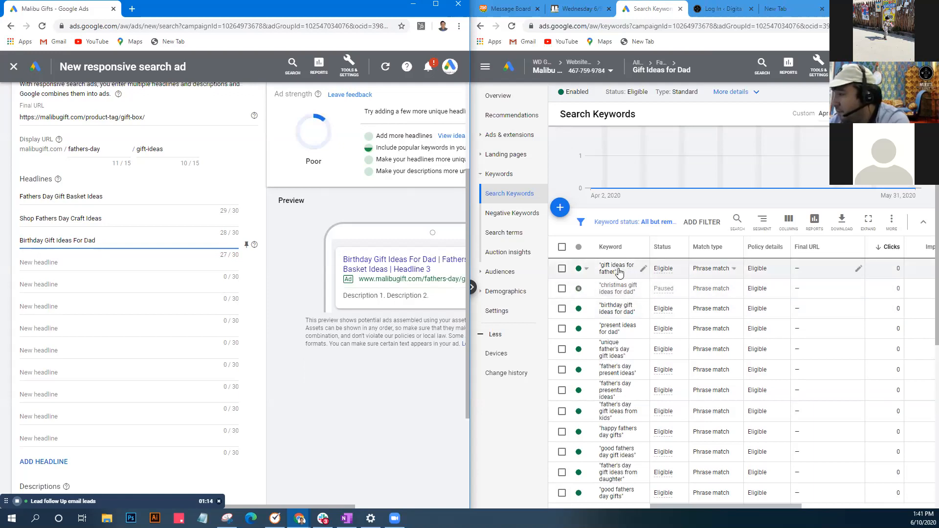
# - Enter "Great Gift Ideas For Father" as the ad's fourth headline
pyautogui.click(139, 263)
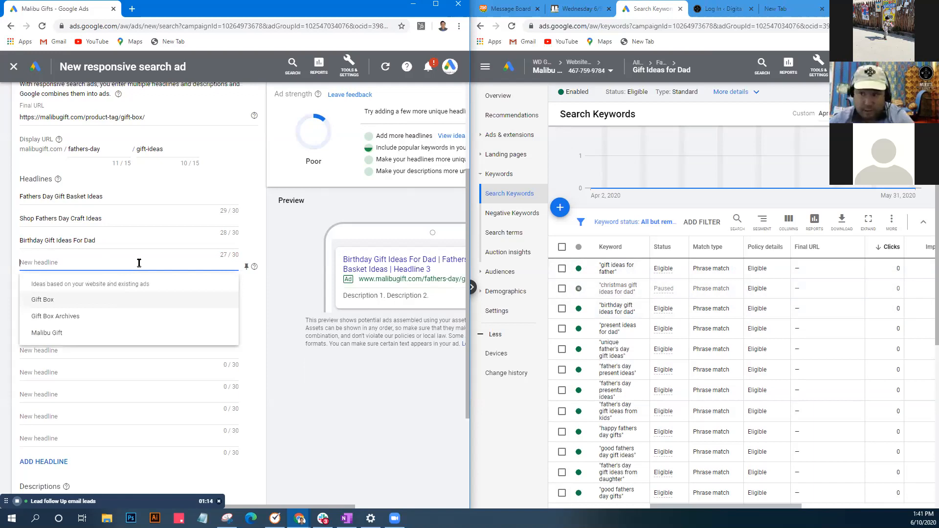
pyautogui.write('Gr')
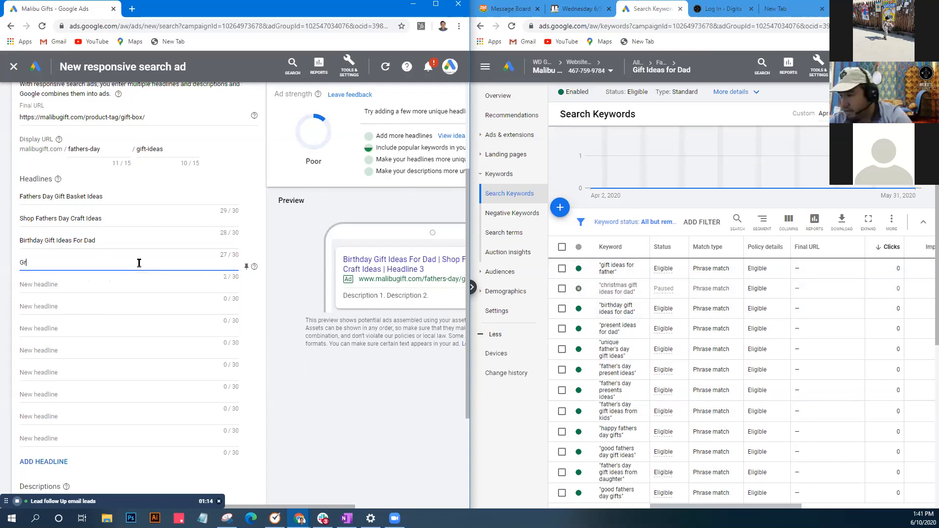
pyautogui.write('eat Gi')
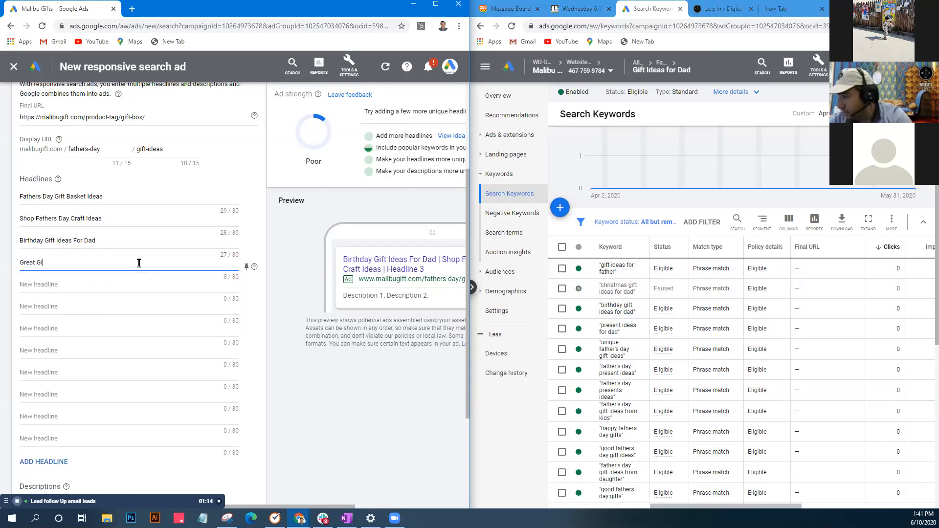
pyautogui.write('ft Ideas For Father')
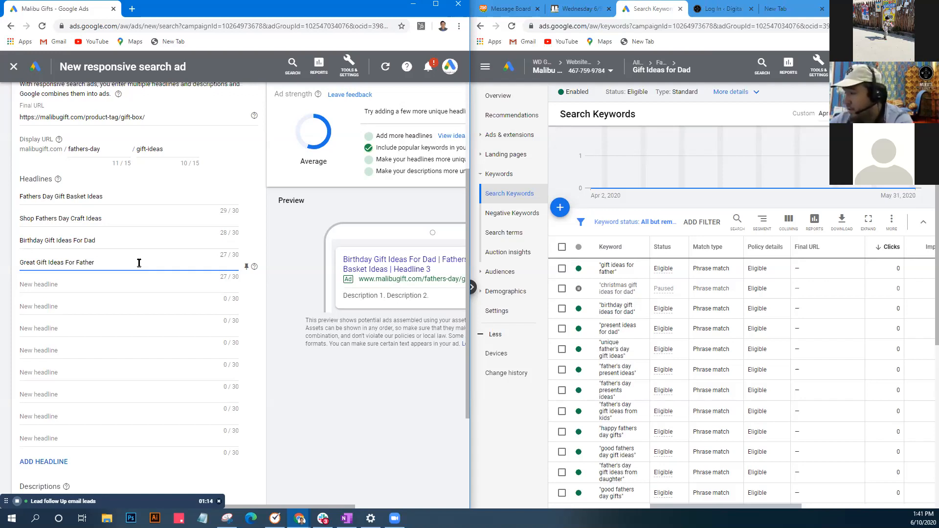
# - Examine the rest of the ad group's search keywords and the suggested headline ideas for more ad copy
pyautogui.scroll(-1, 126, 317)
pyautogui.scroll(-1, 127, 317)
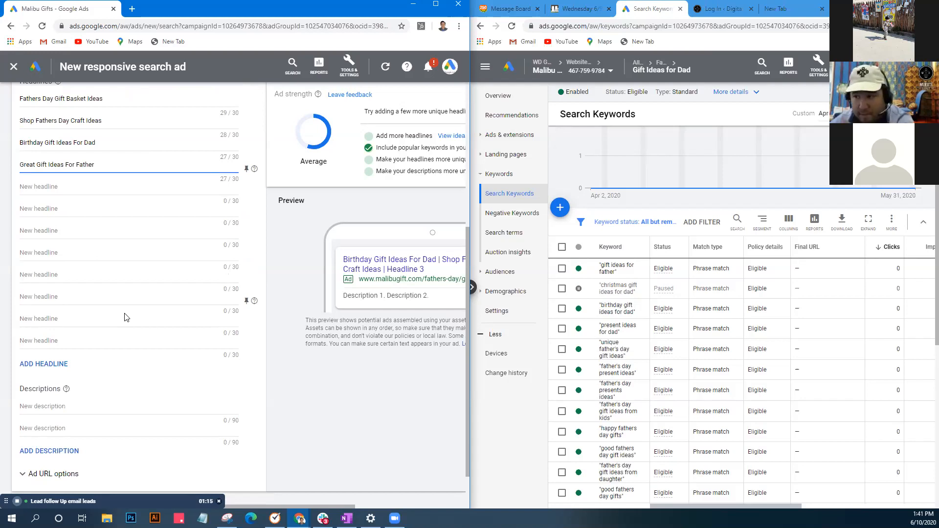
pyautogui.scroll(-2, 687, 347)
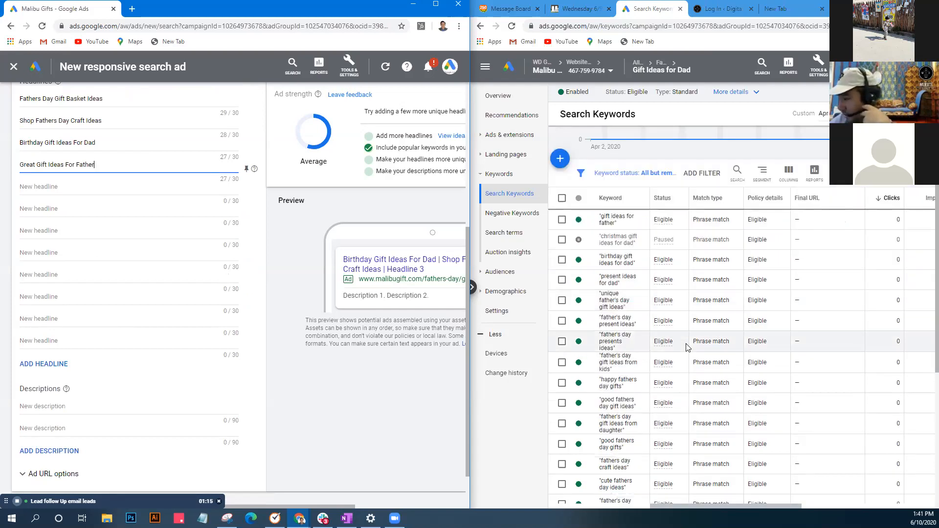
pyautogui.scroll(-2, 687, 344)
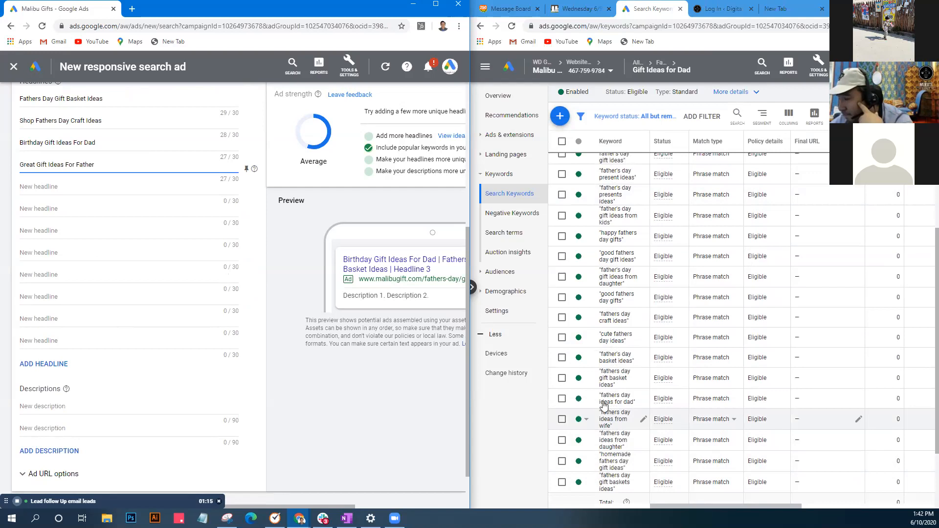
pyautogui.click(79, 192)
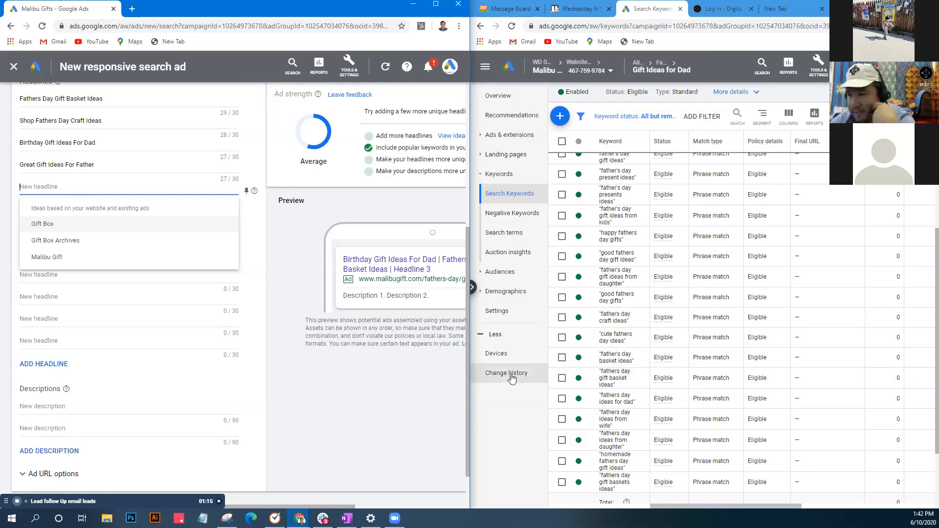
pyautogui.click(87, 407)
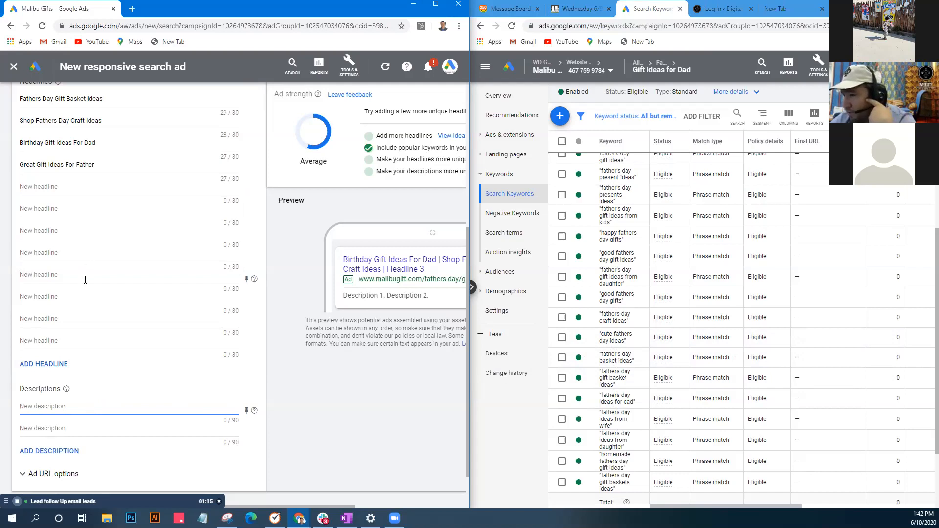
pyautogui.scroll(1, 85, 281)
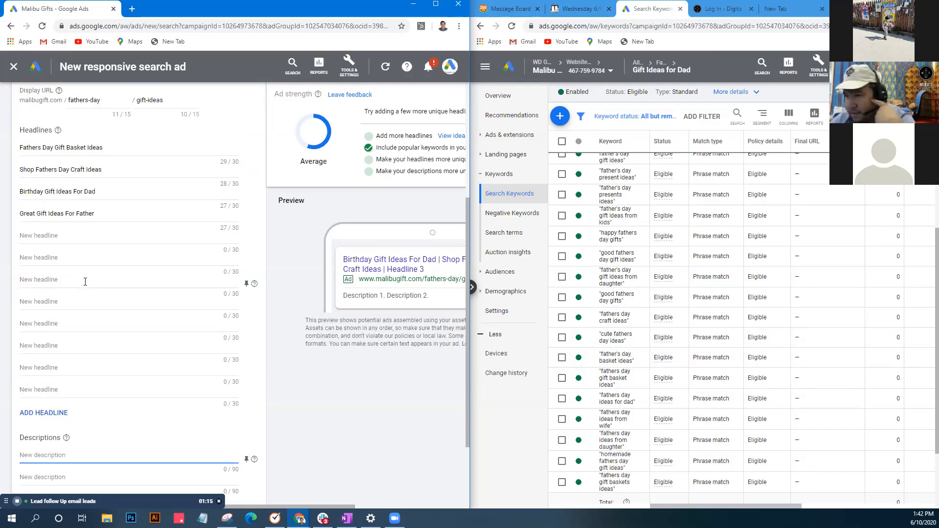
pyautogui.click(71, 234)
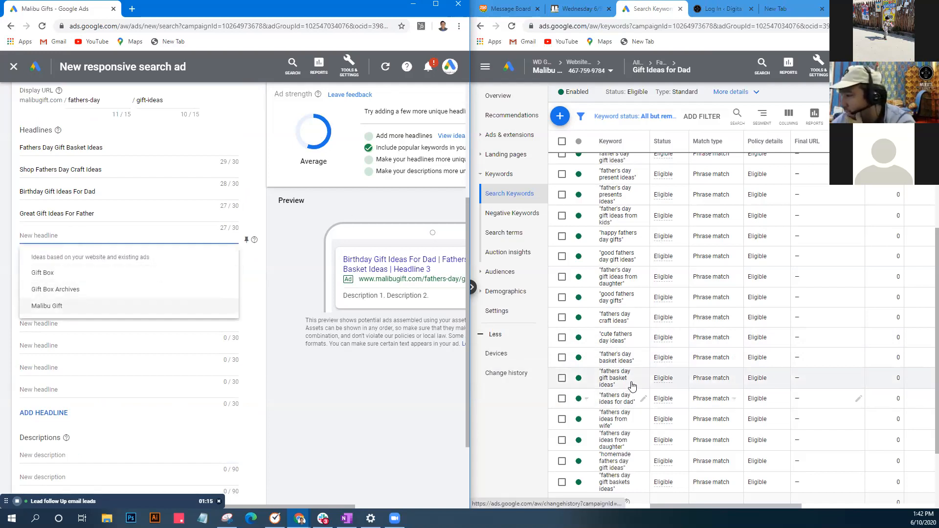
pyautogui.scroll(-2, 629, 384)
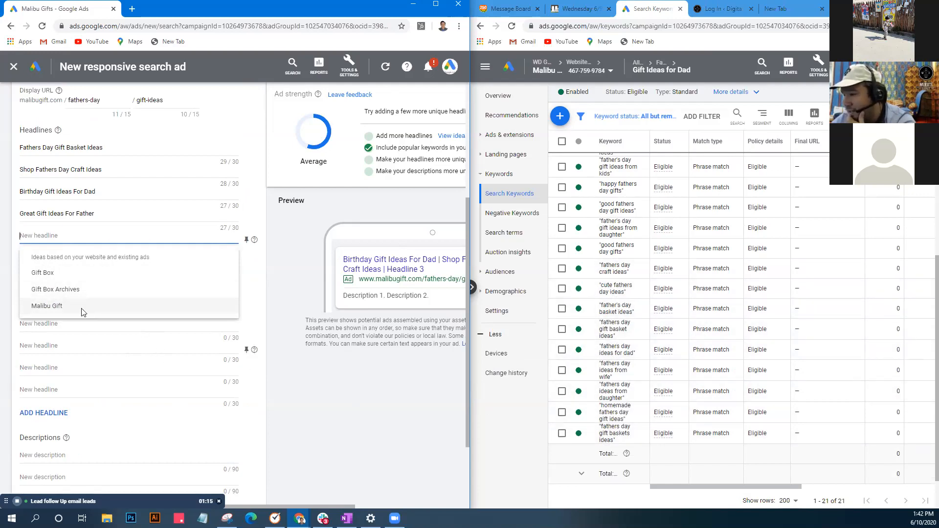
# - Enter "Shop From a Great Selection of Good Fathers Day Gifts That Dad Will Love." as the ad's first description
pyautogui.click(125, 390)
pyautogui.scroll(-2, 184, 300)
pyautogui.click(336, 392)
pyautogui.click(93, 358)
pyautogui.write('shpo')
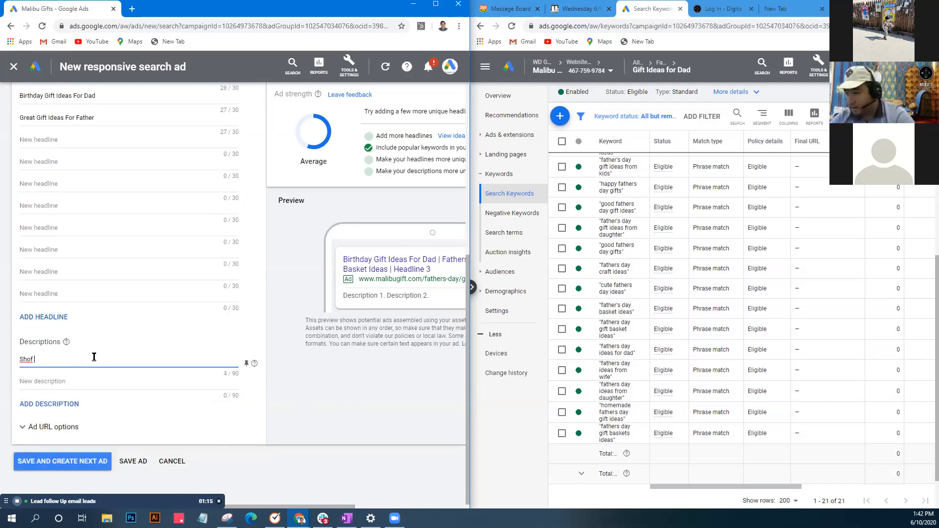
pyautogui.press('BackSpace')
pyautogui.press('BackSpace')
pyautogui.write('op')
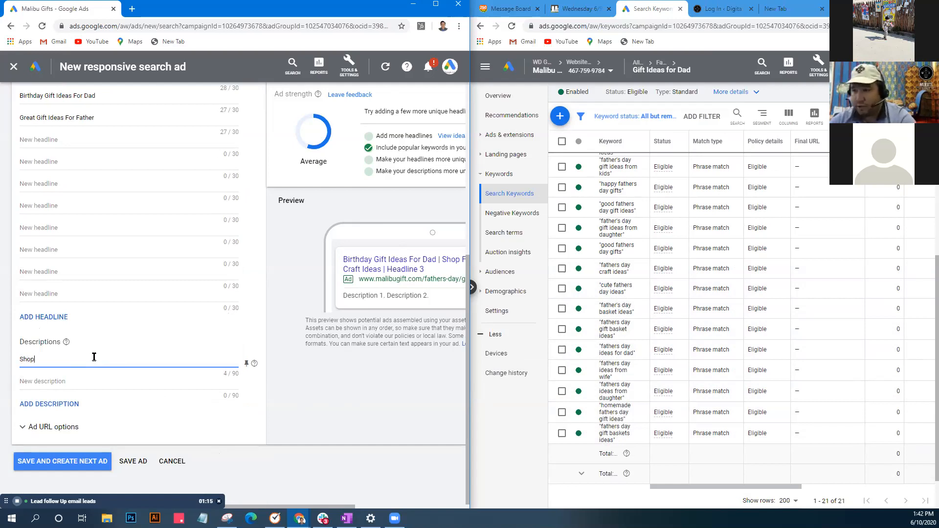
pyautogui.write(' From a Great Selection of')
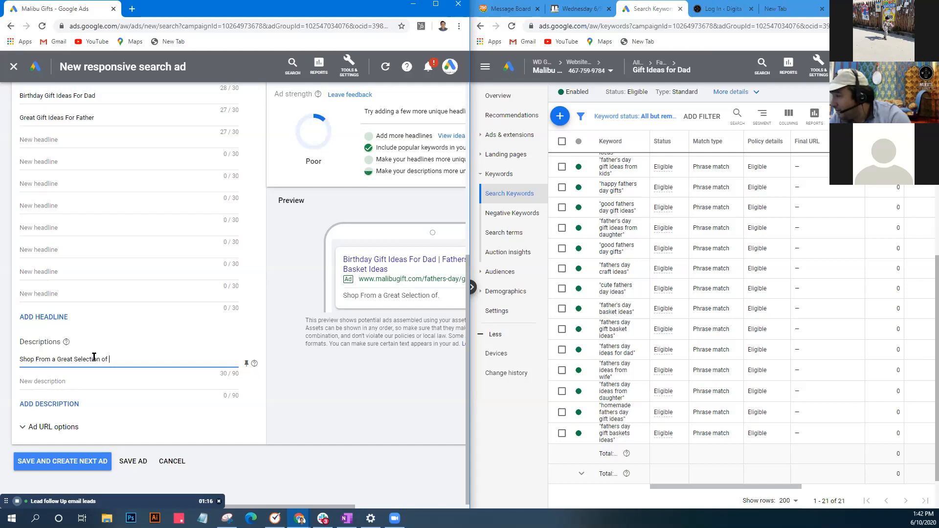
pyautogui.write('G')
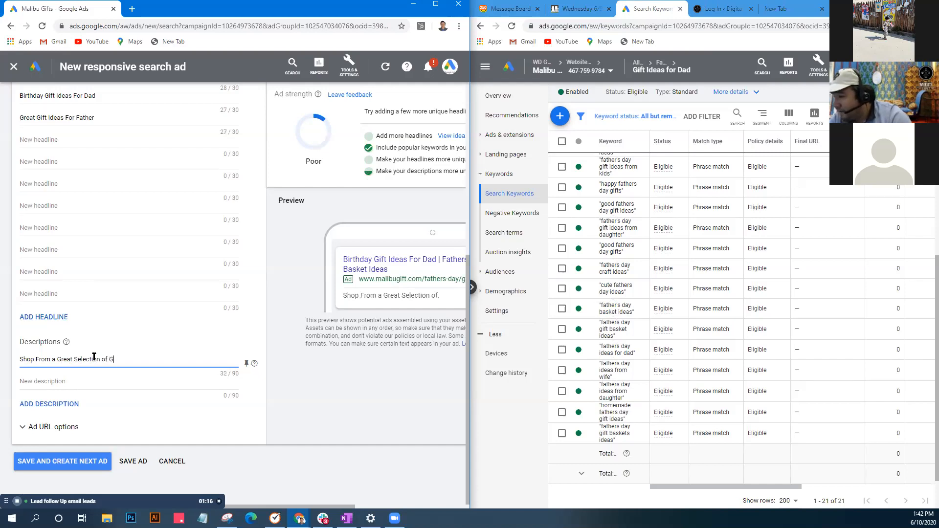
pyautogui.write('ood Father')
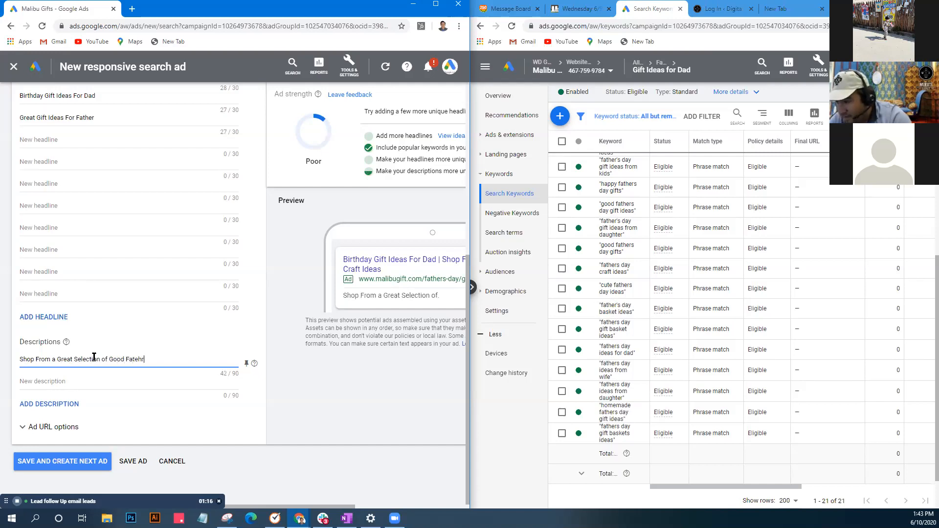
pyautogui.write('s Day')
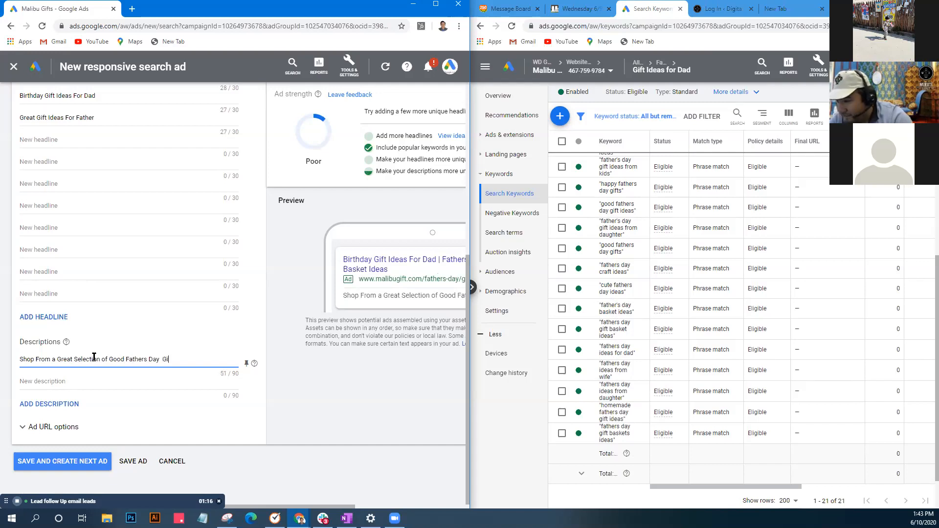
pyautogui.write('Gifts T')
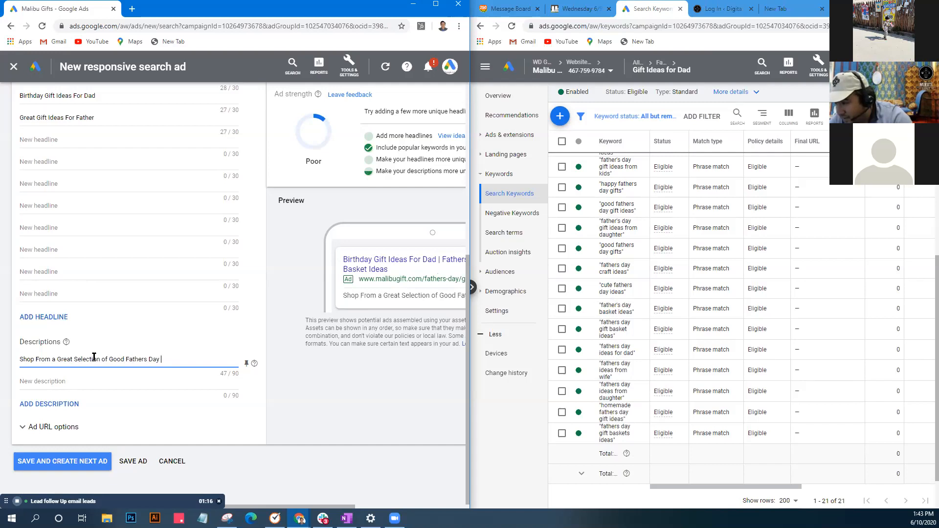
pyautogui.write('hat')
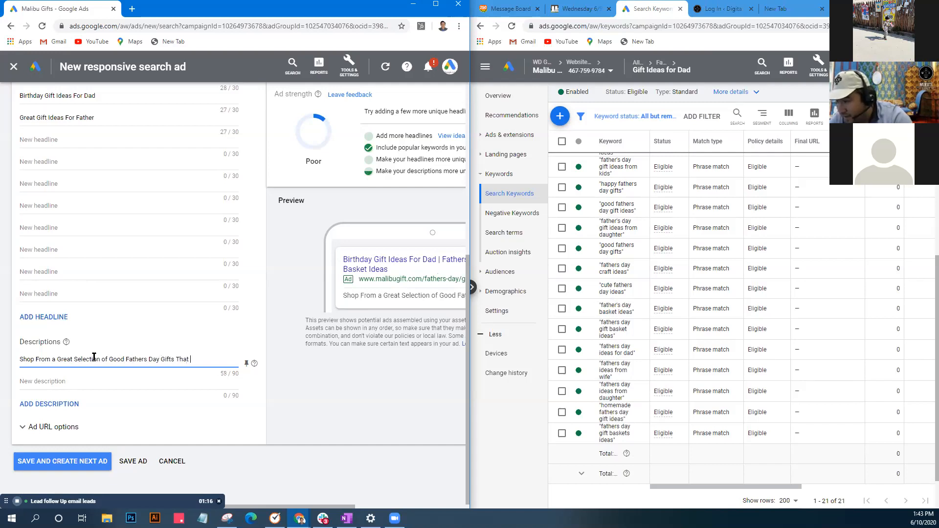
pyautogui.write(' Da')
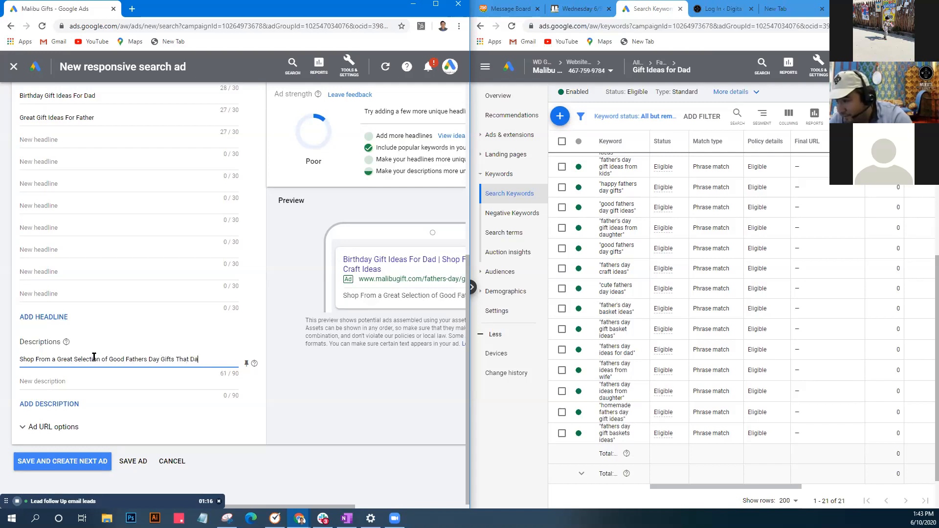
pyautogui.write('d Will Love.')
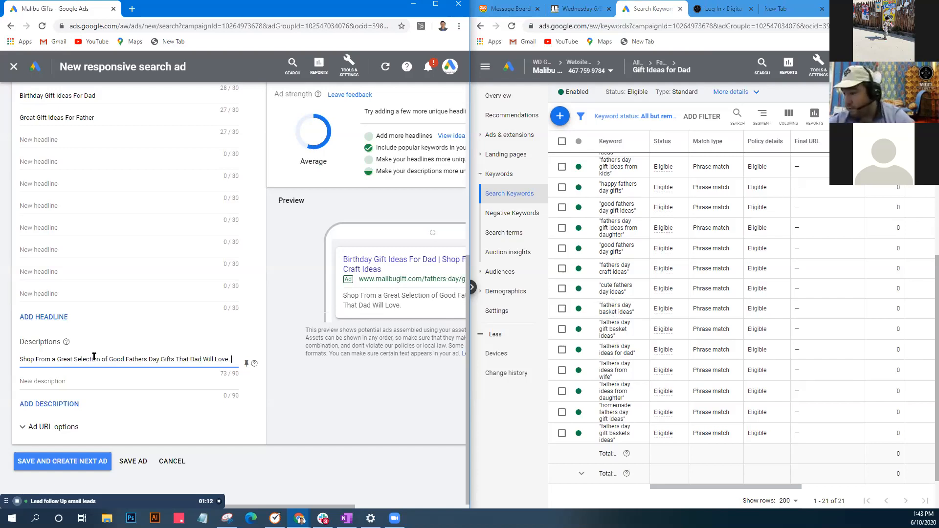
# - Add two description fields and enter "We Have a Great Fathers Day Gift Basket Ideas All Available For You To Customize." as the second description
pyautogui.click(63, 405)
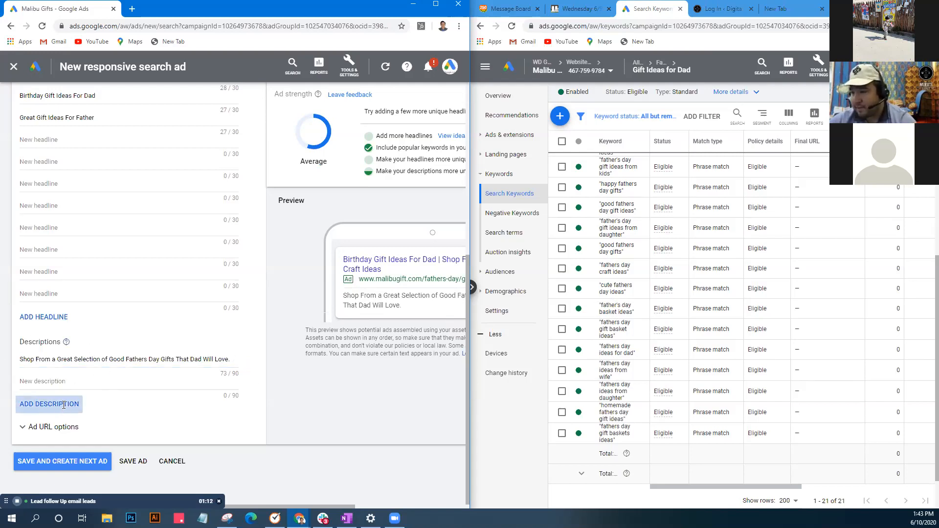
pyautogui.click(59, 405)
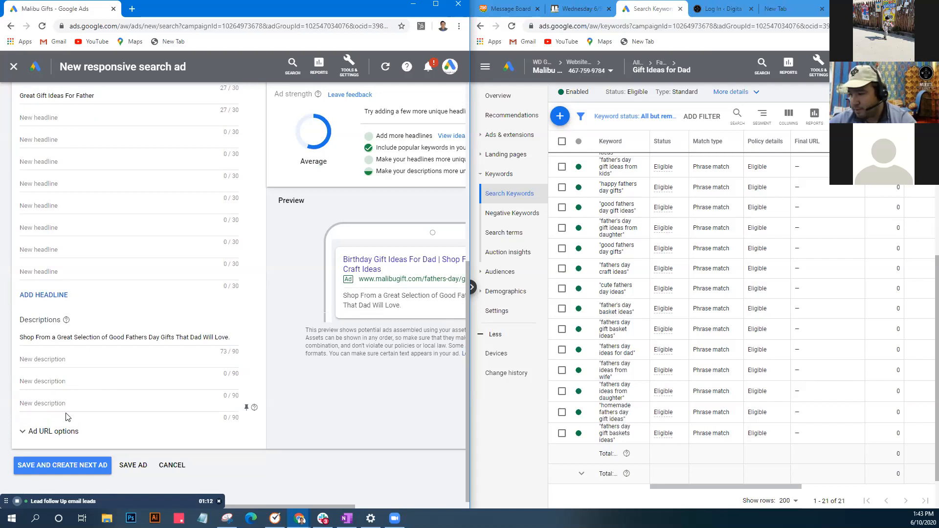
pyautogui.click(60, 367)
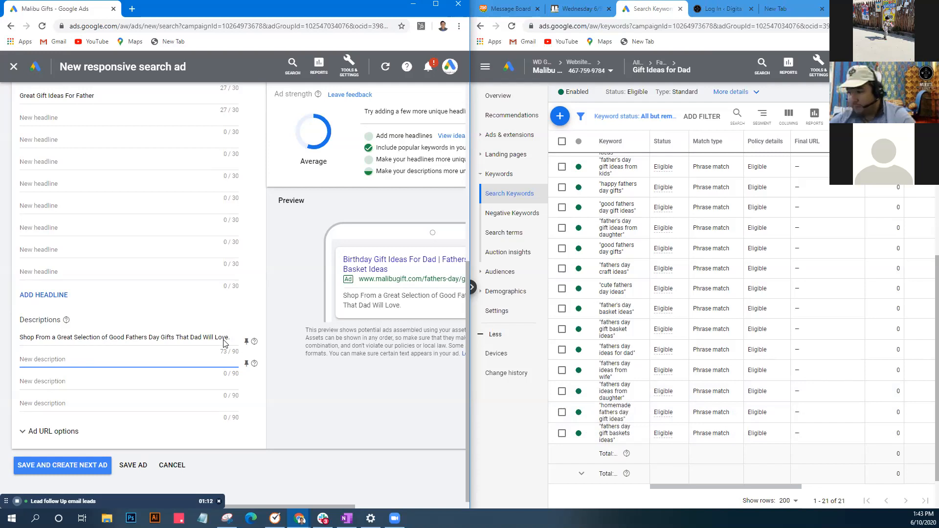
pyautogui.write('W')
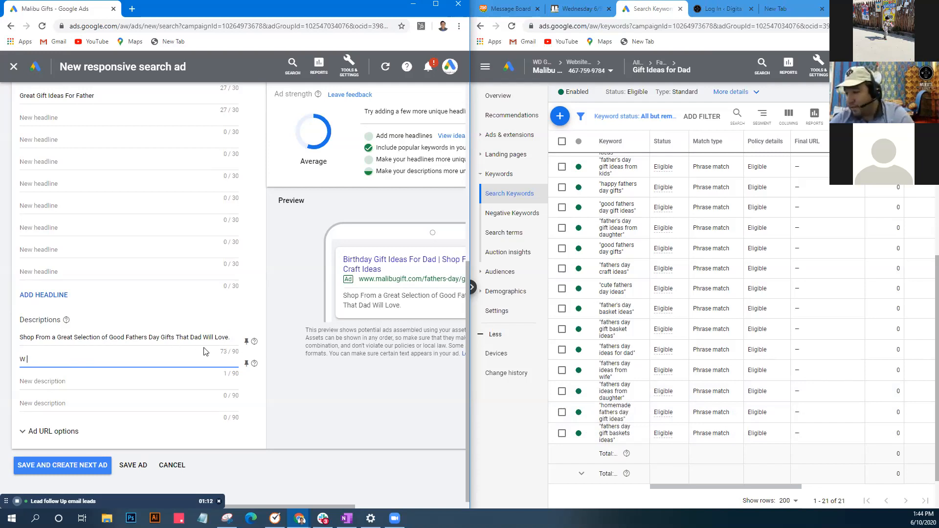
pyautogui.write('e have')
pyautogui.press('BackSpace')
pyautogui.press('BackSpace')
pyautogui.press('BackSpace')
pyautogui.press('BackSpace')
pyautogui.write('Have a')
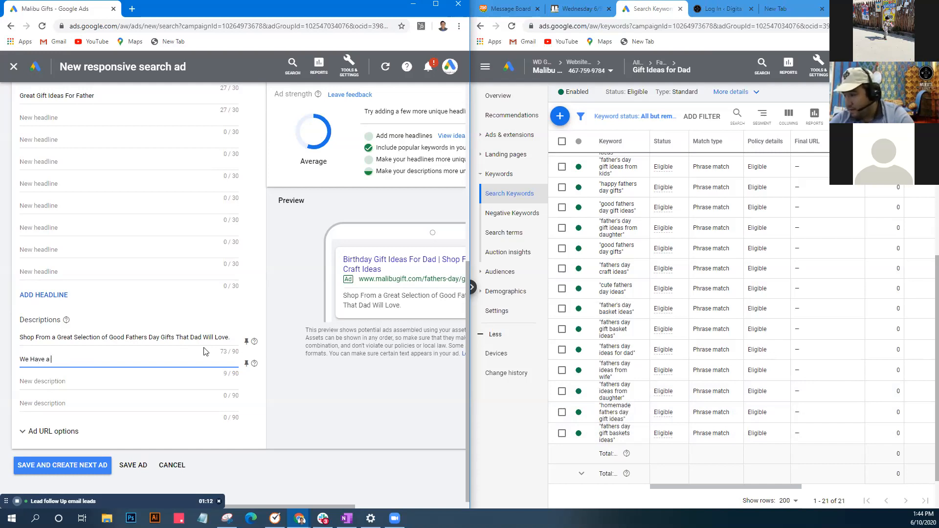
pyautogui.write(' Great')
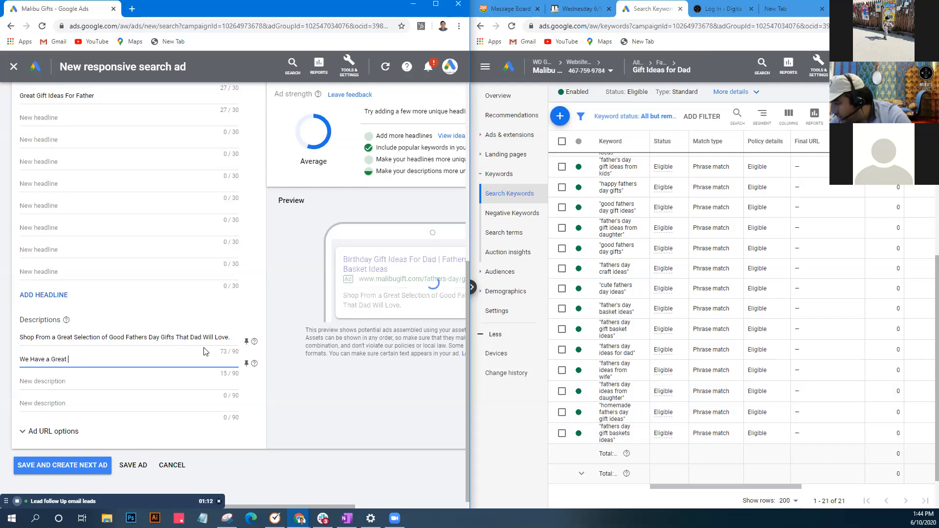
pyautogui.write(' Fat')
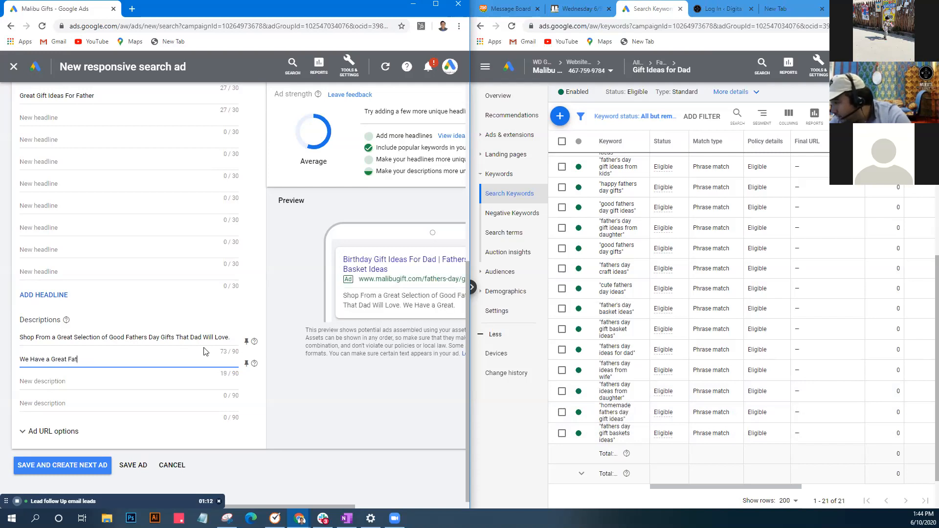
pyautogui.write('hers Da')
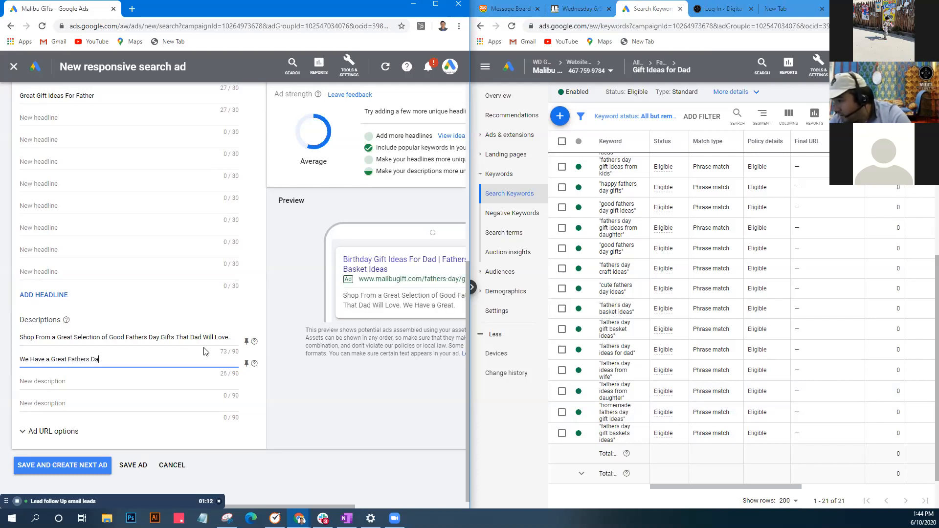
pyautogui.write('y Gift Baske')
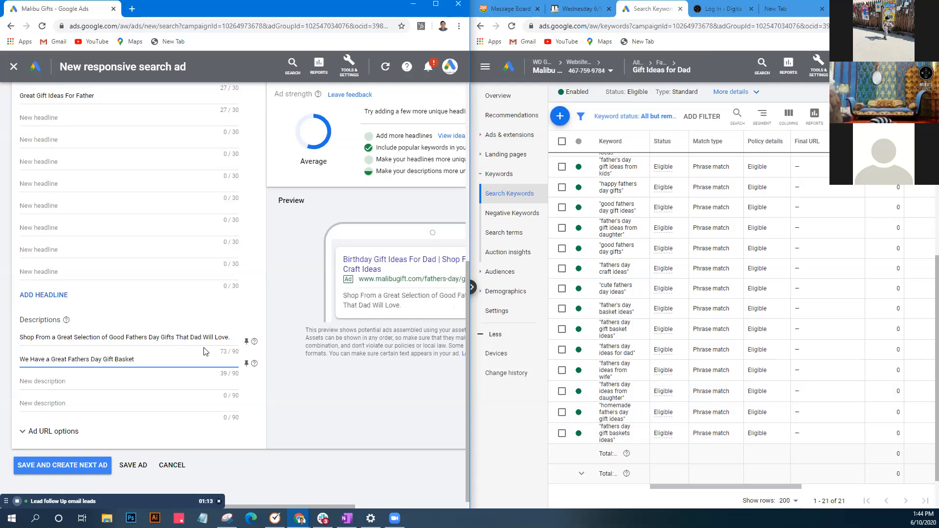
pyautogui.write('t Id')
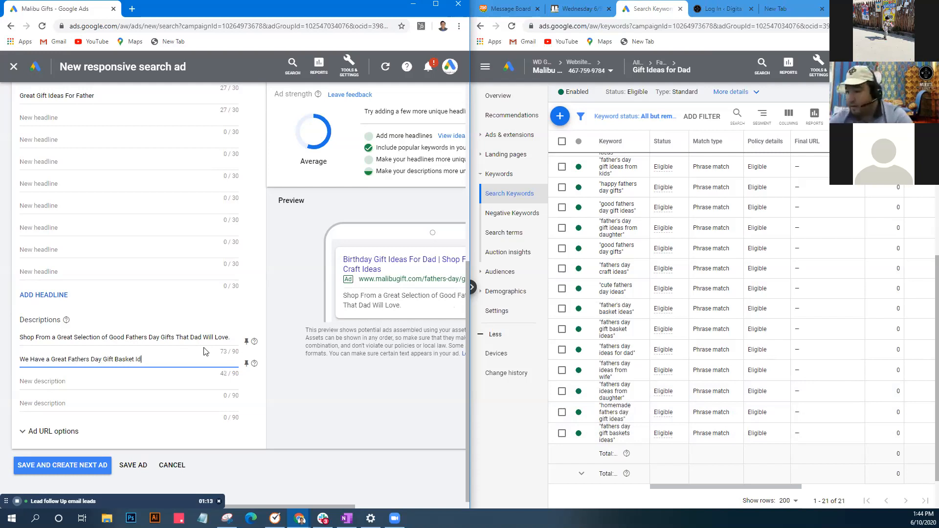
pyautogui.write('eas All Availab')
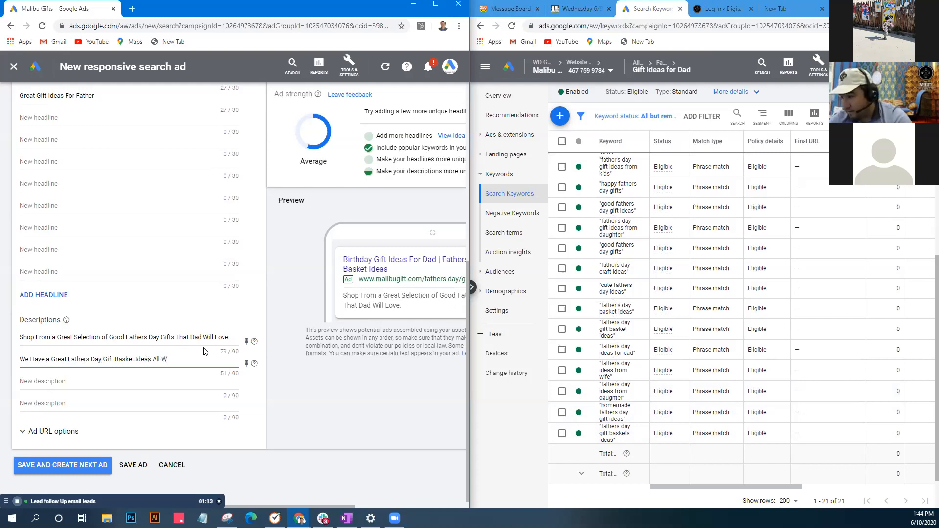
pyautogui.write('le')
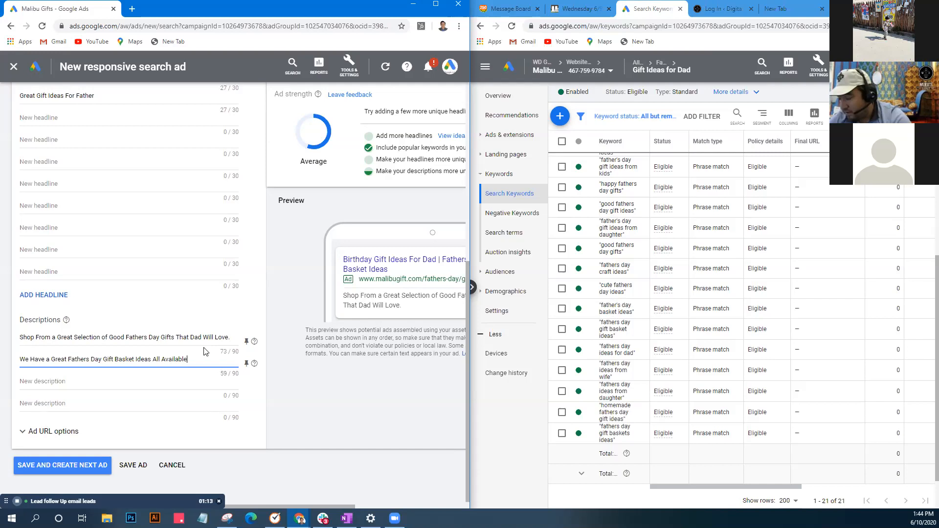
pyautogui.write(' For You')
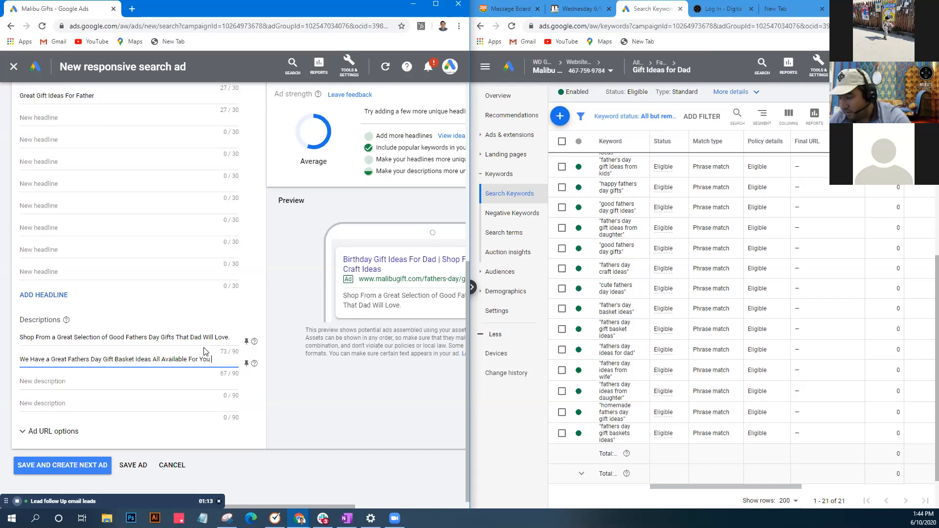
pyautogui.write(' To Customize')
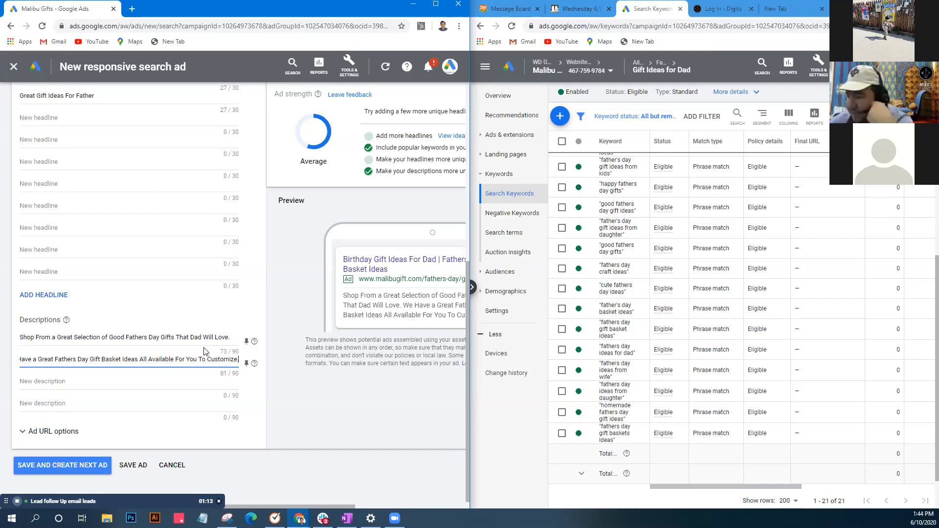
# - Remove the word "a" before "Great Fathers Day Gift Basket Ideas" in the second description
pyautogui.hotkey('ctrl', 'Left')
pyautogui.hotkey('ctrl', 'Left')
pyautogui.hotkey('ctrl', 'Left')
pyautogui.hotkey('ctrl', 'Left')
pyautogui.hotkey('ctrl', 'Left')
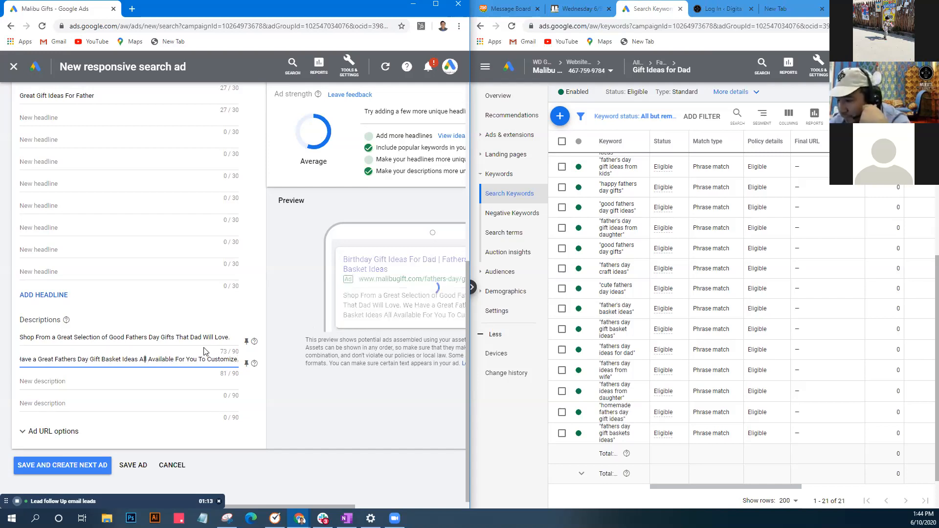
pyautogui.hotkey('ctrl', 'Left')
pyautogui.hotkey('ctrl', 'Left')
pyautogui.hotkey('ctrl', 'Left')
pyautogui.hotkey('ctrl', 'Left')
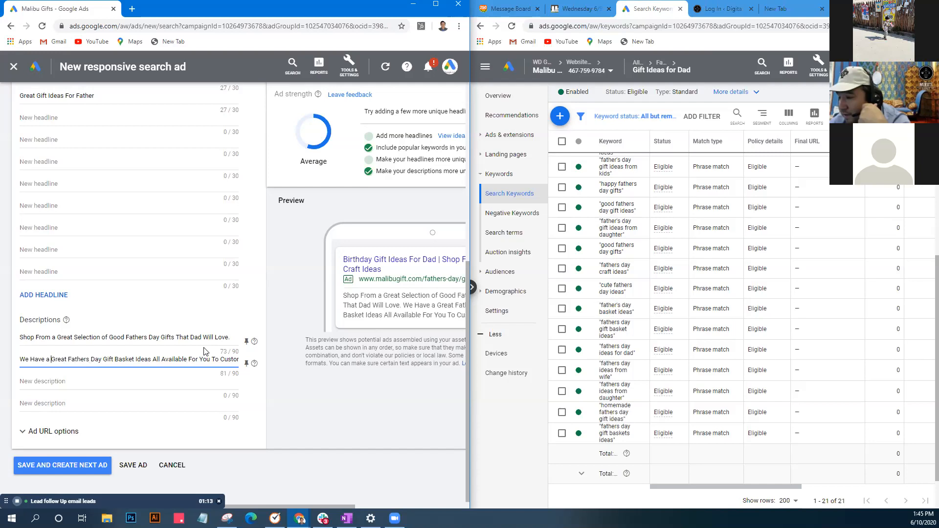
pyautogui.press('BackSpace')
pyautogui.press('BackSpace')
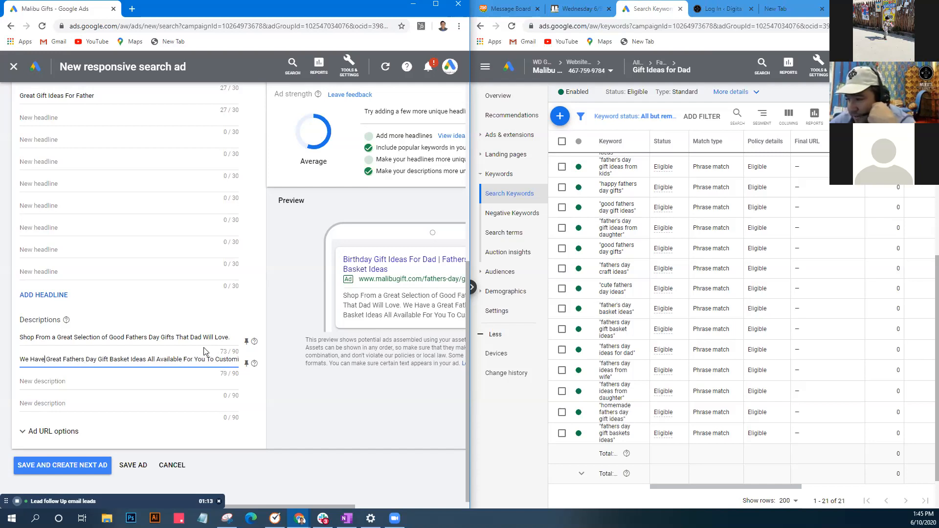
pyautogui.press('Right')
pyautogui.press('Right')
pyautogui.press('Right')
pyautogui.press('Right')
pyautogui.press('Right')
pyautogui.press('Right')
pyautogui.press('Right')
pyautogui.press('Right')
pyautogui.press('Right')
pyautogui.press('Right')
pyautogui.press('Right')
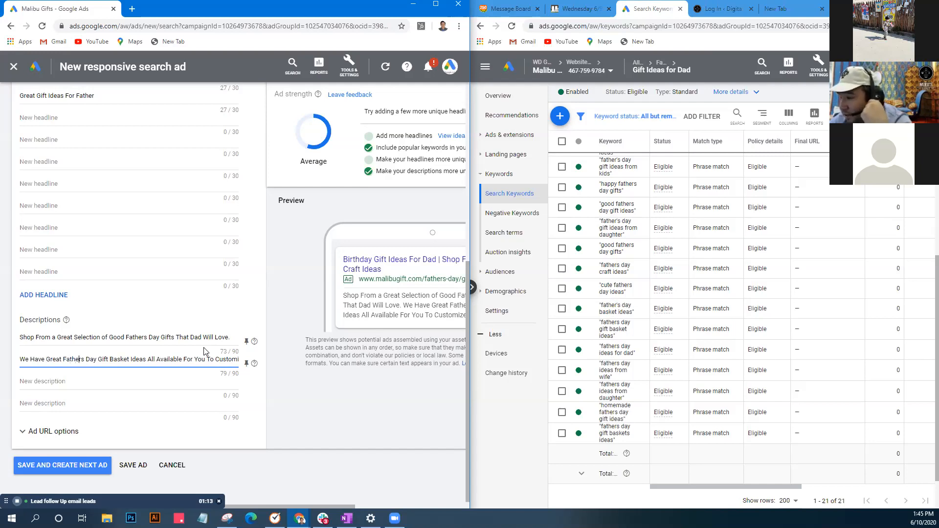
pyautogui.press('End')
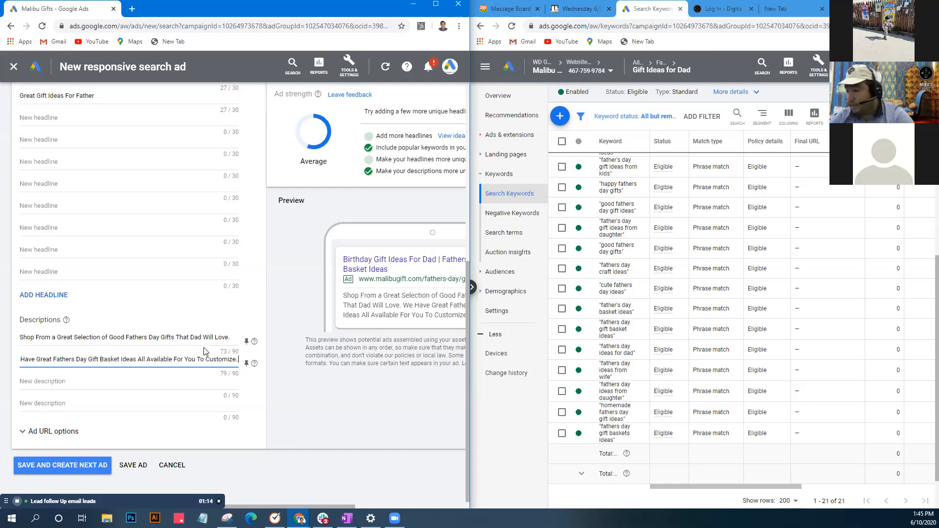
pyautogui.press('BackSpace')
pyautogui.press('BackSpace')
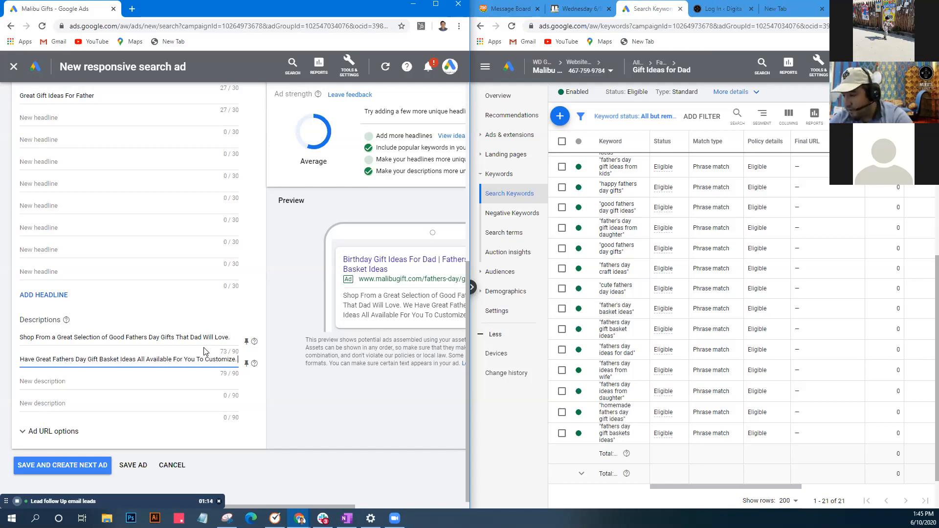
pyautogui.write('Choose')
pyautogui.press('BackSpace')
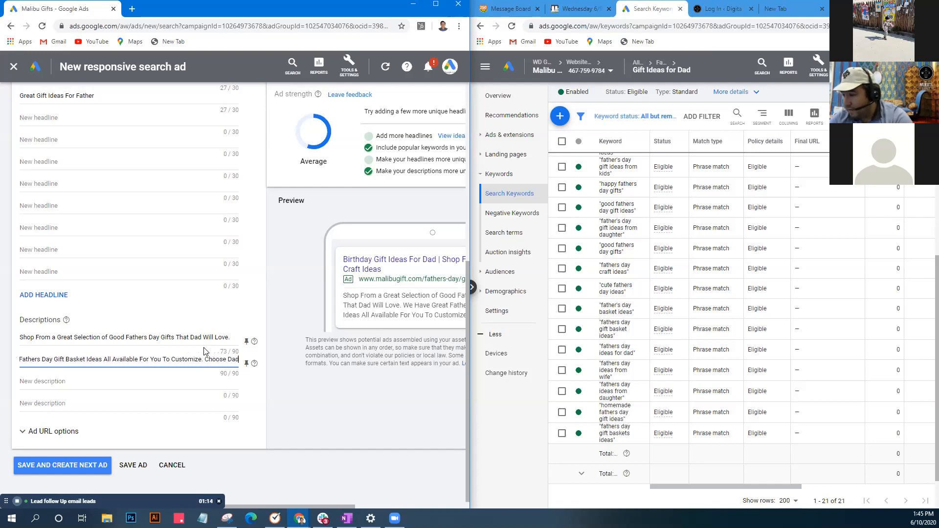
pyautogui.press('BackSpace')
pyautogui.press('BackSpace')
pyautogui.press('BackSpace')
pyautogui.press('BackSpace')
pyautogui.press('BackSpace')
pyautogui.press('BackSpace')
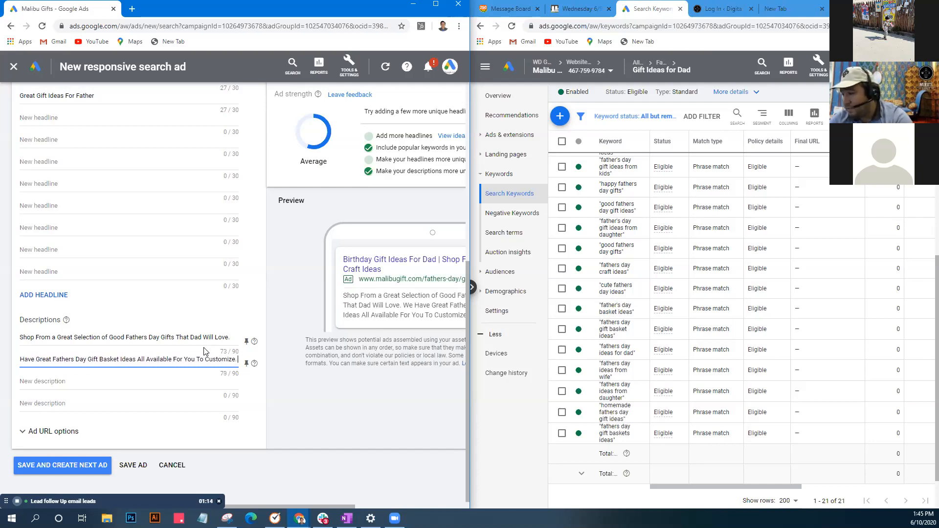
# - Review the ad group's search keywords against the second description for further description wording
pyautogui.click(204, 351)
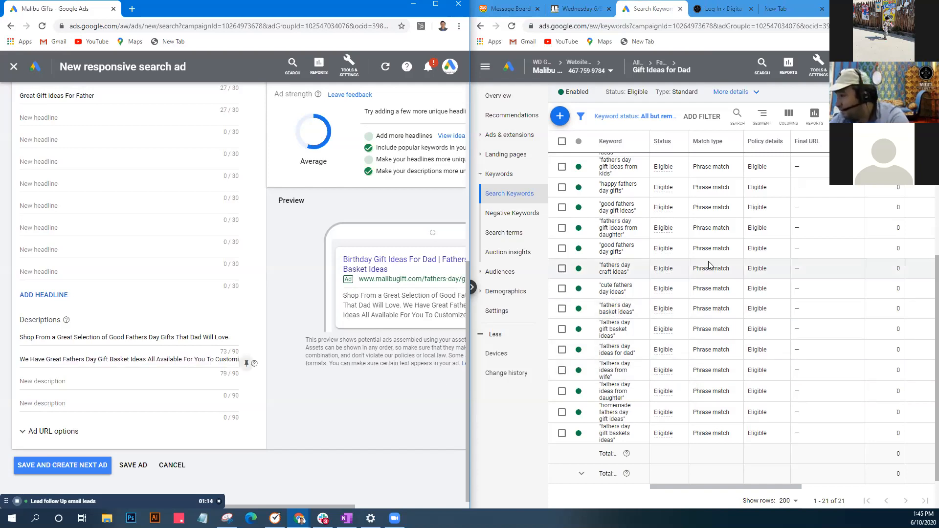
pyautogui.scroll(1, 671, 301)
pyautogui.scroll(5, 628, 327)
pyautogui.scroll(-3, 646, 357)
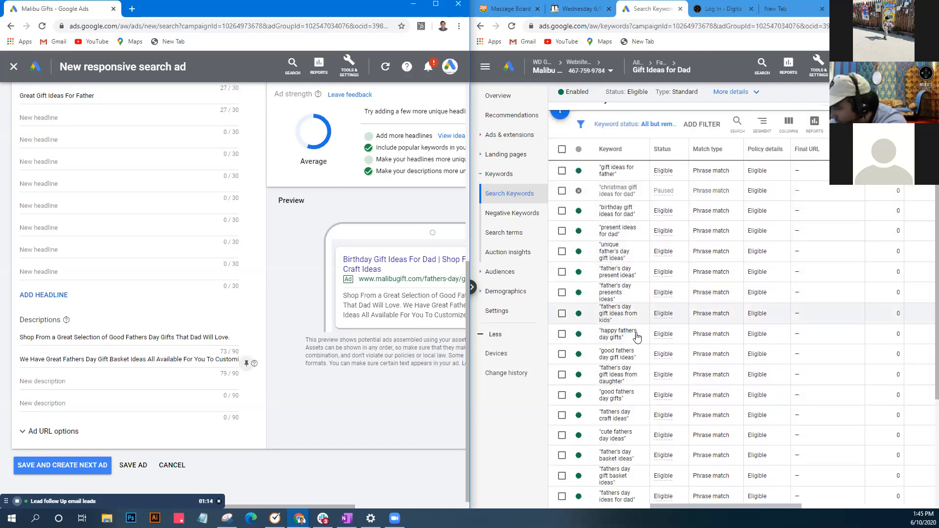
pyautogui.click(217, 360)
pyautogui.press('End')
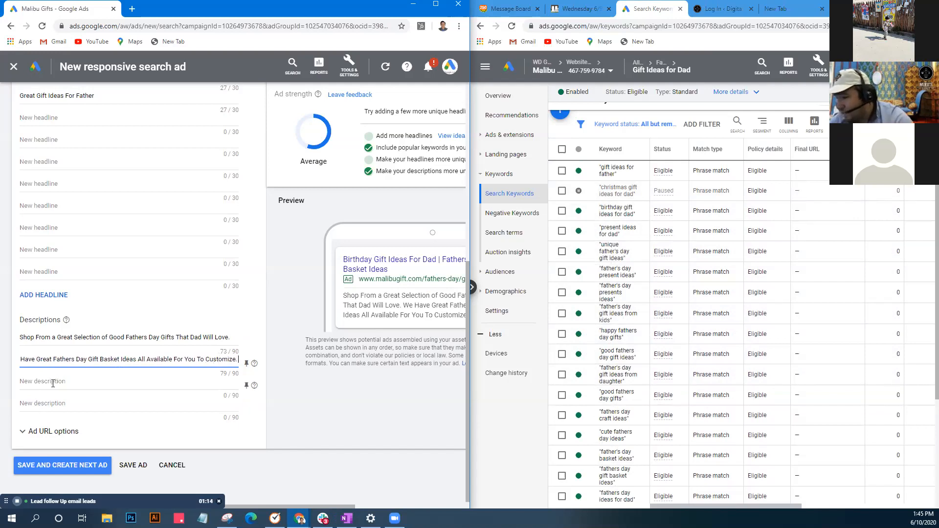
# - Enter "Happy Fathers Day Gifts from Malibu Gift." as the ad's third description
pyautogui.click(71, 386)
pyautogui.write('Happy Fathers Day F')
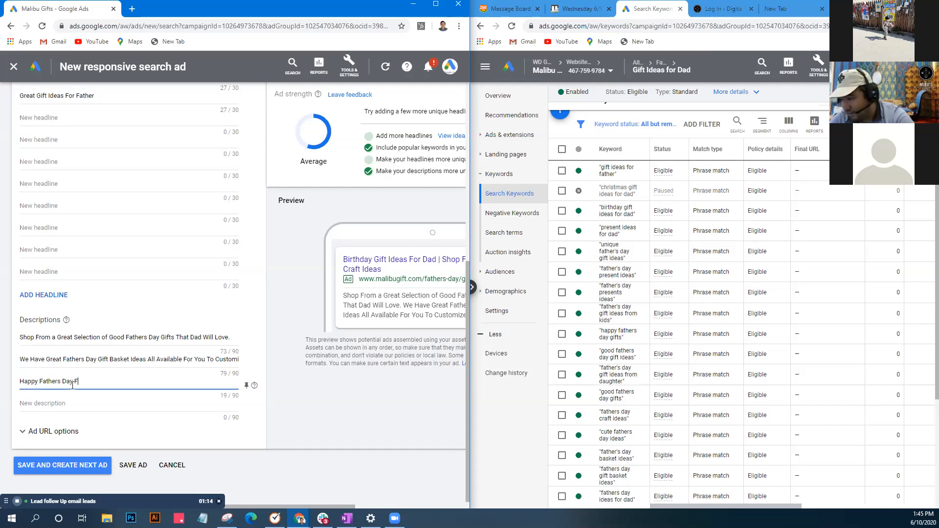
pyautogui.press('BackSpace')
pyautogui.write('Gift')
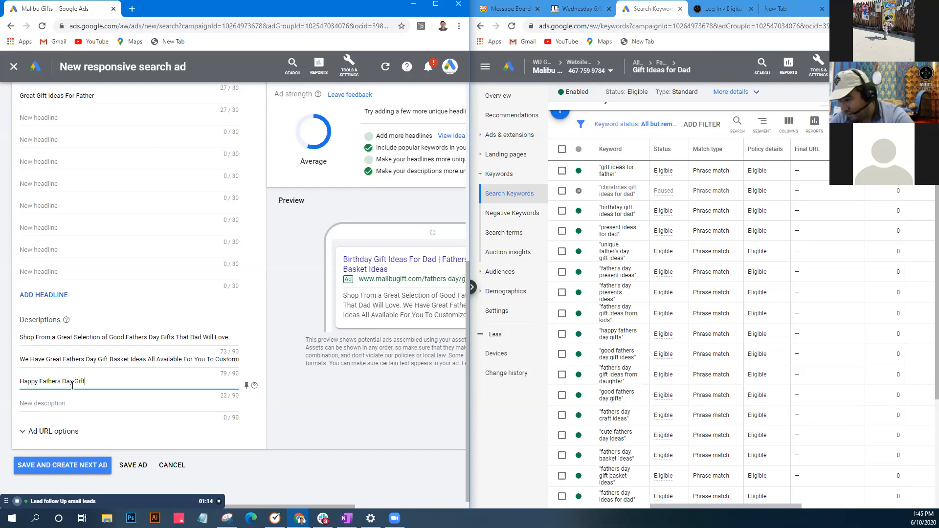
pyautogui.write('s from')
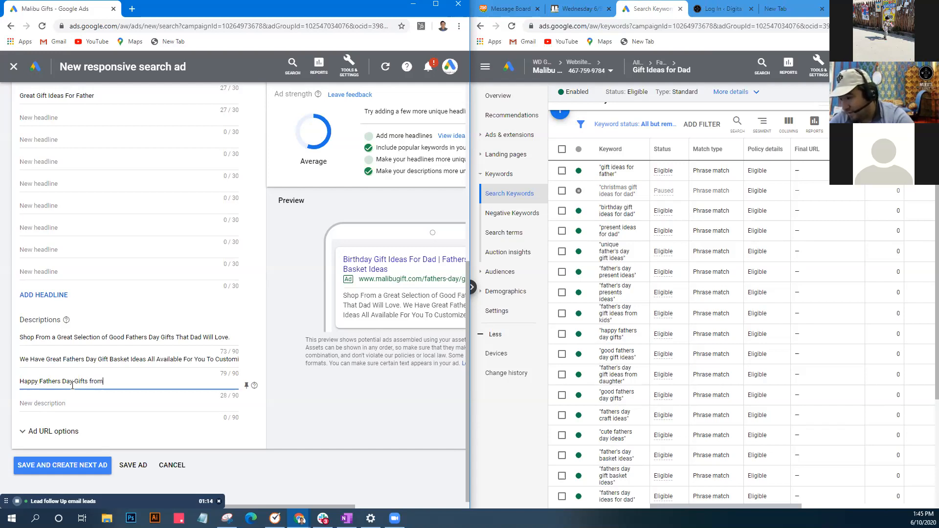
pyautogui.write(' Malibu Gift')
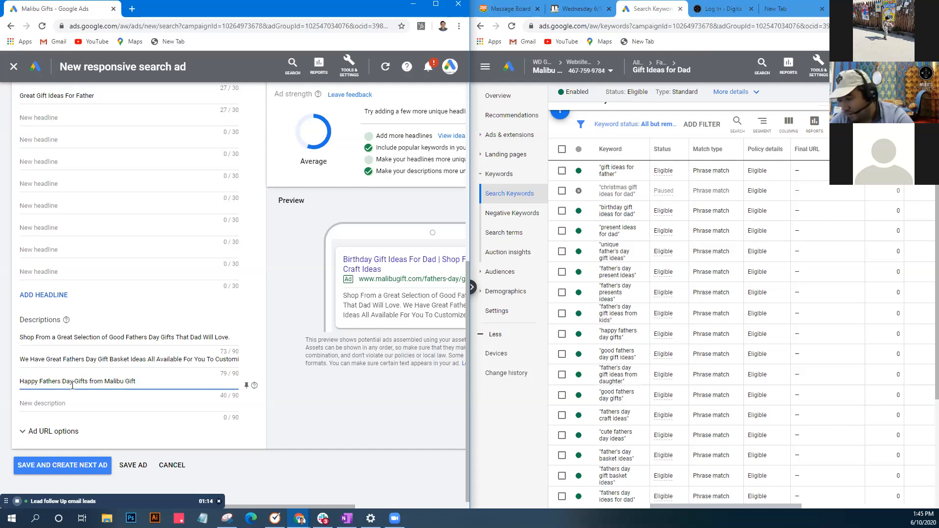
pyautogui.write('.')
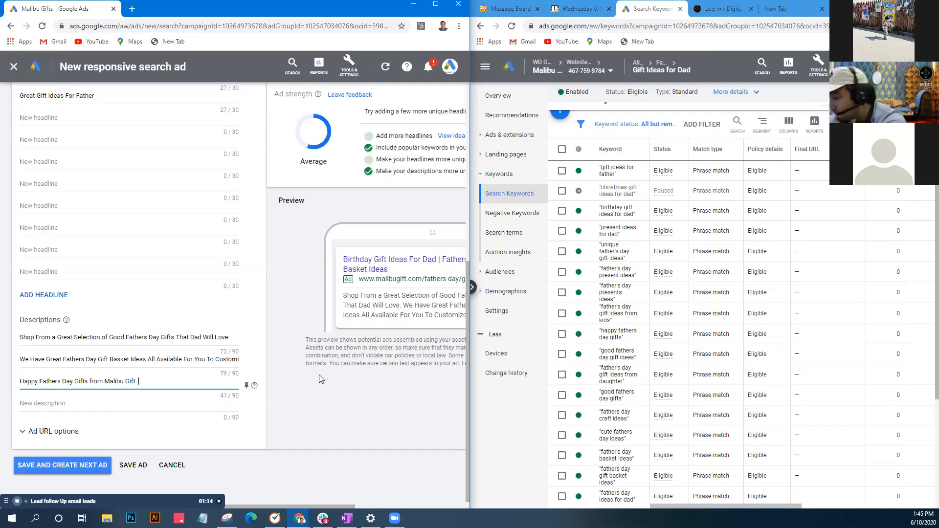
# - Look through the Gift Ideas for Dad keyword list for wording to extend the third description
pyautogui.scroll(-3, 706, 381)
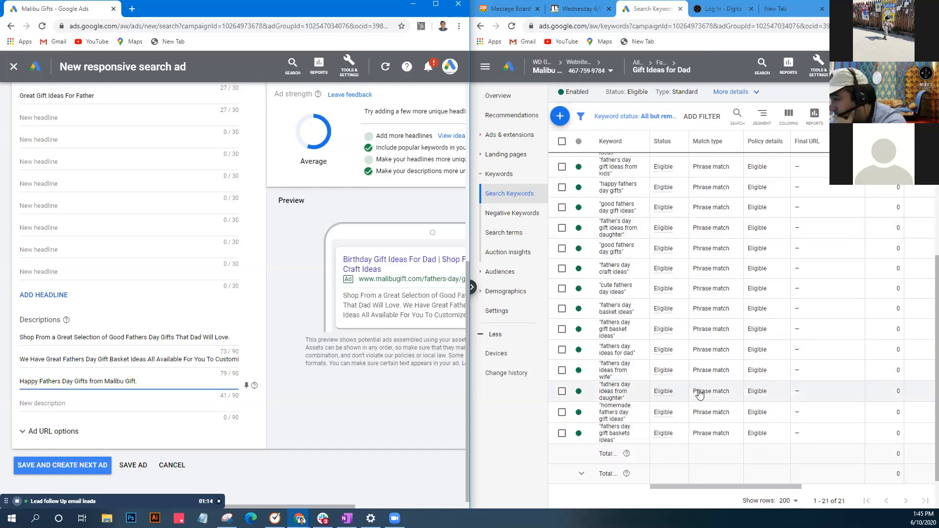
pyautogui.scroll(2, 688, 430)
pyautogui.scroll(2, 688, 430)
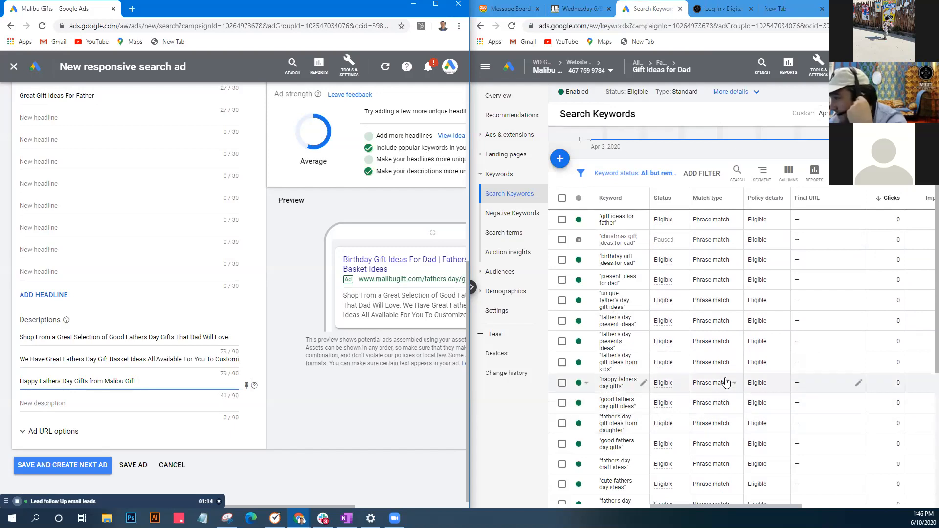
pyautogui.scroll(-1, 727, 382)
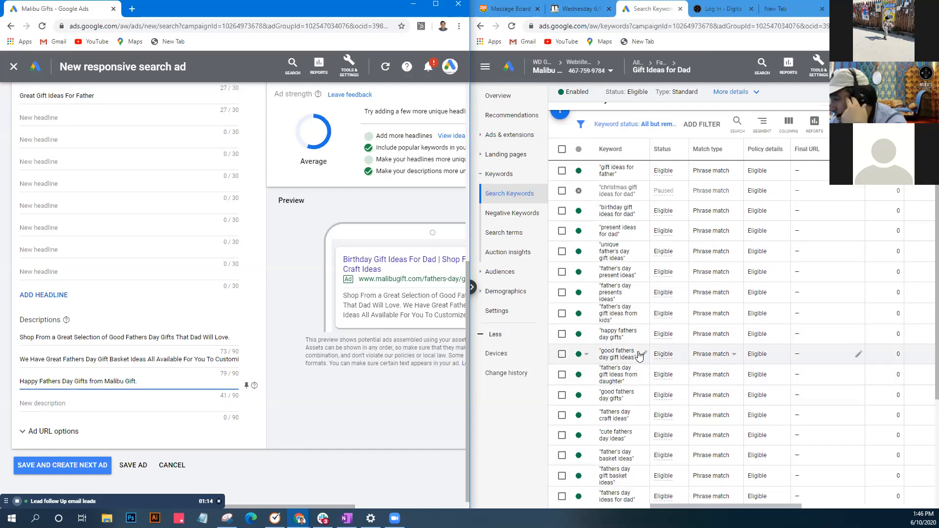
pyautogui.scroll(-4, 641, 357)
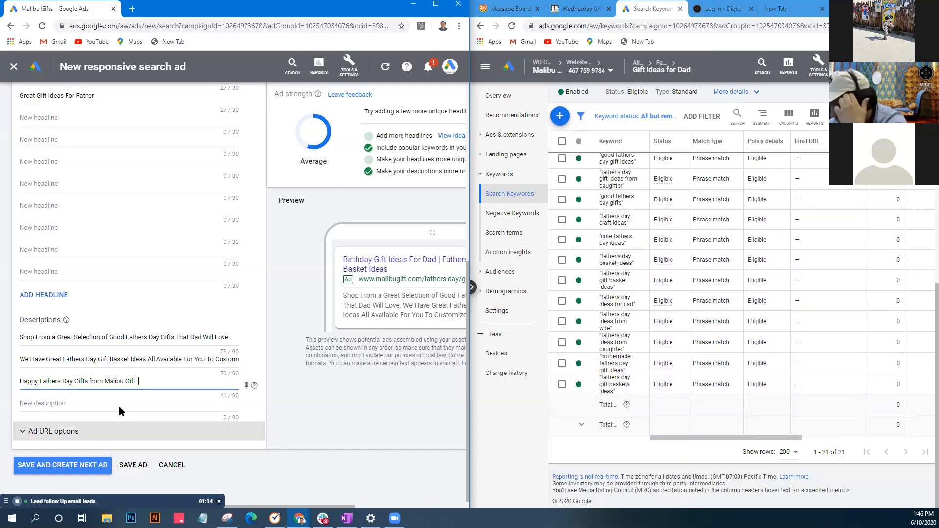
# - Copy the ad's final URL and open that landing page in the blank tab of the other browser window
pyautogui.scroll(2, 131, 400)
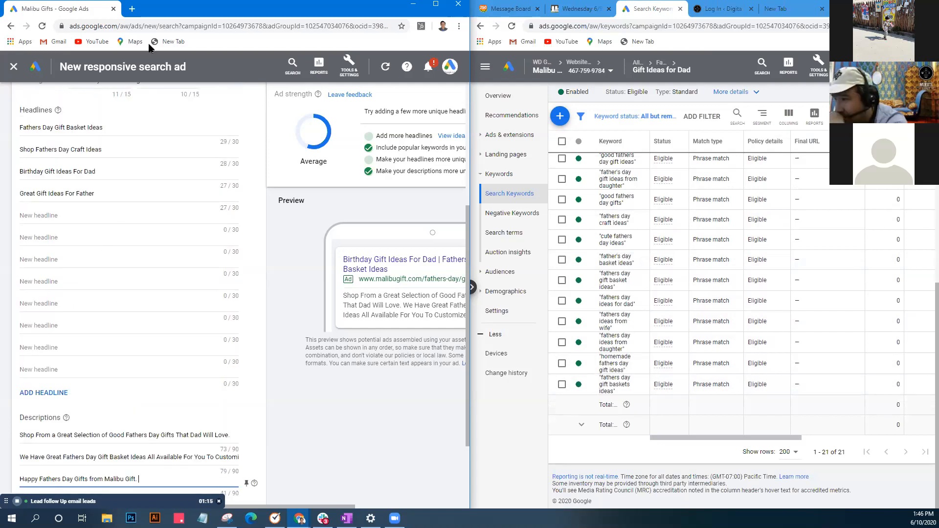
pyautogui.scroll(4, 119, 228)
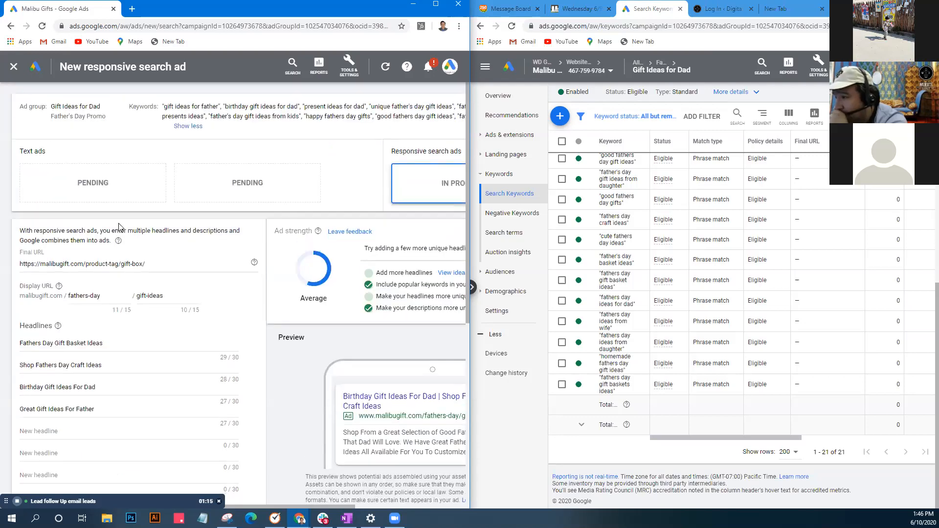
pyautogui.tripleClick(117, 265)
pyautogui.hotkey('ctrl', 'c')
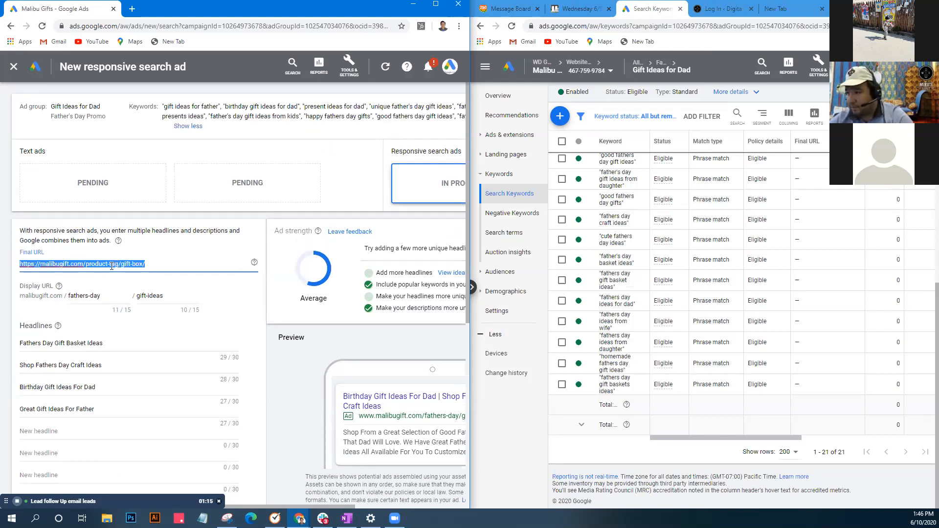
pyautogui.click(131, 10)
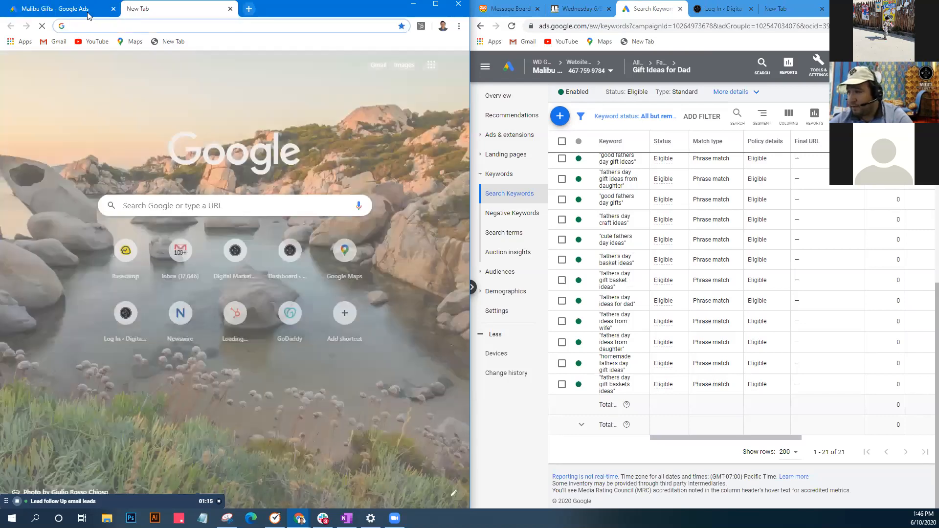
pyautogui.click(73, 8)
pyautogui.click(802, 9)
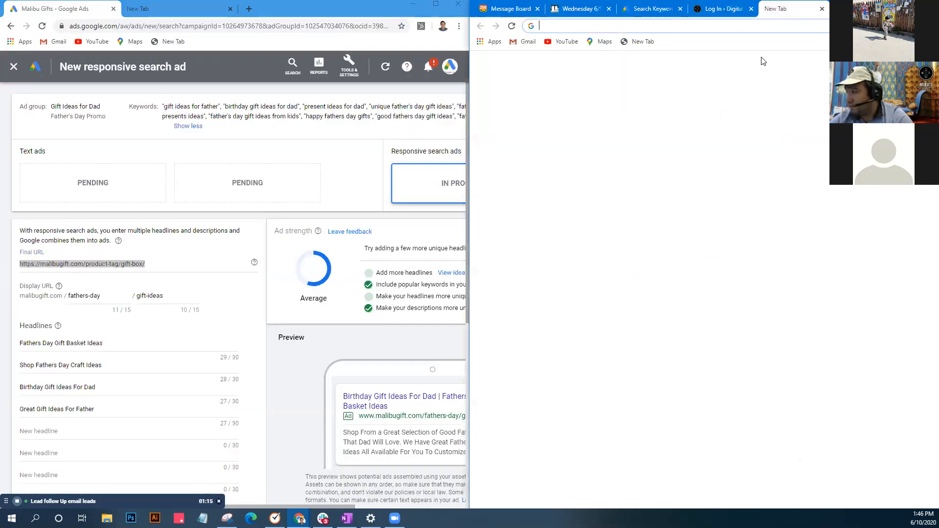
pyautogui.hotkey('ctrl', 'v')
pyautogui.press('Return')
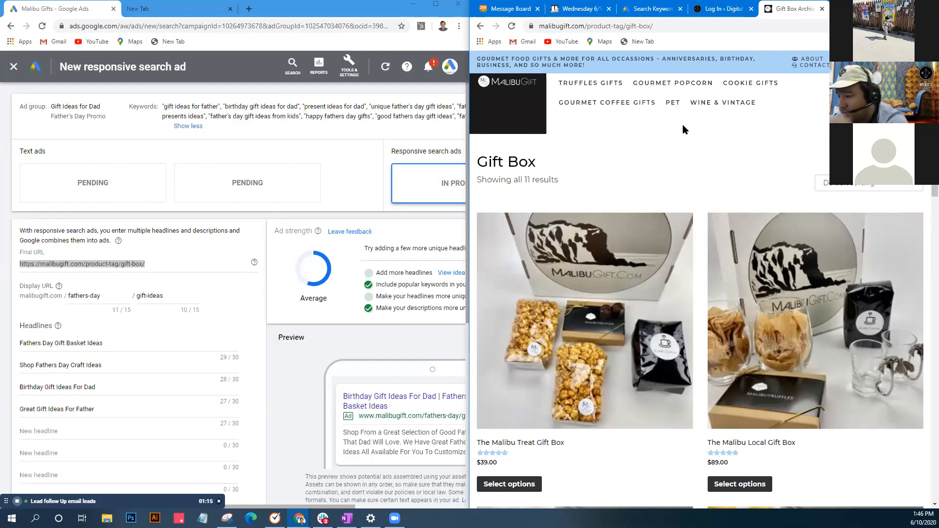
# - Examine the products on the Gift Box landing page to judge whether they suit the Father's Day ad
pyautogui.scroll(-2, 245, 392)
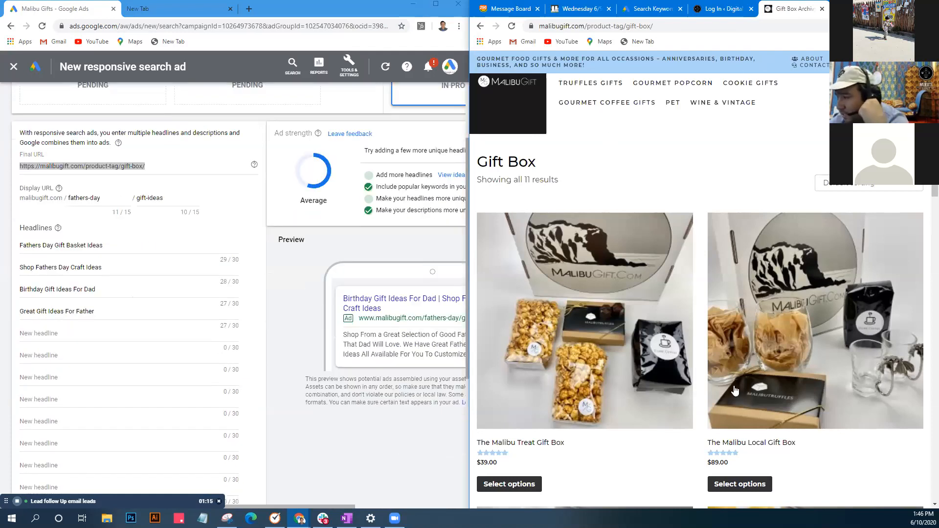
pyautogui.scroll(-3, 782, 433)
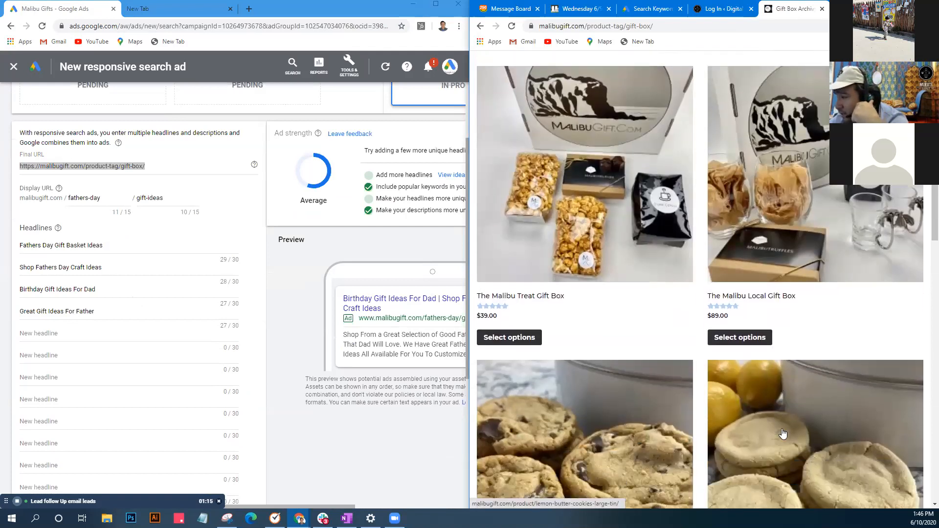
pyautogui.scroll(-2, 783, 433)
pyautogui.scroll(-8, 783, 433)
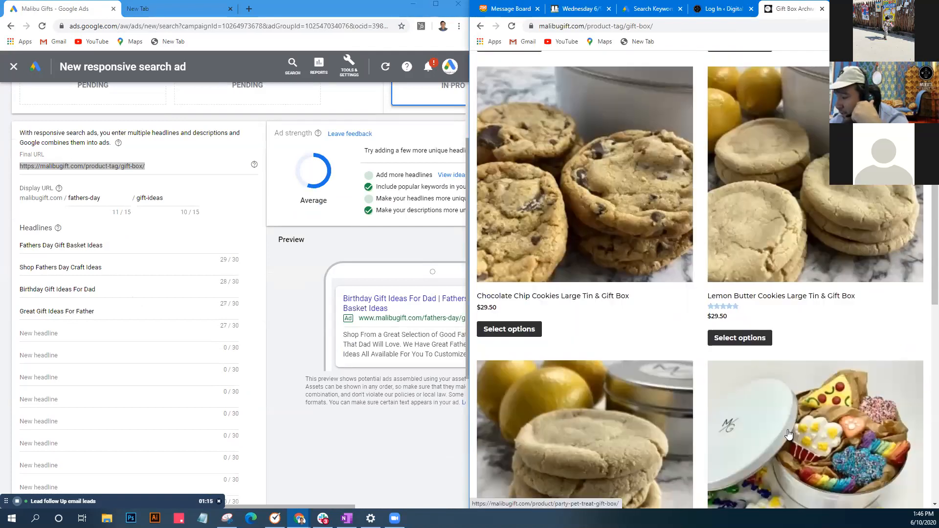
pyautogui.scroll(-6, 792, 430)
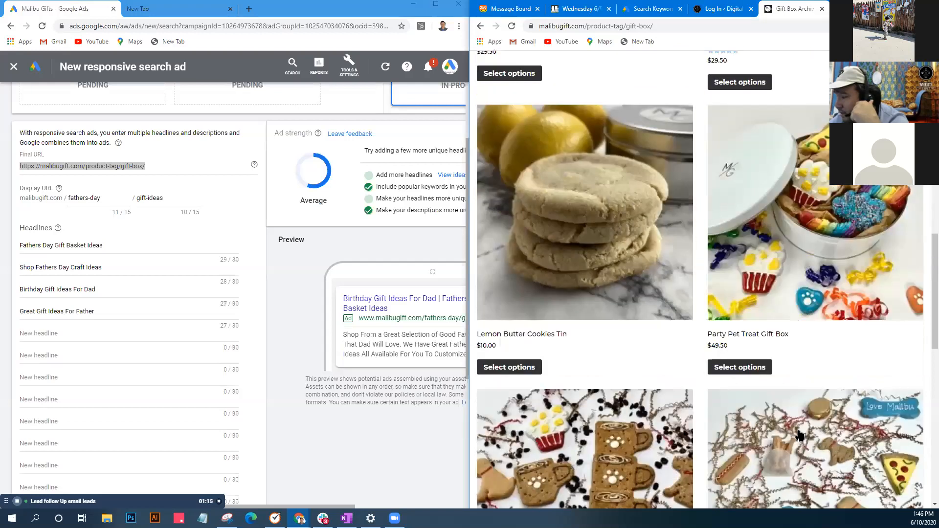
pyautogui.scroll(-3, 803, 436)
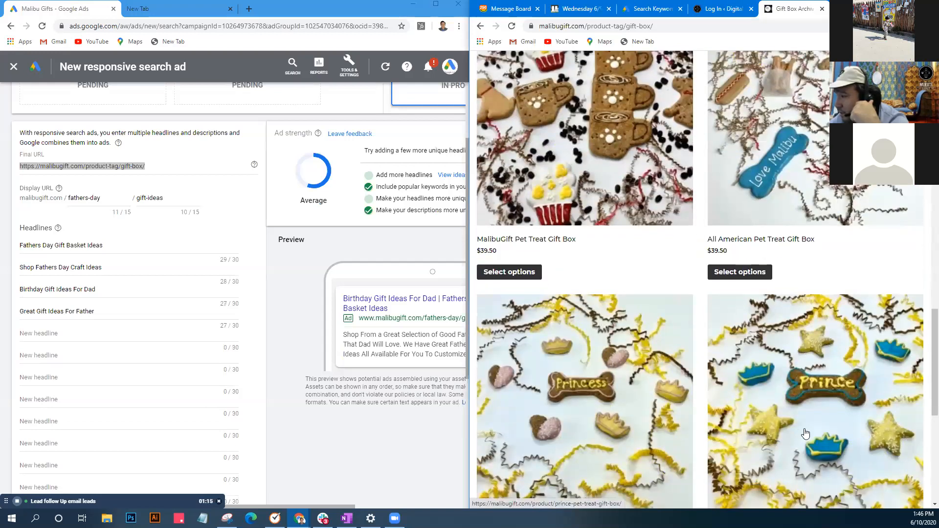
pyautogui.scroll(6, 805, 435)
pyautogui.scroll(5, 808, 434)
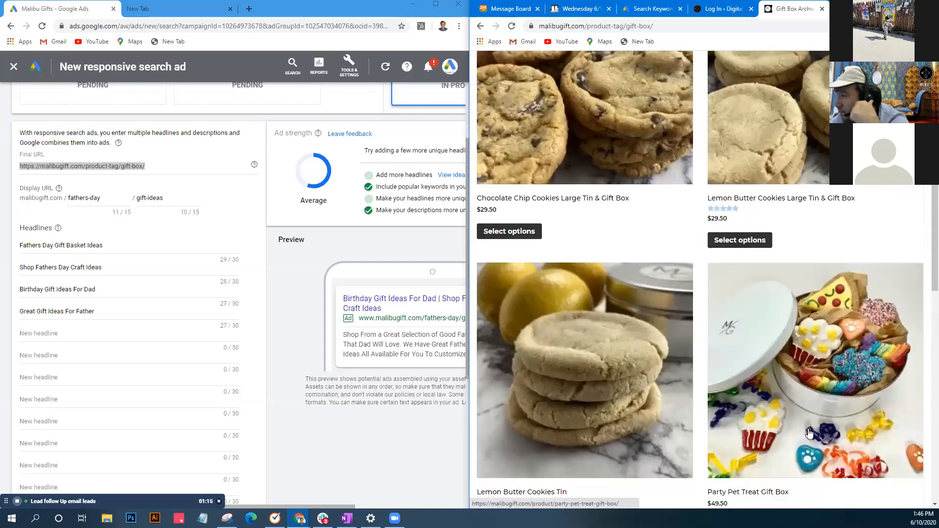
pyautogui.scroll(4, 809, 434)
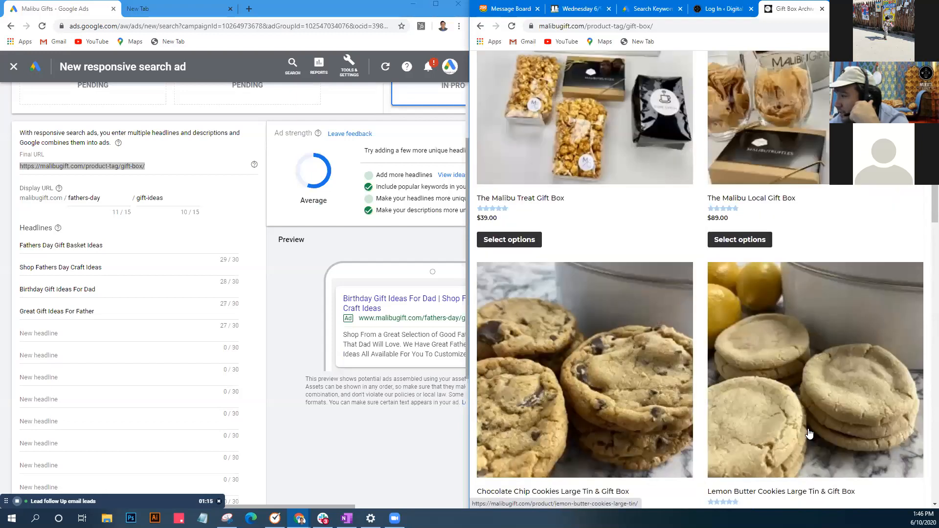
pyautogui.scroll(-9, 813, 433)
pyautogui.scroll(-10, 815, 430)
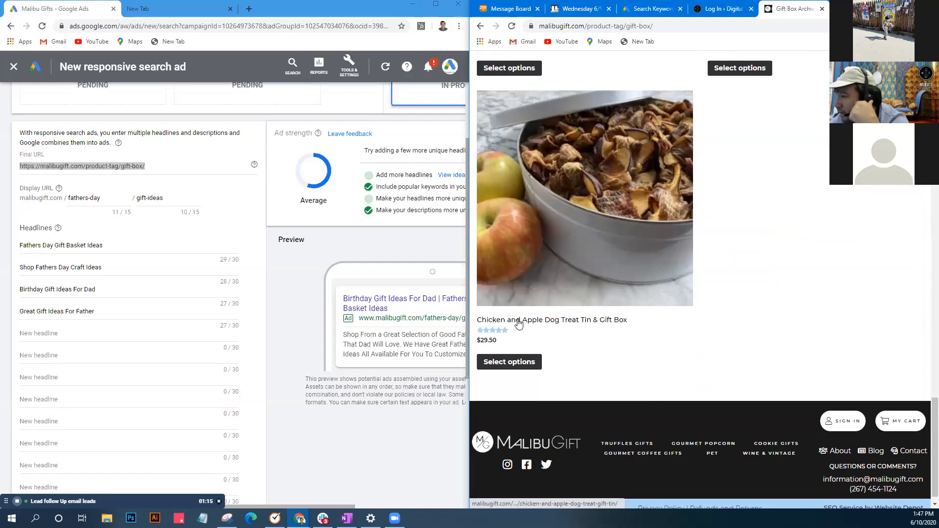
pyautogui.scroll(8, 711, 330)
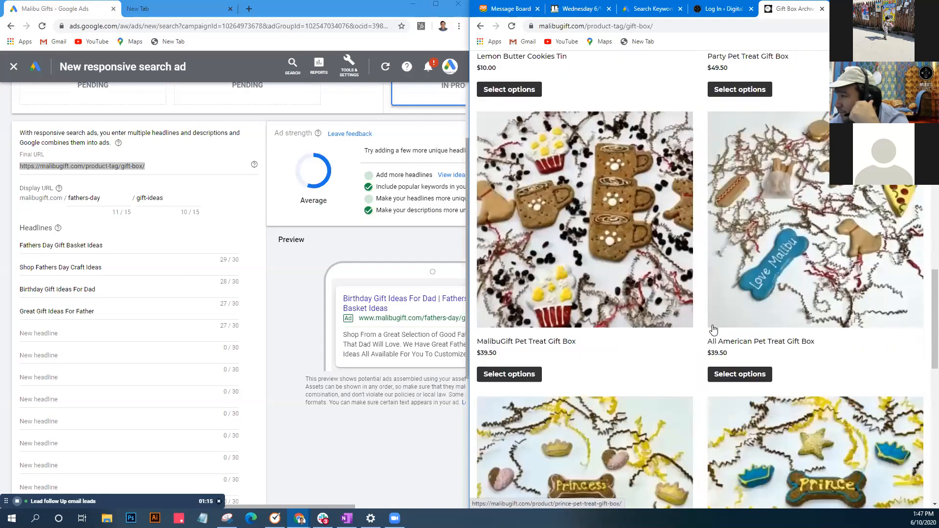
pyautogui.scroll(15, 713, 330)
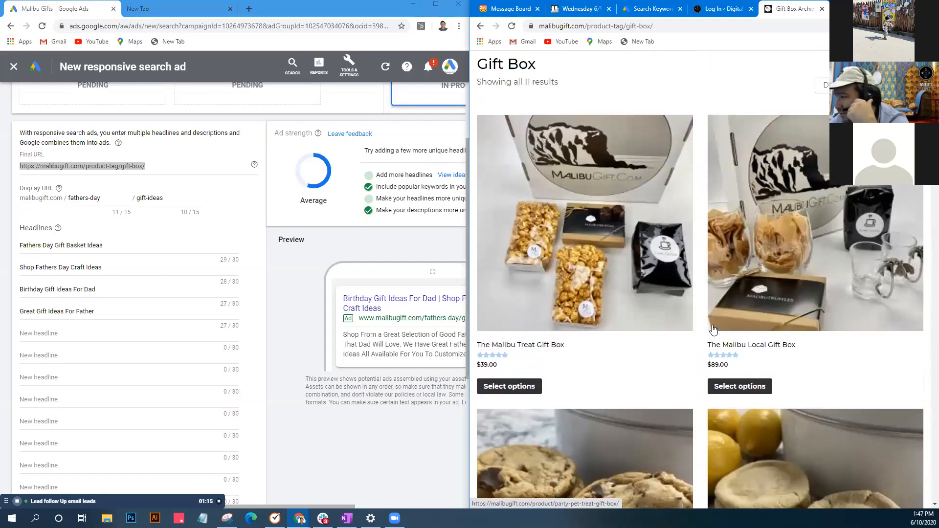
pyautogui.scroll(2, 714, 330)
pyautogui.scroll(-2, 645, 322)
pyautogui.scroll(2, 578, 286)
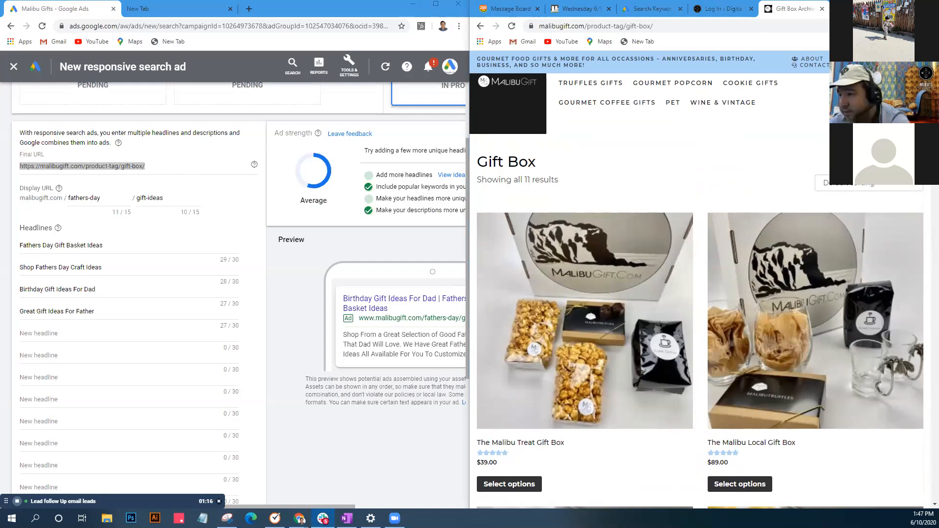
pyautogui.click(172, 165)
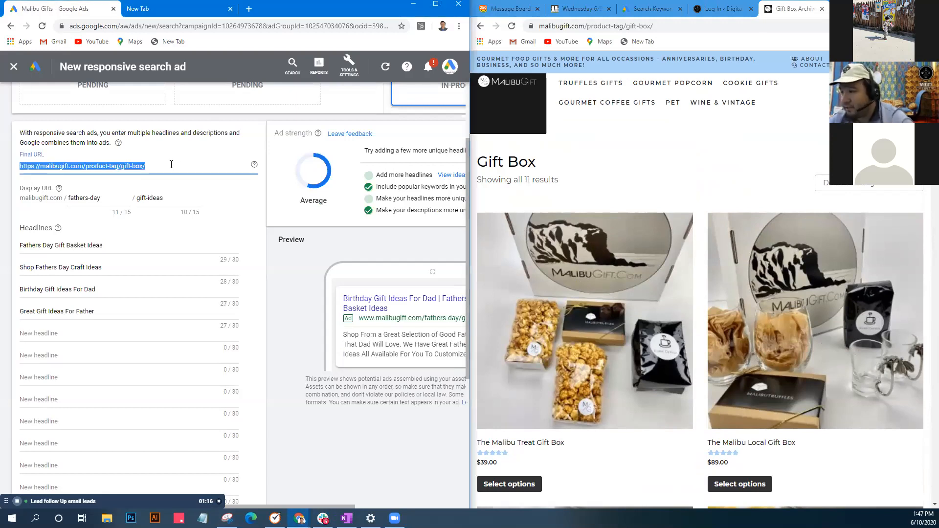
pyautogui.write('https://malibugift.com/product-tag/fathers-day-gifts/')
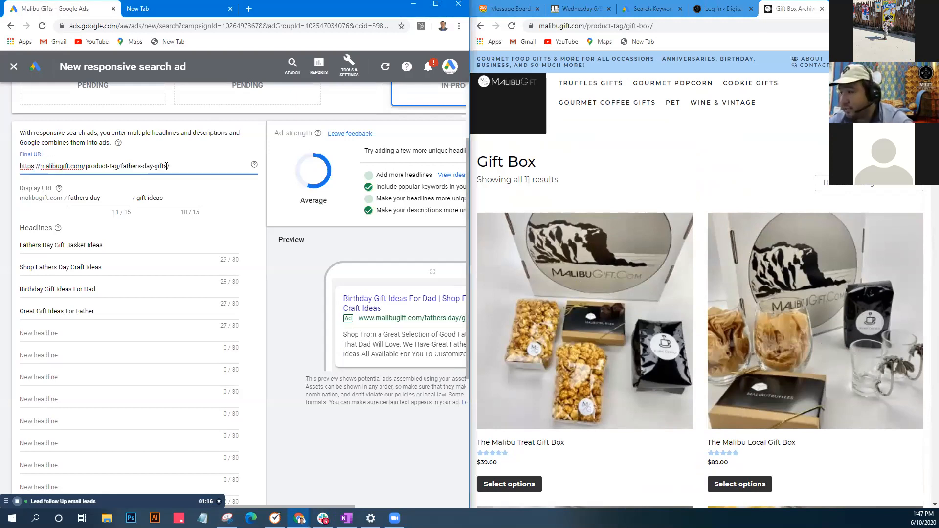
pyautogui.hotkey('ctrl', 'a')
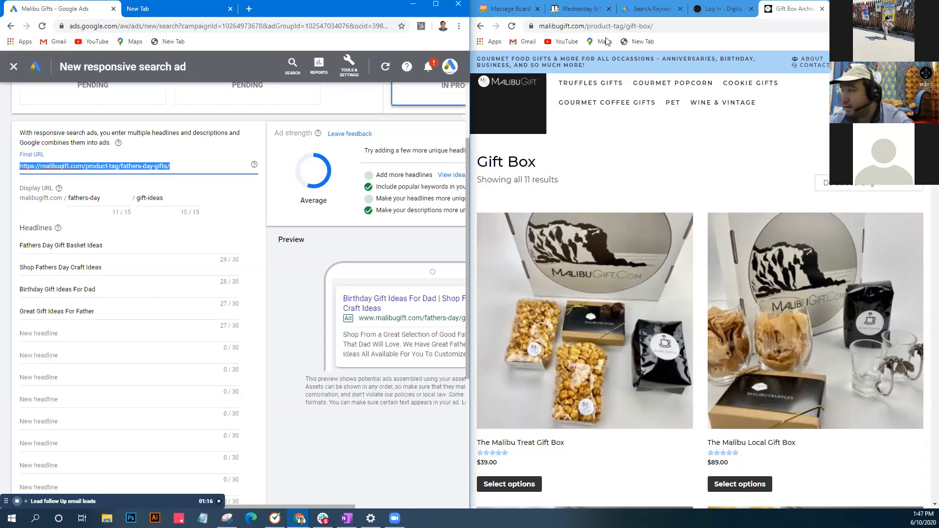
pyautogui.click(751, 27)
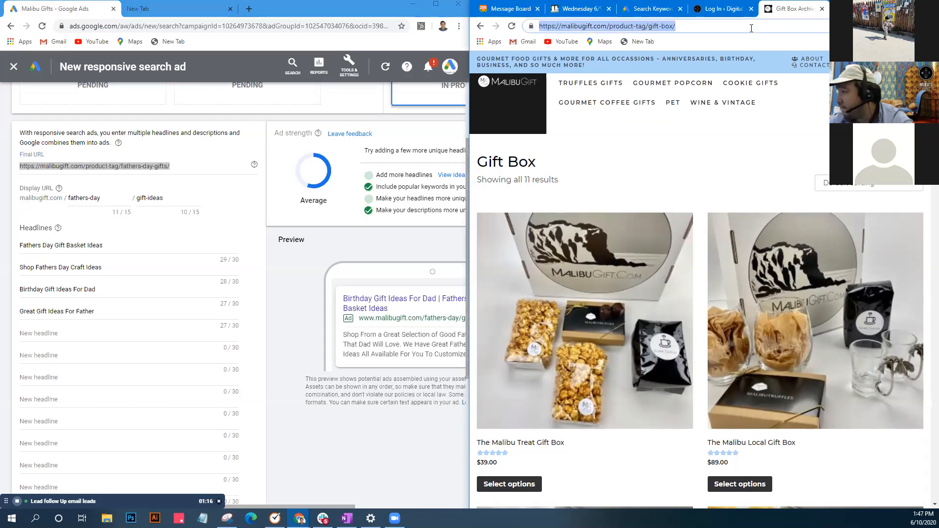
pyautogui.write('https://malibugift.com/product-tag/fathers-day-gifts/')
pyautogui.press('Return')
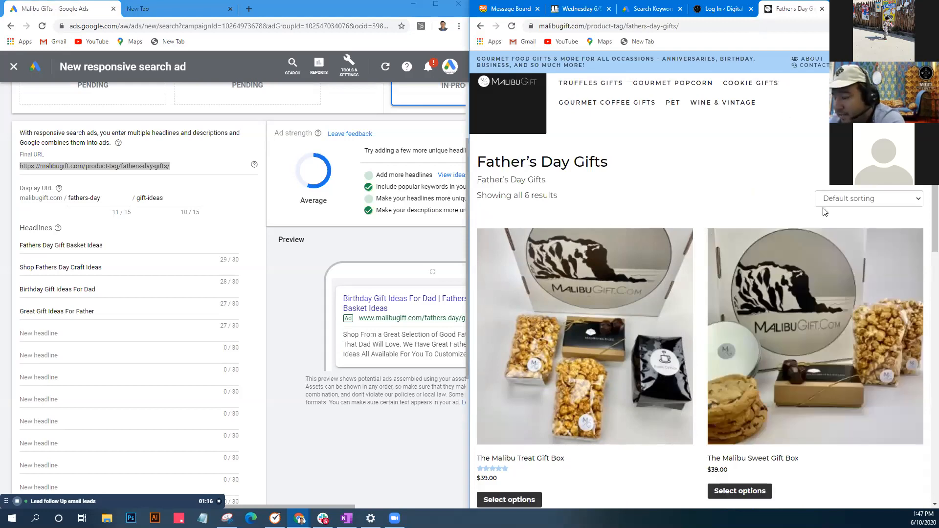
pyautogui.scroll(-1, 835, 362)
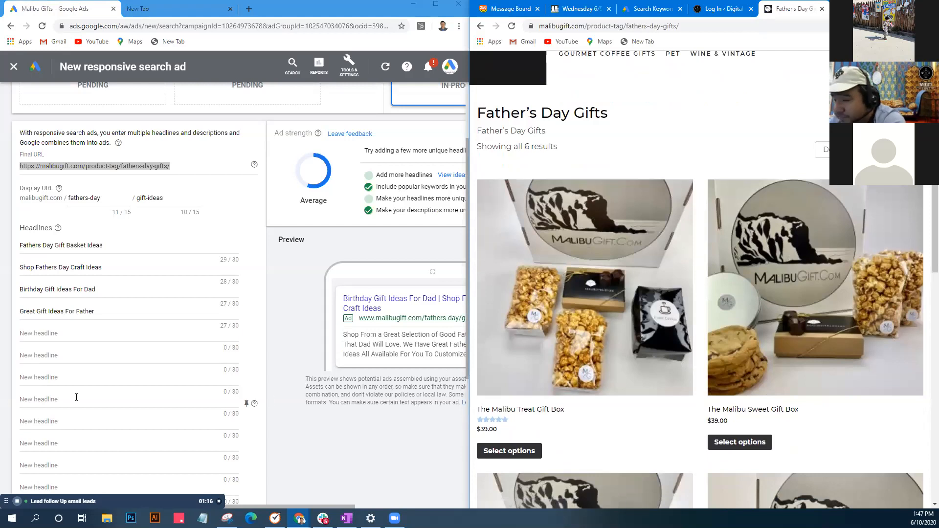
pyautogui.moveTo(511, 115); pyautogui.dragTo(635, 163)
pyautogui.scroll(1, 636, 163)
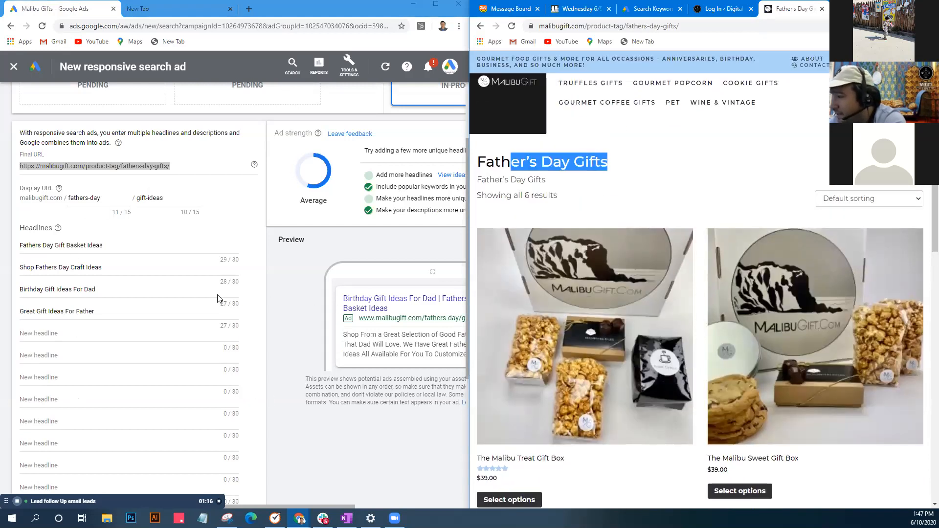
# - Enter "Shop Great Fathers Day Gifts" as the fifth headline of the responsive search ad
pyautogui.click(150, 332)
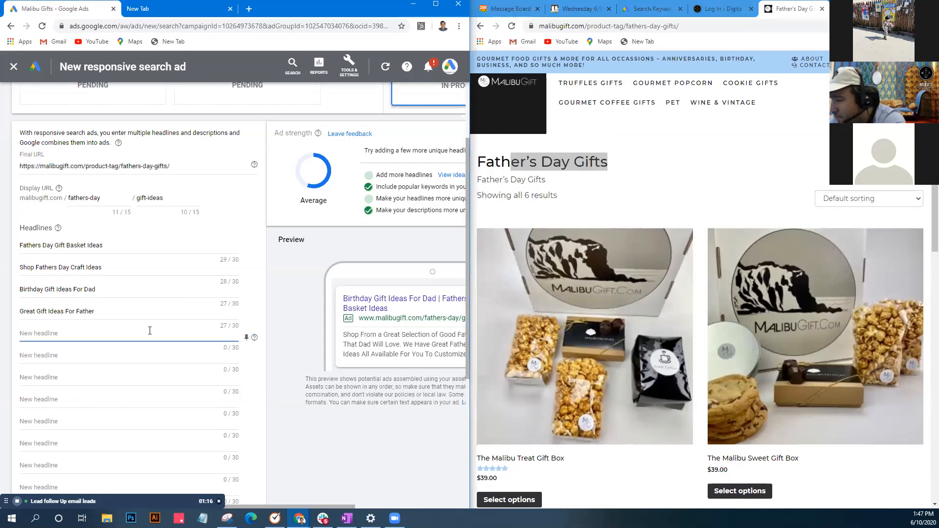
pyautogui.write('Great')
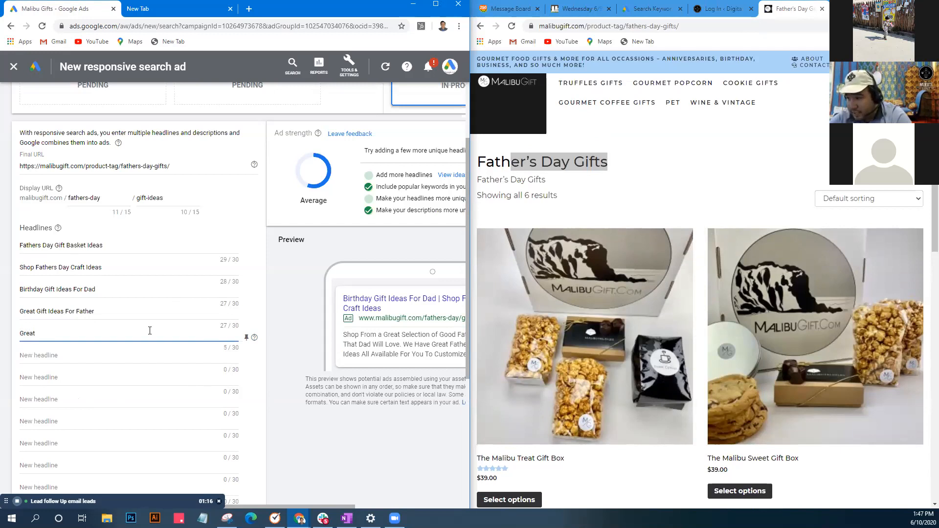
pyautogui.write(' Father')
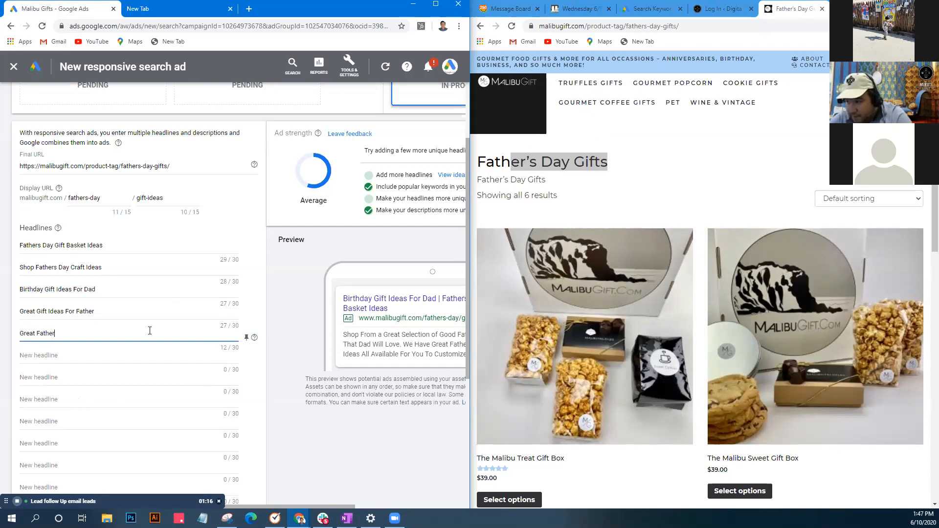
pyautogui.write('s Day Gifts')
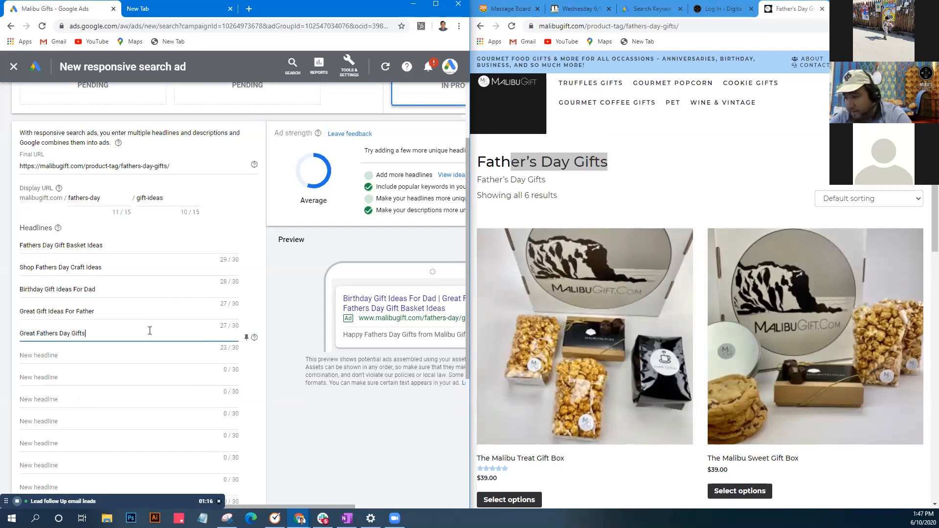
pyautogui.press('Left')
pyautogui.press('Left')
pyautogui.press('Left')
pyautogui.press('Left')
pyautogui.press('Left')
pyautogui.press('Left')
pyautogui.press('Left')
pyautogui.press('Left')
pyautogui.press('Left')
pyautogui.press('Left')
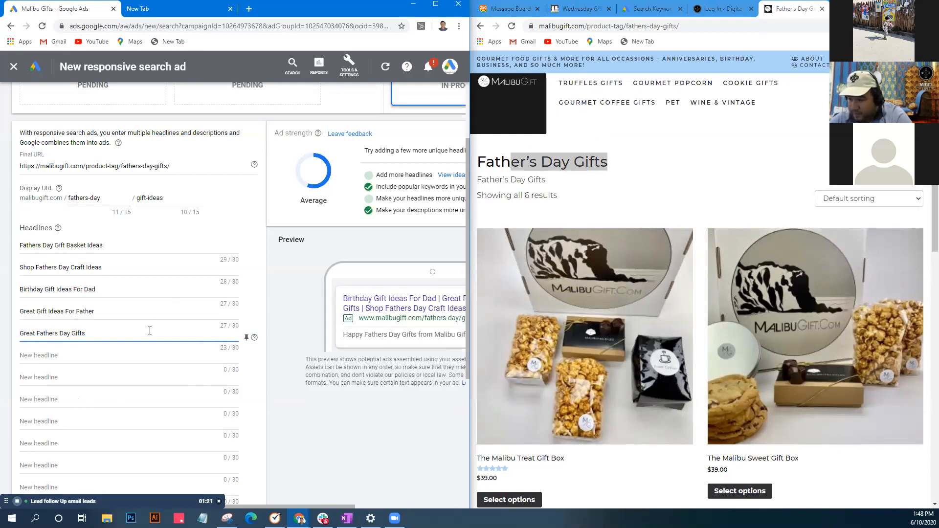
pyautogui.write('G')
pyautogui.press('BackSpace')
pyautogui.write('Shop')
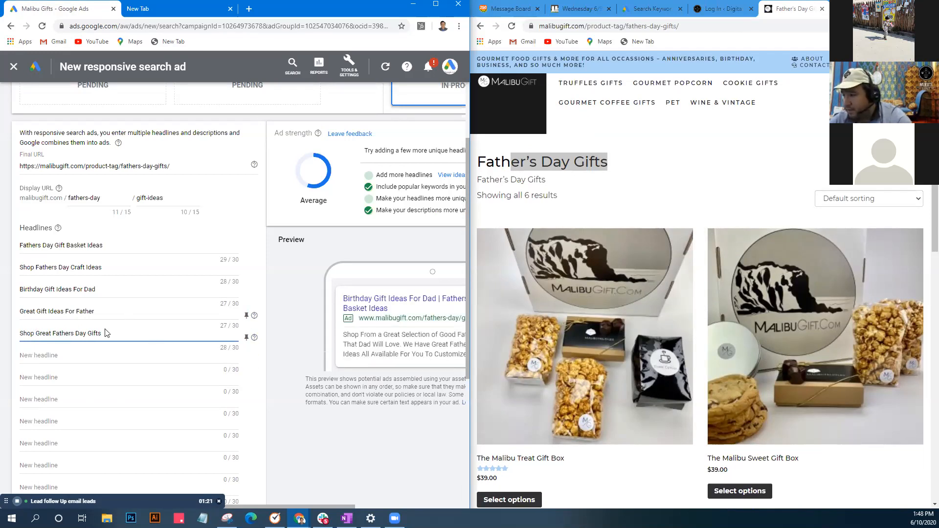
# - Look through the gift boxes on the Father's Day Gifts landing page for ideas for the sixth headline
pyautogui.click(88, 354)
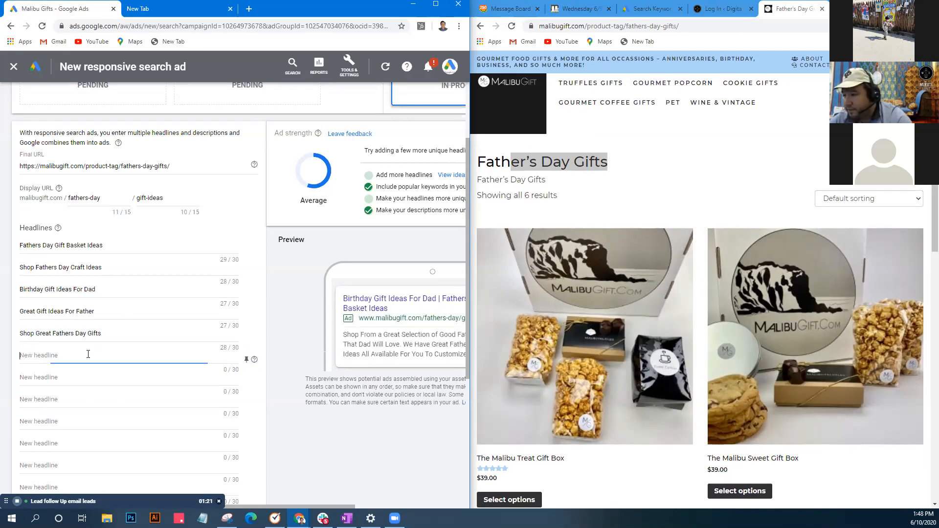
pyautogui.scroll(-2, 836, 358)
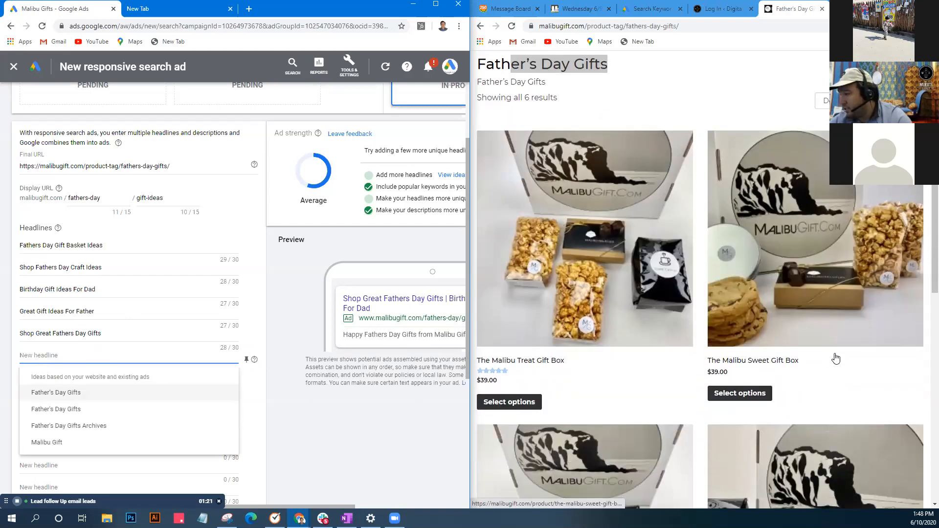
pyautogui.scroll(-2, 836, 358)
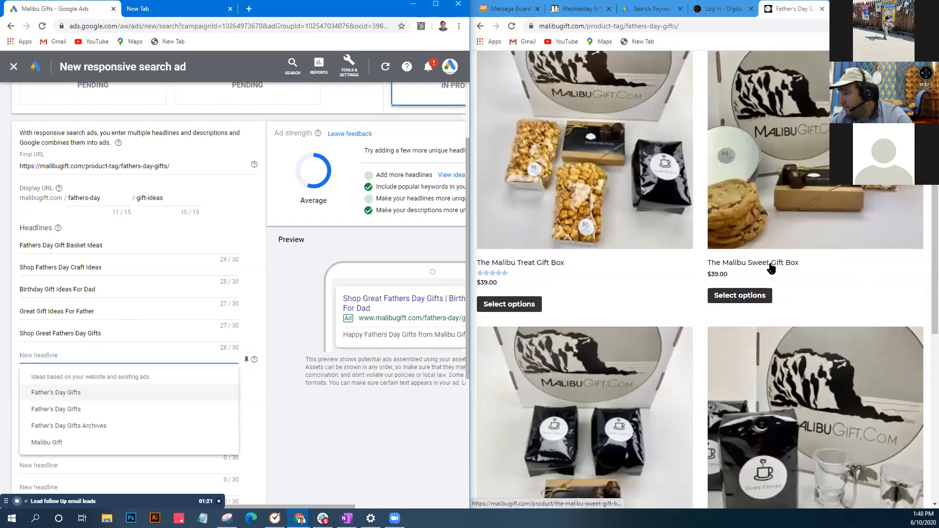
pyautogui.scroll(-3, 856, 201)
pyautogui.scroll(-5, 721, 362)
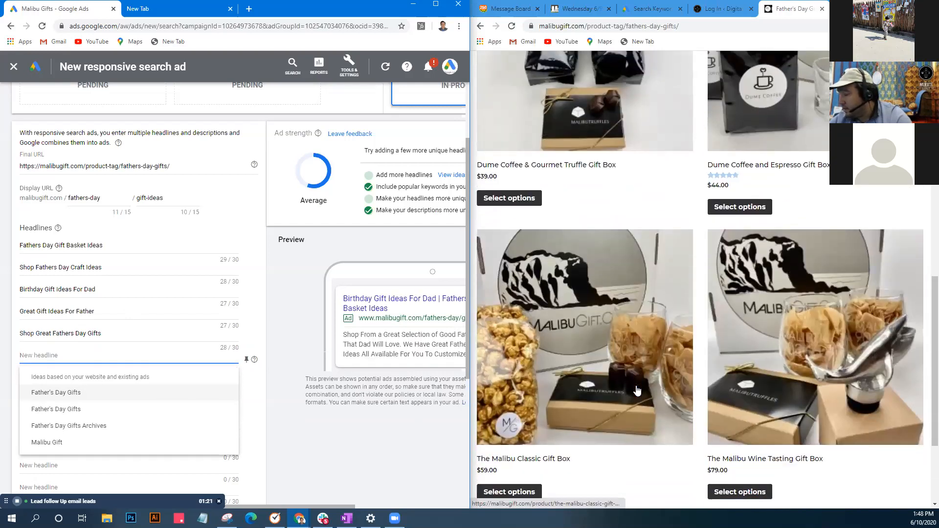
pyautogui.scroll(-2, 637, 390)
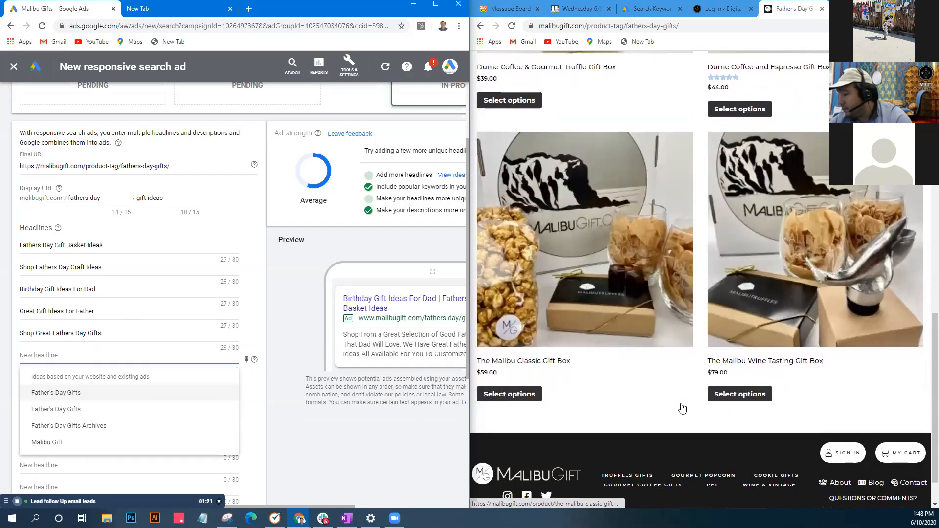
pyautogui.scroll(1, 682, 408)
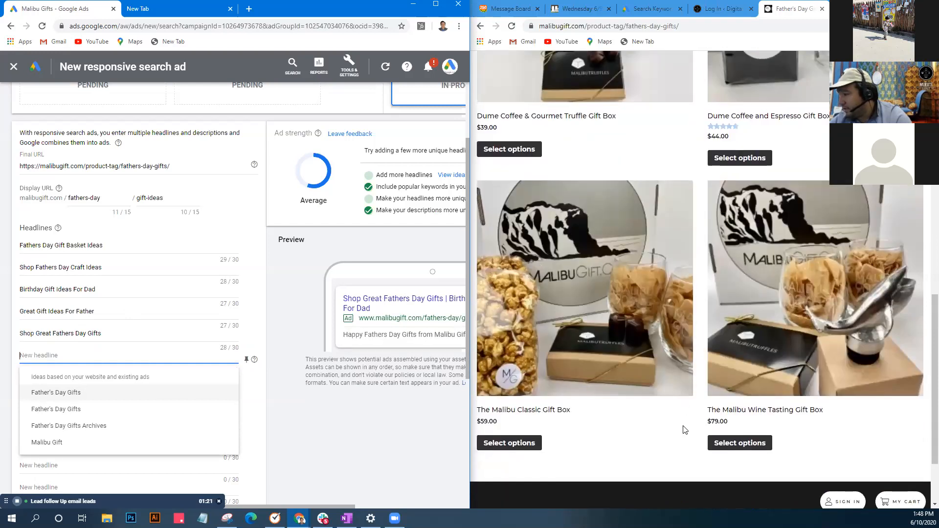
pyautogui.scroll(-1, 680, 433)
pyautogui.scroll(-1, 678, 434)
pyautogui.scroll(2, 679, 435)
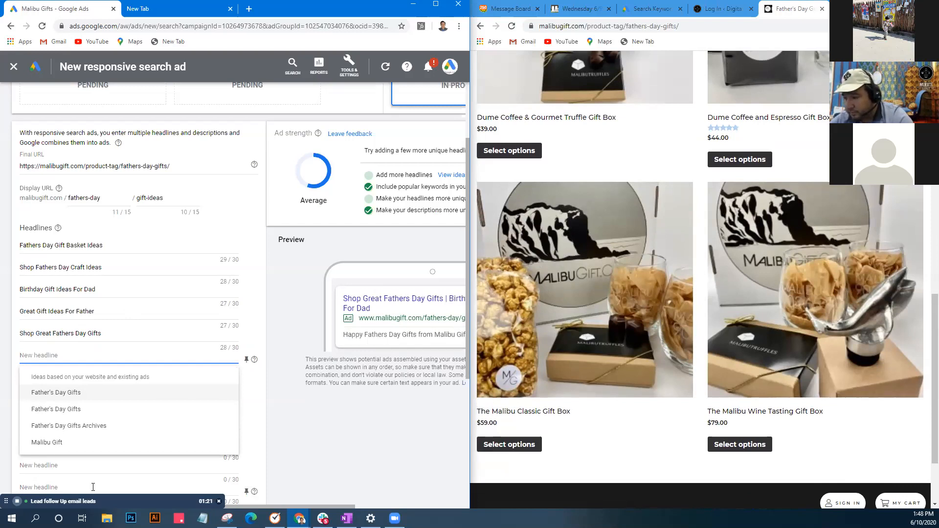
# - Fill the sixth headline with the suggested "Malibu Gift" and extend it to "Customizable Malibu Gift Boxes"
pyautogui.click(50, 442)
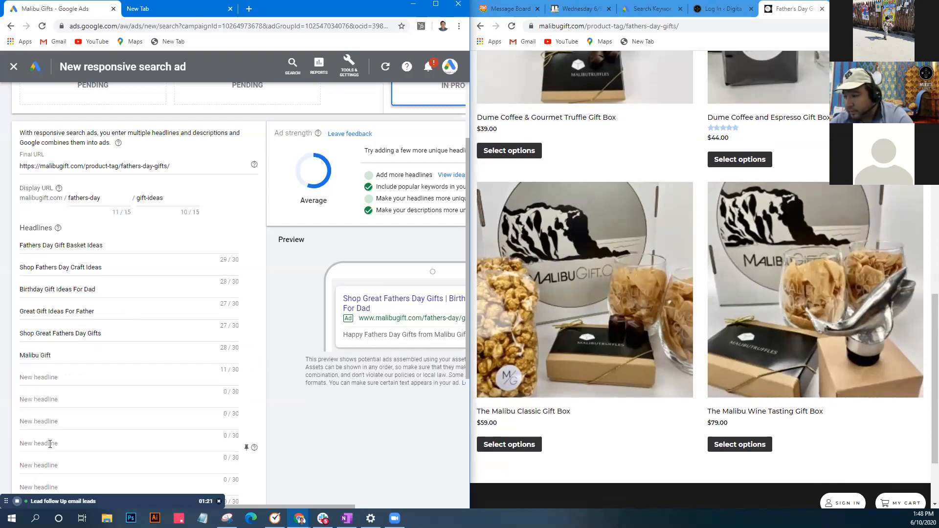
pyautogui.click(141, 363)
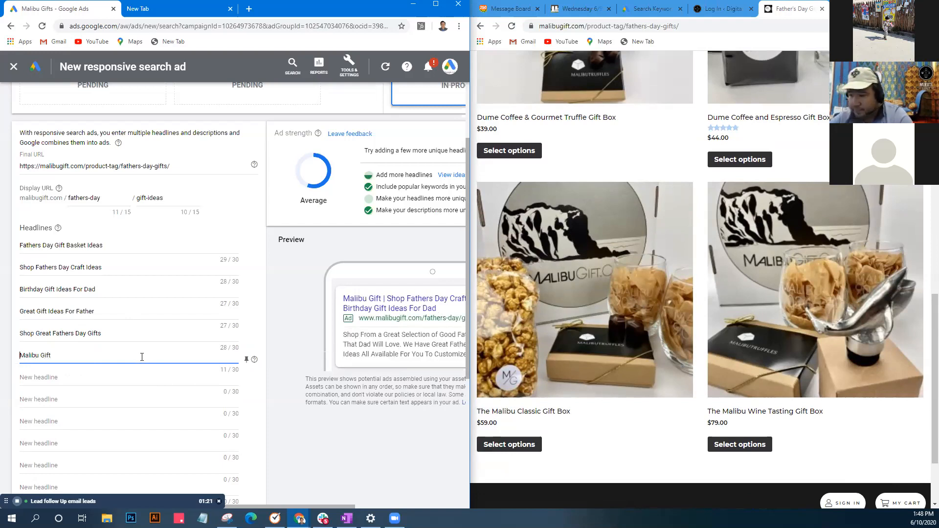
pyautogui.write('Customizable')
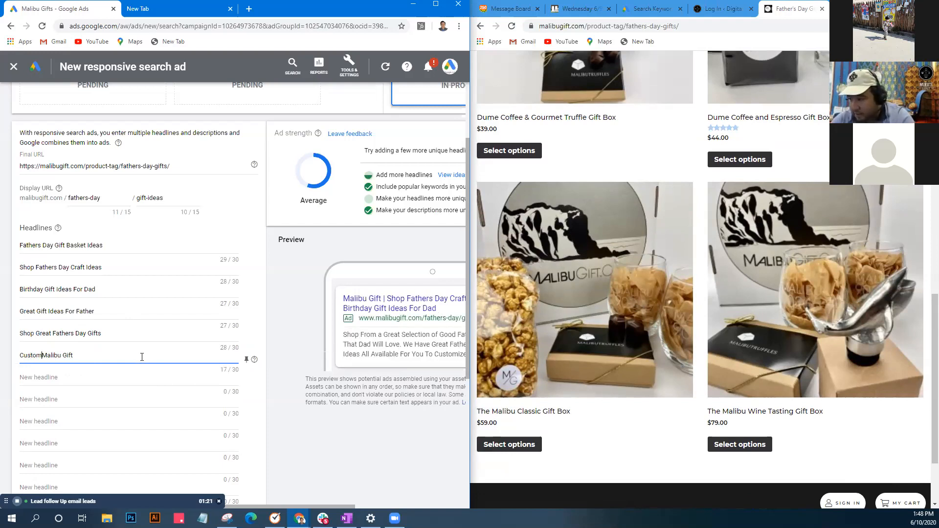
pyautogui.write(' C')
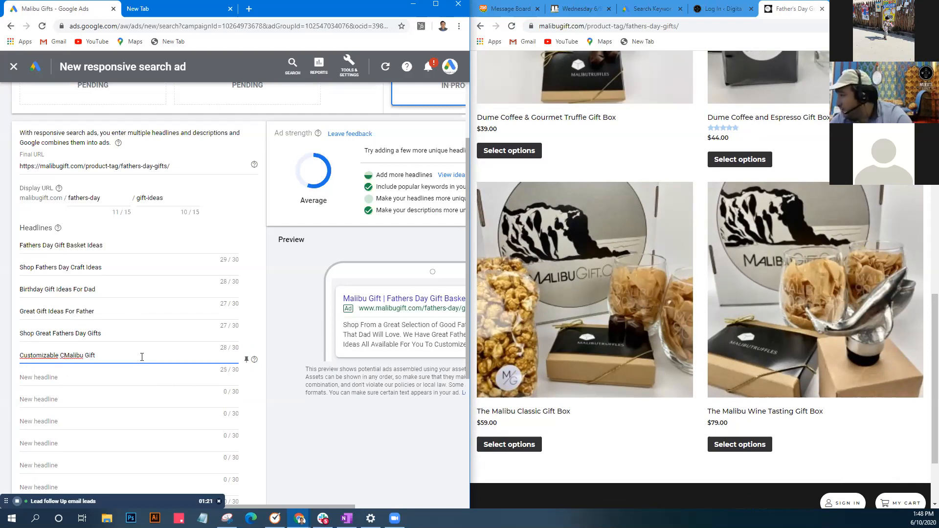
pyautogui.write('offe')
pyautogui.press('BackSpace')
pyautogui.write('ee an')
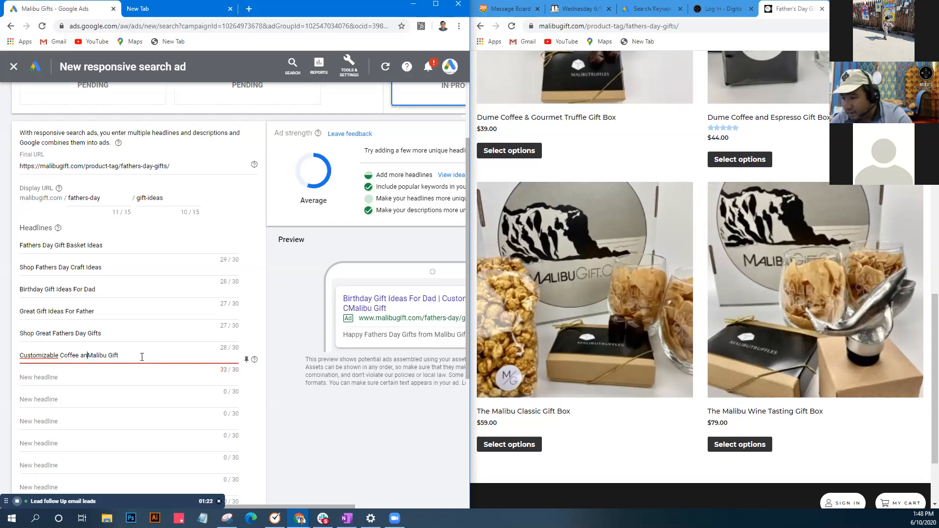
pyautogui.press('BackSpace')
pyautogui.press('BackSpace')
pyautogui.press('BackSpace')
pyautogui.press('BackSpace')
pyautogui.press('BackSpace')
pyautogui.press('BackSpace')
pyautogui.press('BackSpace')
pyautogui.press('BackSpace')
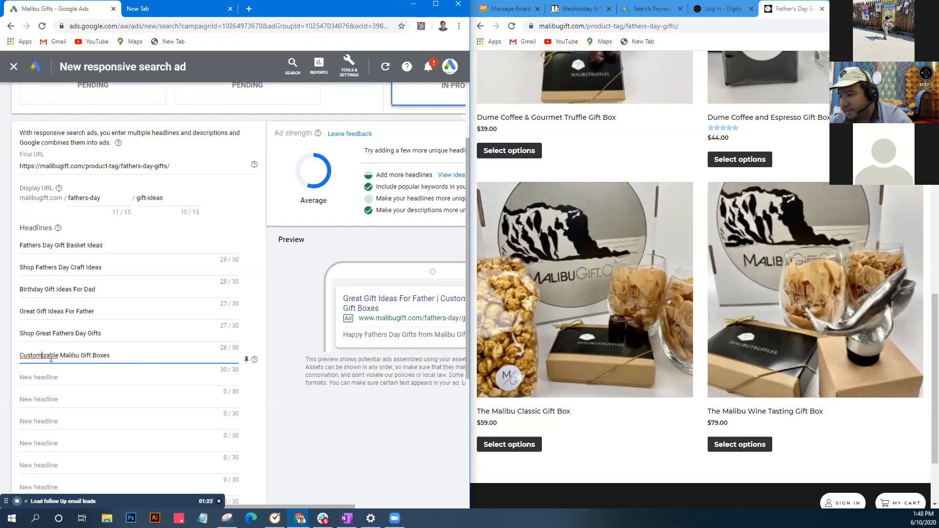
pyautogui.tripleClick(53, 374)
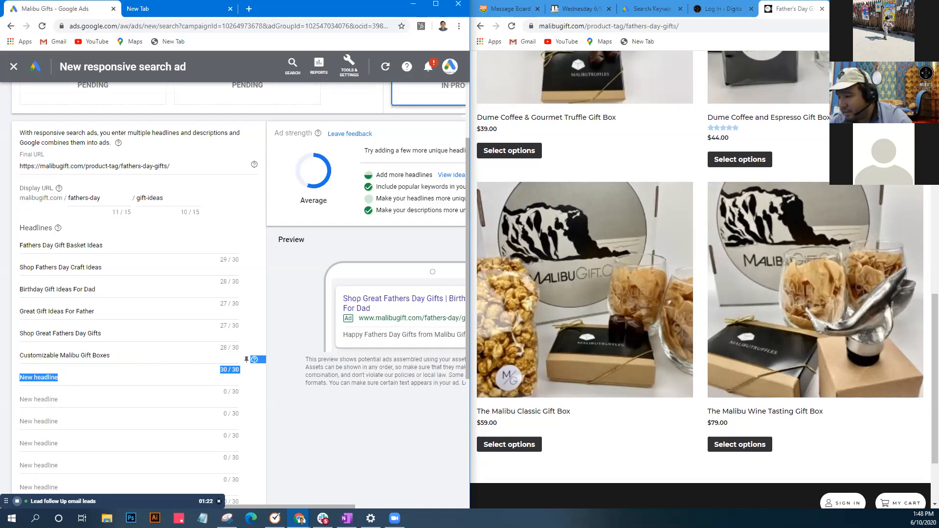
pyautogui.click(61, 355)
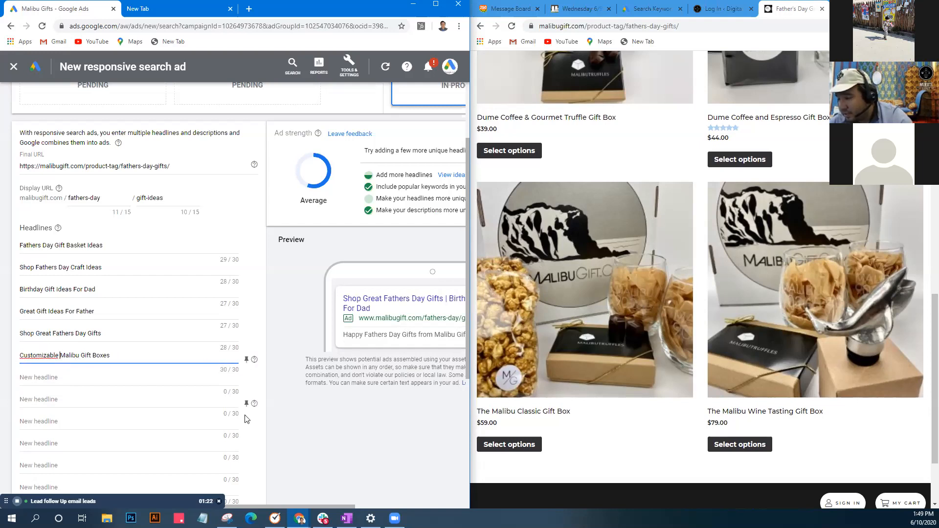
# - Enter "Coffee and Espresso" as the seventh headline
pyautogui.press('Tab')
pyautogui.press('Tab')
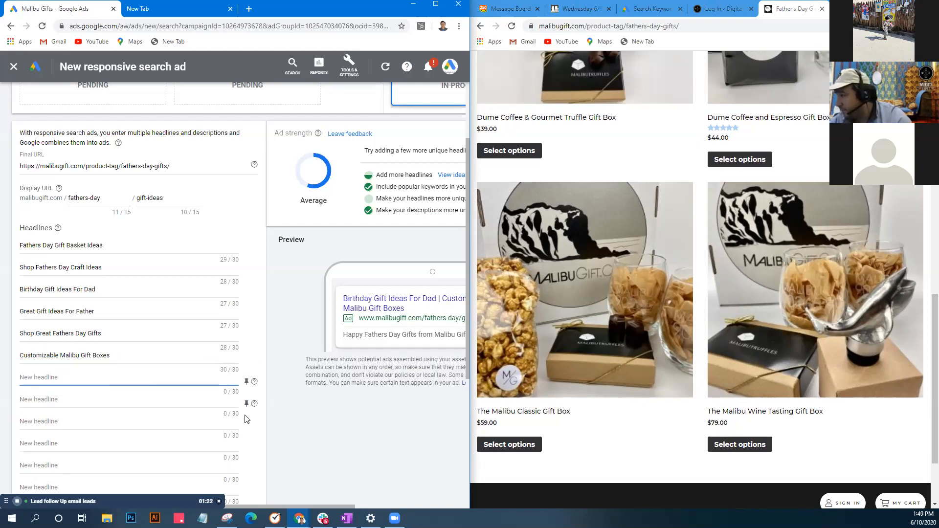
pyautogui.write('Coffe')
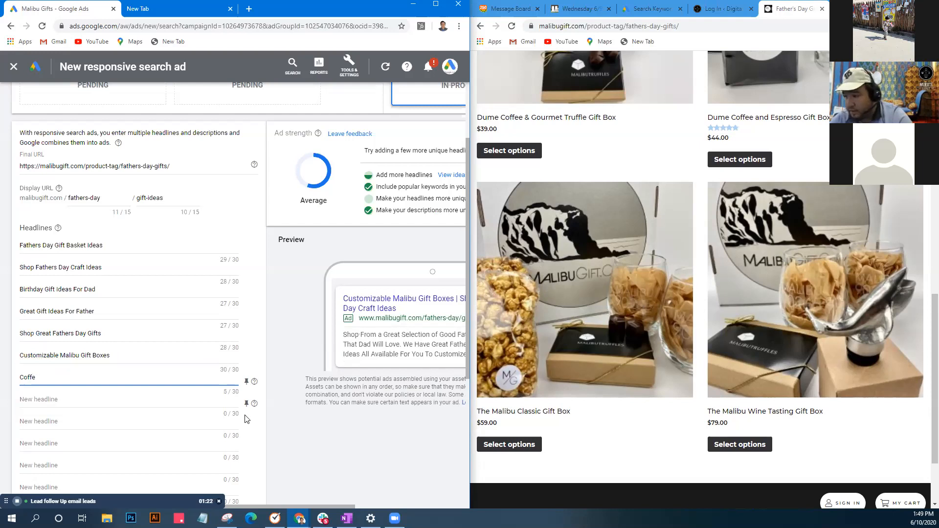
pyautogui.write('e and Espresso')
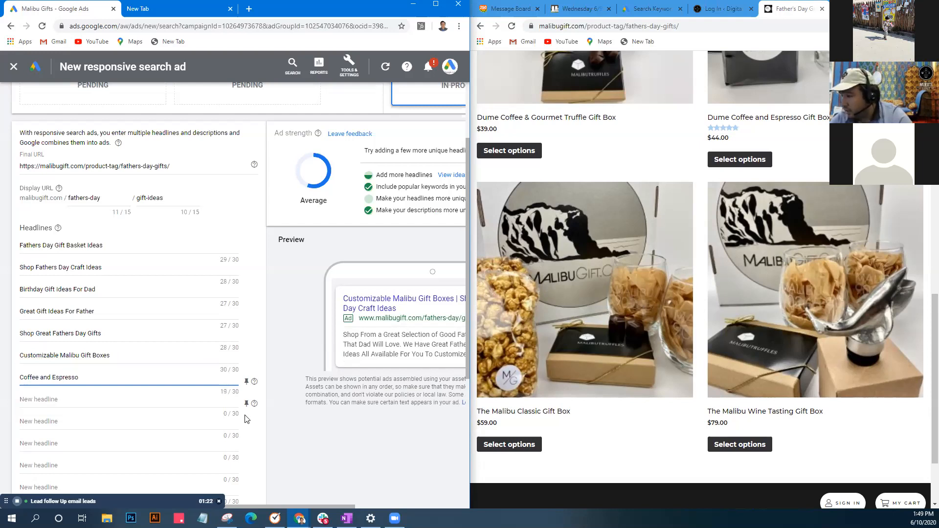
# - Enter "Unique Fathers Day Malibu Gift" as the eighth headline and extend the seventh headline to "Coffee and Espresso Gift Boxes"
pyautogui.press('Tab')
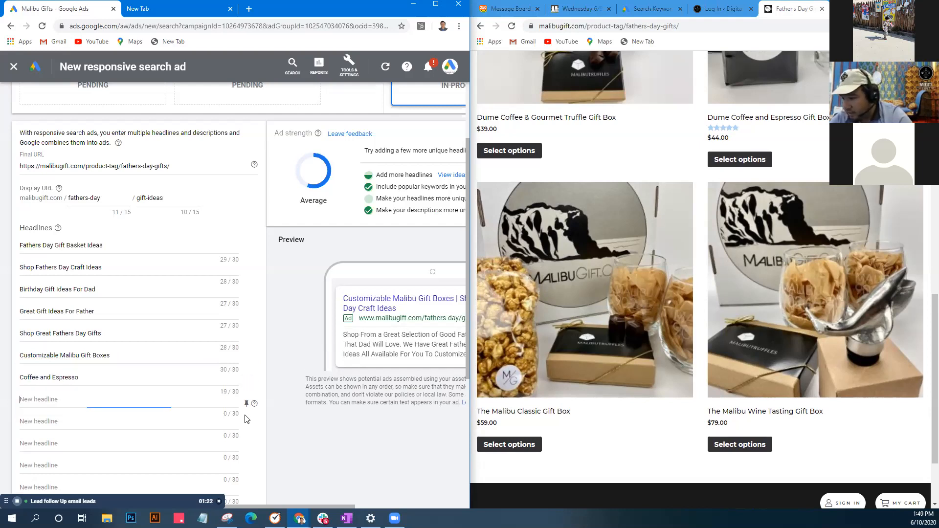
pyautogui.write('Unique')
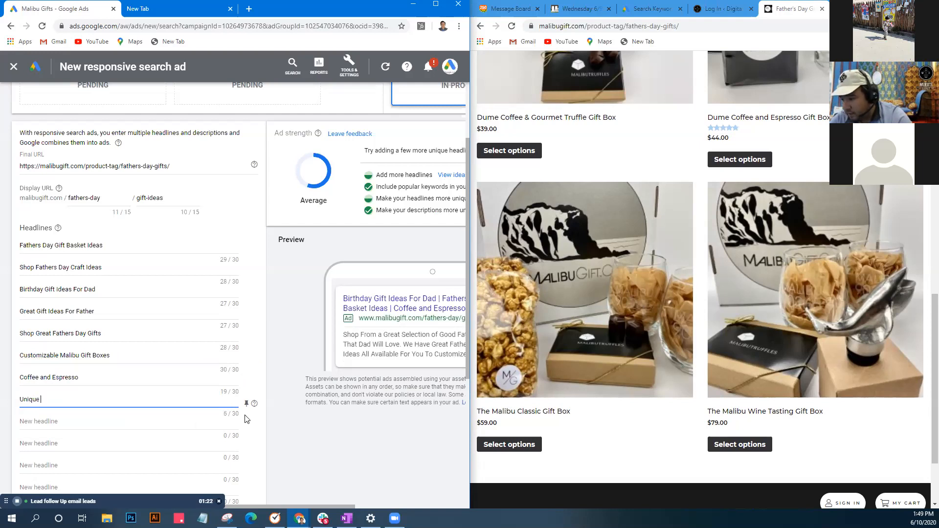
pyautogui.write(' Fathers Day M')
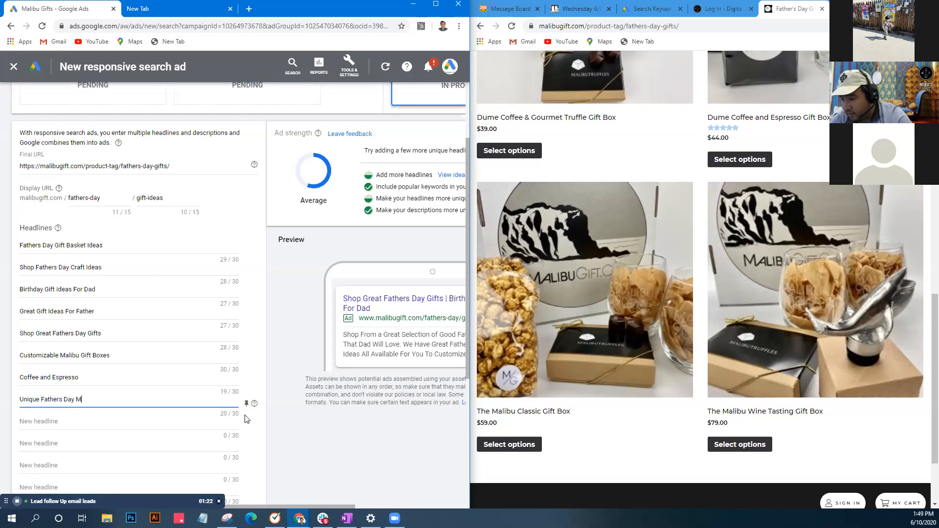
pyautogui.write('alibu Gifts')
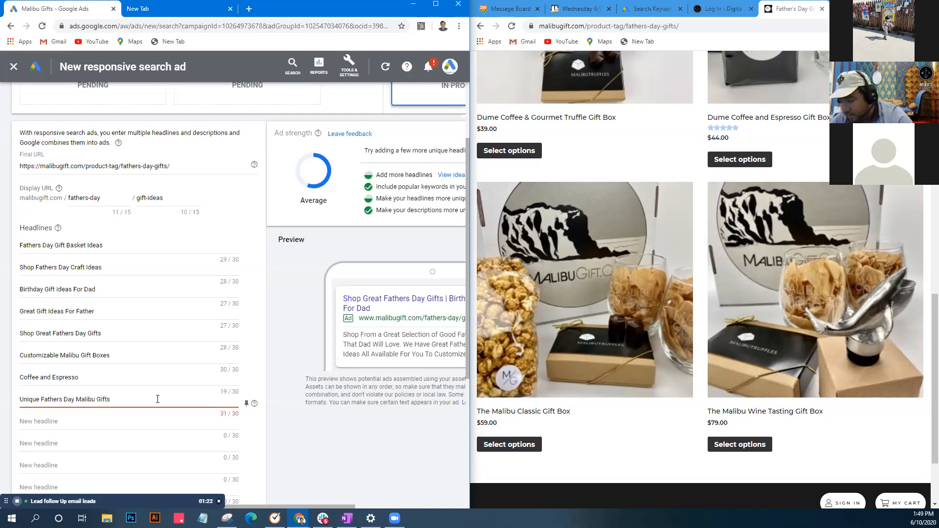
pyautogui.press('BackSpace')
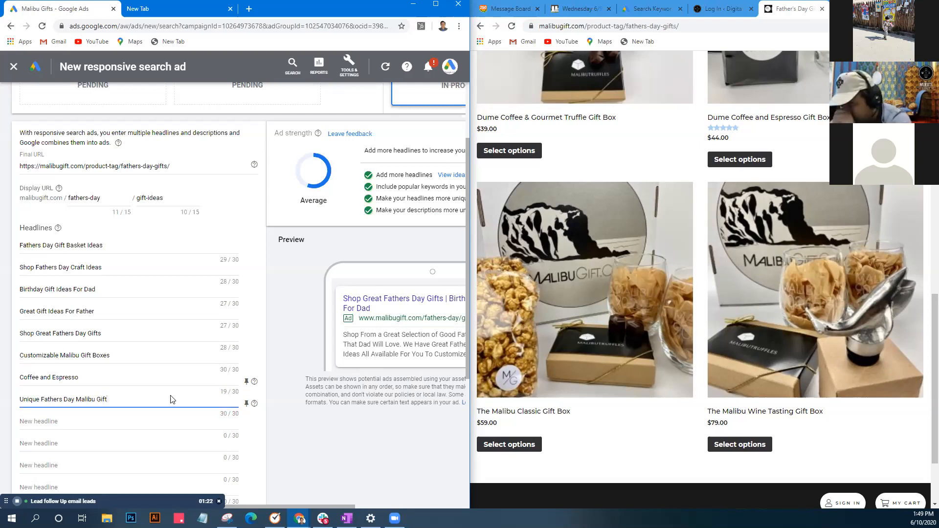
pyautogui.click(195, 381)
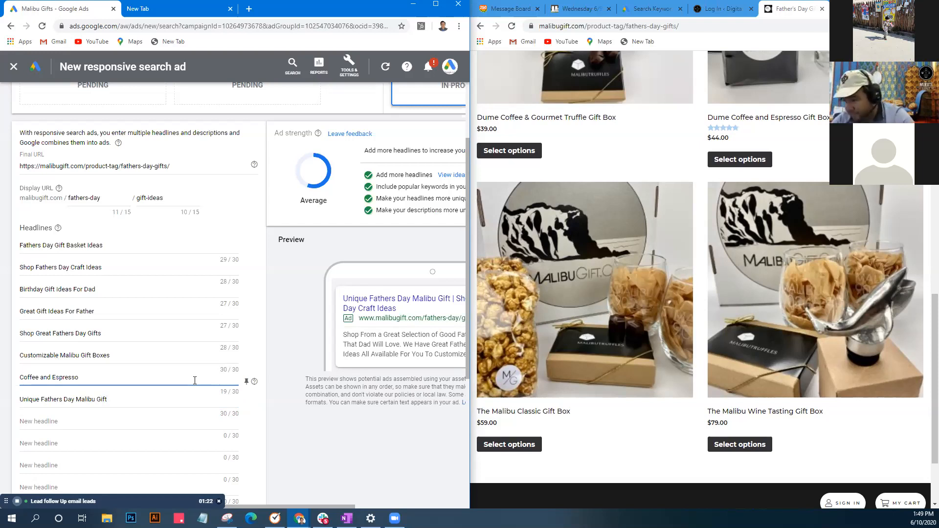
pyautogui.write('Gift Boxes')
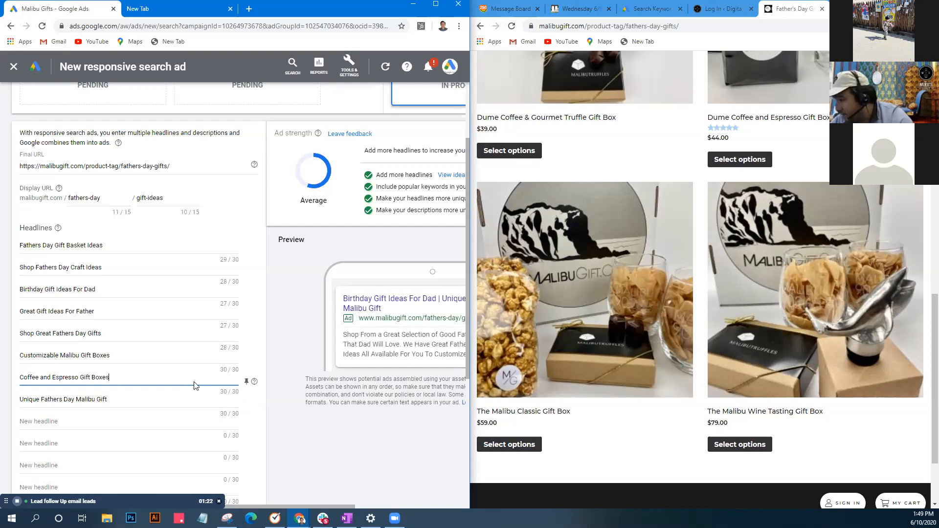
# - Look over the suggested headlines and the gift boxes on the Father's Day Gifts landing page for ninth-headline ideas
pyautogui.click(91, 417)
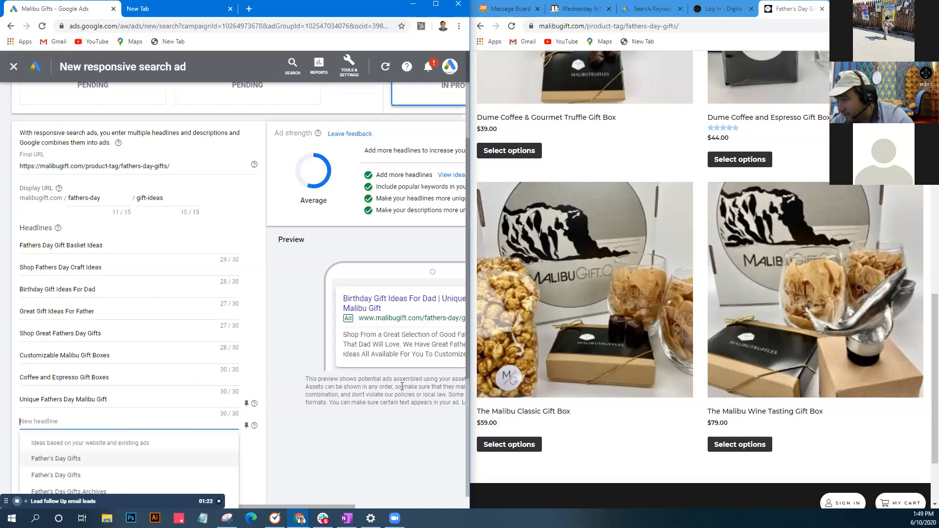
pyautogui.scroll(-2, 201, 373)
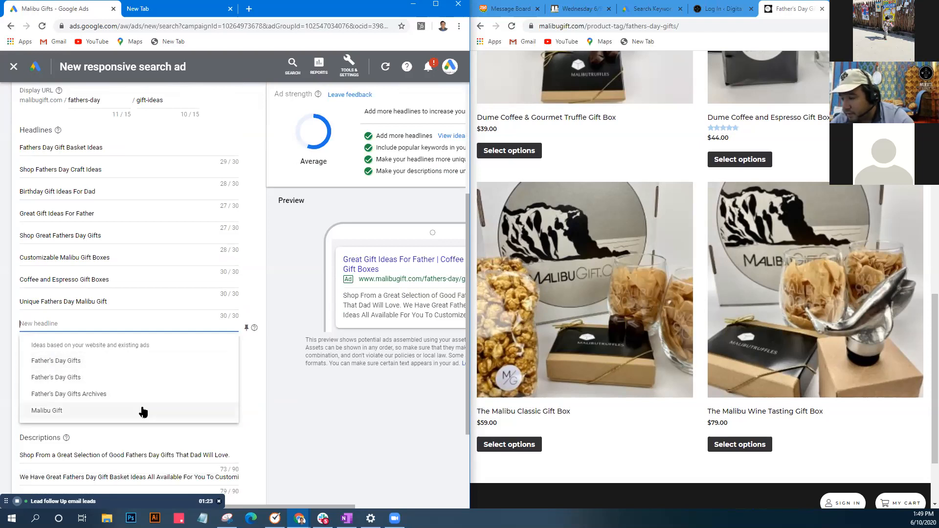
pyautogui.click(379, 424)
pyautogui.scroll(3, 776, 399)
pyautogui.scroll(5, 776, 399)
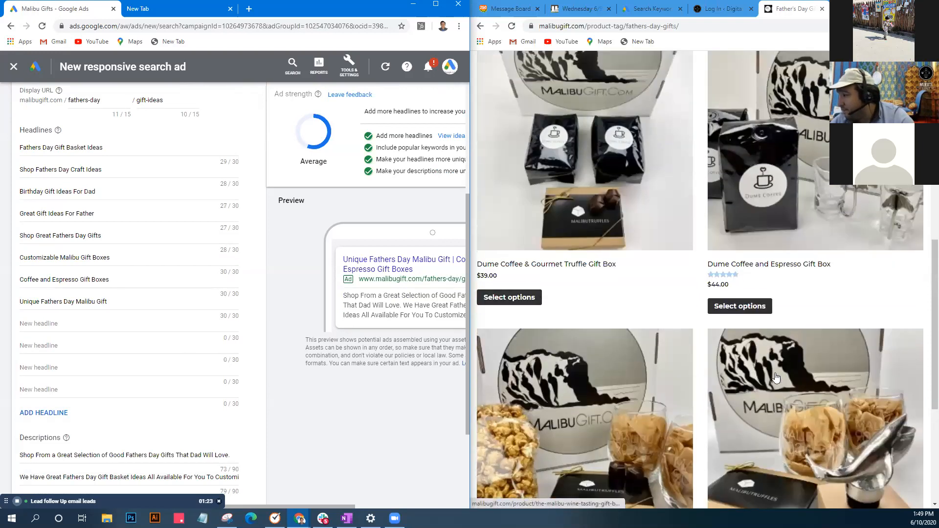
pyautogui.scroll(1, 586, 390)
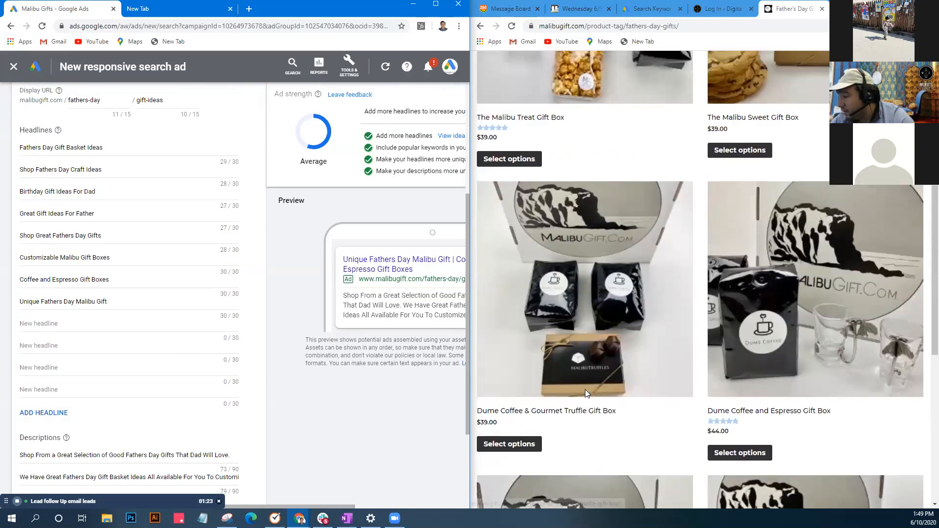
pyautogui.scroll(5, 586, 407)
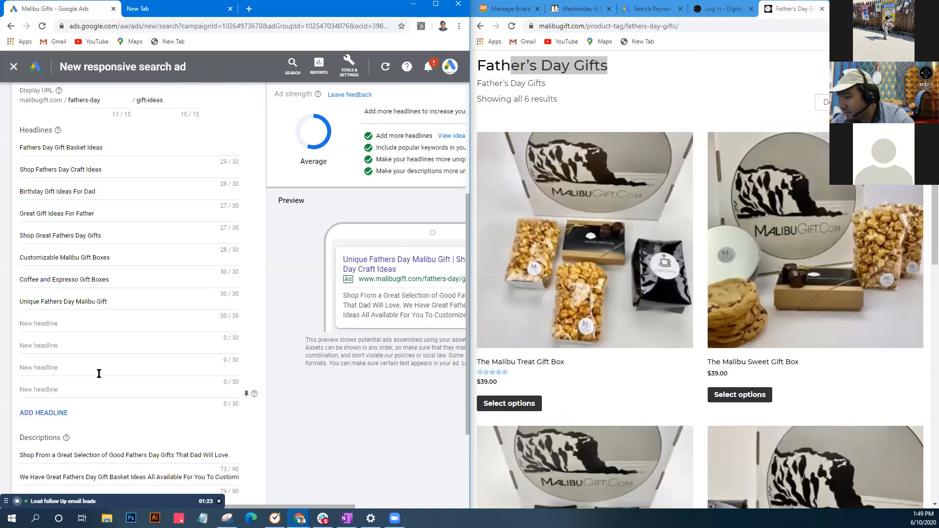
# - Enter "Sweet Gift Box Dad Will Love" as the ninth headline of the responsive search ad
pyautogui.click(110, 324)
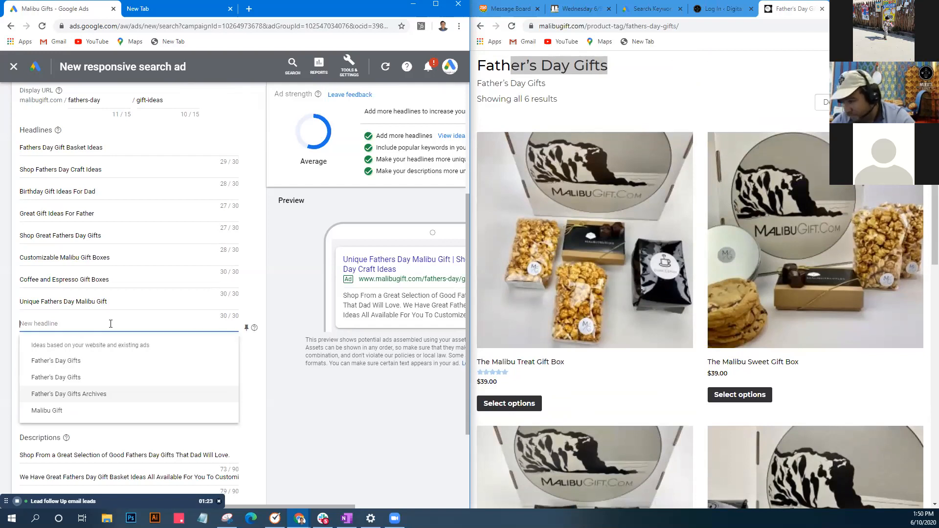
pyautogui.write('Sweet ')
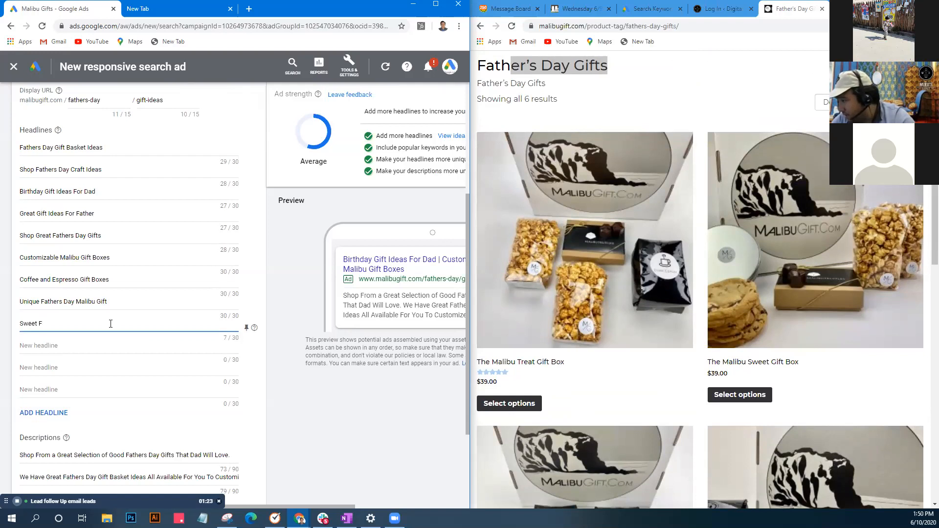
pyautogui.write('Fi')
pyautogui.press('BackSpace')
pyautogui.press('BackSpace')
pyautogui.write('Gift')
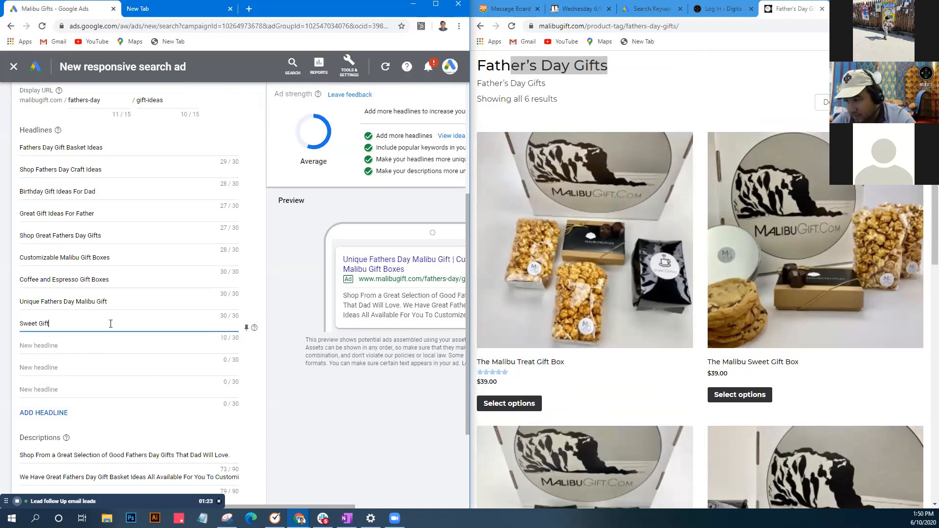
pyautogui.write(' Box Dad W')
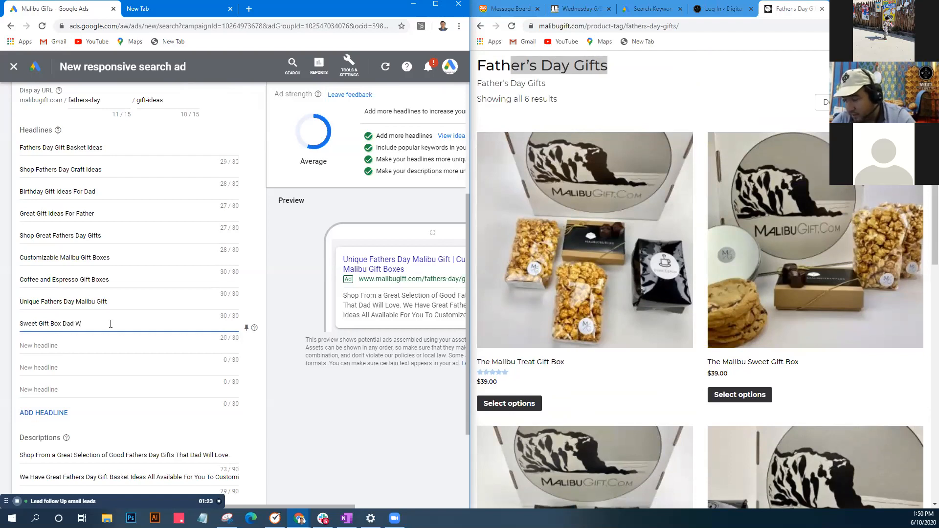
pyautogui.write('ill Love')
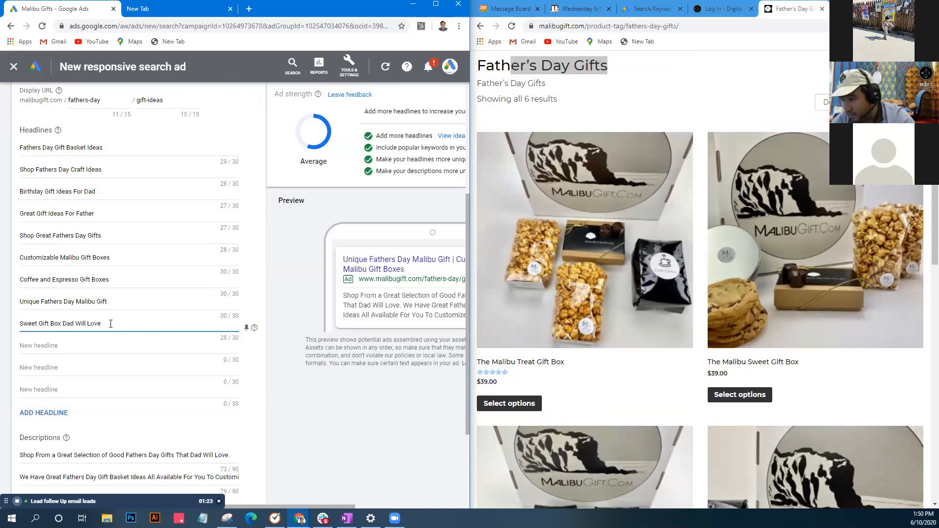
pyautogui.press('Left')
pyautogui.press('Left')
pyautogui.press('Left')
pyautogui.press('Left')
pyautogui.press('Left')
pyautogui.press('Left')
pyautogui.press('Left')
pyautogui.press('Left')
pyautogui.press('Left')
pyautogui.press('Left')
pyautogui.press('Left')
pyautogui.press('Left')
pyautogui.press('Left')
pyautogui.press('Left')
pyautogui.press('Left')
pyautogui.press('Left')
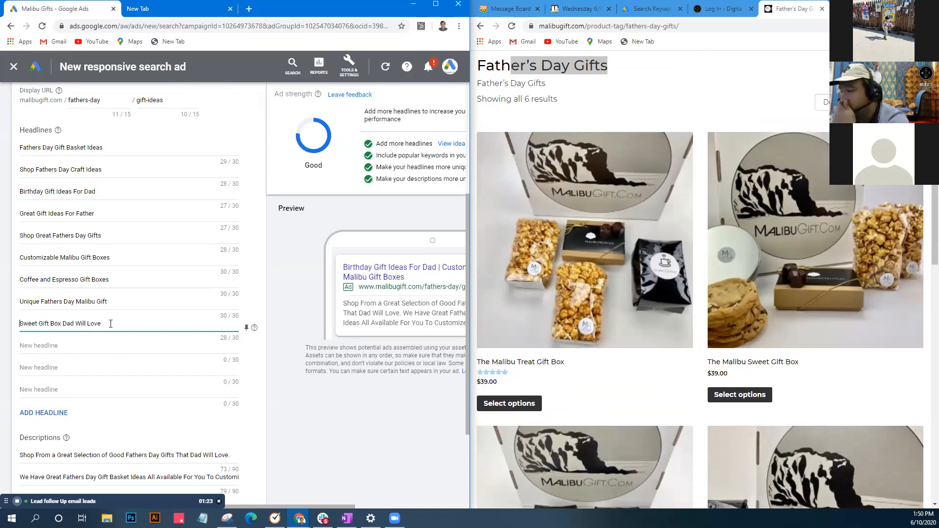
# - Consult the Gift Ideas for Dad search keywords and enter "Cute Fathers Day Gift Ideas" as the tenth headline
pyautogui.click(138, 351)
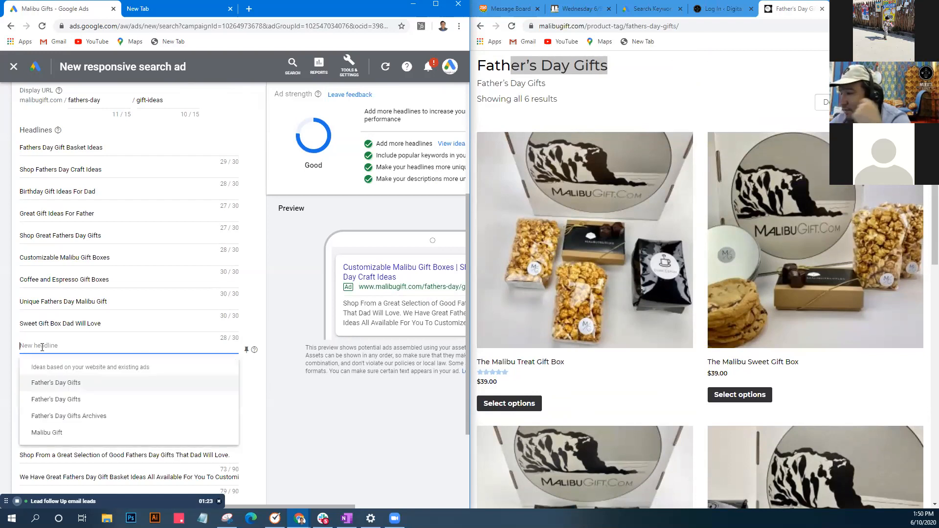
pyautogui.click(678, 2)
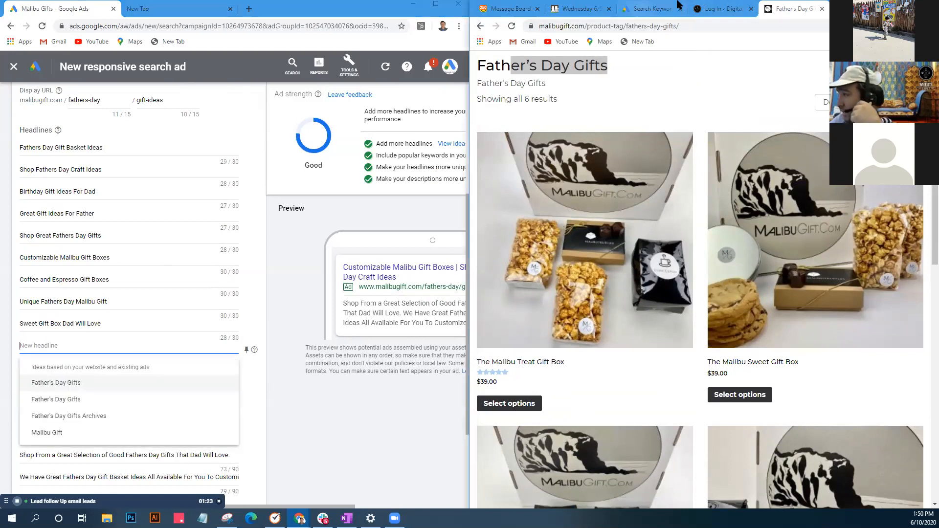
pyautogui.click(678, 3)
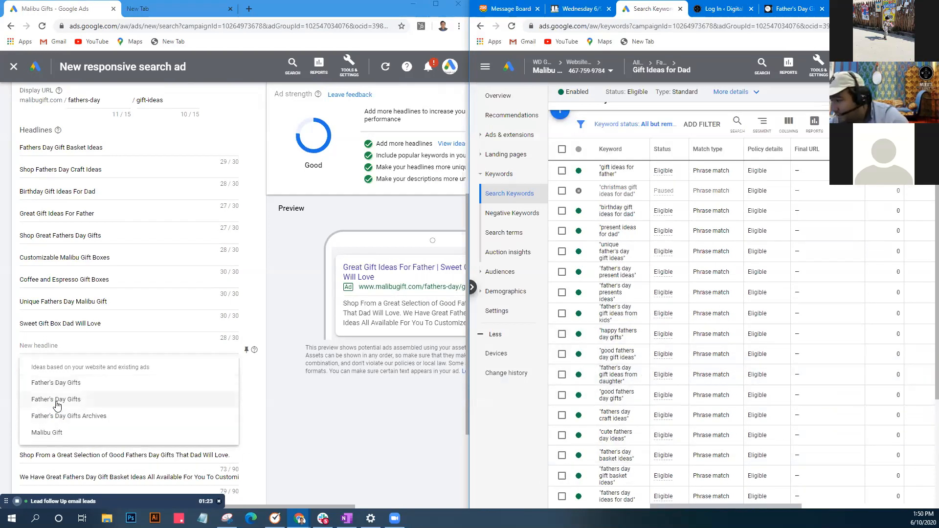
pyautogui.click(57, 346)
pyautogui.write('c')
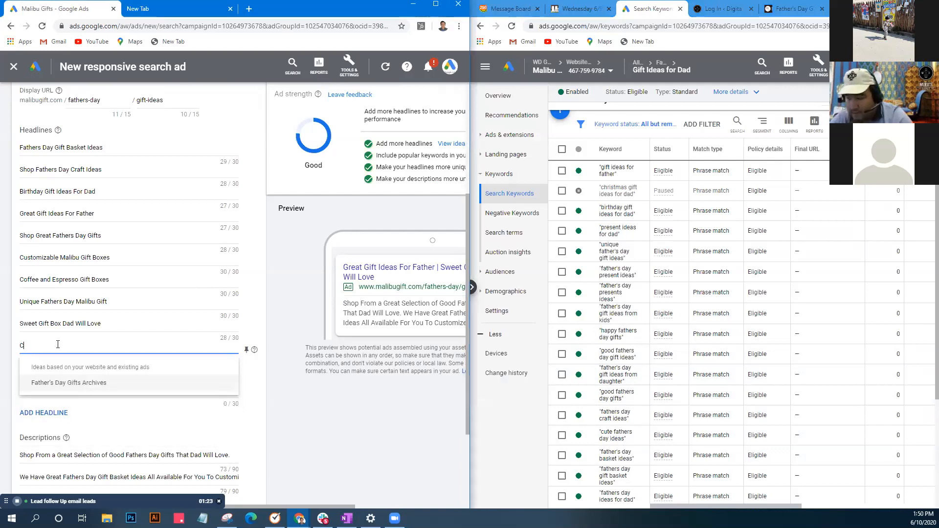
pyautogui.write('ute Fathers Day Gift Ideas')
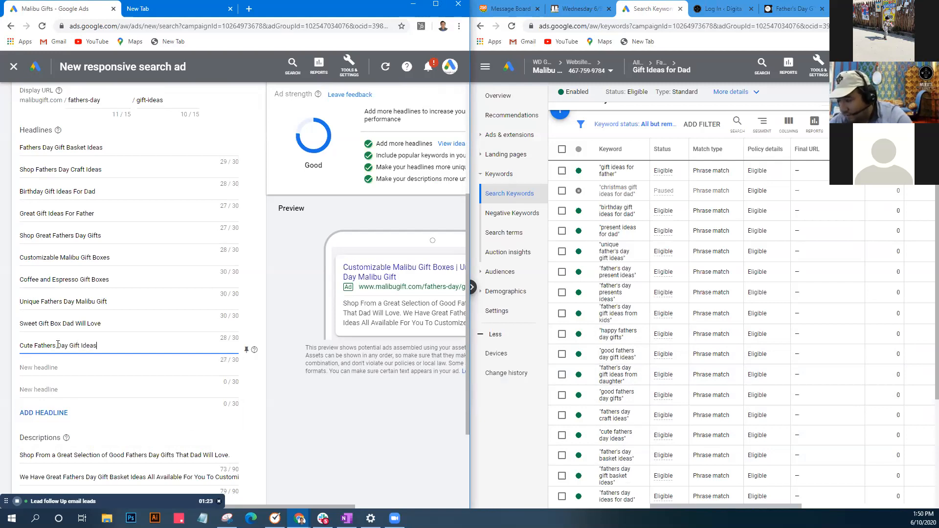
# - Enter "Looking For Cute Fathers Day Gift Ideas" in the ad's fourth description
pyautogui.scroll(-3, 147, 372)
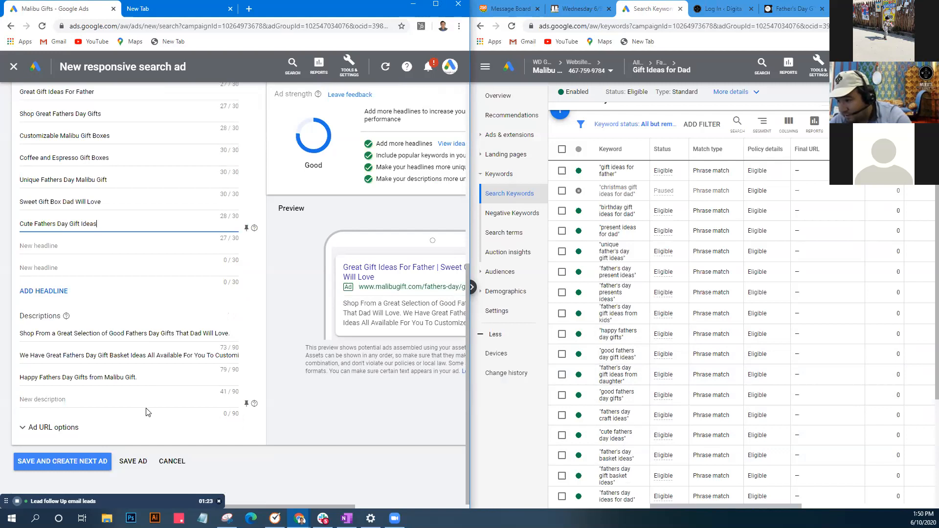
pyautogui.click(158, 399)
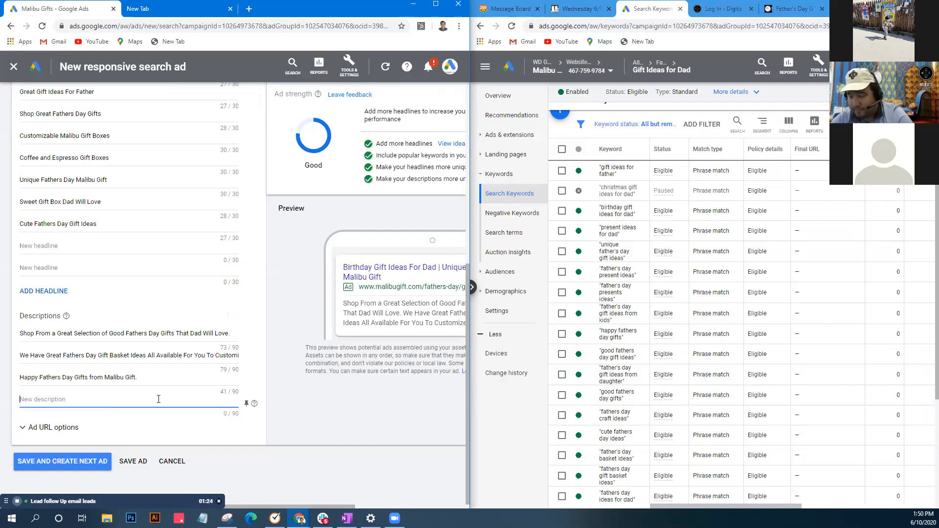
pyautogui.write('Thingking')
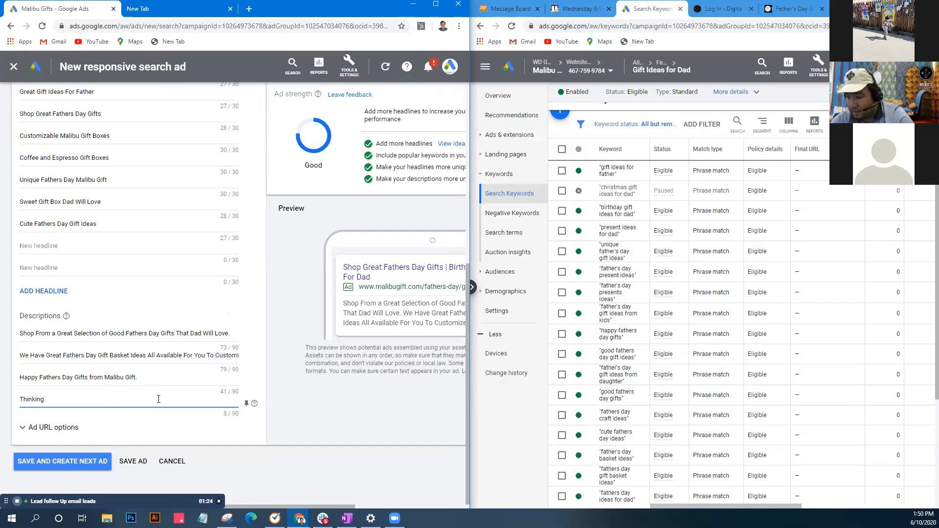
pyautogui.hotkey('ctrl', 'a')
pyautogui.write('Lo')
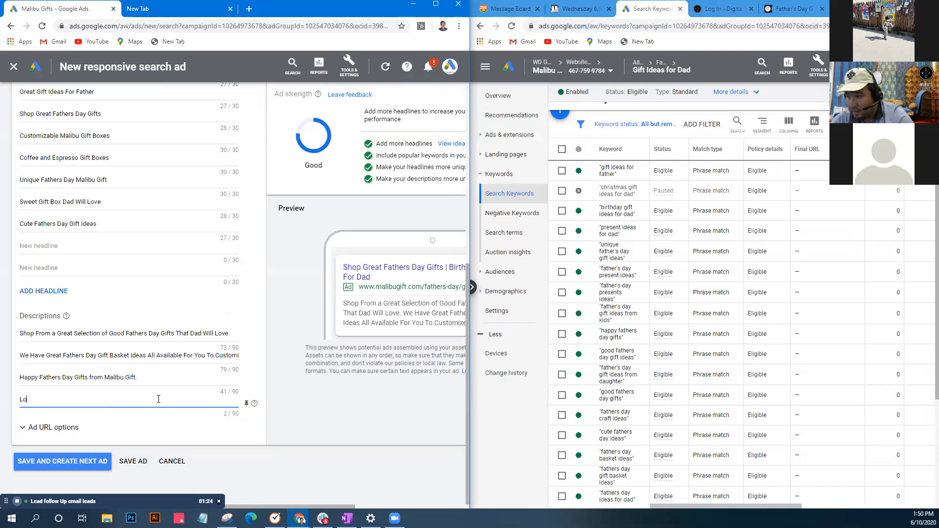
pyautogui.write('oking For  Cute Fathers')
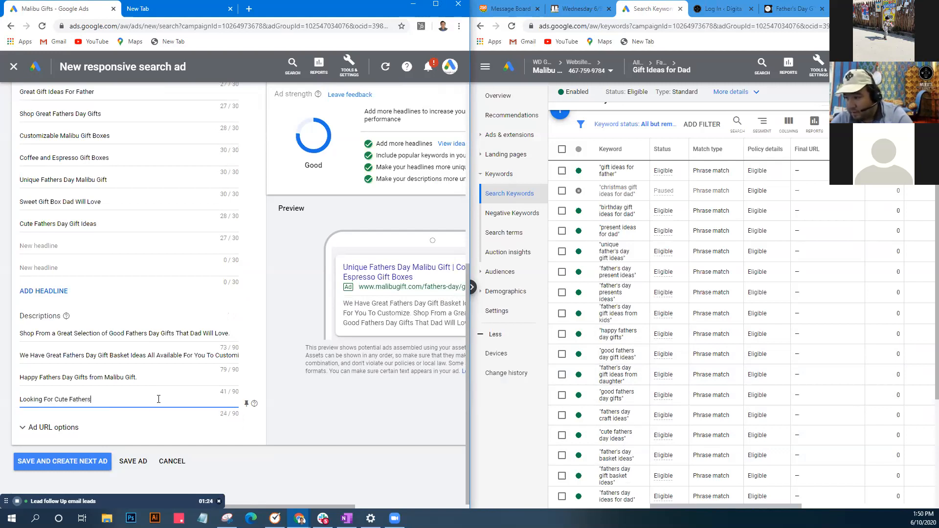
pyautogui.write(' Day Gi')
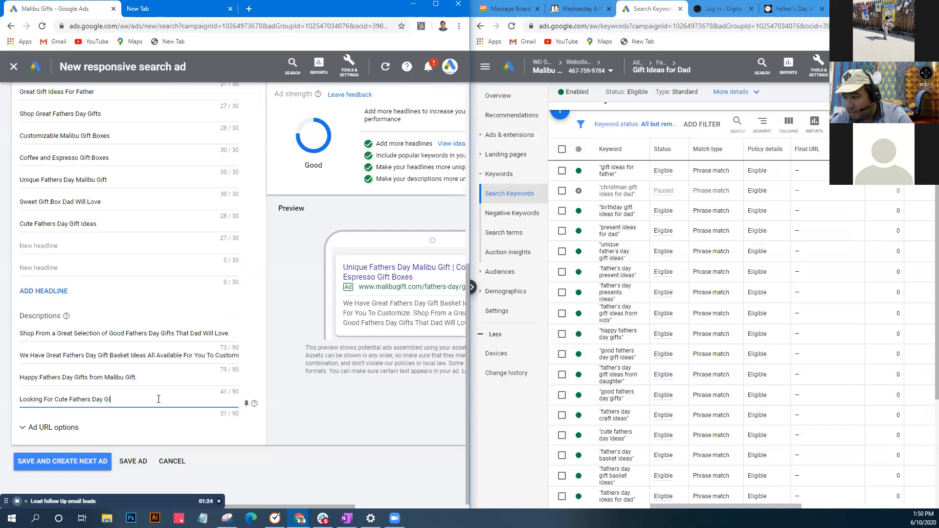
pyautogui.write('ft Ideas')
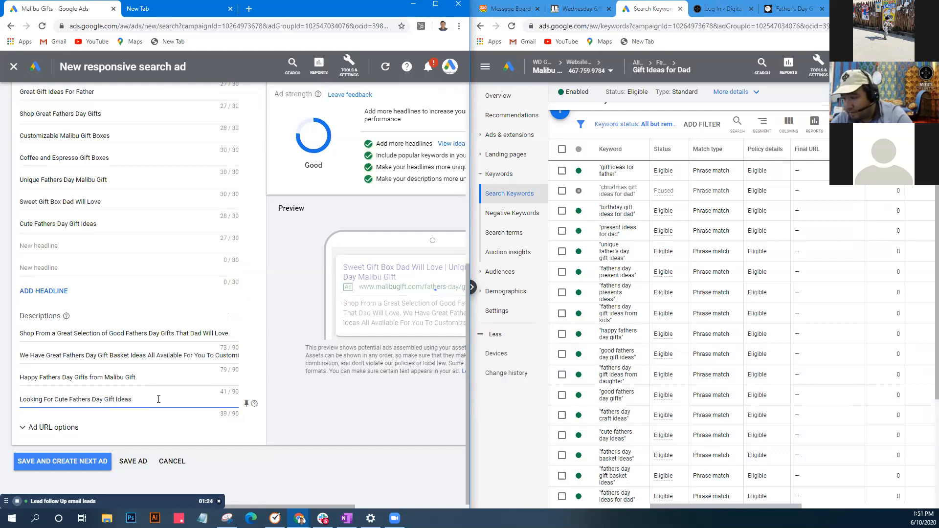
# - Insert "For Those" before "Looking For Cute Fathers Day Gift Ideas" in the fourth description
pyautogui.press('Left')
pyautogui.press('Left')
pyautogui.press('Left')
pyautogui.press('Left')
pyautogui.press('Left')
pyautogui.press('Left')
pyautogui.press('Left')
pyautogui.press('Left')
pyautogui.press('Left')
pyautogui.press('Left')
pyautogui.press('Left')
pyautogui.press('Left')
pyautogui.press('Left')
pyautogui.press('Left')
pyautogui.press('Left')
pyautogui.press('Left')
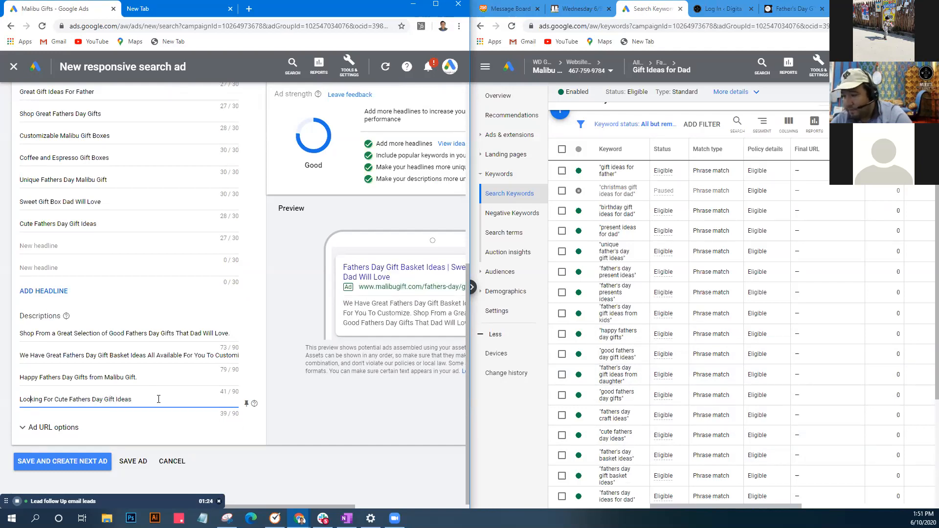
pyautogui.press('Home')
pyautogui.write('For Those')
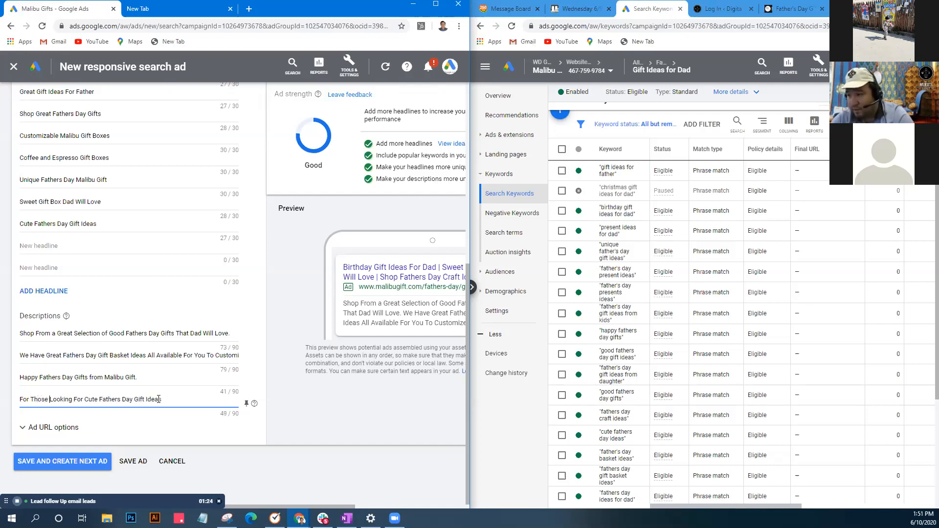
# - Complete the fourth description by appending ", Malibu Gift Has a Great Selection."
pyautogui.click(173, 398)
pyautogui.write(',')
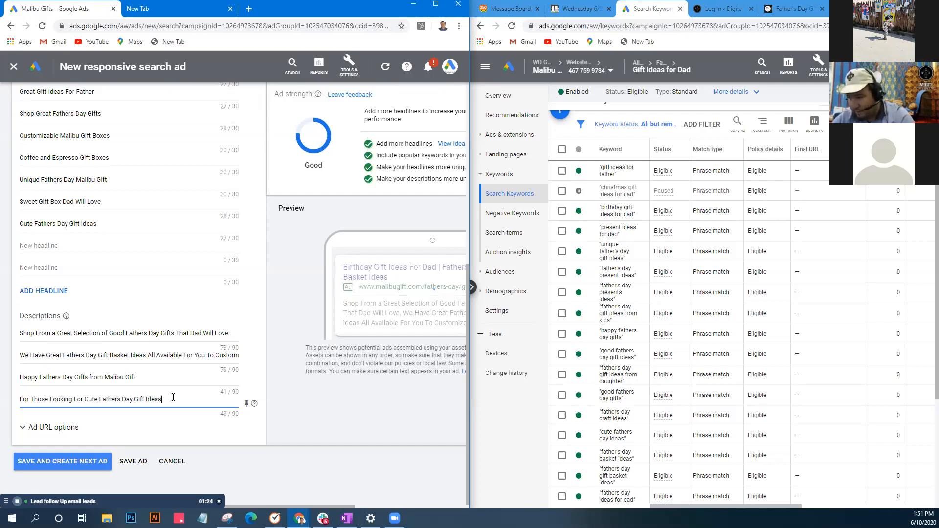
pyautogui.write(' Malibu')
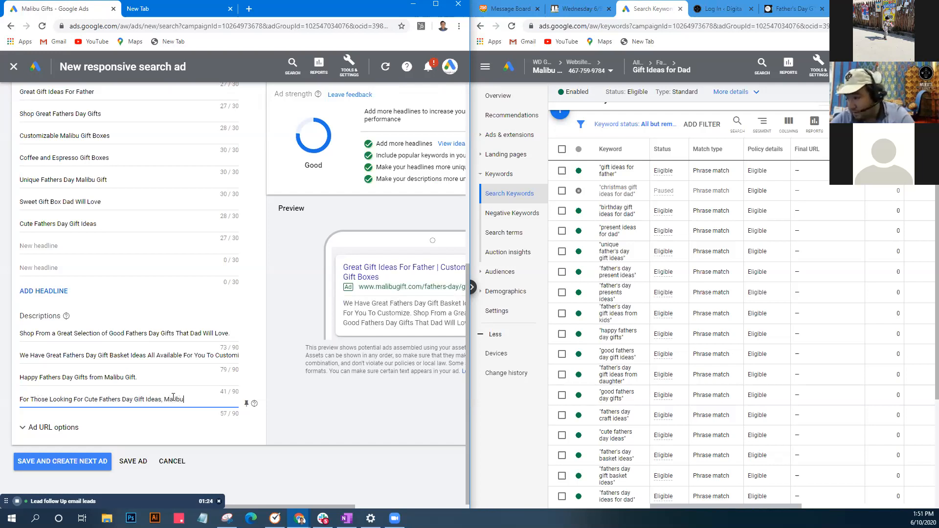
pyautogui.write(' Gift Has a ')
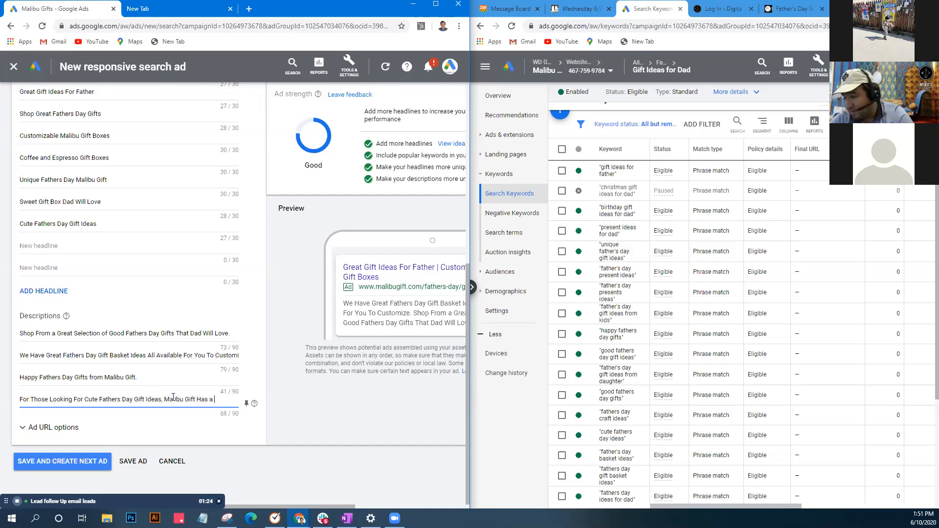
pyautogui.write('Great Se')
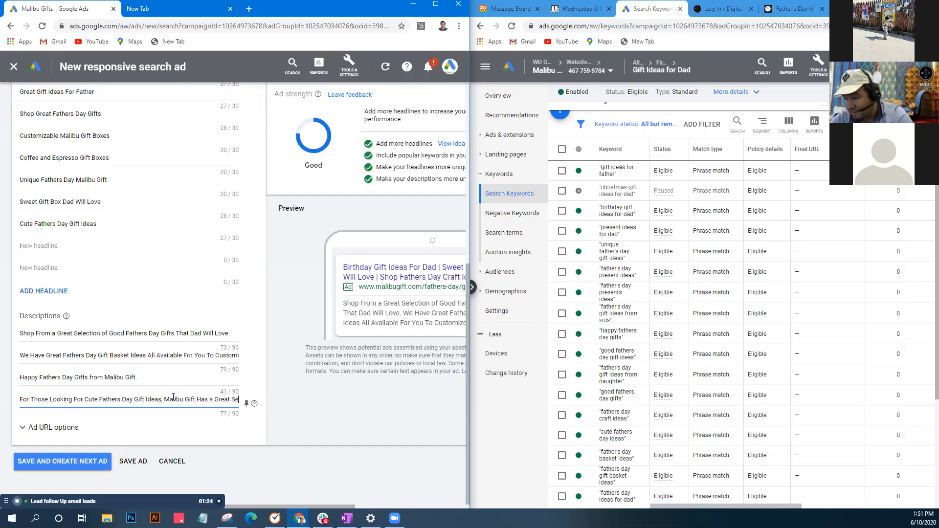
pyautogui.write('lection.')
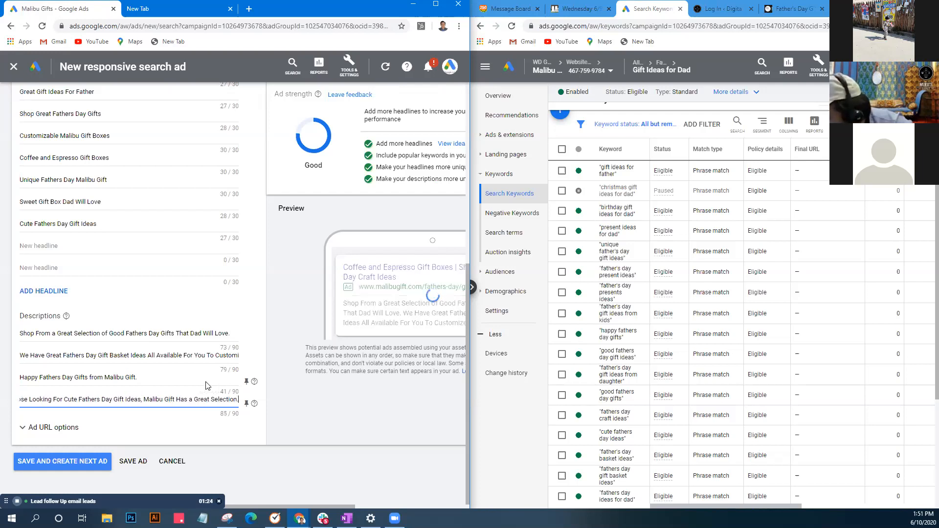
# - Review the headlines and descriptions against the ad group's search keywords, and maximize the responsive search ad window
pyautogui.click(167, 377)
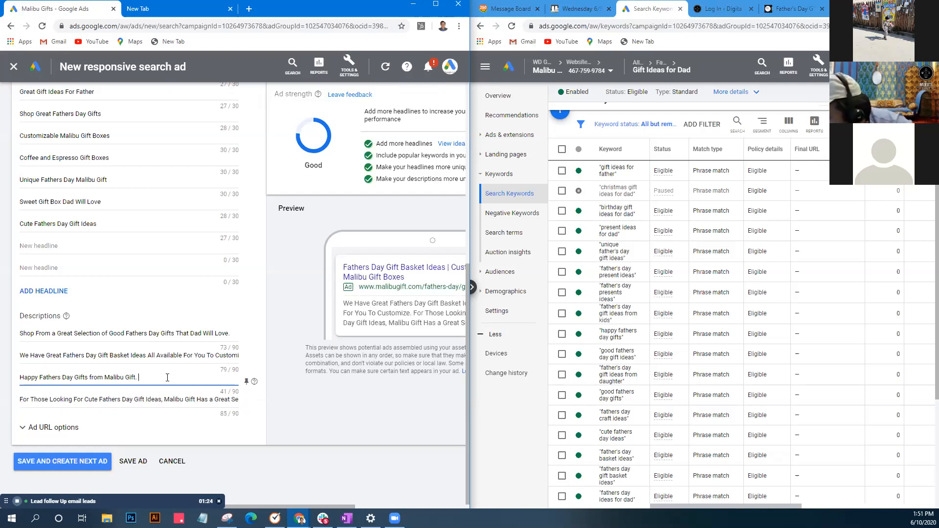
pyautogui.scroll(4, 132, 376)
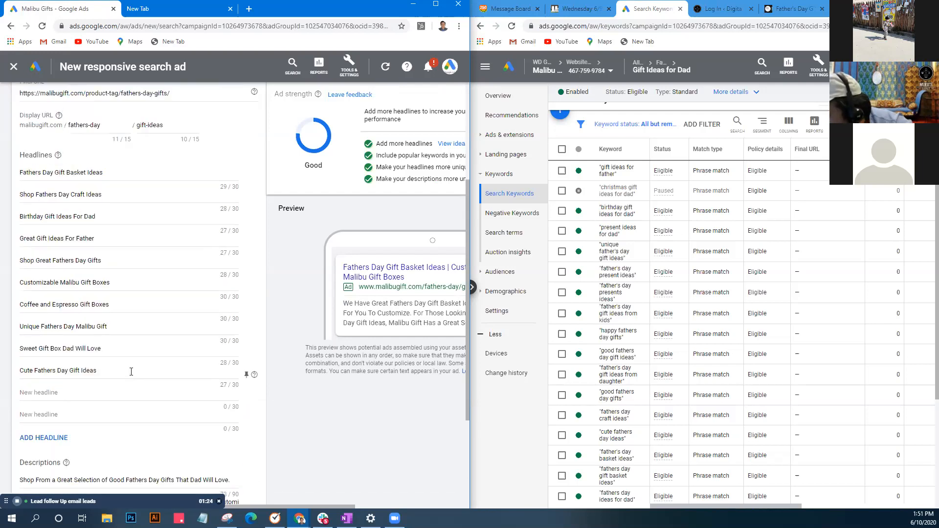
pyautogui.scroll(-1, 682, 436)
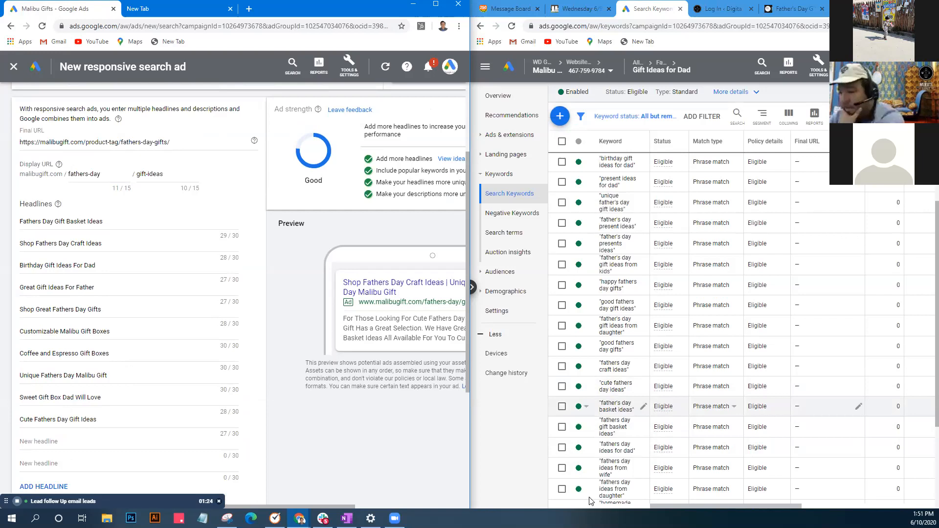
pyautogui.scroll(-4, 78, 235)
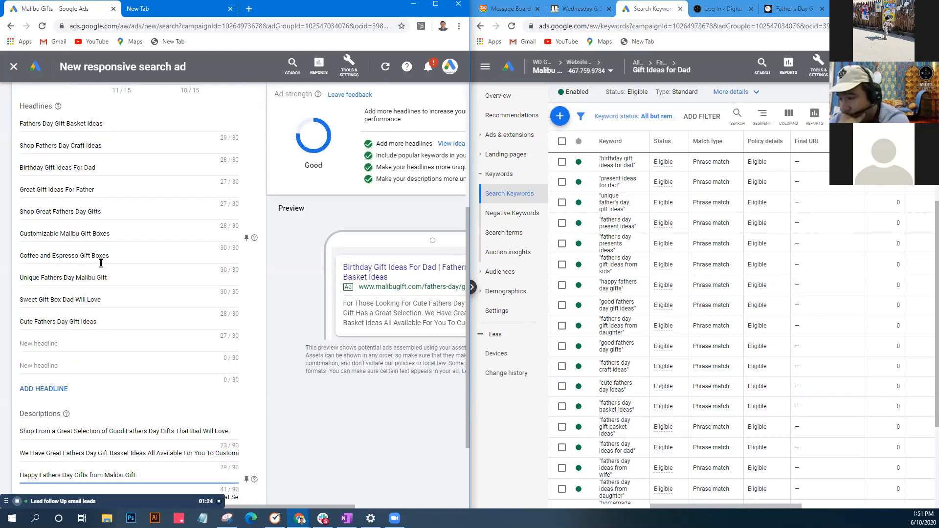
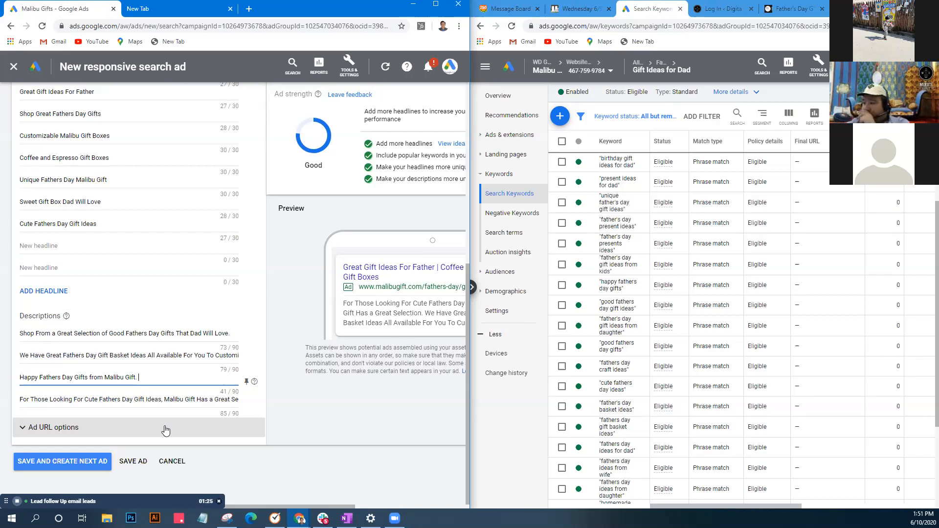
pyautogui.click(352, 423)
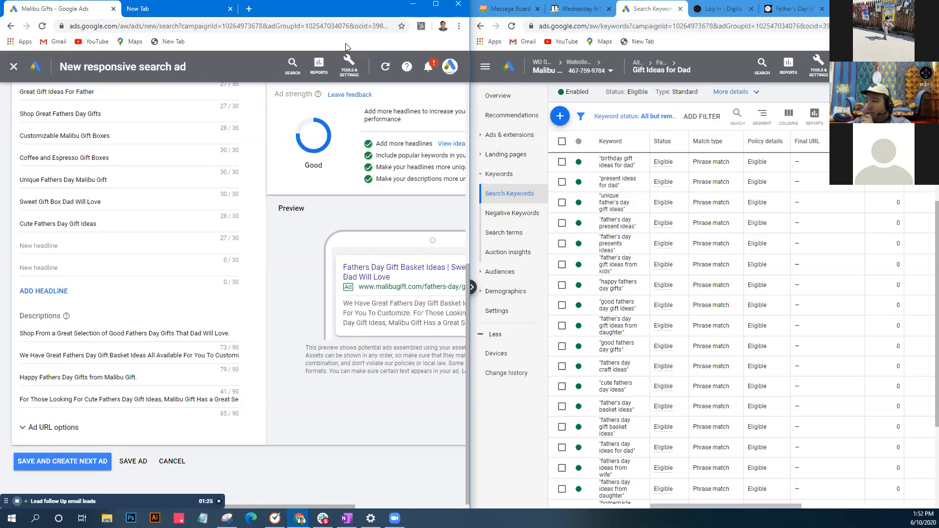
pyautogui.moveTo(331, 8); pyautogui.dragTo(350, 0)
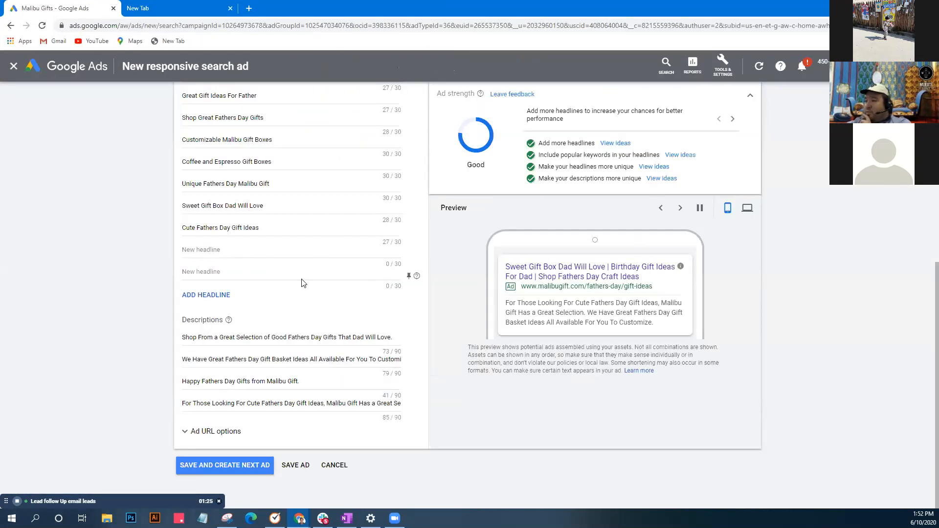
# - Look through the Malibu Gifts keyword suggestions spreadsheet for terms to use in the next empty headline
pyautogui.click(229, 251)
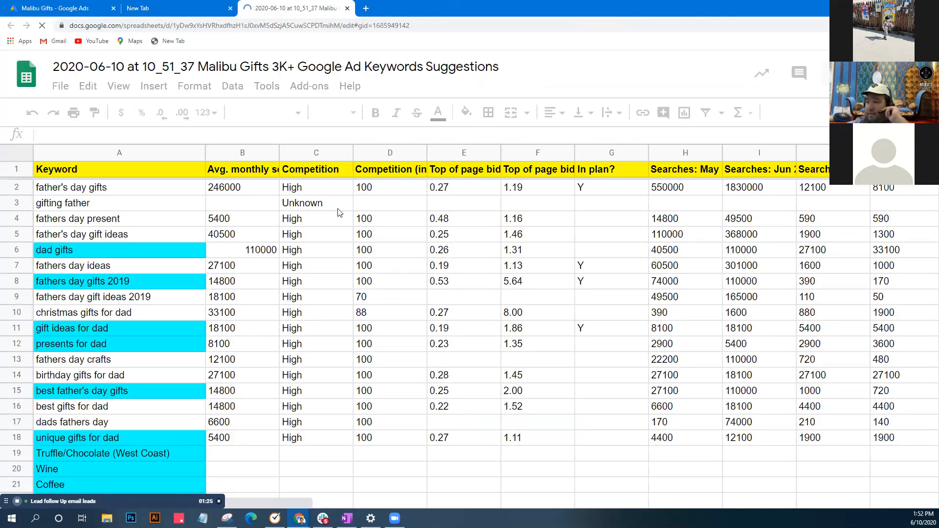
pyautogui.click(184, 208)
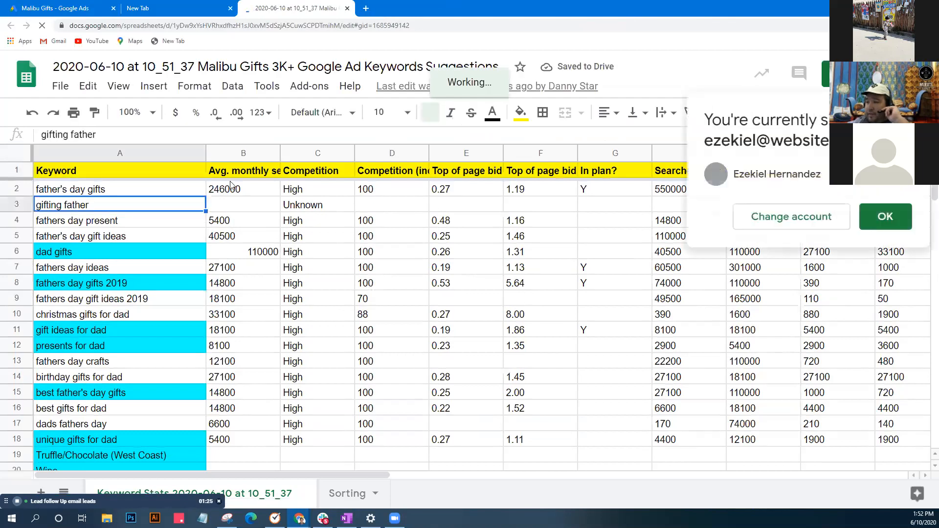
pyautogui.click(230, 191)
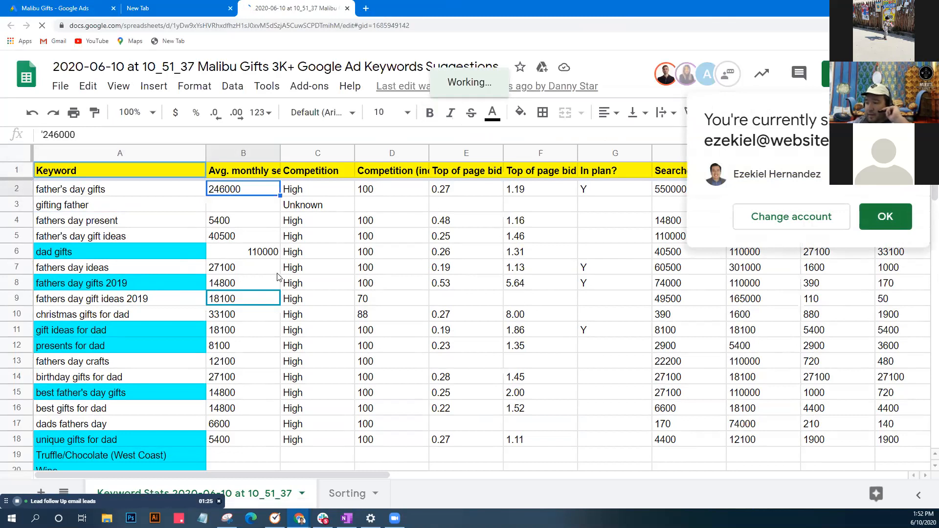
# - Return to the responsive search ad and enter "Great Dad Gifts For Sale Online" in the first empty headline
pyautogui.click(184, 9)
pyautogui.click(35, 7)
pyautogui.write('G')
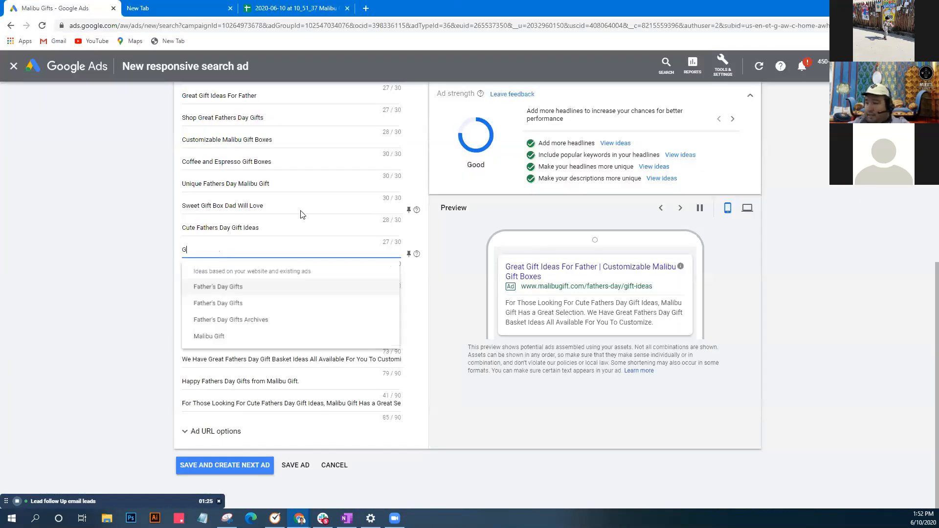
pyautogui.write('reat Dad Gifts For Sale Online')
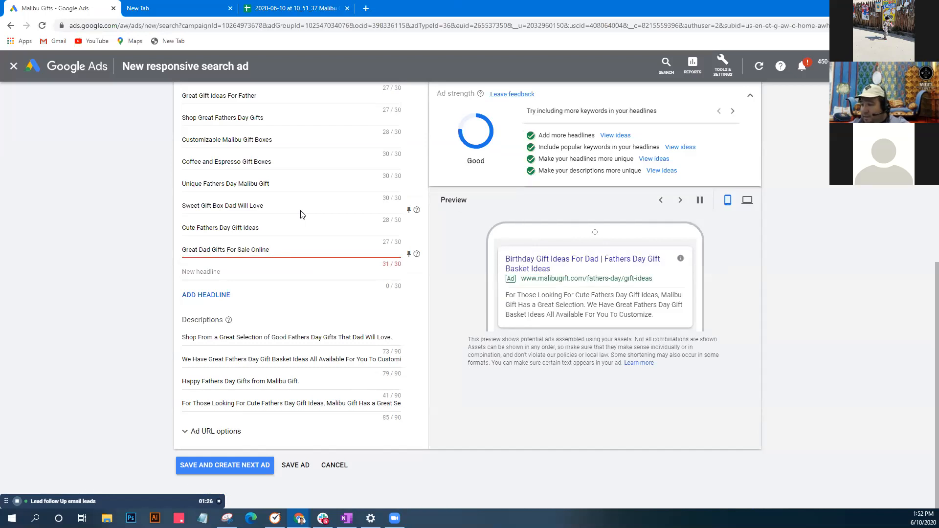
# - Try ending the new headline with "Delivered" in place of "For Sale Online"
pyautogui.press('BackSpace')
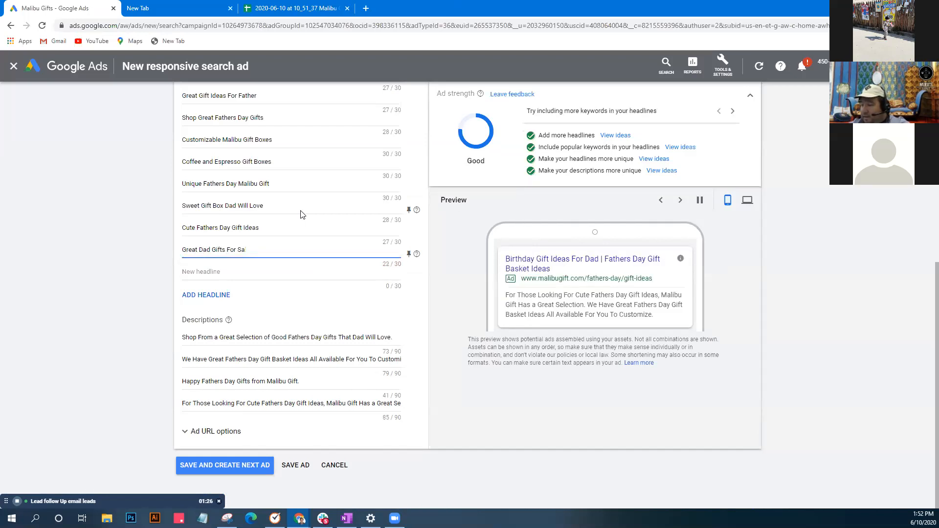
pyautogui.press('BackSpace')
pyautogui.press('BackSpace')
pyautogui.press('BackSpace')
pyautogui.write('Deliv')
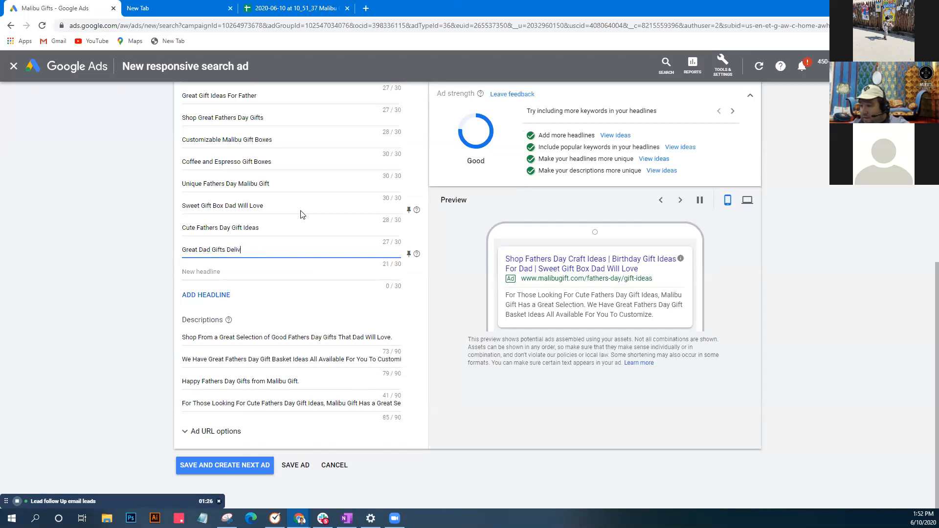
pyautogui.write('ered To you')
pyautogui.press('BackSpace')
pyautogui.press('BackSpace')
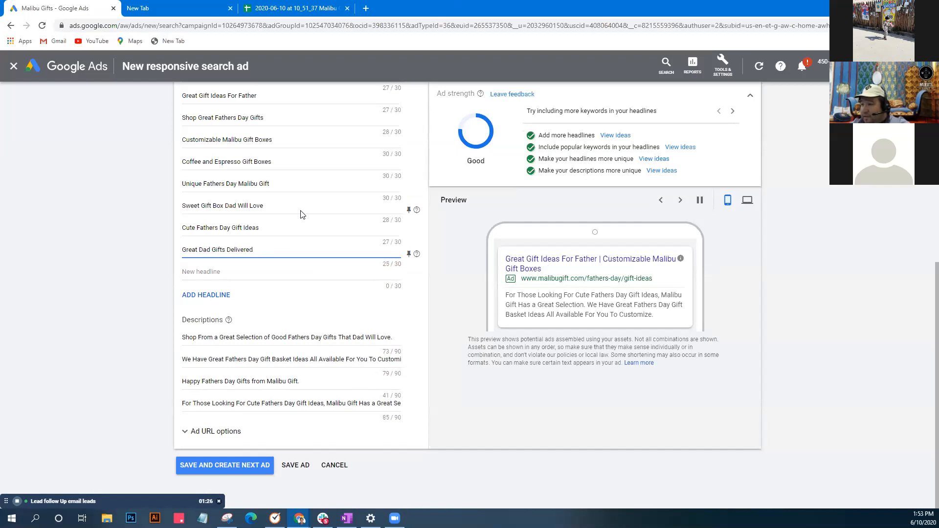
# - Change the ending of the new headline so it reads "Great Dad Gifts Shipped to Dad"
pyautogui.press('BackSpace')
pyautogui.press('BackSpace')
pyautogui.press('BackSpace')
pyautogui.press('BackSpace')
pyautogui.press('BackSpace')
pyautogui.press('BackSpace')
pyautogui.press('BackSpace')
pyautogui.write('Shipped to Dad')
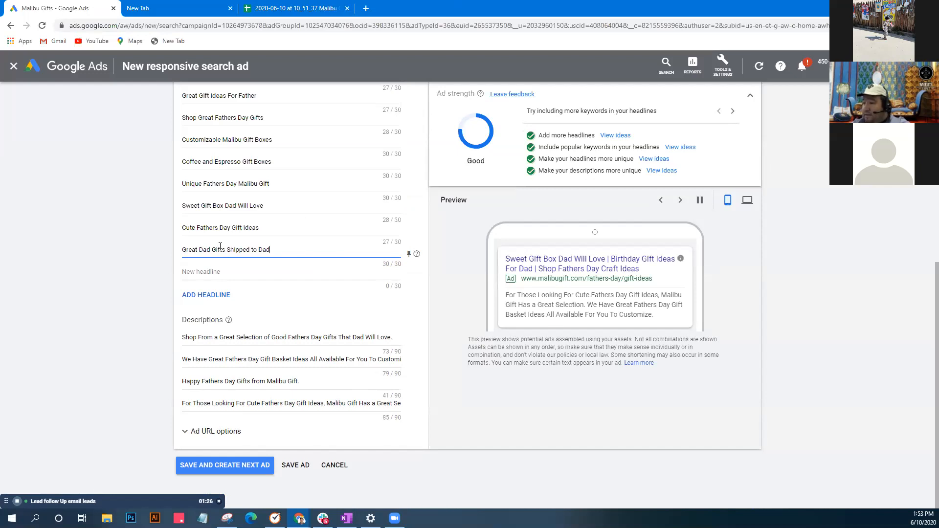
# - Examine the Keyword Stats sheet and its average monthly searches for an idea for the last empty headline
pyautogui.click(269, 273)
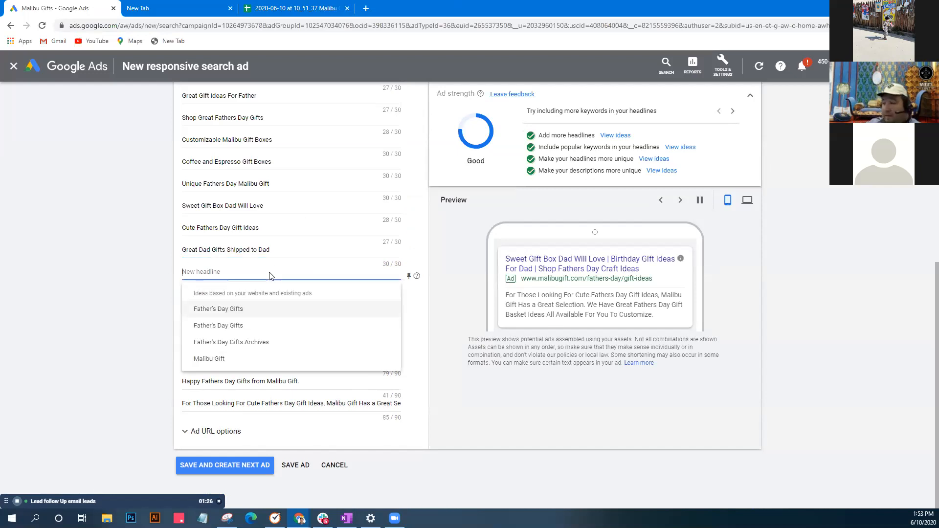
pyautogui.click(263, 10)
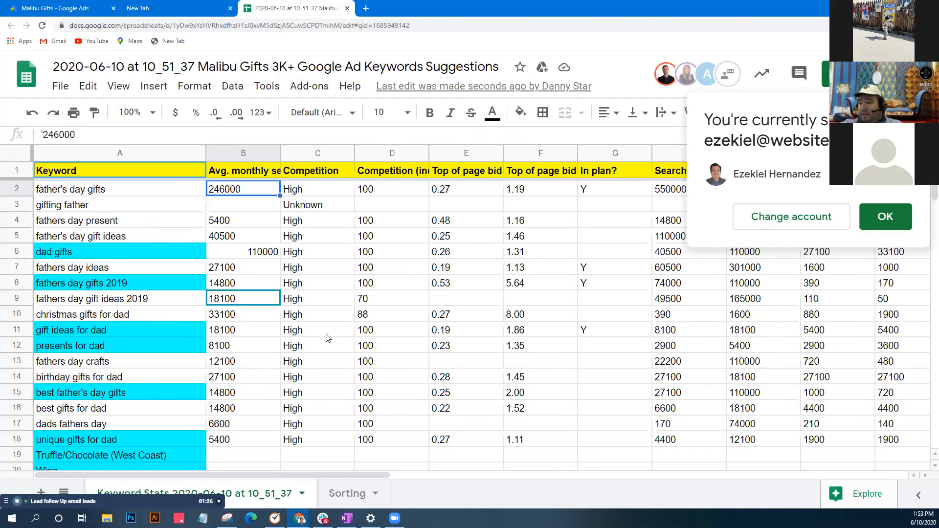
pyautogui.scroll(-4, 327, 338)
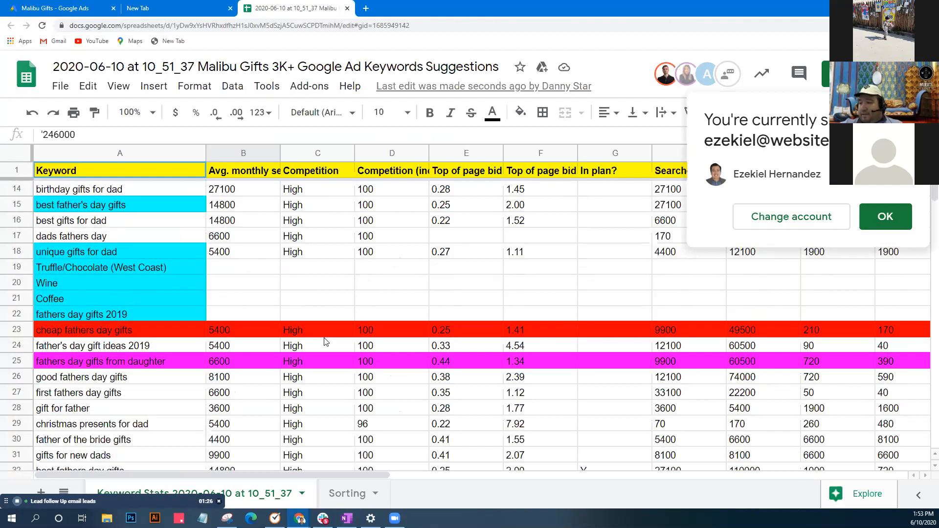
pyautogui.scroll(4, 325, 341)
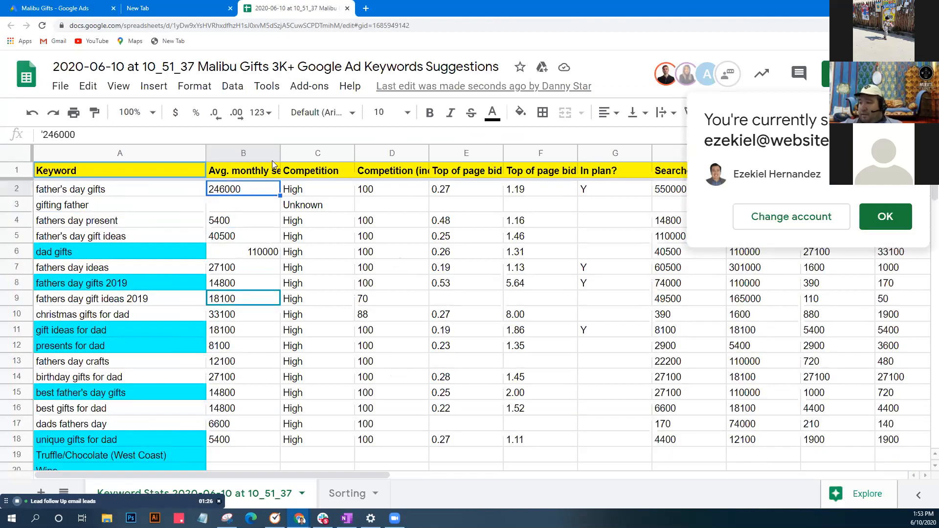
pyautogui.rightClick(245, 153)
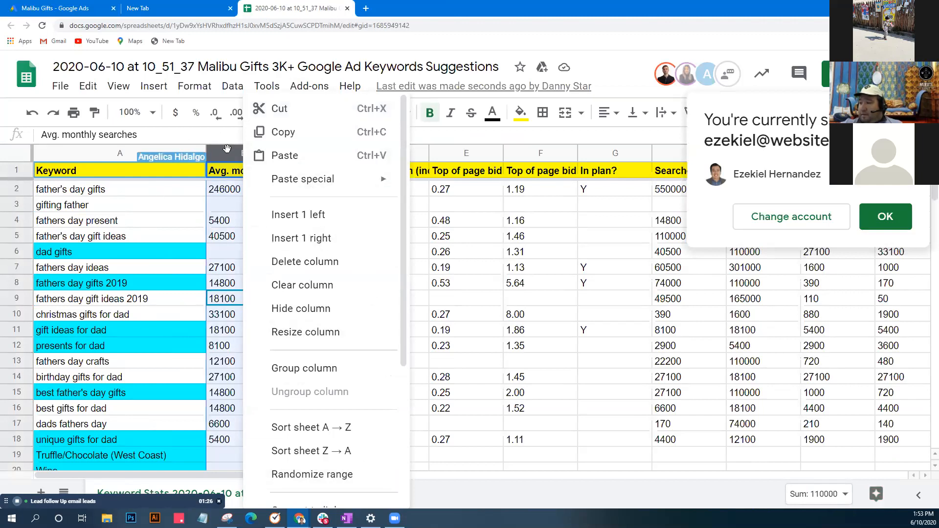
pyautogui.click(155, 5)
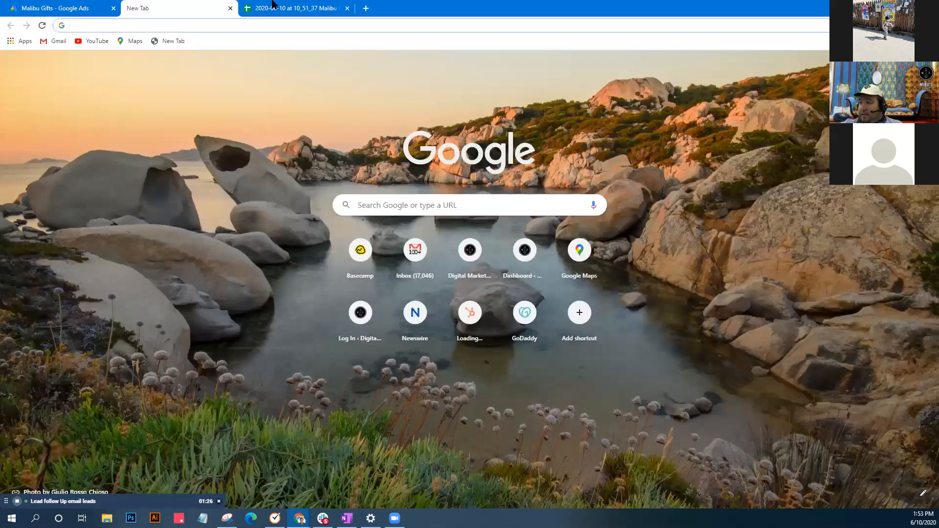
pyautogui.click(279, 8)
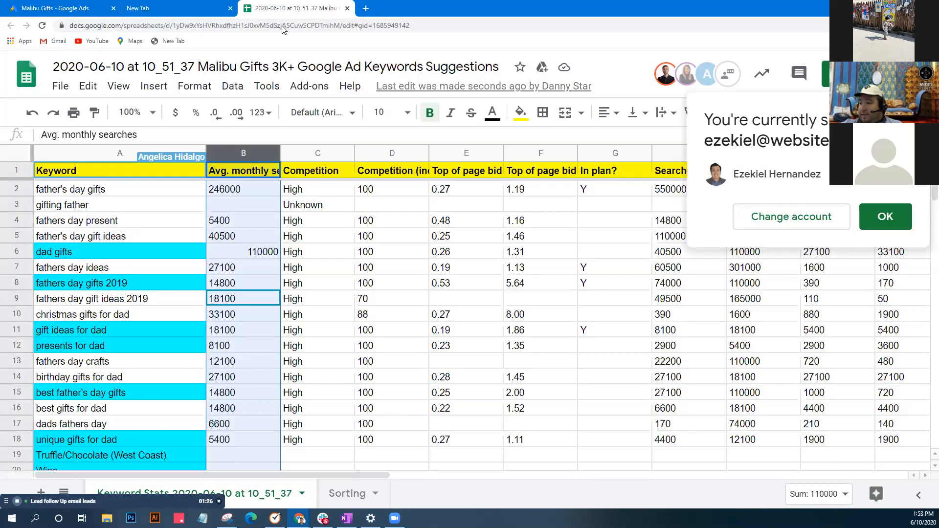
# - Look through the keywords on the Sorting sheet and select the "homemade fathers day gift ideas" cell
pyautogui.click(345, 494)
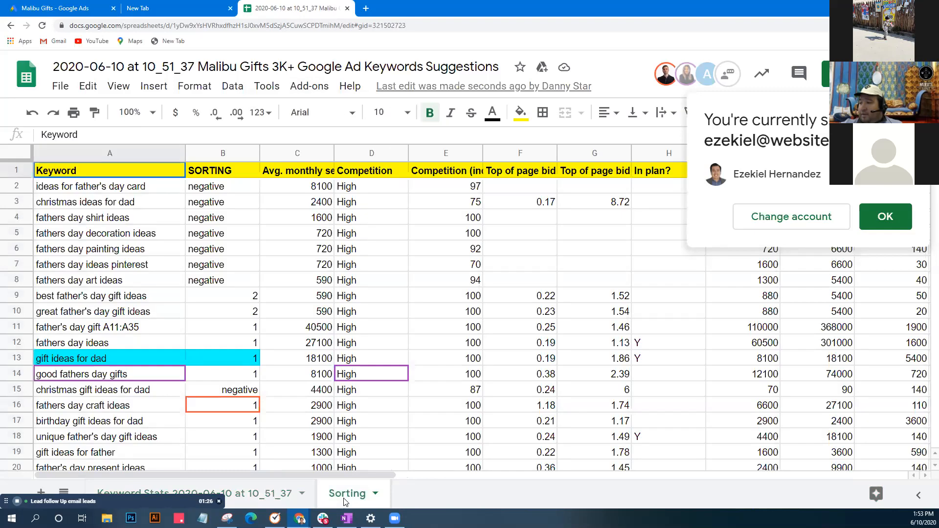
pyautogui.scroll(-1, 300, 325)
pyautogui.scroll(1, 299, 325)
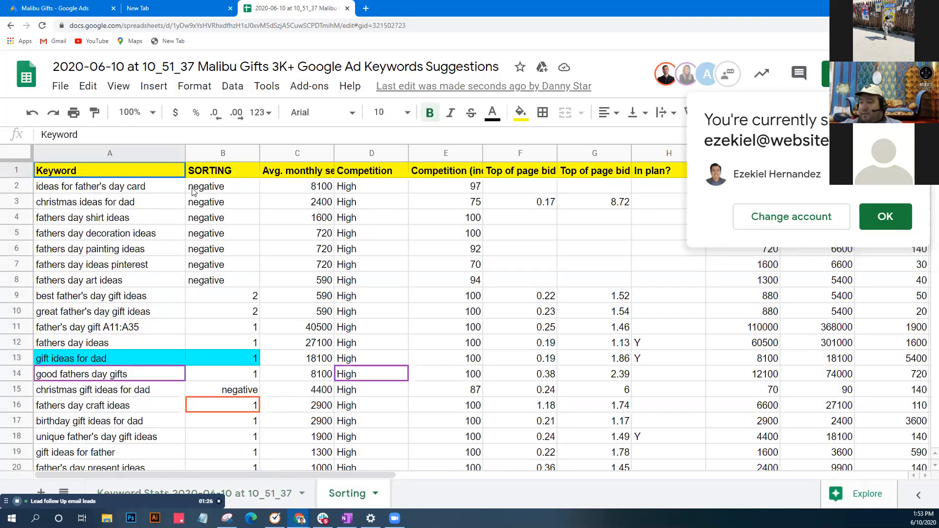
pyautogui.scroll(-3, 220, 250)
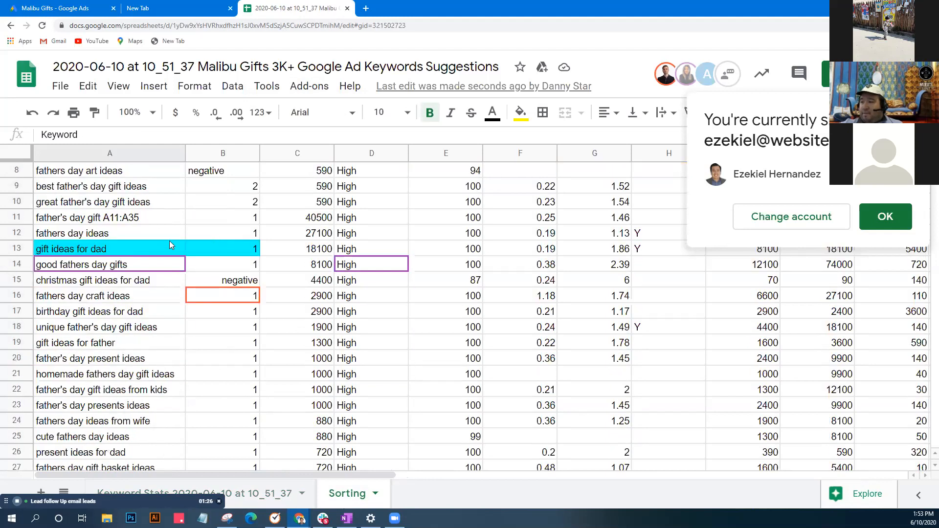
pyautogui.scroll(1, 231, 246)
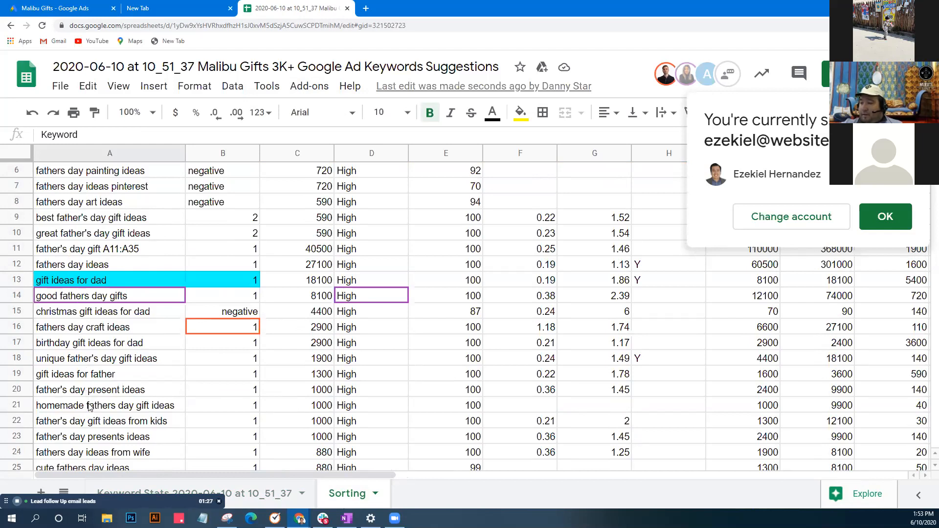
pyautogui.click(126, 409)
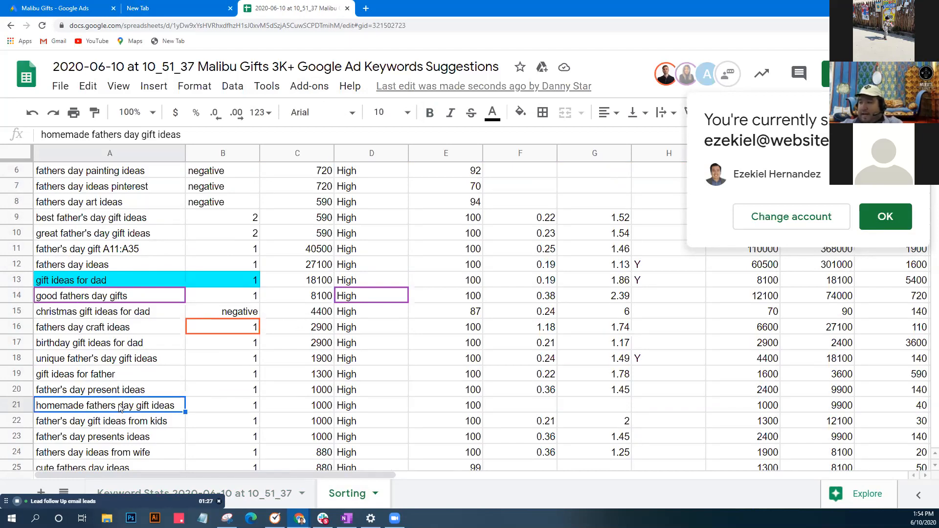
# - Switch to the Google Ads responsive search ad and enter "Homemade Fathers Day Gifts" as the last empty headline
pyautogui.click(80, 8)
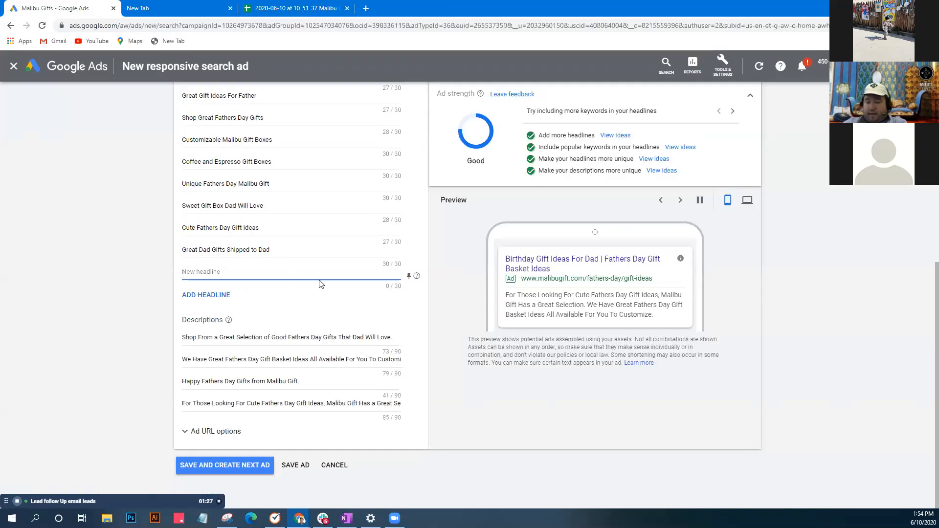
pyautogui.write('Homemade Fathers Day Gif')
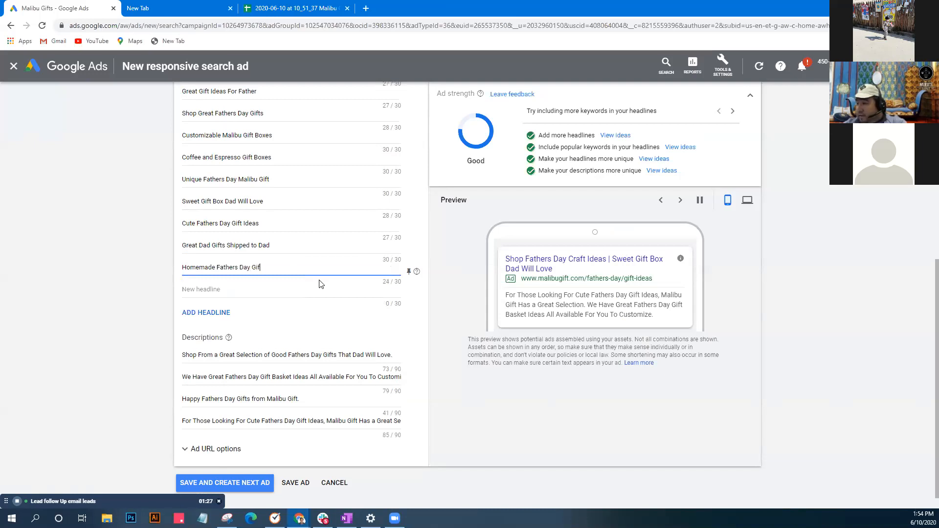
pyautogui.write('t Ideas')
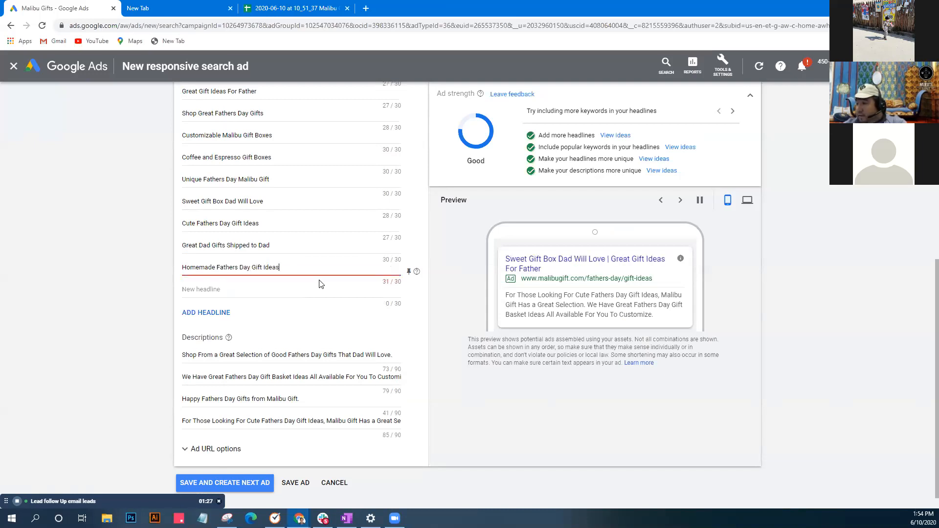
pyautogui.press('BackSpace')
pyautogui.press('BackSpace')
pyautogui.press('BackSpace')
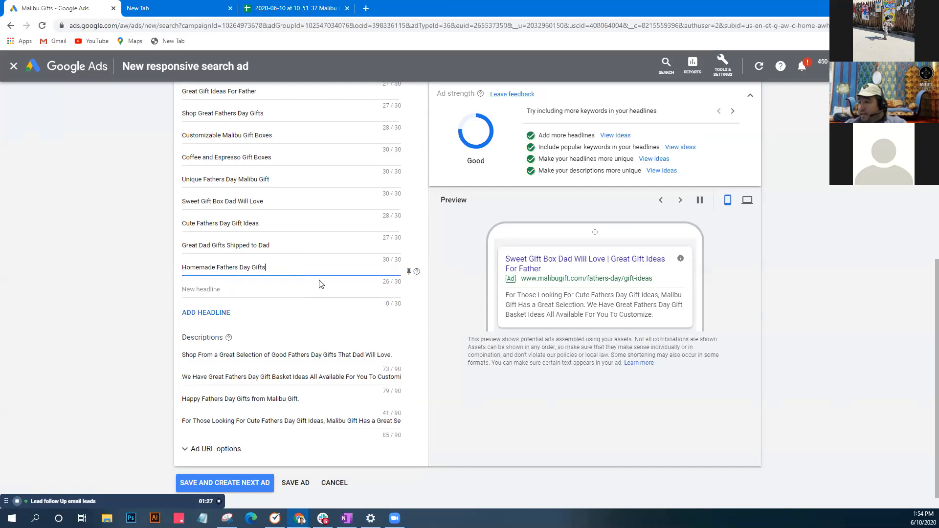
pyautogui.scroll(1, 340, 340)
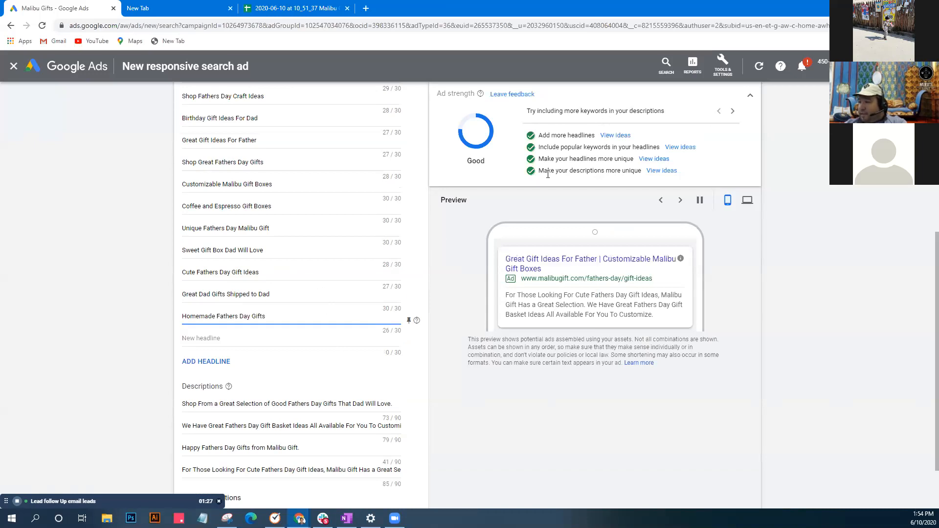
# - Extend the "Happy Fathers Day Gifts from Malibu Gift." description with "Treat Dad to The Best Homemade Fathers Day Gifts", save the ad and begin the next one
pyautogui.scroll(-2, 417, 433)
pyautogui.click(355, 381)
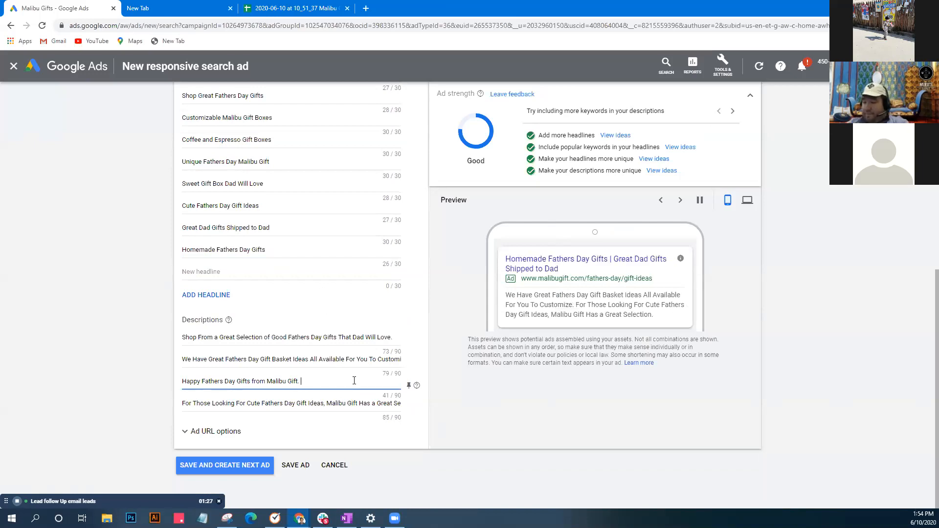
pyautogui.write('Treat Dad to')
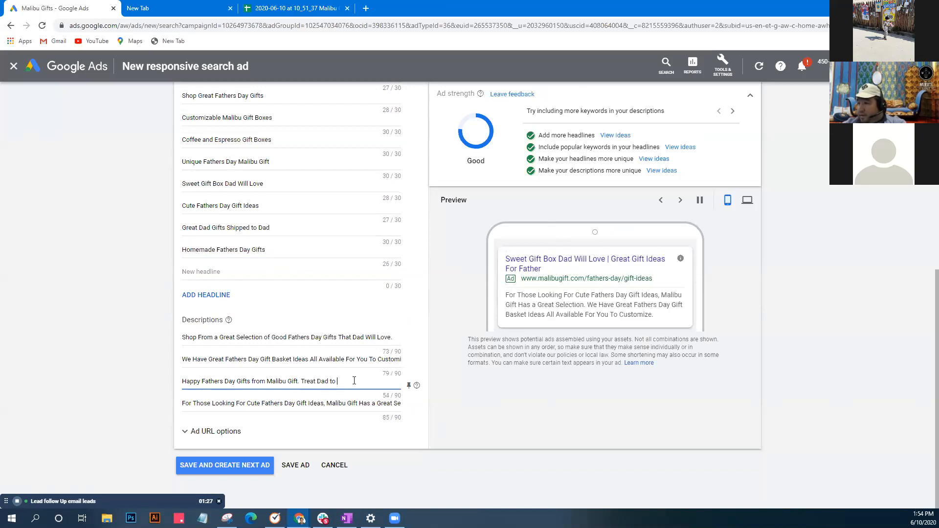
pyautogui.write(' The Best Homemade F')
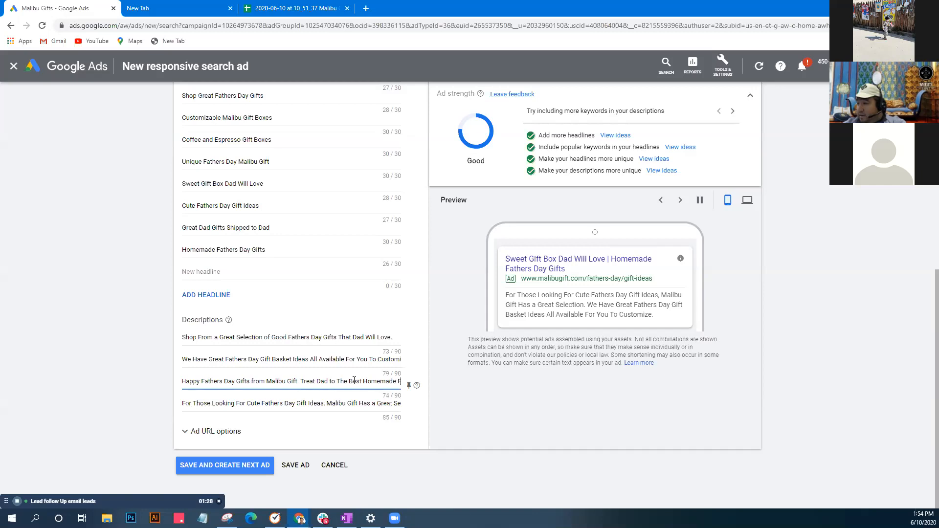
pyautogui.write('athers Day')
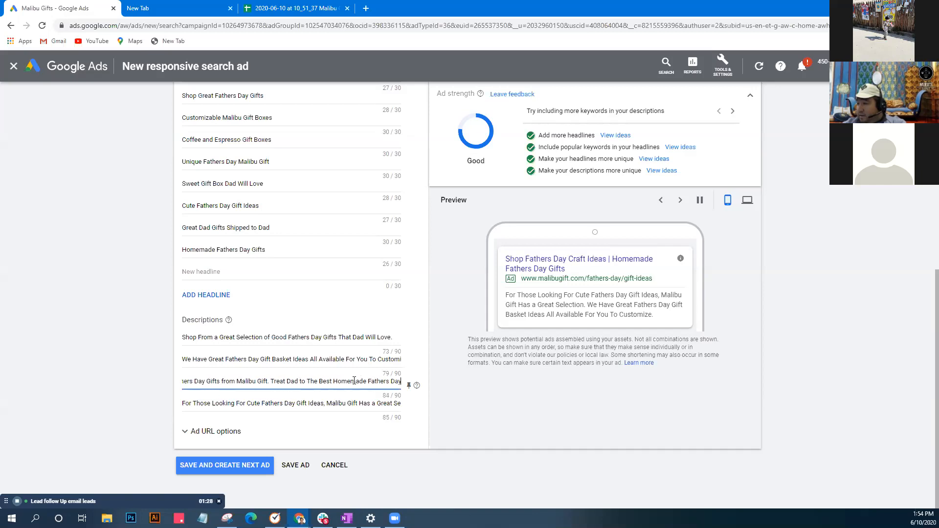
pyautogui.write(' Gifts')
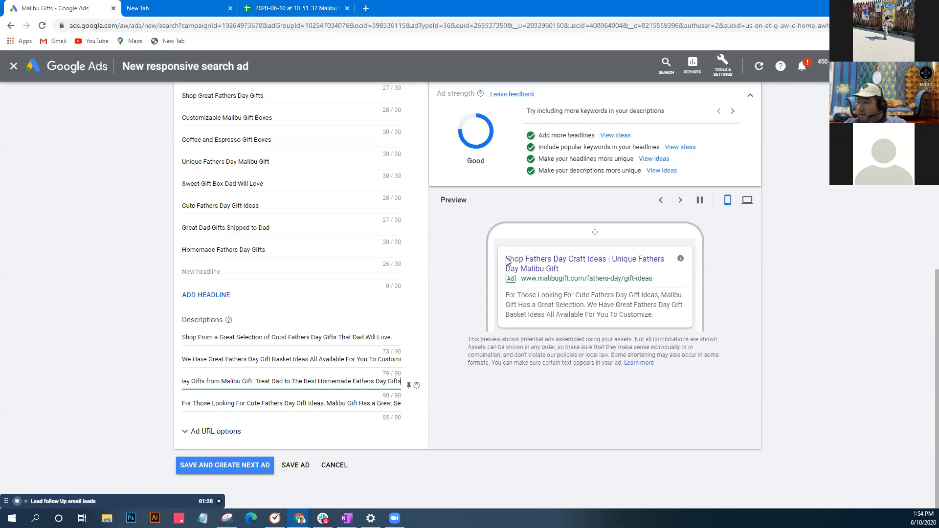
pyautogui.click(254, 469)
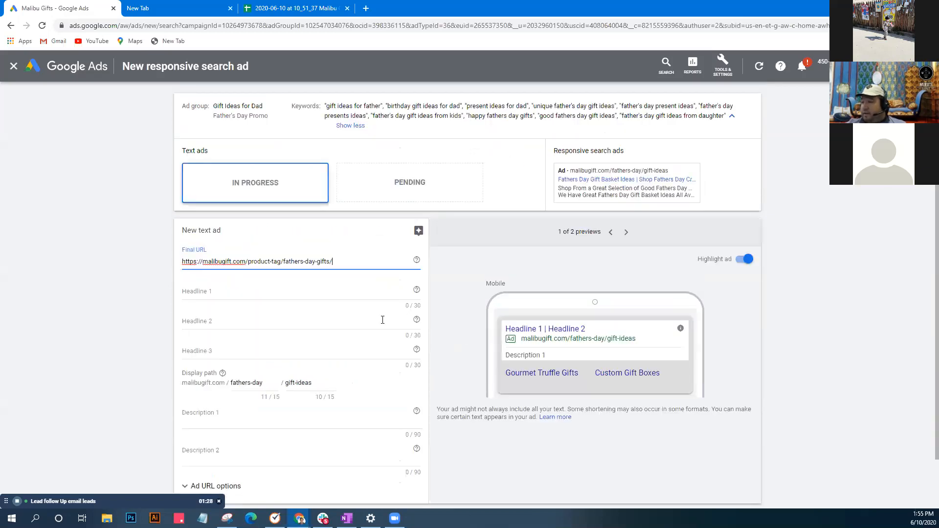
# - Try to save the new text ad with its headlines and descriptions left blank
pyautogui.scroll(-1, 383, 320)
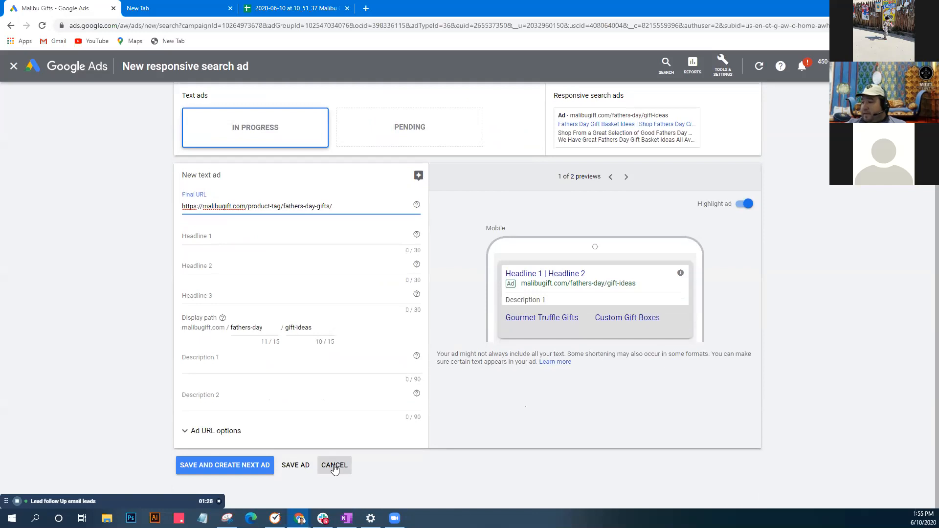
pyautogui.click(234, 466)
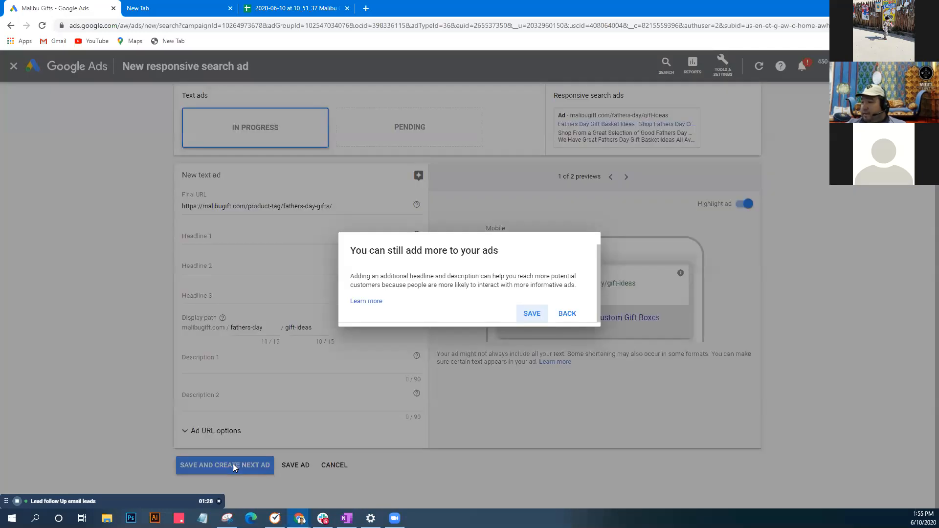
pyautogui.click(532, 312)
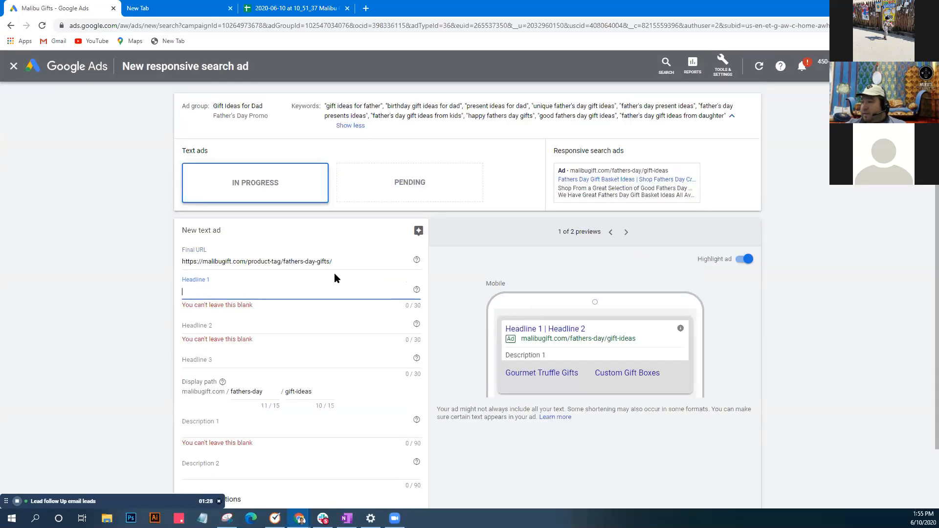
# - Cancel the blank text ad and leave the ad creation page without saving it
pyautogui.scroll(-2, 335, 278)
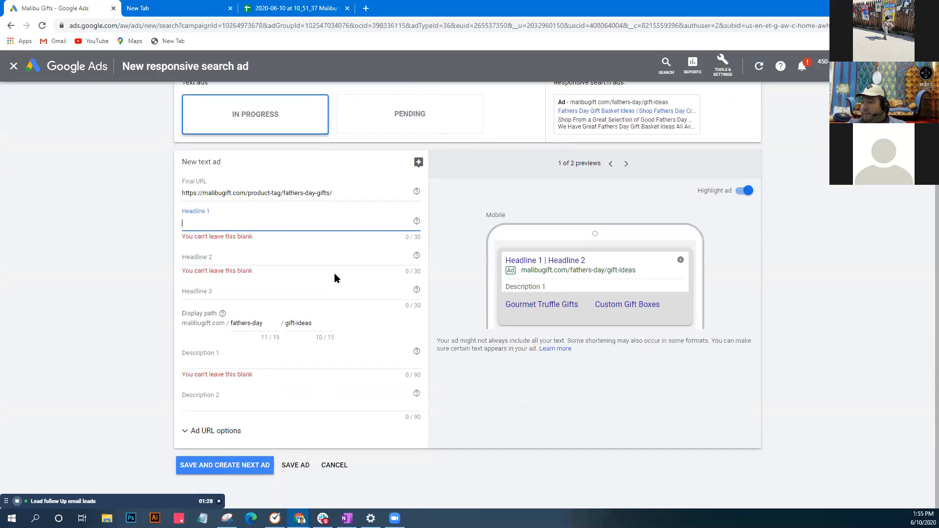
pyautogui.click(328, 465)
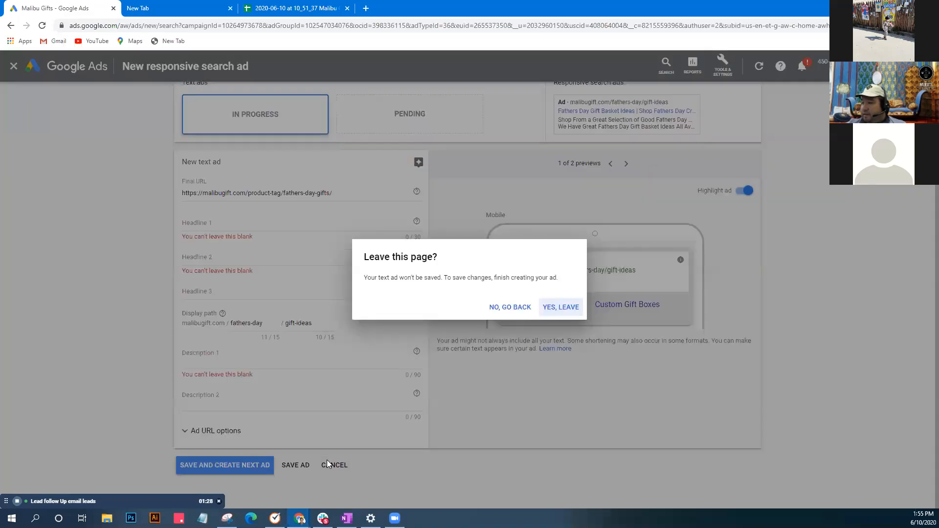
pyautogui.click(558, 306)
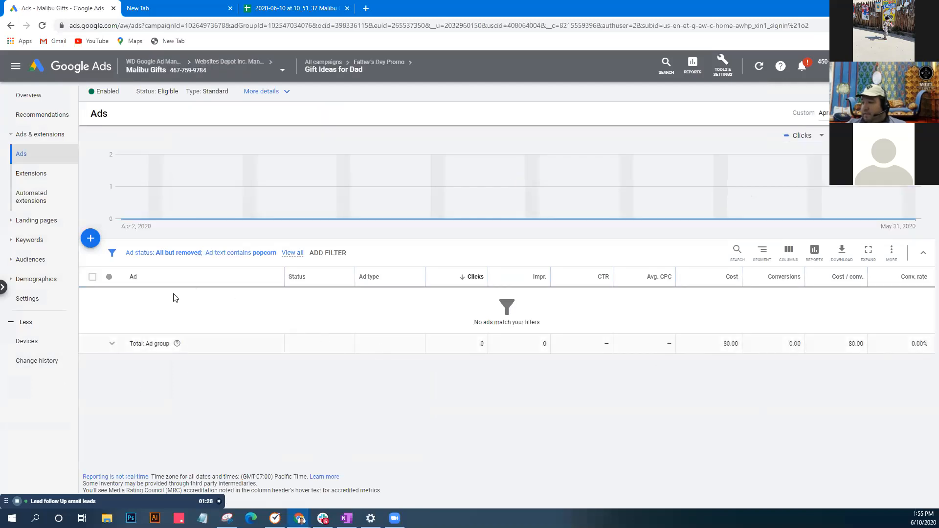
# - Set the ads list's ad status filter to All and remove the "Ad text contains popcorn" filter
pyautogui.click(284, 254)
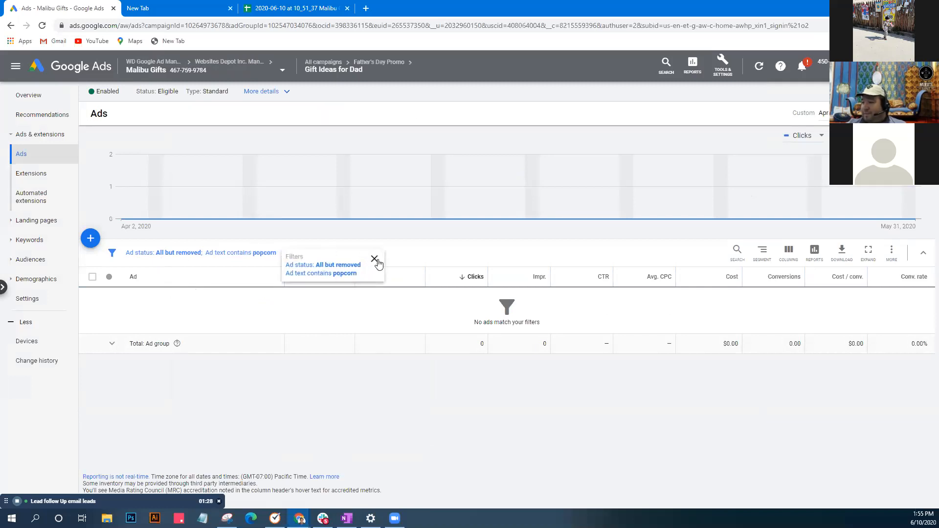
pyautogui.click(376, 260)
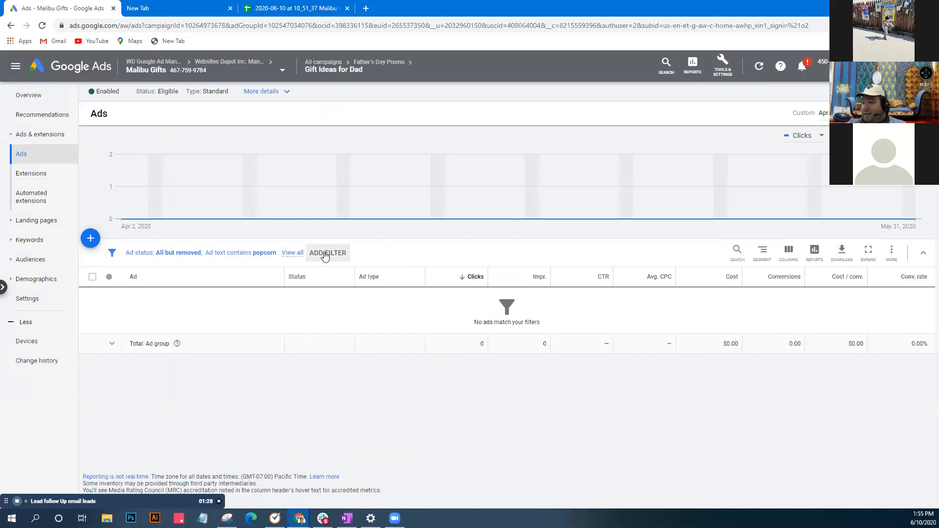
pyautogui.click(257, 253)
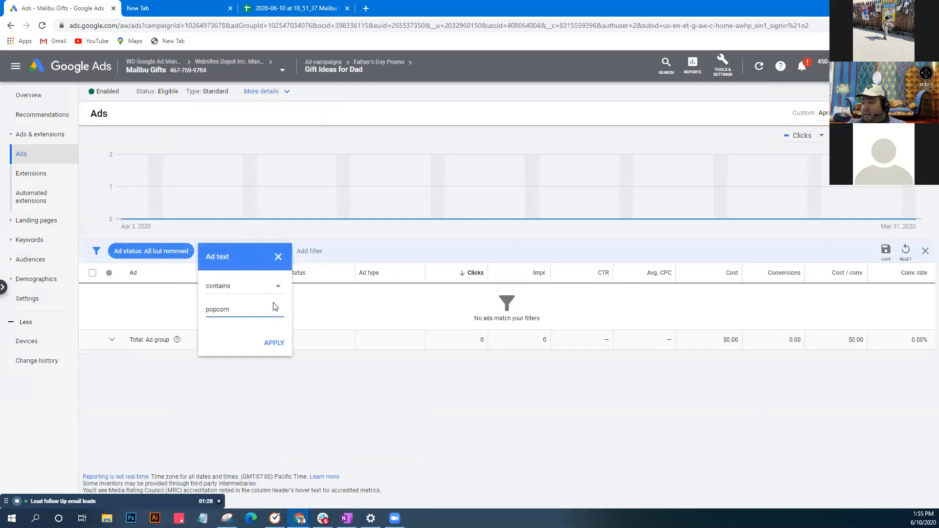
pyautogui.click(150, 252)
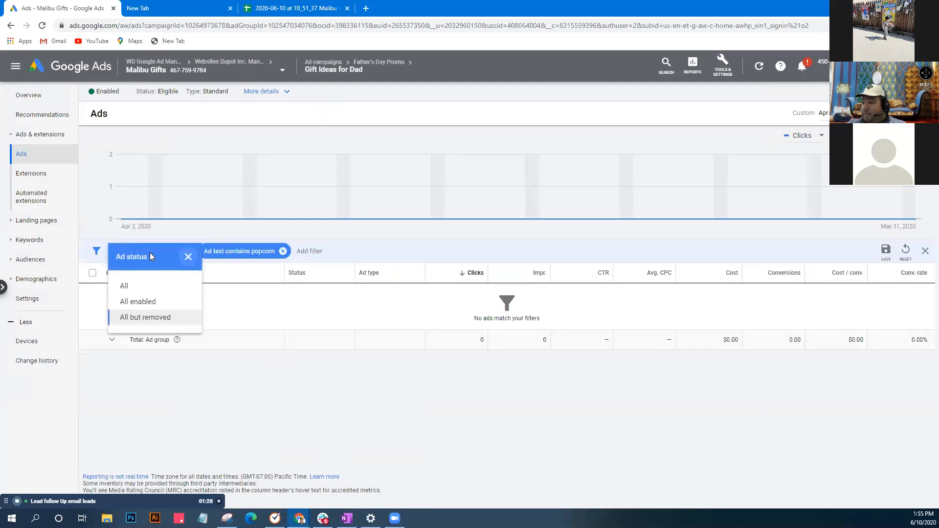
pyautogui.click(153, 301)
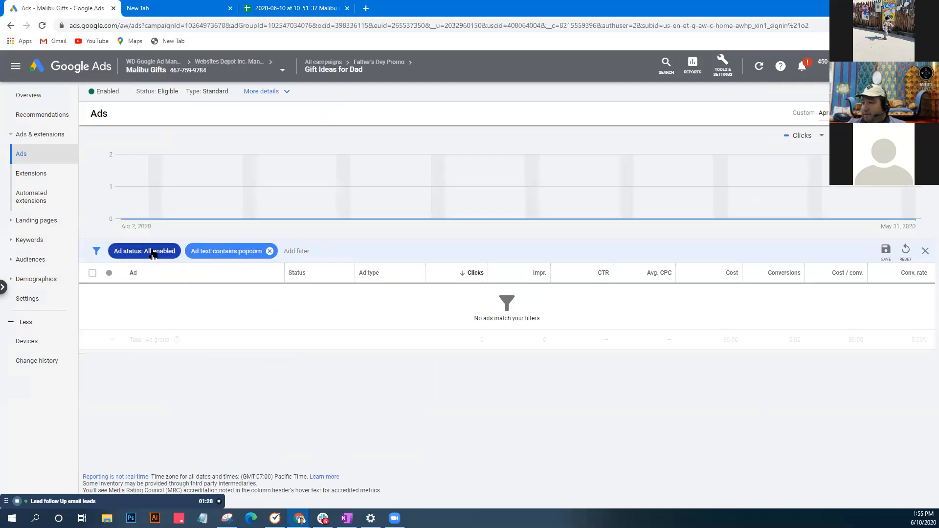
pyautogui.click(152, 253)
pyautogui.click(149, 287)
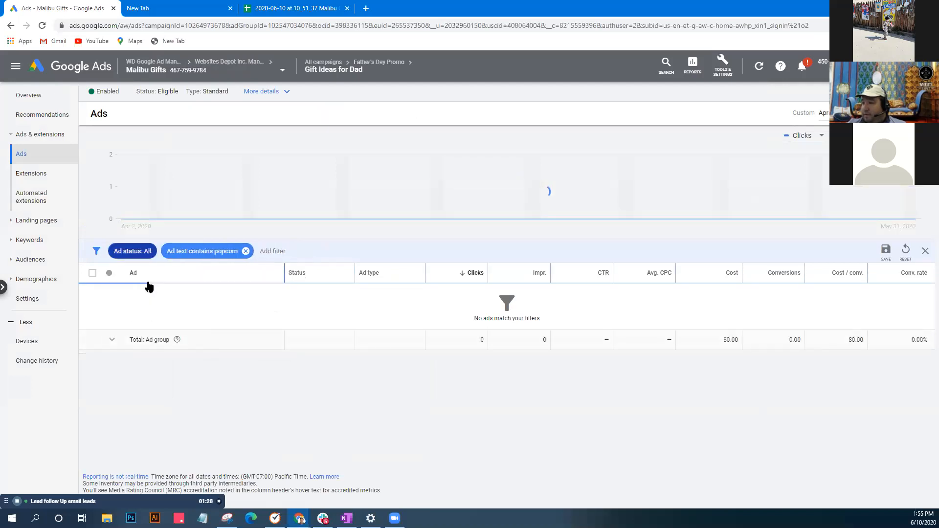
pyautogui.click(245, 251)
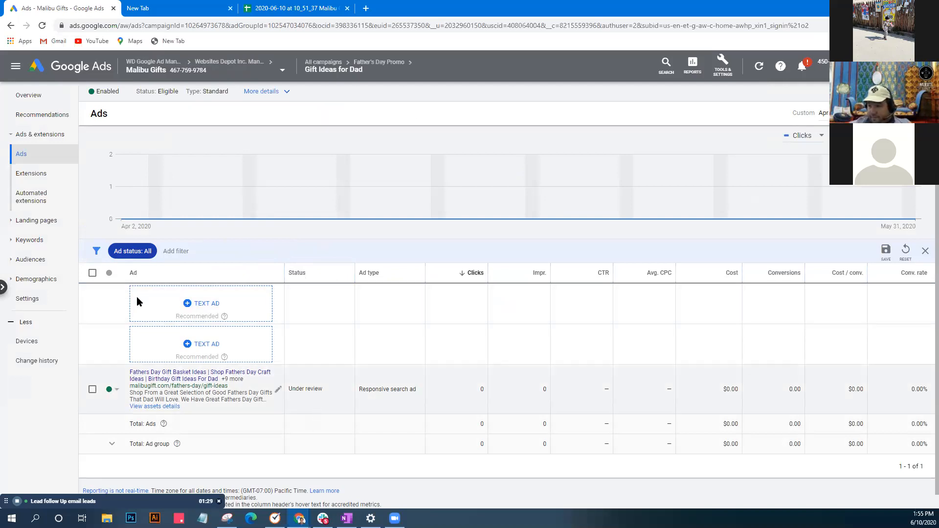
# - Open the extensions of the Gift Ideas for Dad ad group
pyautogui.click(47, 176)
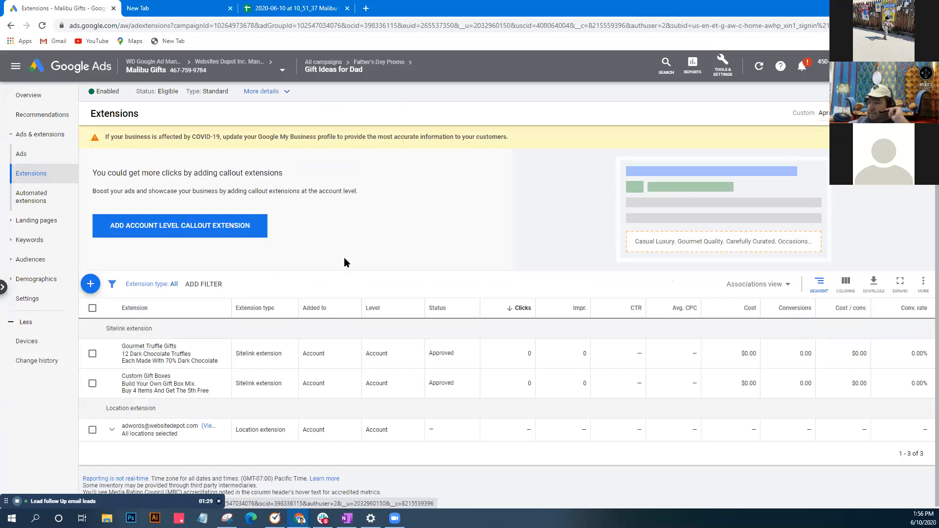
# - Try to add the Gourmet Truffle Gifts sitelink extension to the account, and clear the selection
pyautogui.click(92, 354)
pyautogui.click(92, 383)
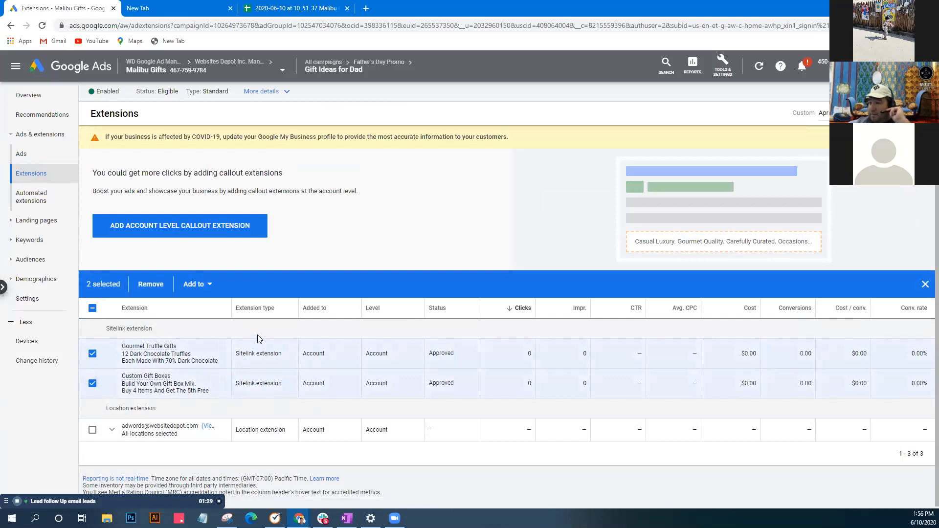
pyautogui.click(209, 288)
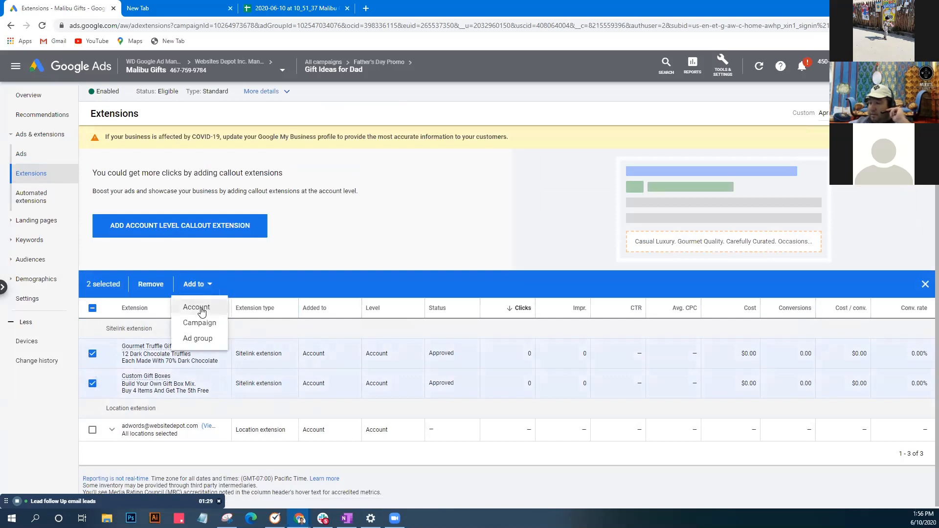
pyautogui.click(93, 384)
pyautogui.click(196, 285)
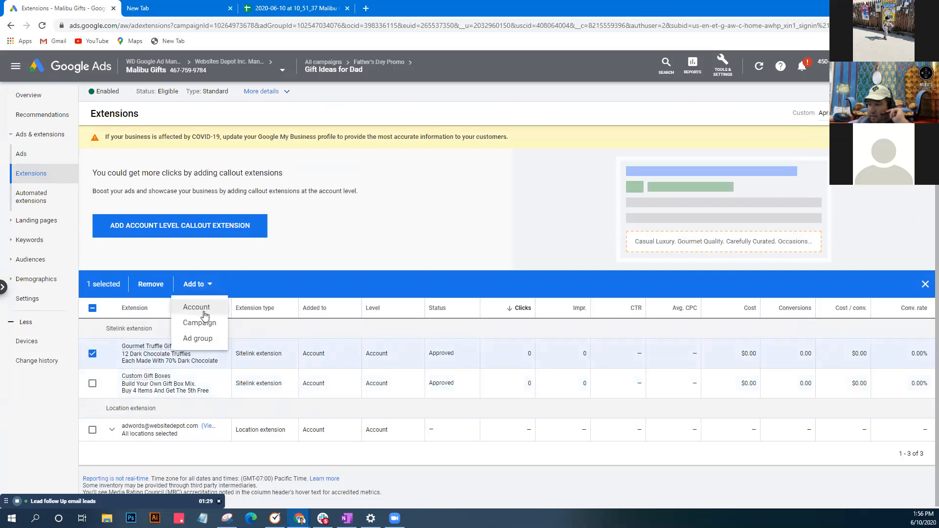
pyautogui.click(206, 309)
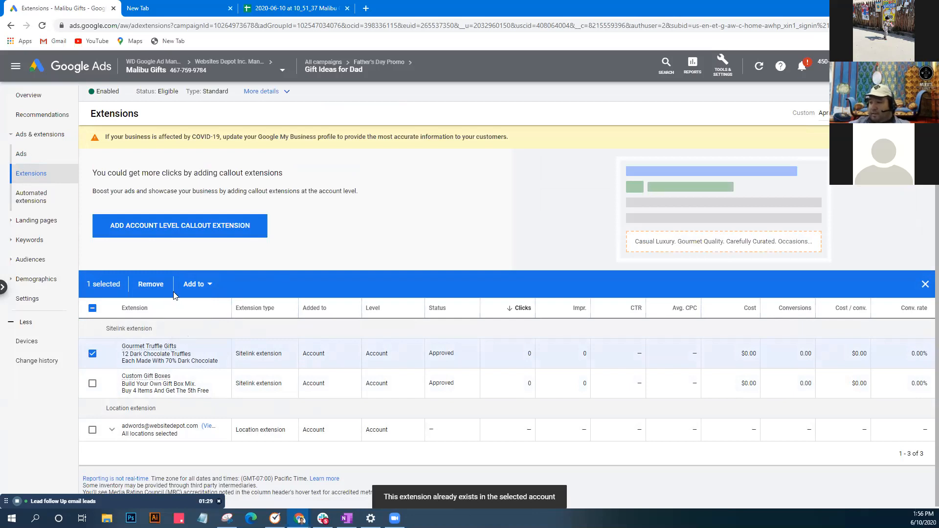
pyautogui.click(93, 353)
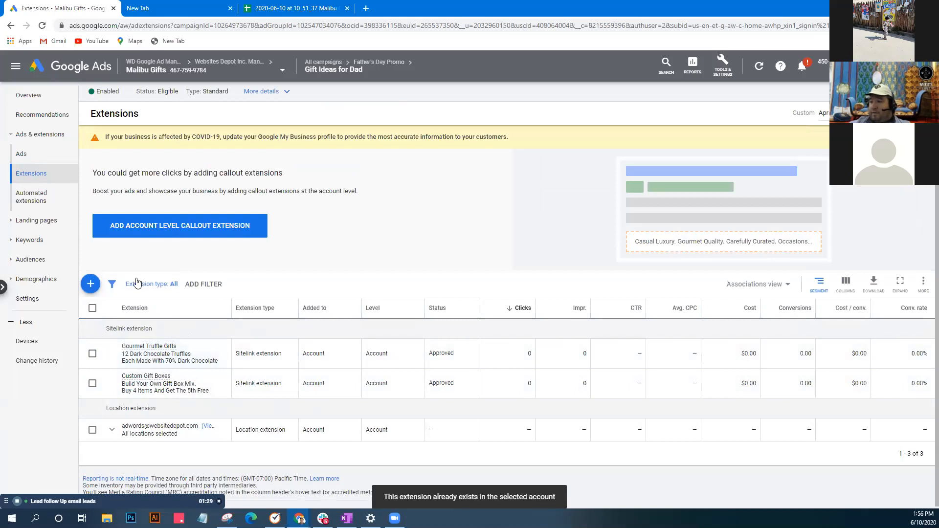
# - Start a new callout extension for the Gift Ideas for Dad ad group with "Homemade Gifts" as callout text 1
pyautogui.click(99, 286)
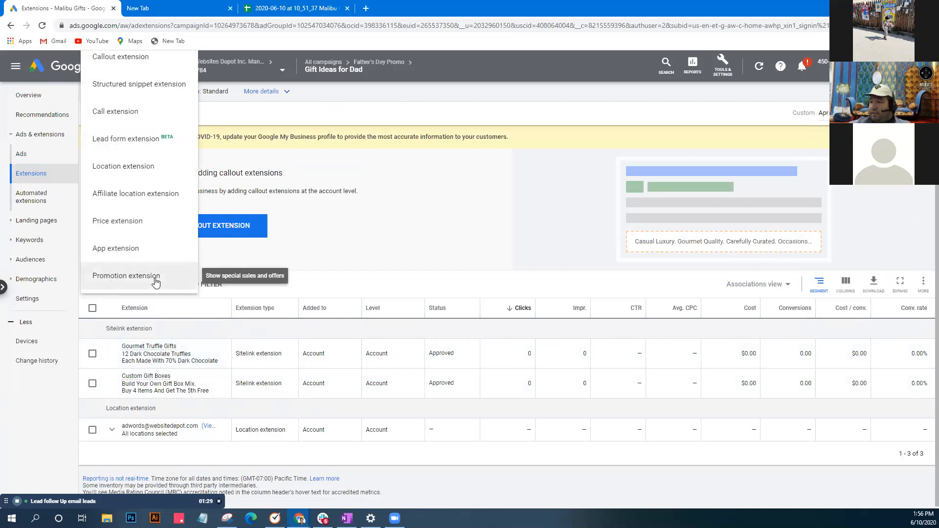
pyautogui.click(165, 58)
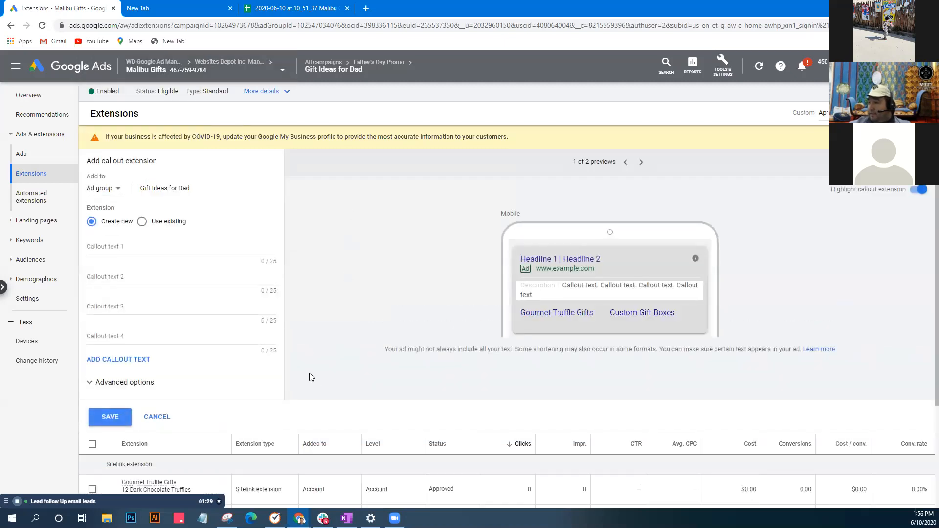
pyautogui.click(162, 245)
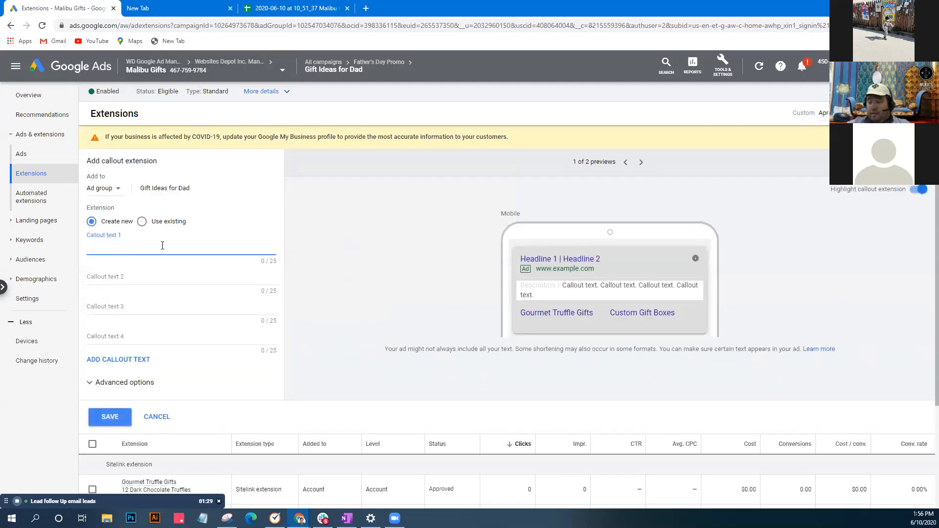
pyautogui.write('Hom')
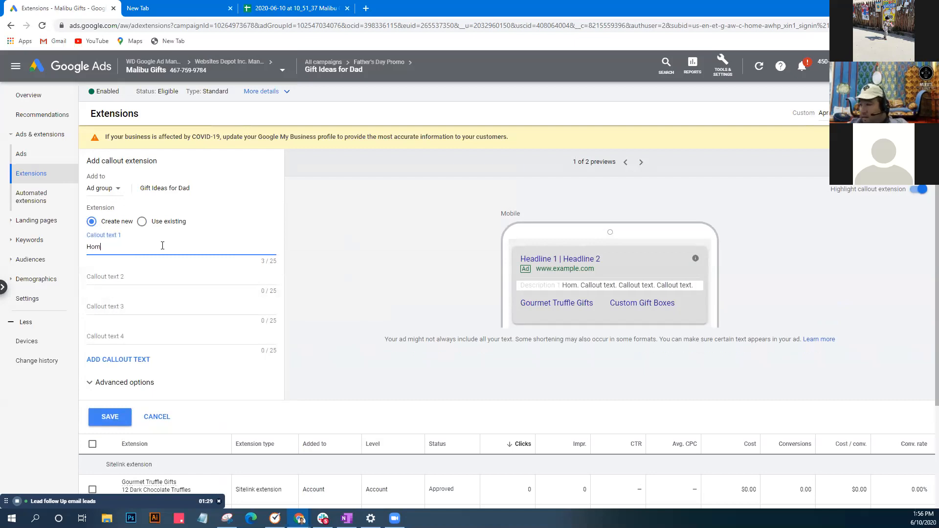
pyautogui.write('emade Gifts')
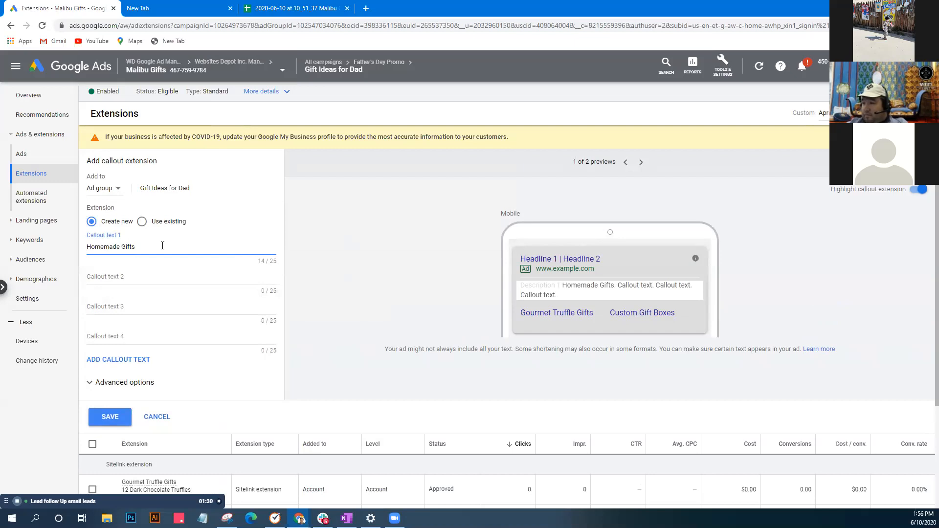
# - Enter "Gourmet Gift Boxes" as callout text 2
pyautogui.press('Tab')
pyautogui.write('Gour')
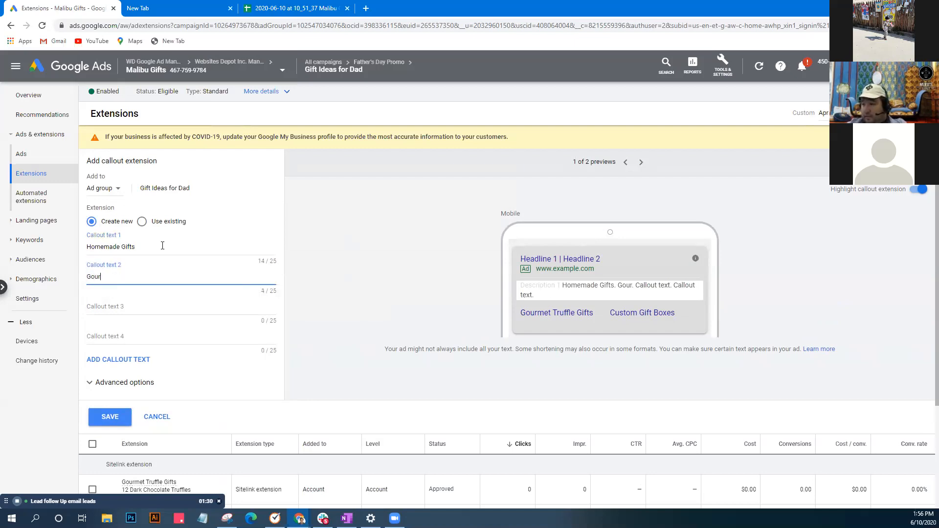
pyautogui.write('met Gift B')
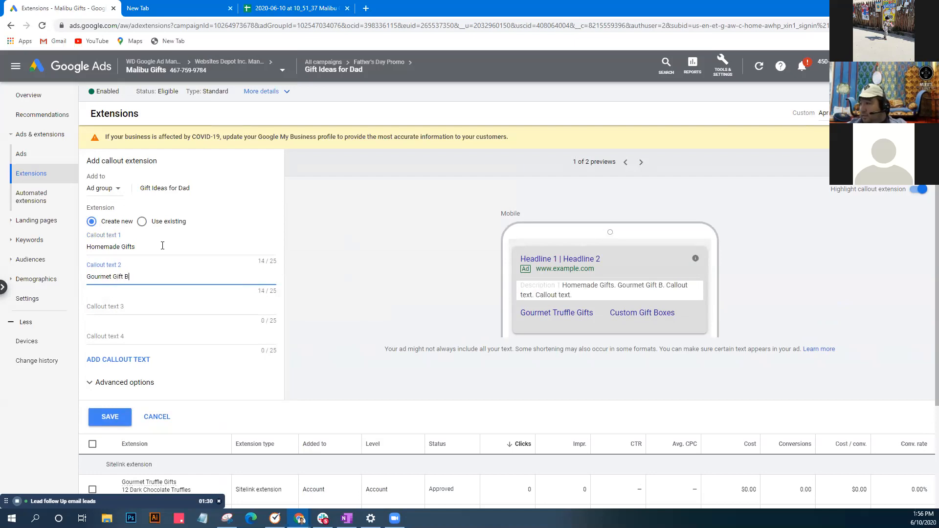
pyautogui.write('oxes For Dad')
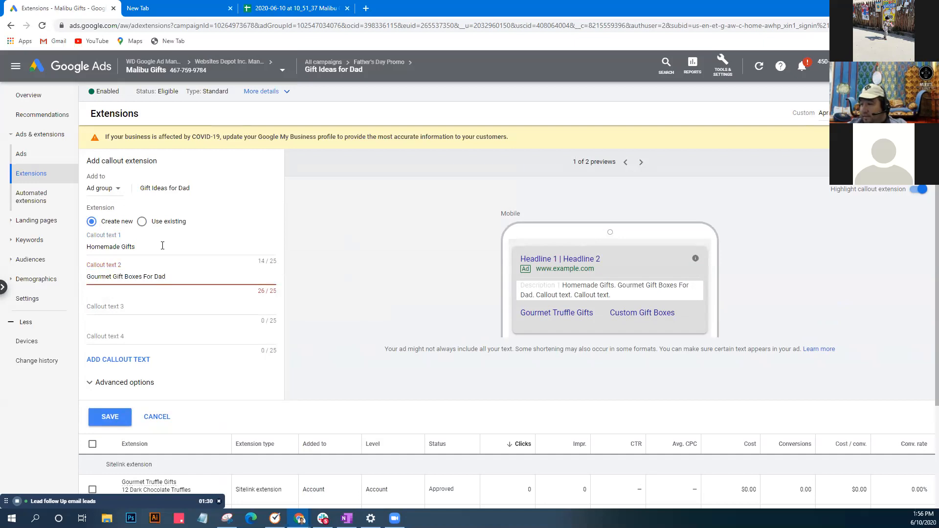
pyautogui.press('BackSpace')
pyautogui.press('BackSpace')
pyautogui.press('BackSpace')
pyautogui.press('BackSpace')
pyautogui.press('BackSpace')
pyautogui.press('BackSpace')
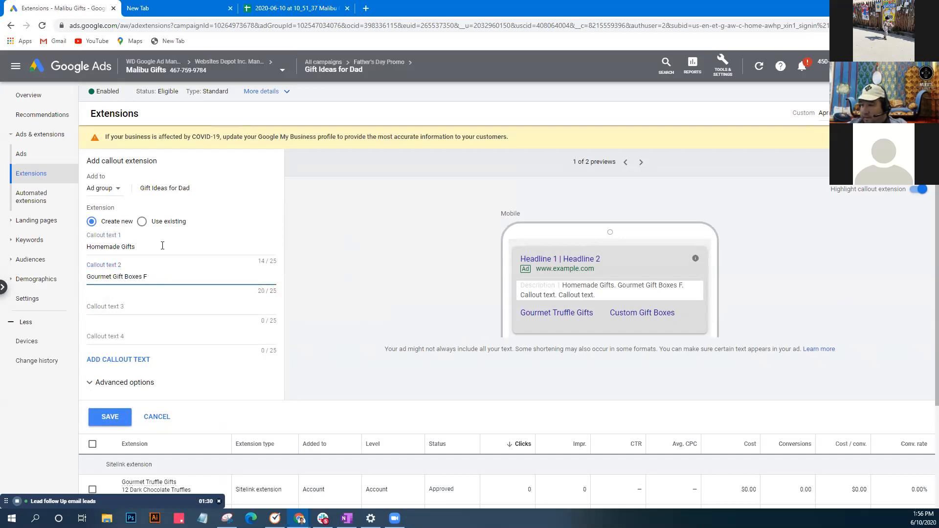
# - Enter "Great For Fathers Day" as callout text 3
pyautogui.press('Tab')
pyautogui.write('Grea')
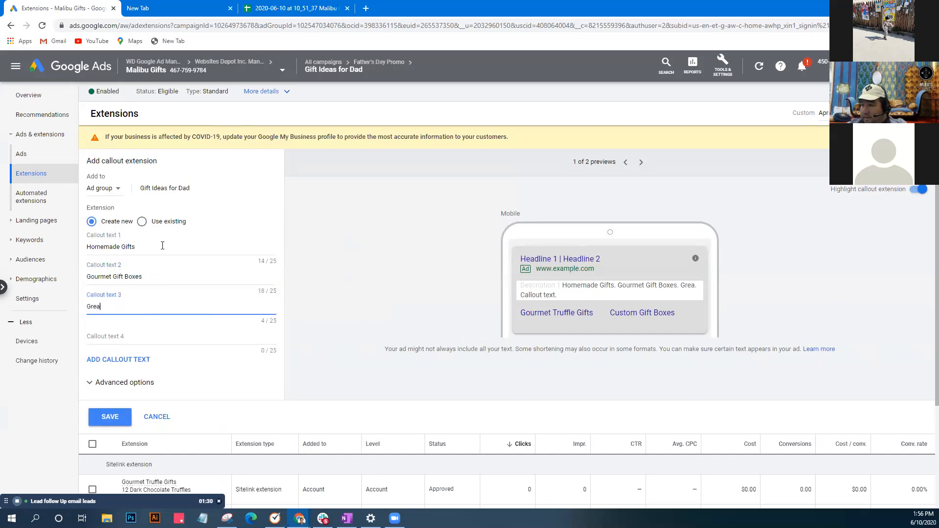
pyautogui.write('t For Fathers Day')
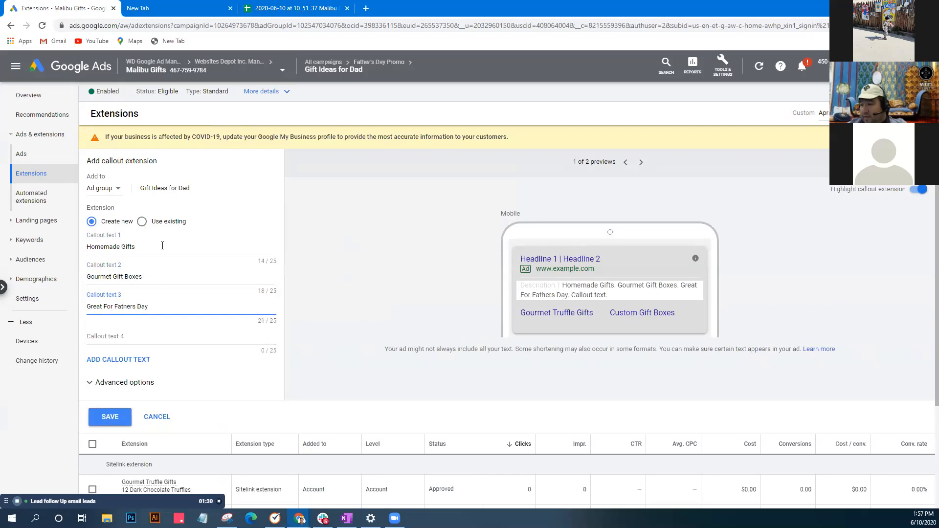
# - Enter "Gourmet Coffee Gift Boxes" as callout text 4
pyautogui.press('Tab')
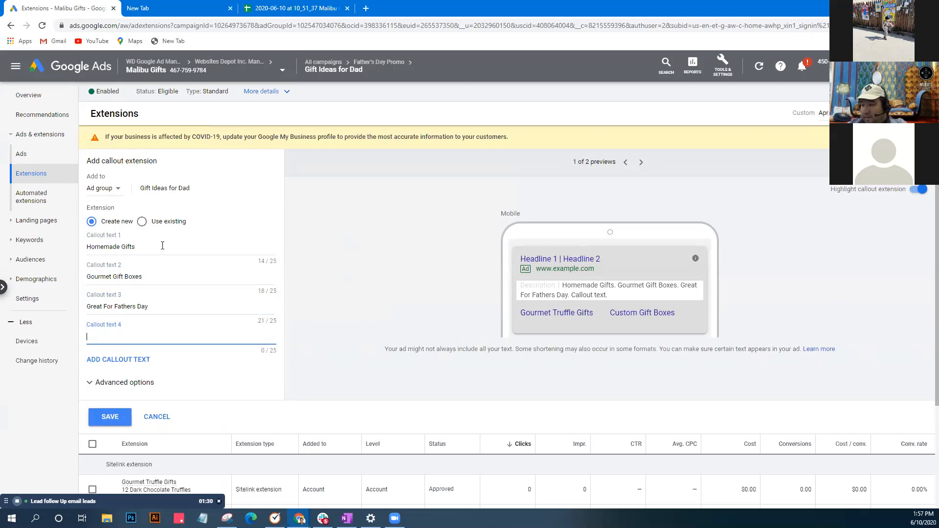
pyautogui.write('Gourmet Co')
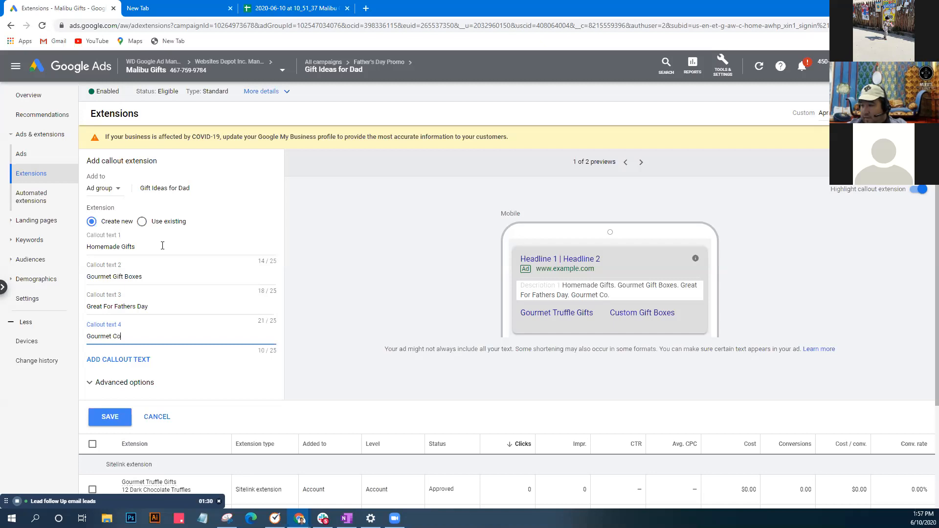
pyautogui.write('ffee, Popcorn, Tr')
pyautogui.press('BackSpace')
pyautogui.press('BackSpace')
pyautogui.press('BackSpace')
pyautogui.press('BackSpace')
pyautogui.press('BackSpace')
pyautogui.press('BackSpace')
pyautogui.press('BackSpace')
pyautogui.press('BackSpace')
pyautogui.press('BackSpace')
pyautogui.press('BackSpace')
pyautogui.press('BackSpace')
pyautogui.press('BackSpace')
pyautogui.press('BackSpace')
pyautogui.write('and Popcorn')
pyautogui.press('BackSpace')
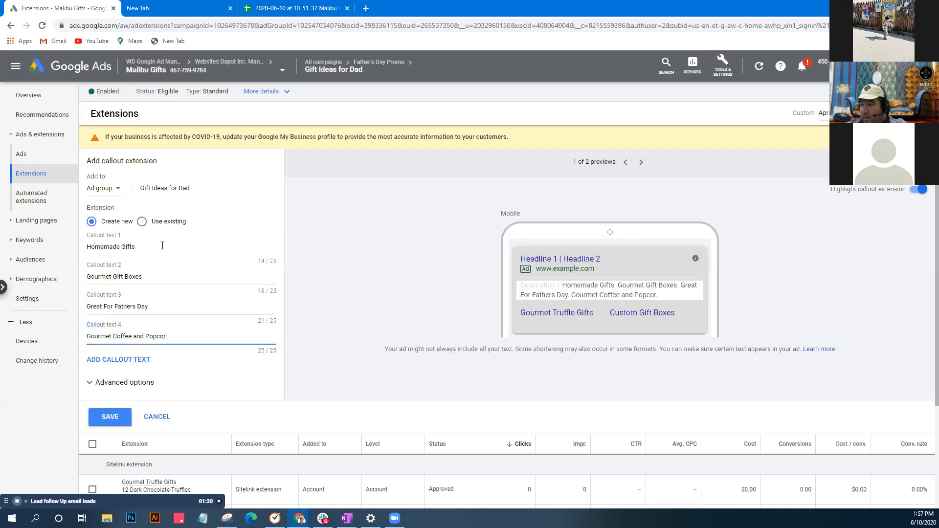
pyautogui.press('BackSpace')
pyautogui.press('BackSpace')
pyautogui.press('BackSpace')
pyautogui.press('BackSpace')
pyautogui.press('BackSpace')
pyautogui.press('BackSpace')
pyautogui.press('BackSpace')
pyautogui.press('BackSpace')
pyautogui.press('BackSpace')
pyautogui.press('BackSpace')
pyautogui.press('BackSpace')
pyautogui.write('&')
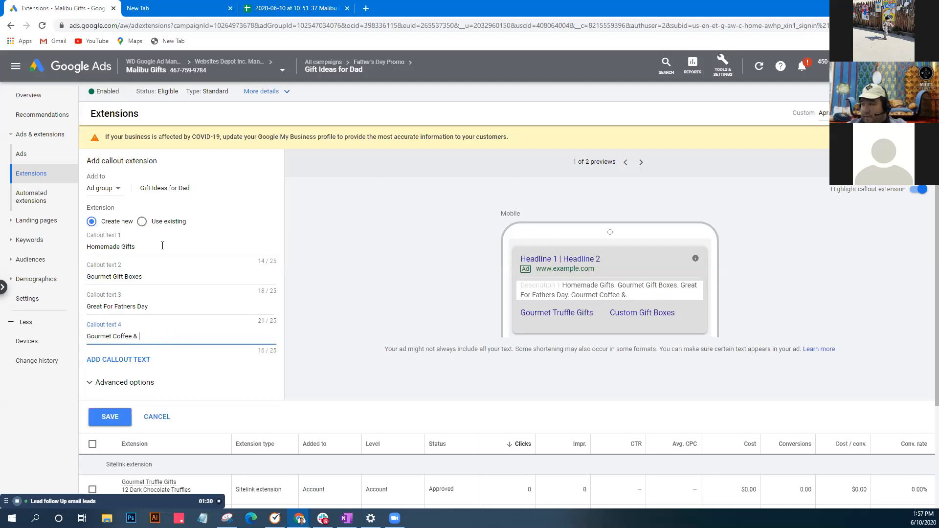
pyautogui.press('BackSpace')
pyautogui.press('BackSpace')
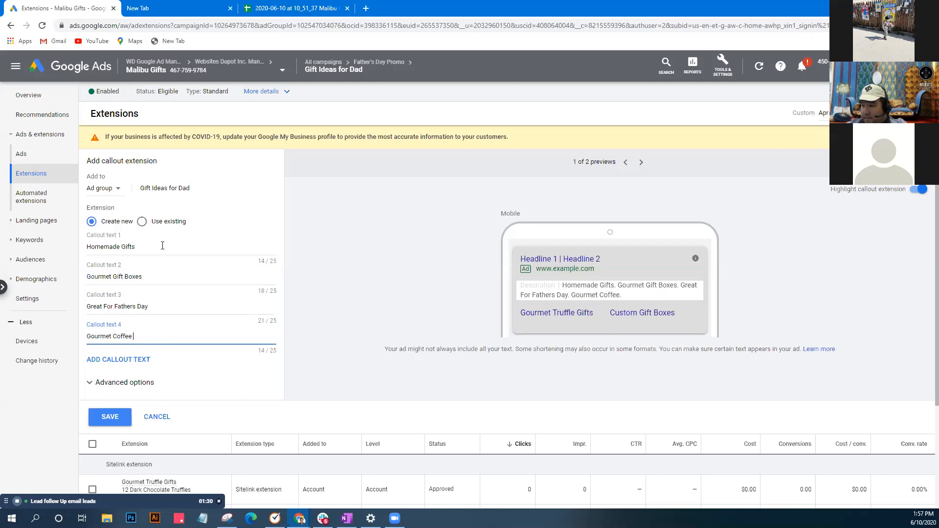
pyautogui.write('Gift Boxes')
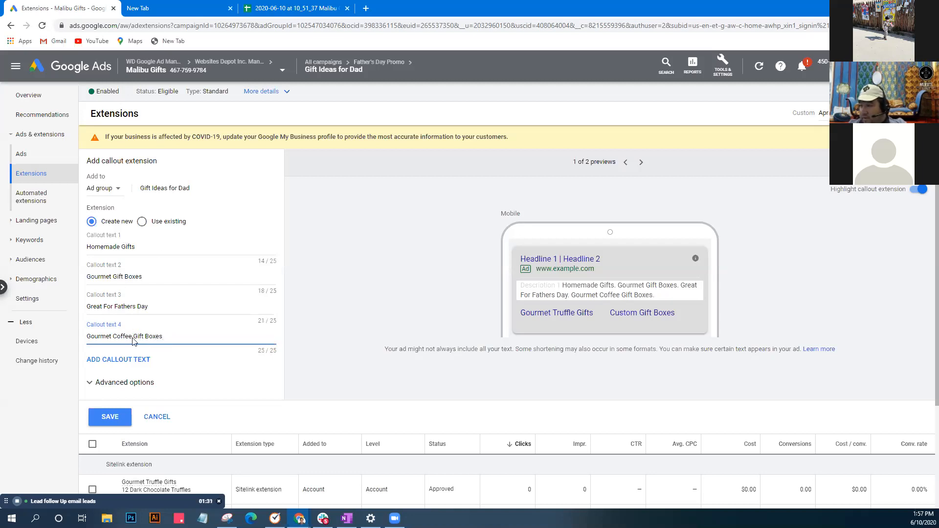
# - Add a fifth callout text to the extension reading "Popcorn and Truffles"
pyautogui.click(137, 360)
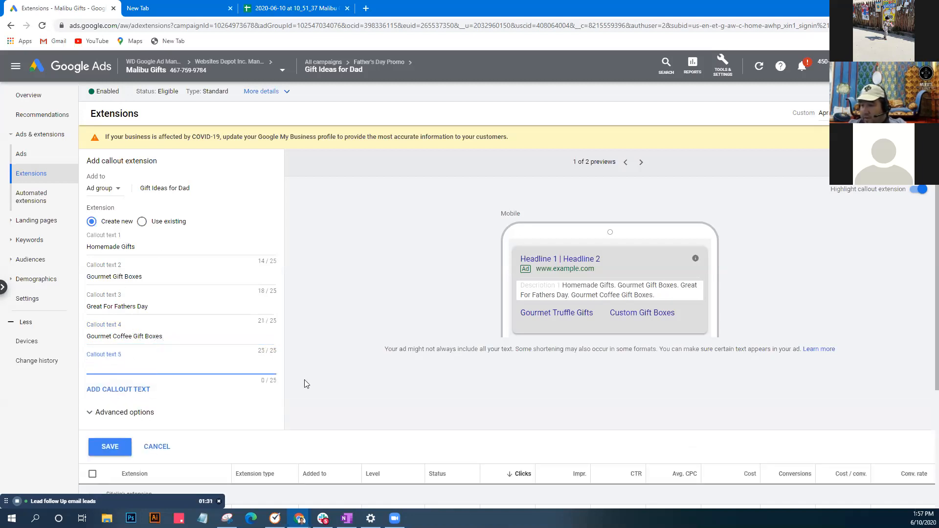
pyautogui.write('Gourmet Popcorn and Truffles')
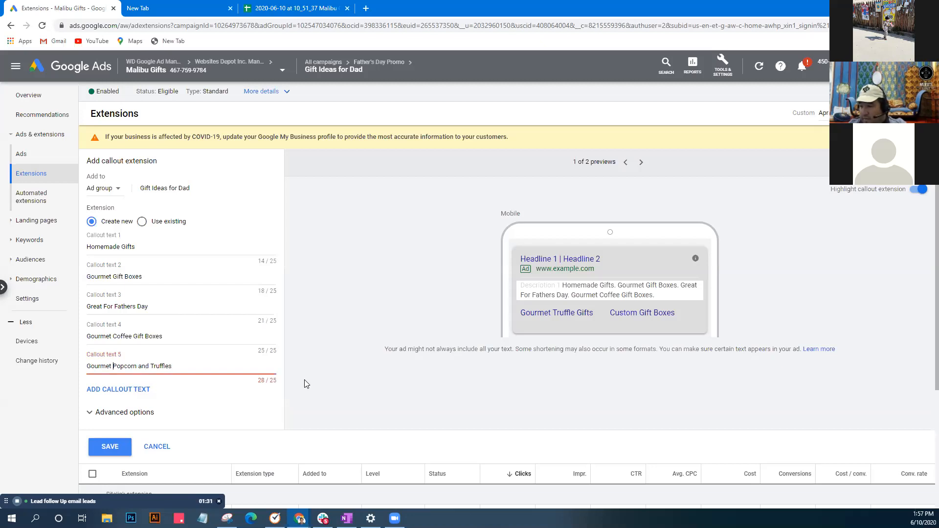
pyautogui.press('BackSpace')
pyautogui.press('BackSpace')
pyautogui.press('BackSpace')
pyautogui.press('BackSpace')
pyautogui.press('BackSpace')
pyautogui.press('BackSpace')
pyautogui.press('BackSpace')
pyautogui.press('BackSpace')
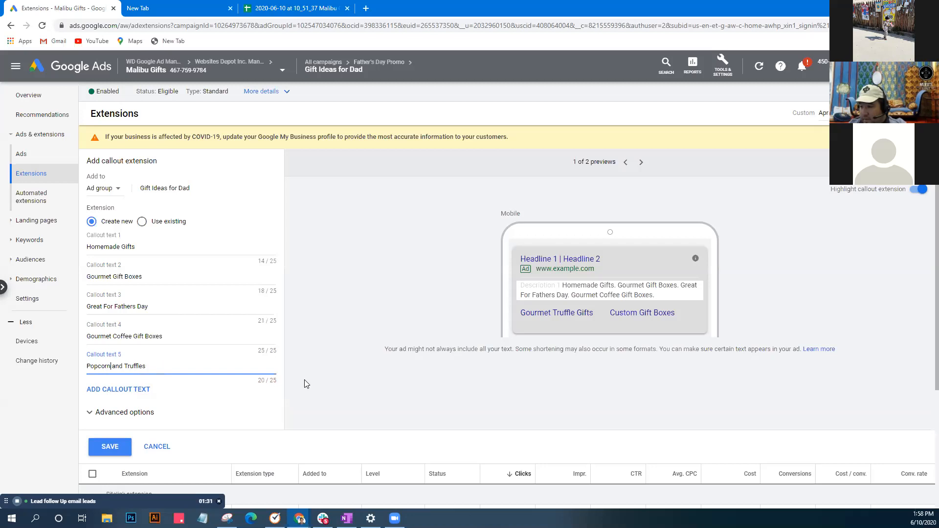
pyautogui.write(', Choc')
pyautogui.press('BackSpace')
pyautogui.press('BackSpace')
pyautogui.press('BackSpace')
pyautogui.press('BackSpace')
pyautogui.press('BackSpace')
pyautogui.press('BackSpace')
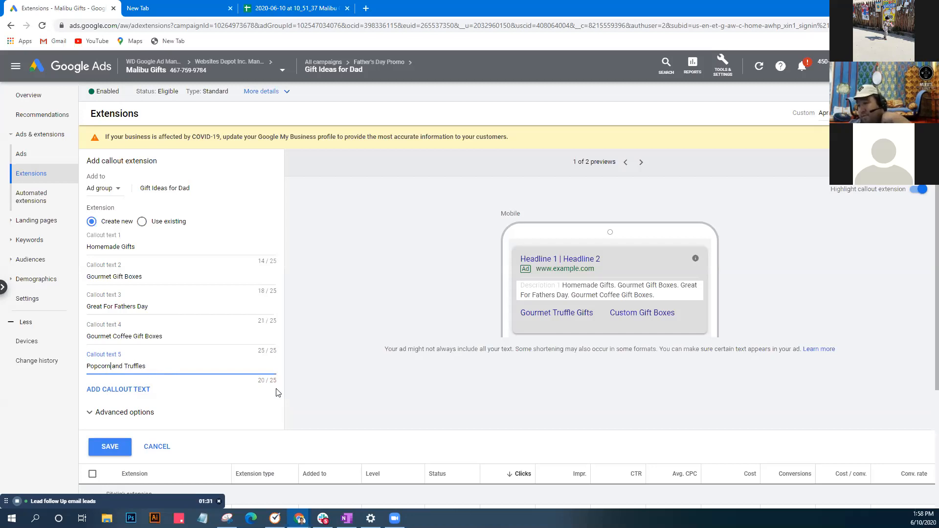
# - Add a sixth callout text to the extension reading "Gourmet Chocolate Gifts"
pyautogui.click(140, 391)
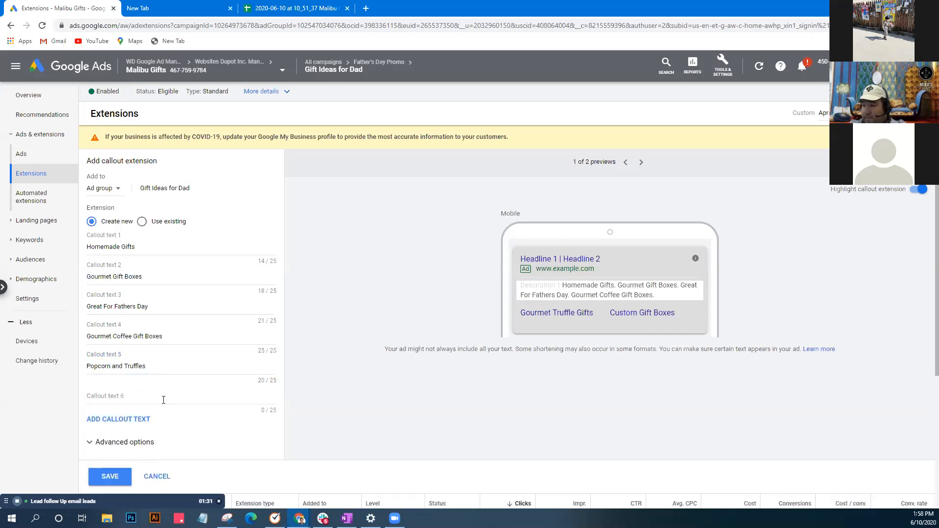
pyautogui.write('Gou')
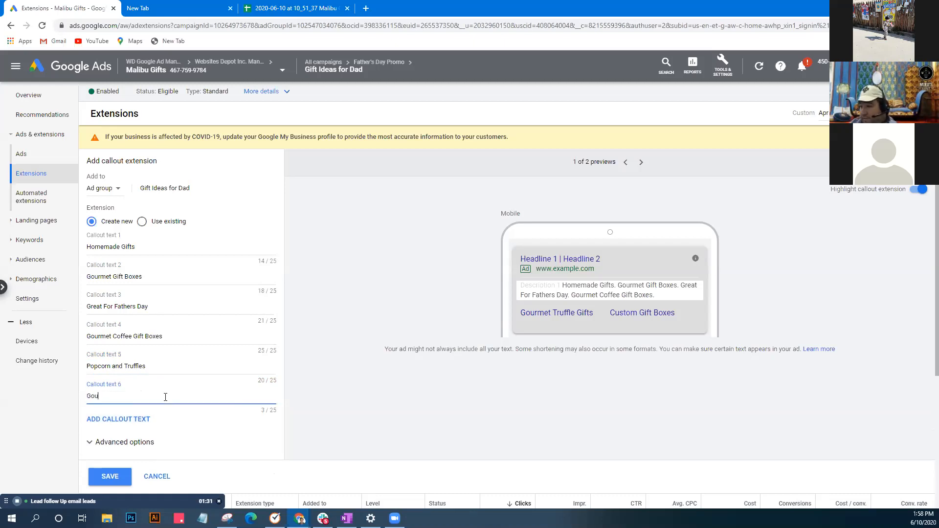
pyautogui.write('rmet Chocolate ')
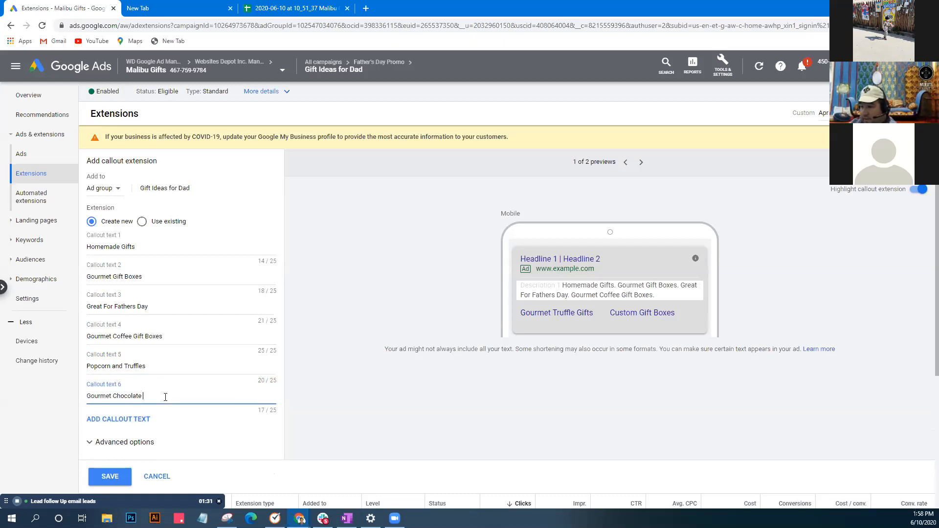
pyautogui.write('Gifts')
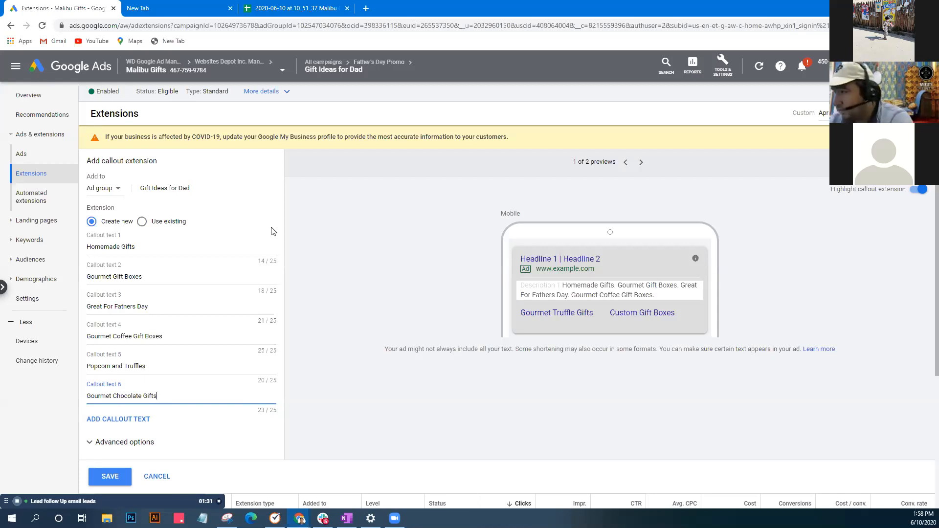
# - Move the Malibu Gifts keyword spreadsheet into its own browser window and arrange it side by side with the Google Ads window
pyautogui.click(588, 41)
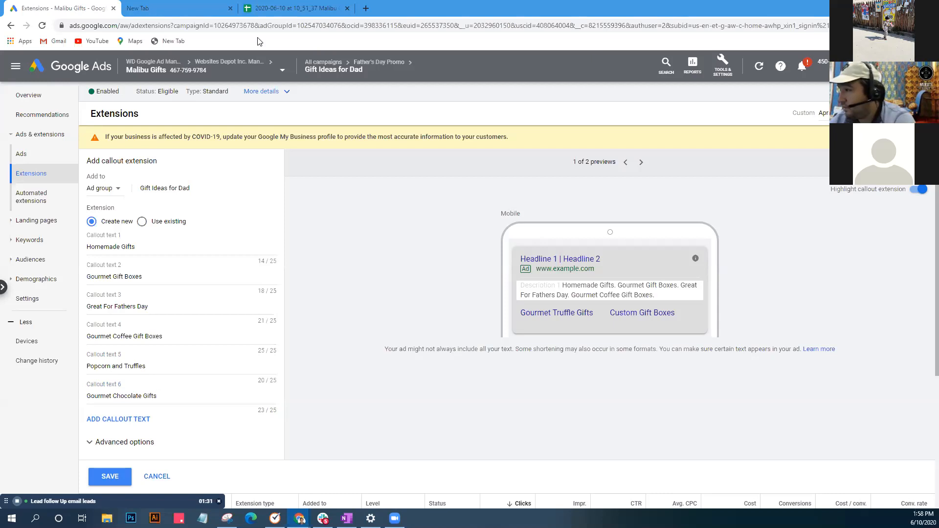
pyautogui.moveTo(293, 8); pyautogui.dragTo(676, 96)
pyautogui.press('super+Right')
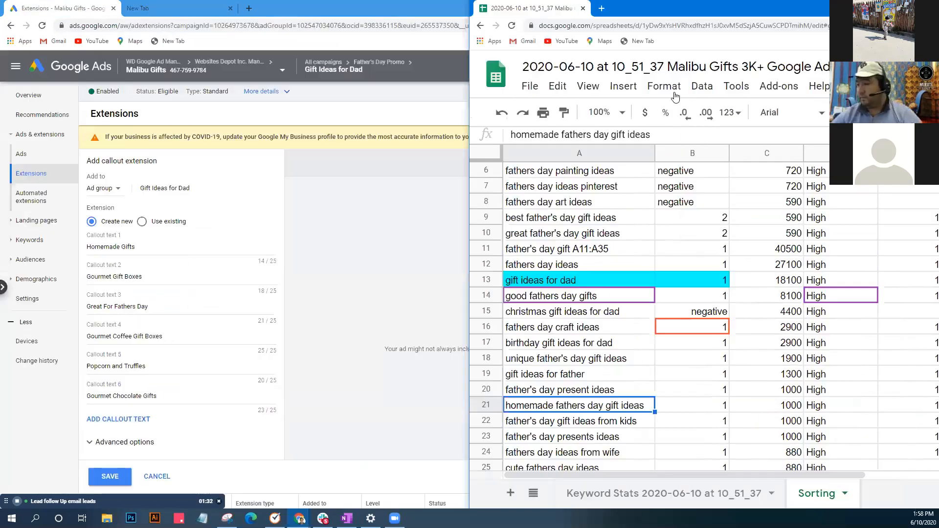
pyautogui.click(390, 240)
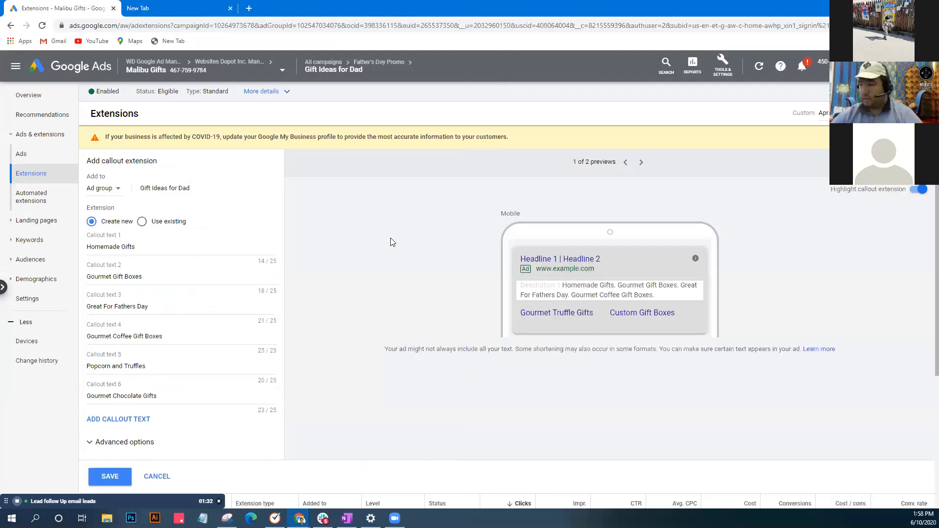
pyautogui.press('super+Left')
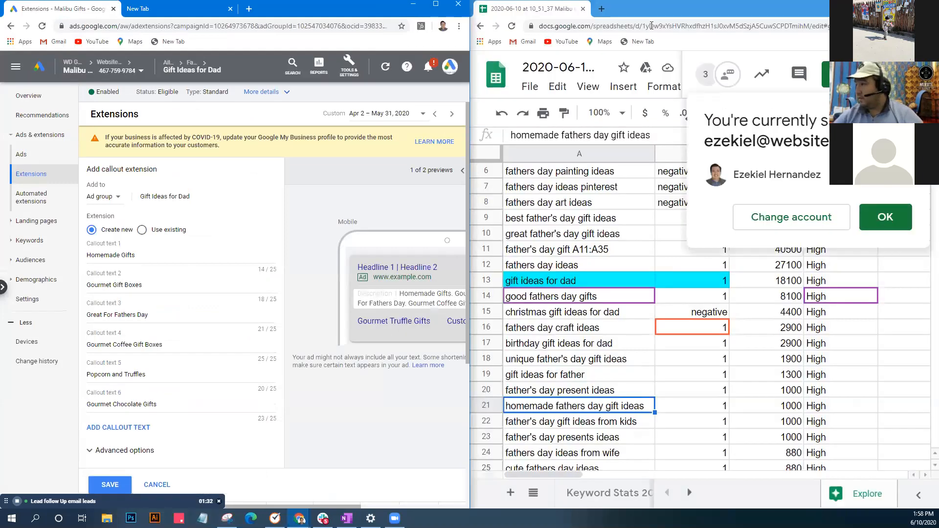
# - Search Google for "fathers day gift ideas" in a new tab beside the spreadsheet and review the competitors' ads
pyautogui.click(618, 20)
pyautogui.write('fa')
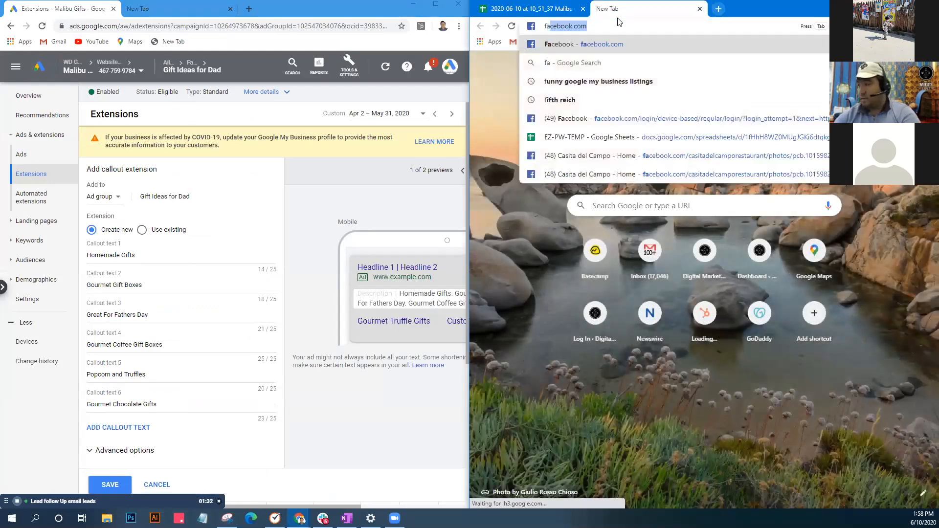
pyautogui.write('thers day gif')
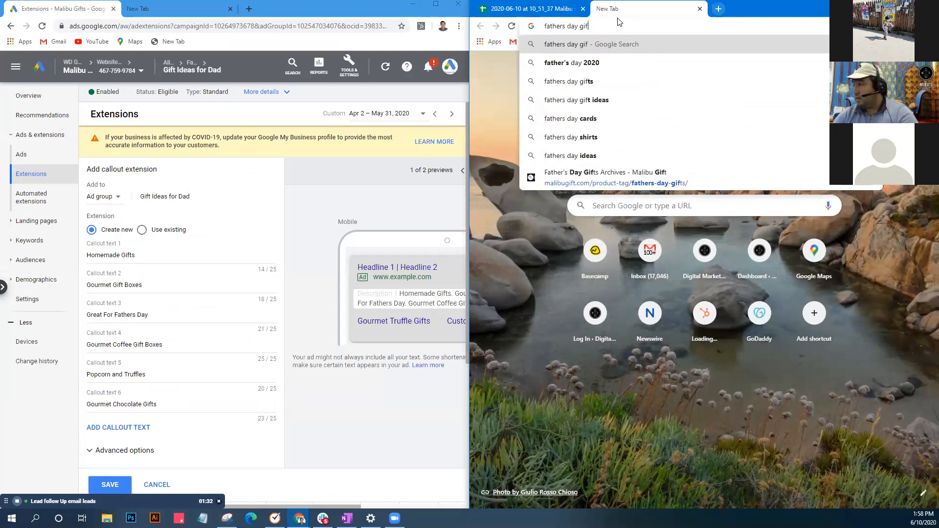
pyautogui.write('t ideas')
pyautogui.press('Return')
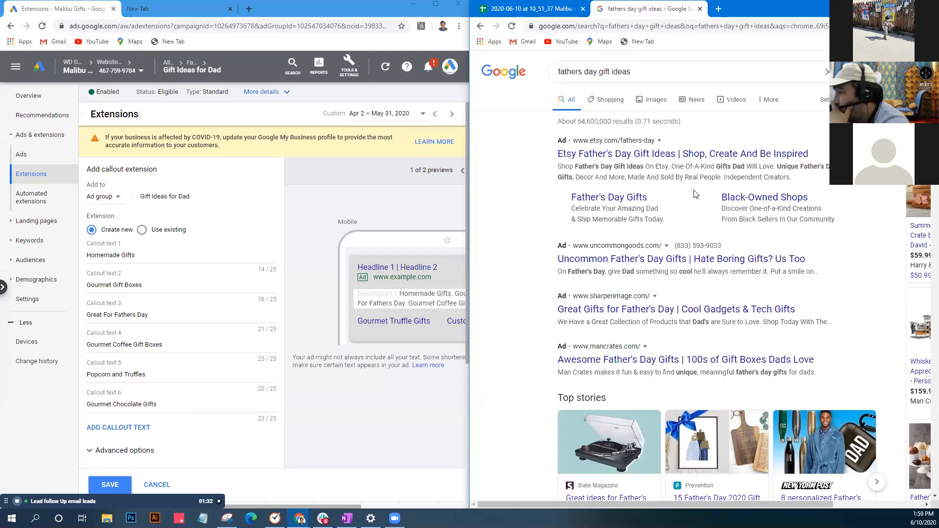
pyautogui.scroll(-1, 695, 193)
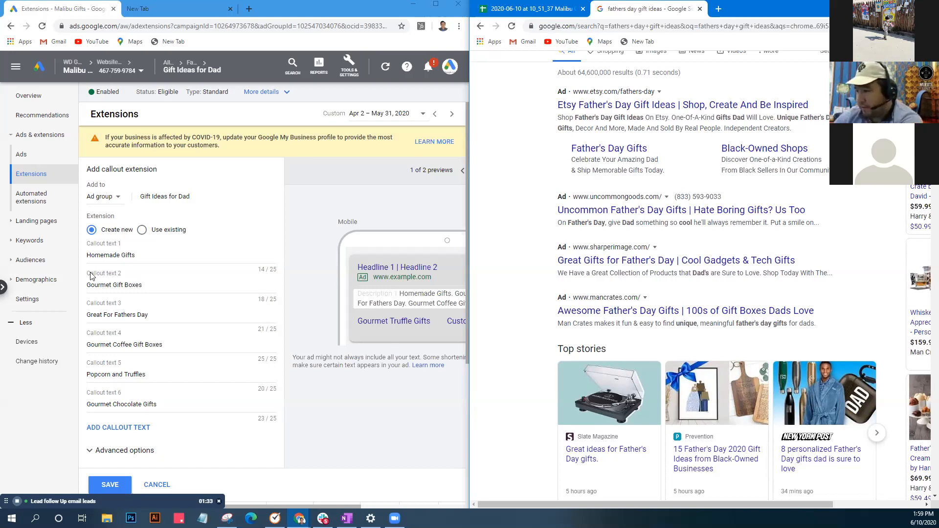
# - Add a seventh callout text to the Google Ads callout extension reading "Treats Dads Will Love"
pyautogui.click(134, 430)
pyautogui.click(126, 430)
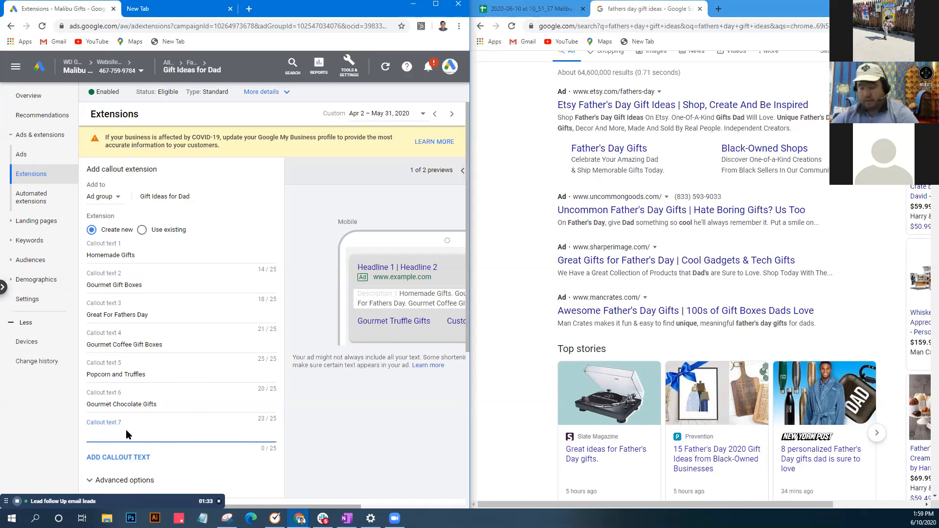
pyautogui.write('Great')
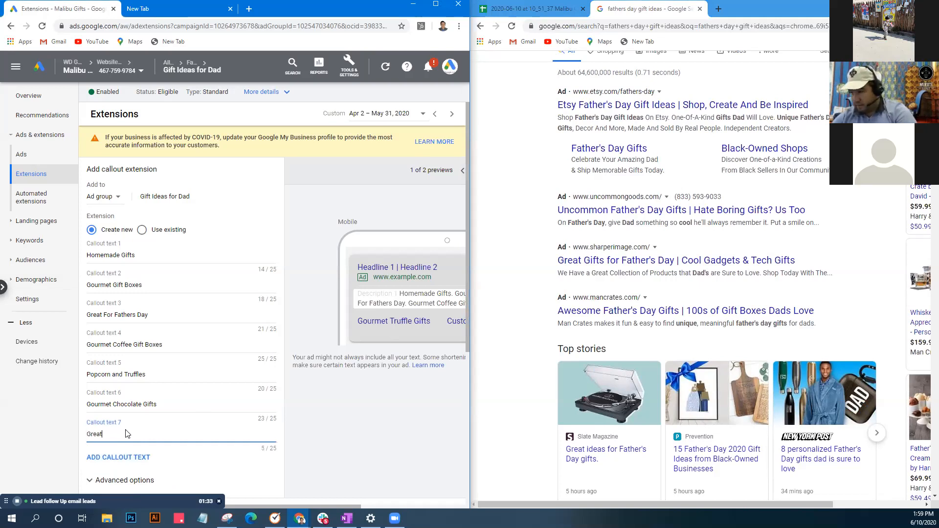
pyautogui.press('BackSpace')
pyautogui.press('BackSpace')
pyautogui.press('BackSpace')
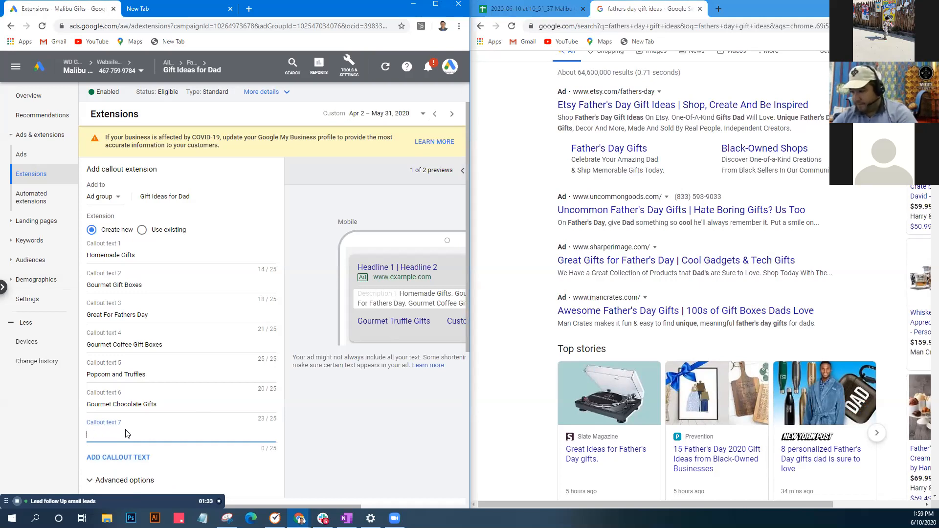
pyautogui.write('Treats')
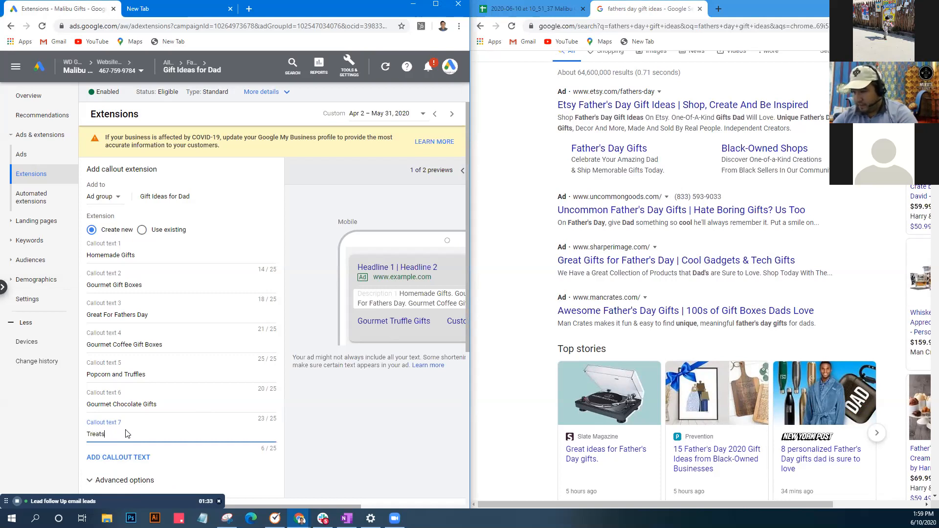
pyautogui.write(' Dads Will Love')
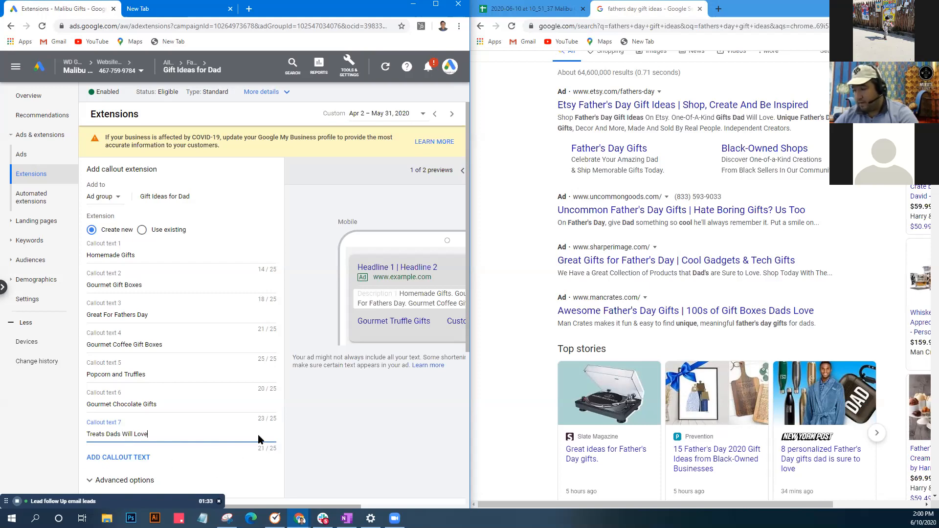
# - Add an eighth callout text to the extension reading "Get Dad Something Sweet"
pyautogui.click(148, 458)
pyautogui.write('Get Dad S')
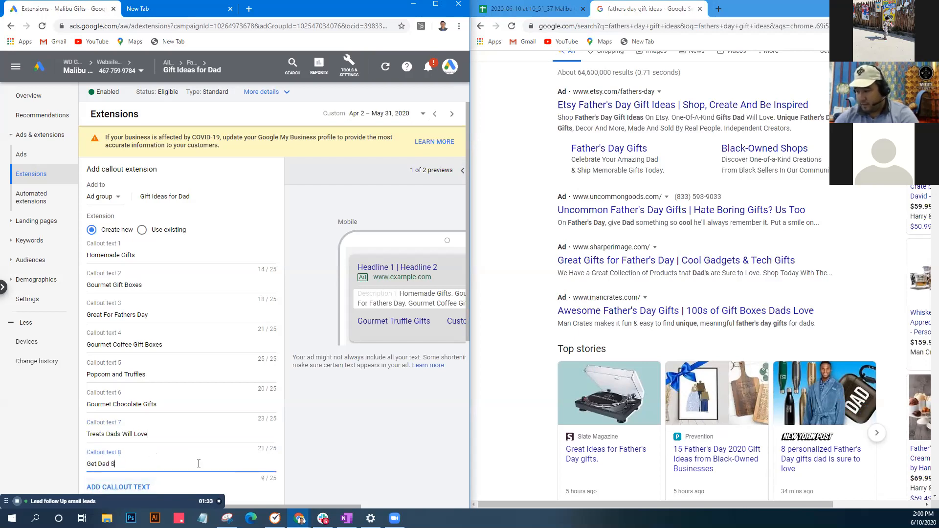
pyautogui.write('omething Sweet')
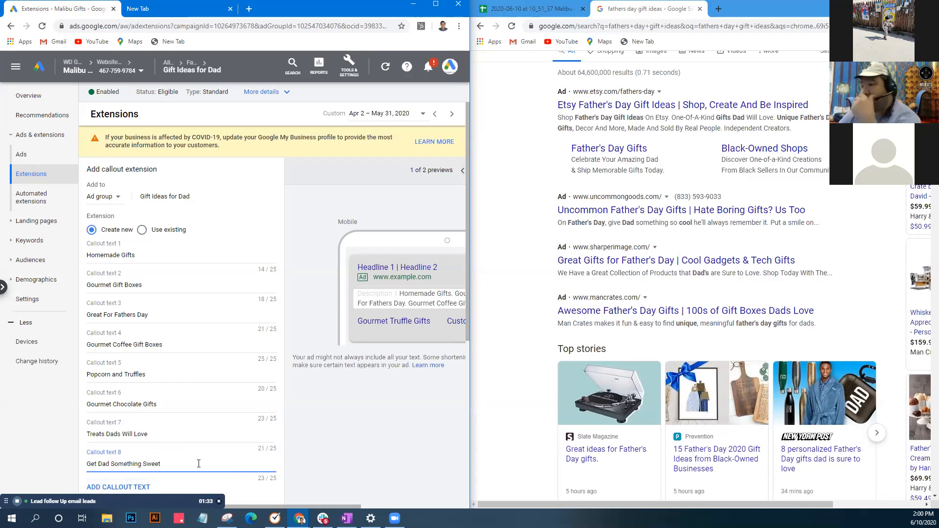
# - Examine the phone number shown in the uncommongoods.com ad on the Google results page
pyautogui.scroll(-1, 282, 428)
pyautogui.click(398, 424)
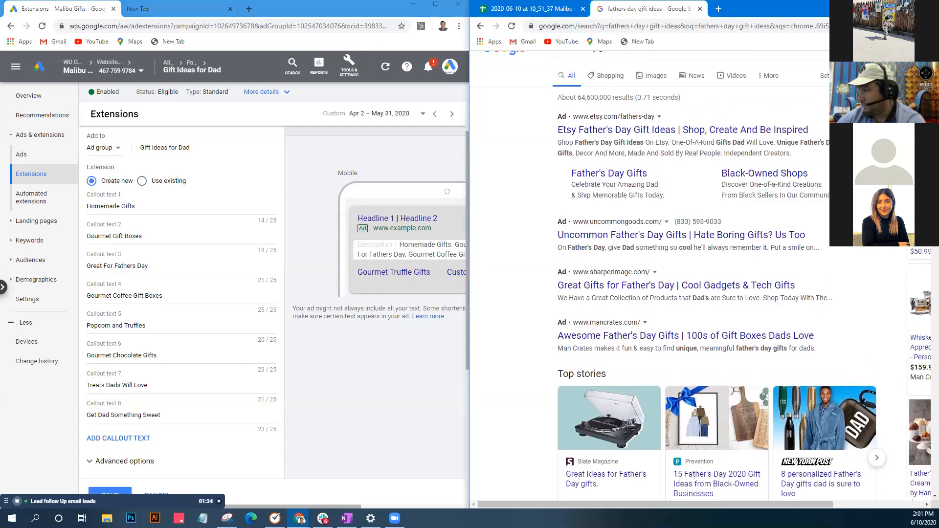
pyautogui.scroll(1, 706, 276)
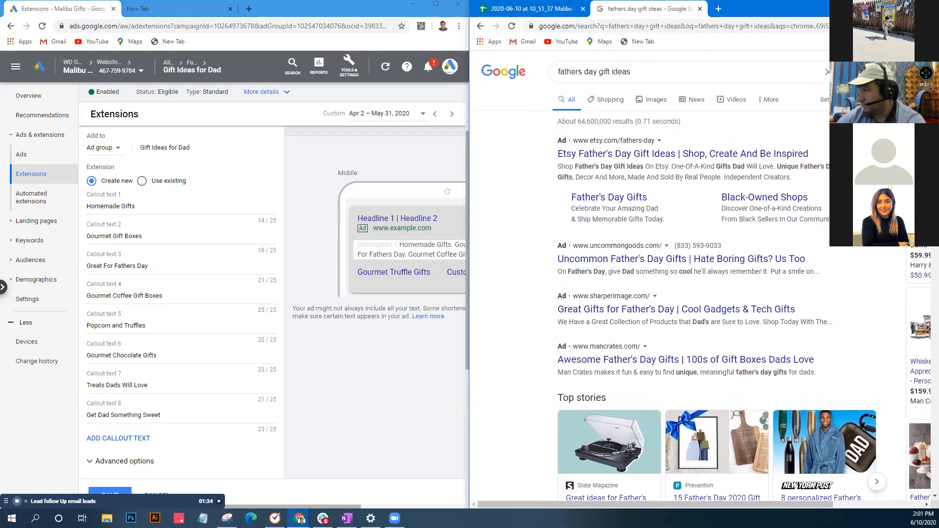
pyautogui.moveTo(681, 246); pyautogui.dragTo(744, 244)
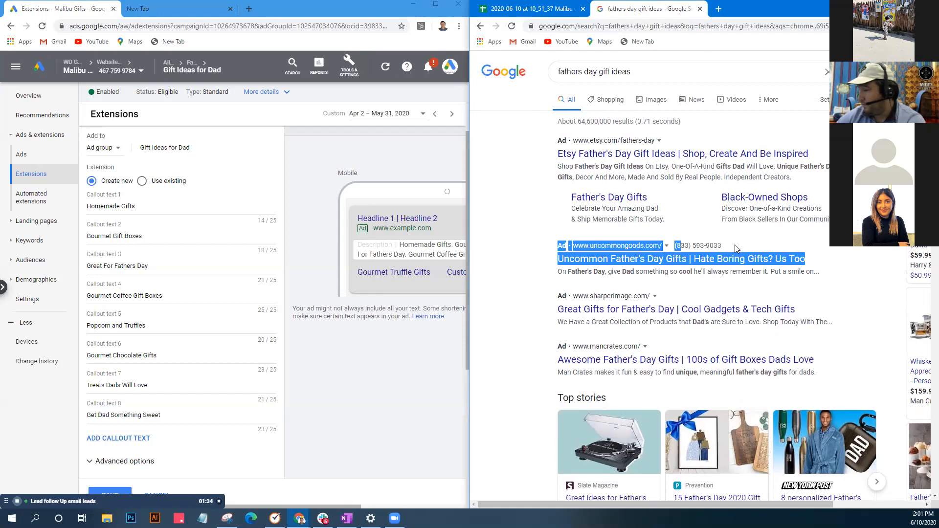
pyautogui.moveTo(680, 246); pyautogui.dragTo(717, 246)
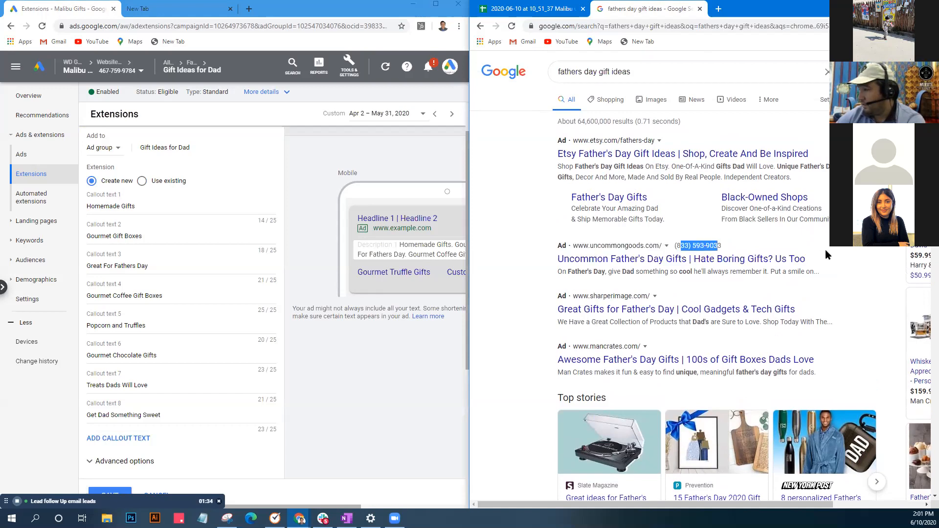
pyautogui.click(707, 250)
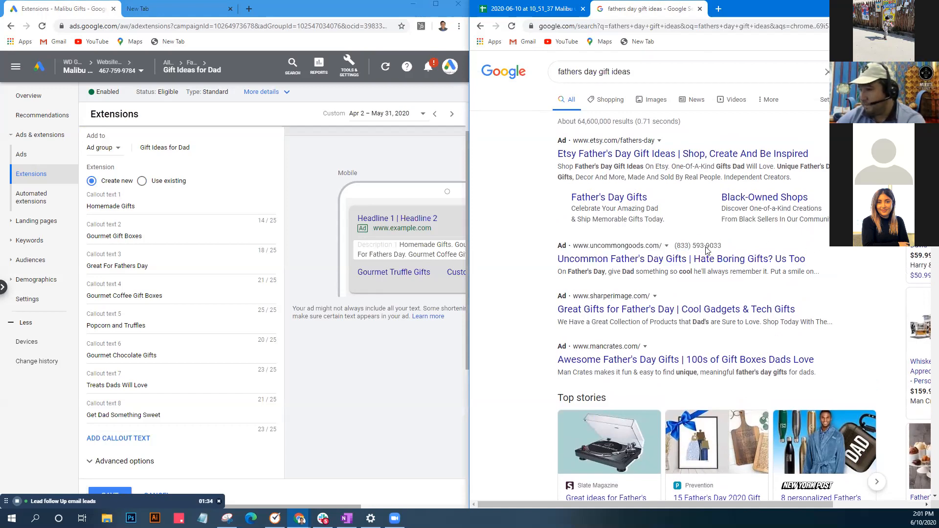
# - Examine the lower competitor ads on the results page and expand the remaining price options in the giftadvisor.com ad
pyautogui.scroll(-1, 686, 250)
pyautogui.scroll(-15, 686, 252)
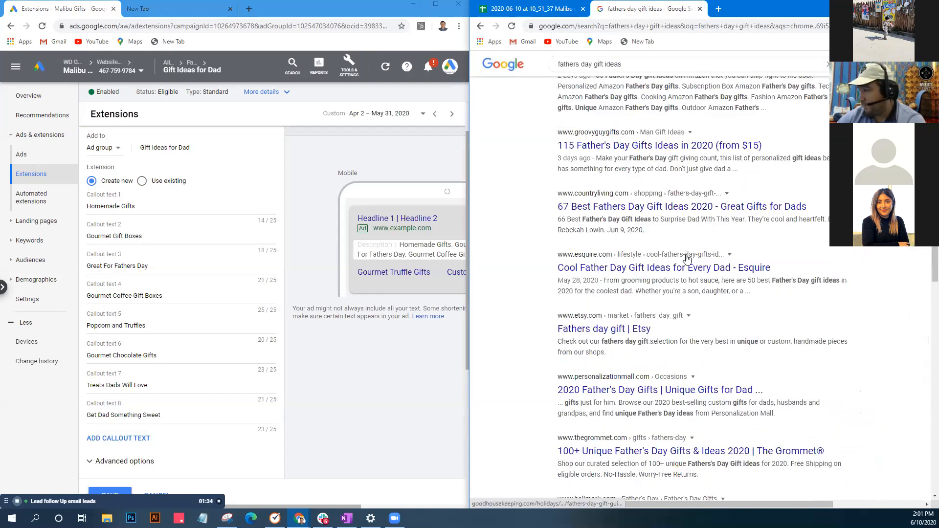
pyautogui.scroll(4, 687, 260)
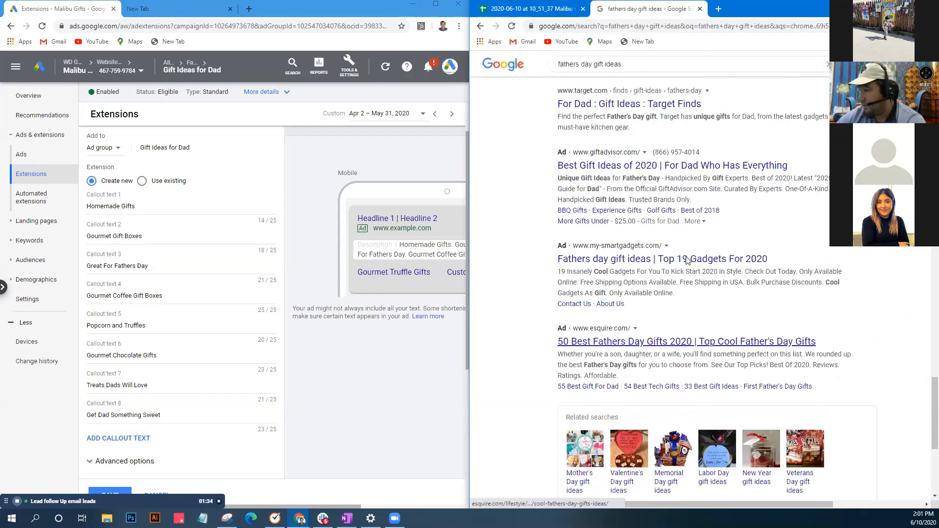
pyautogui.scroll(-3, 816, 296)
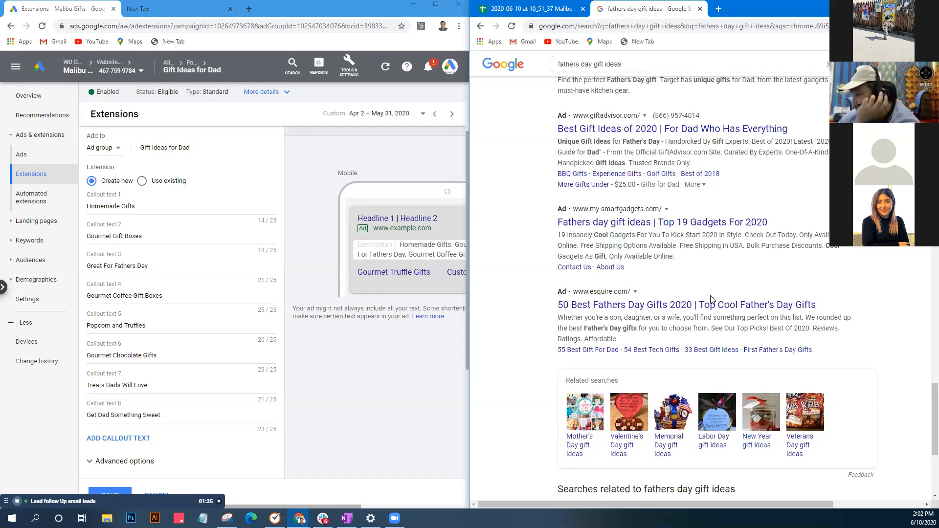
pyautogui.scroll(-2, 712, 300)
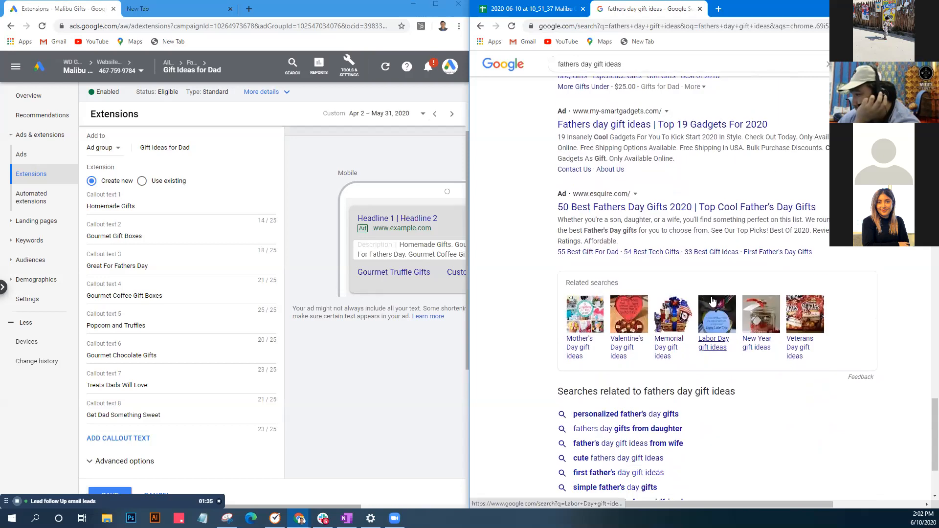
pyautogui.scroll(5, 713, 301)
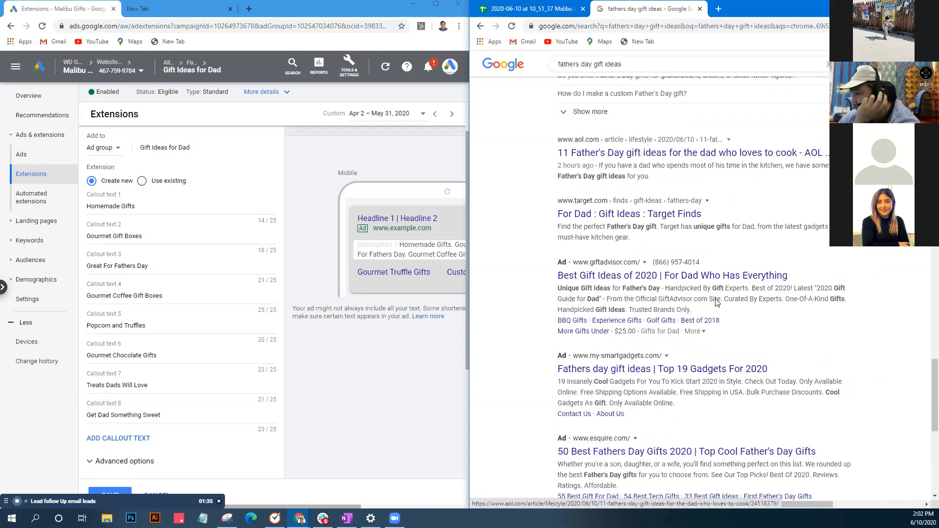
pyautogui.scroll(-1, 716, 302)
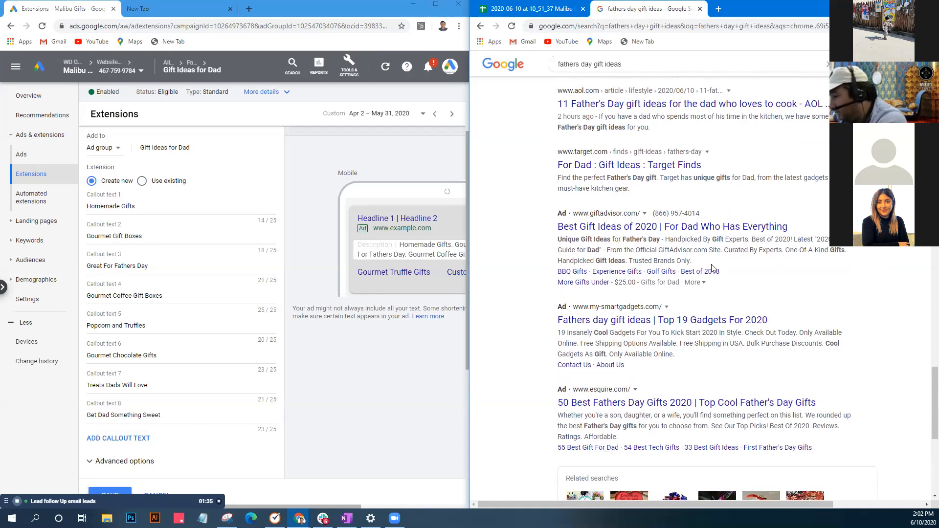
pyautogui.click(695, 283)
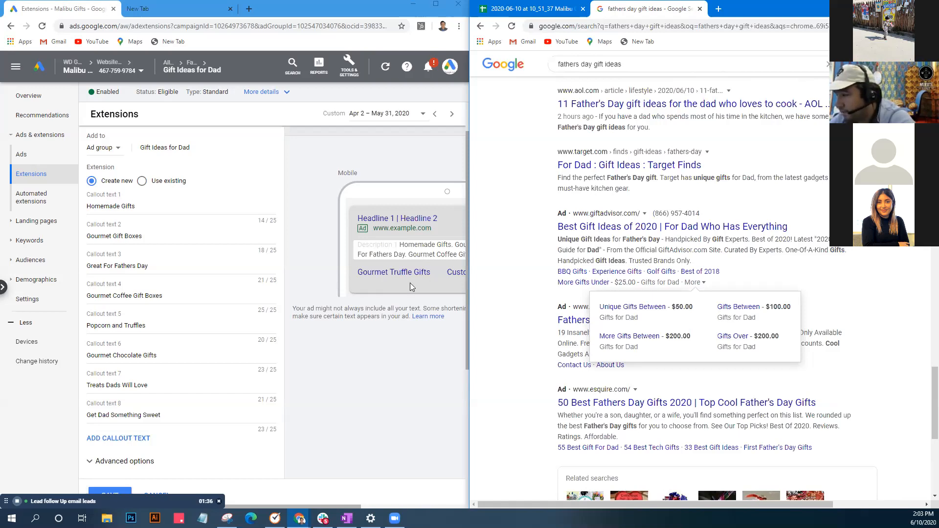
# - Save the callout extension with its eight callout texts for the Gift Ideas for Dad ad group
pyautogui.click(327, 427)
pyautogui.scroll(-1, 194, 416)
pyautogui.scroll(-1, 192, 416)
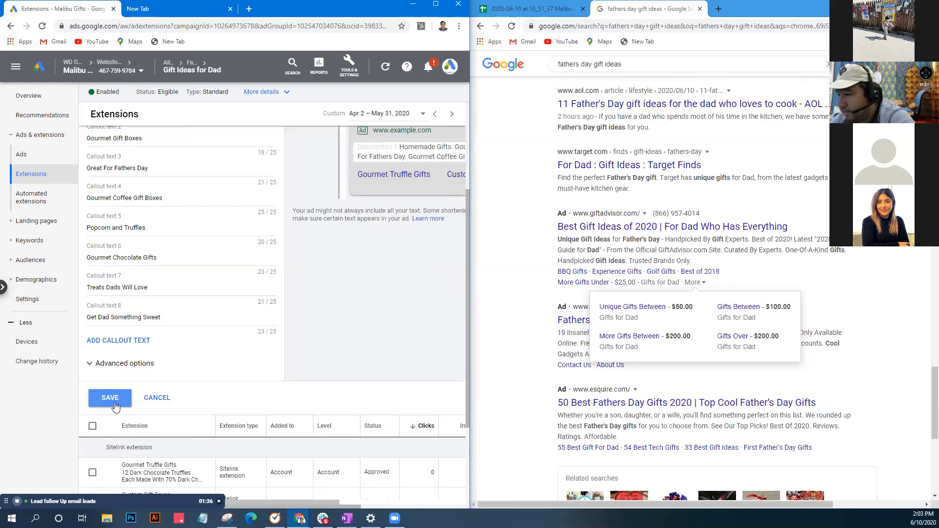
pyautogui.click(114, 402)
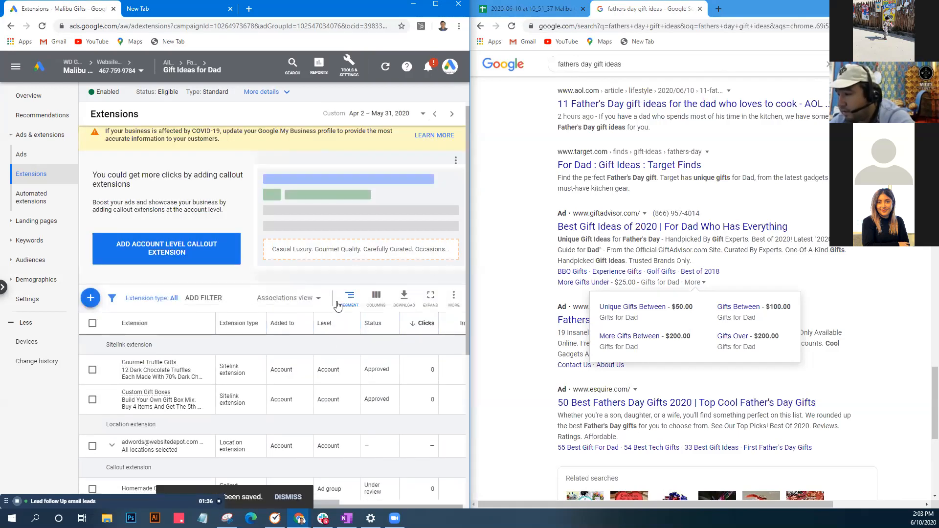
# - Add all eight callout extensions to Father's Day Promo's first six ad groups, from Best Father's Day Gifts through Gift Ideas for Dad
pyautogui.scroll(-2, 337, 306)
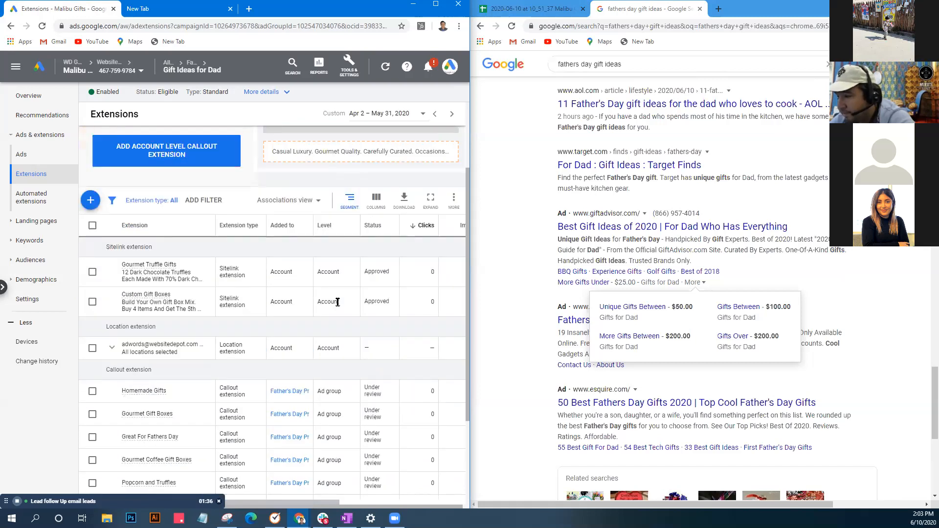
pyautogui.scroll(-2, 338, 302)
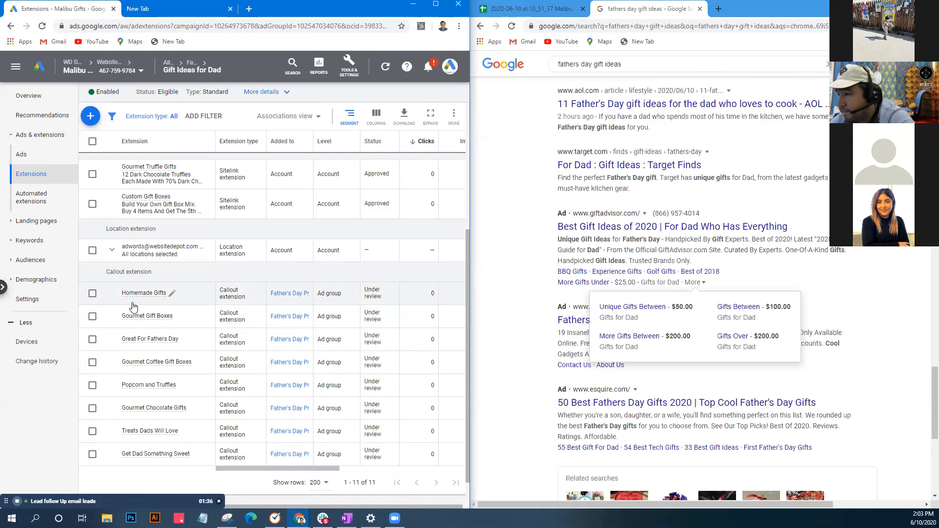
pyautogui.click(91, 301)
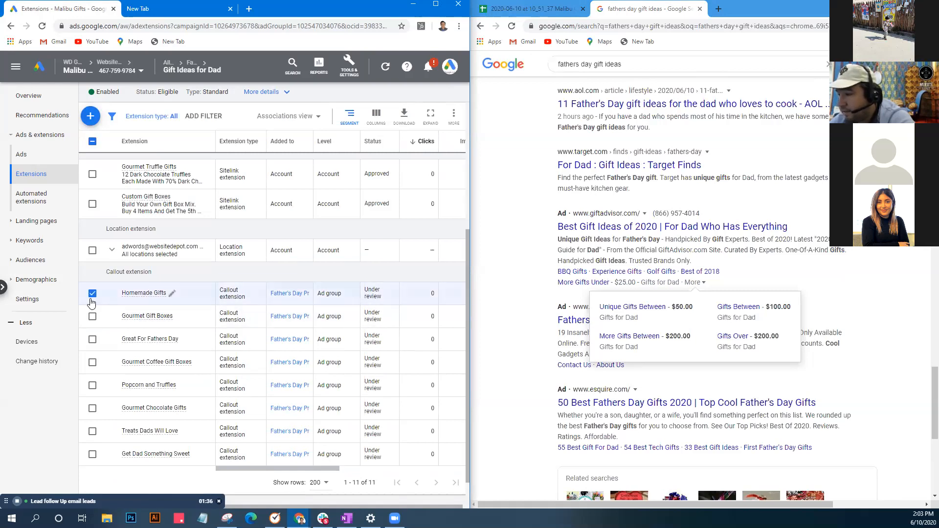
pyautogui.click(92, 316)
pyautogui.click(92, 339)
pyautogui.click(92, 362)
pyautogui.click(92, 385)
pyautogui.click(92, 409)
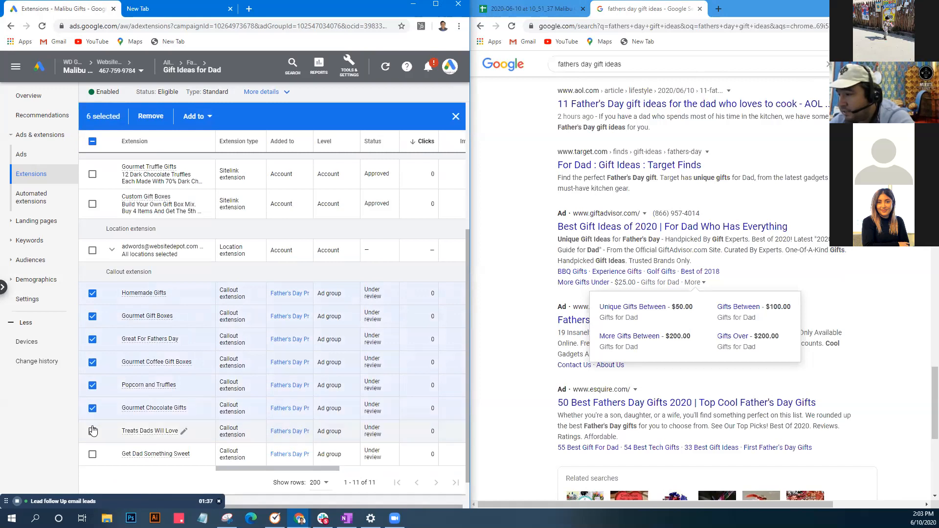
pyautogui.click(92, 431)
pyautogui.click(92, 454)
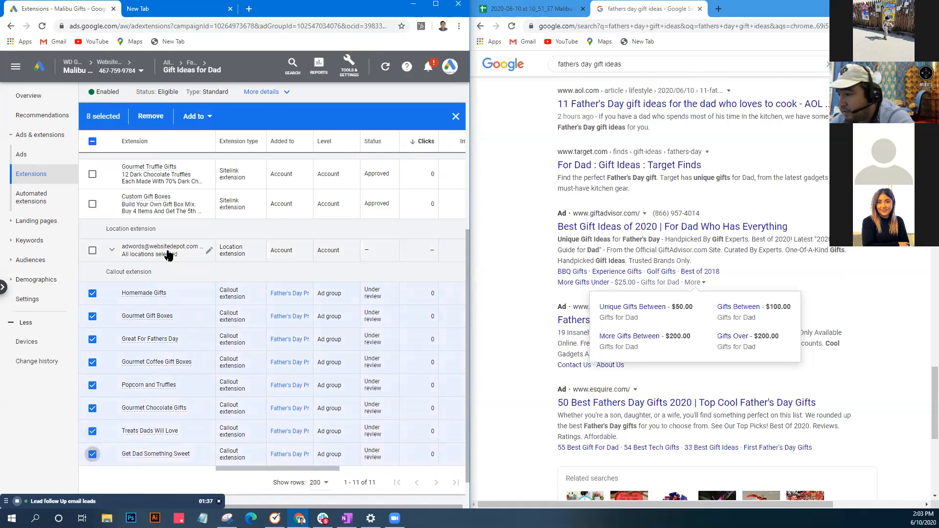
pyautogui.click(211, 118)
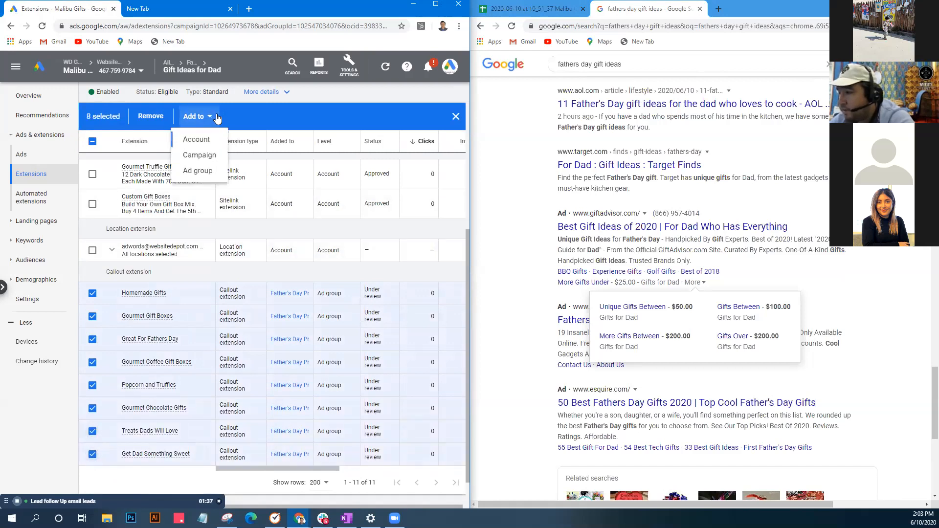
pyautogui.click(211, 172)
pyautogui.click(108, 271)
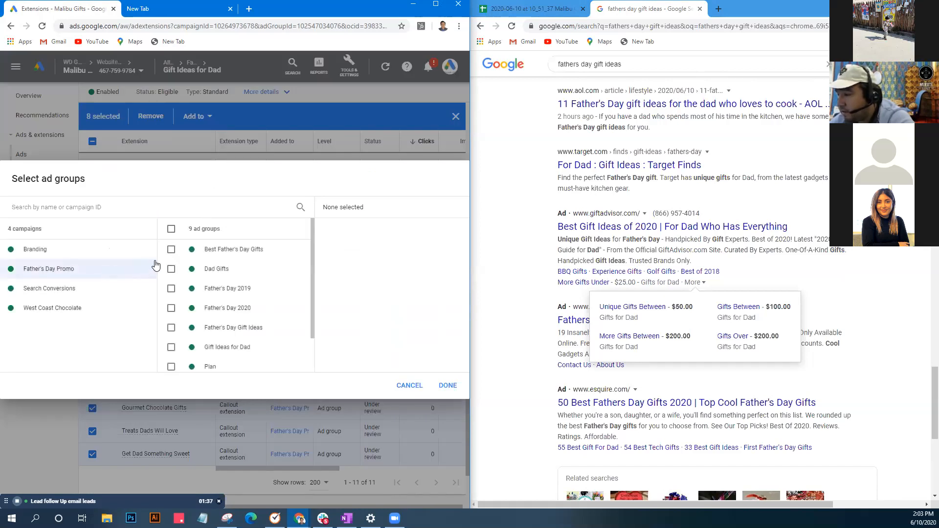
pyautogui.click(172, 250)
pyautogui.click(171, 269)
pyautogui.click(171, 288)
pyautogui.click(171, 309)
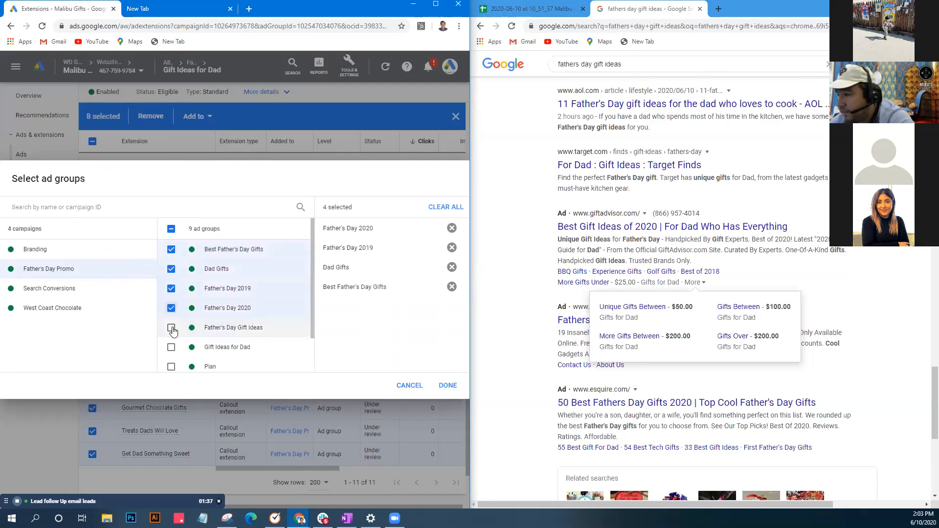
pyautogui.click(171, 328)
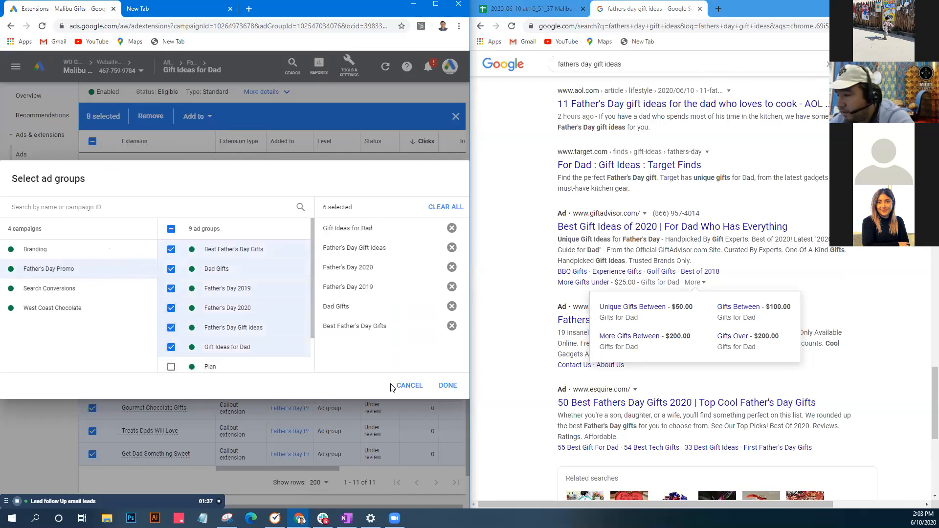
pyautogui.click(447, 385)
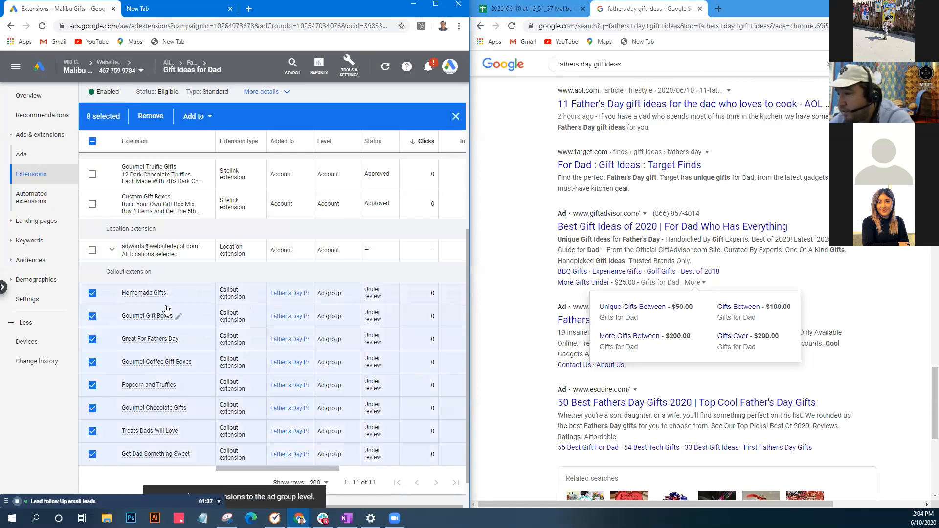
# - Clear the selection of all extensions in the extensions table
pyautogui.scroll(2, 166, 215)
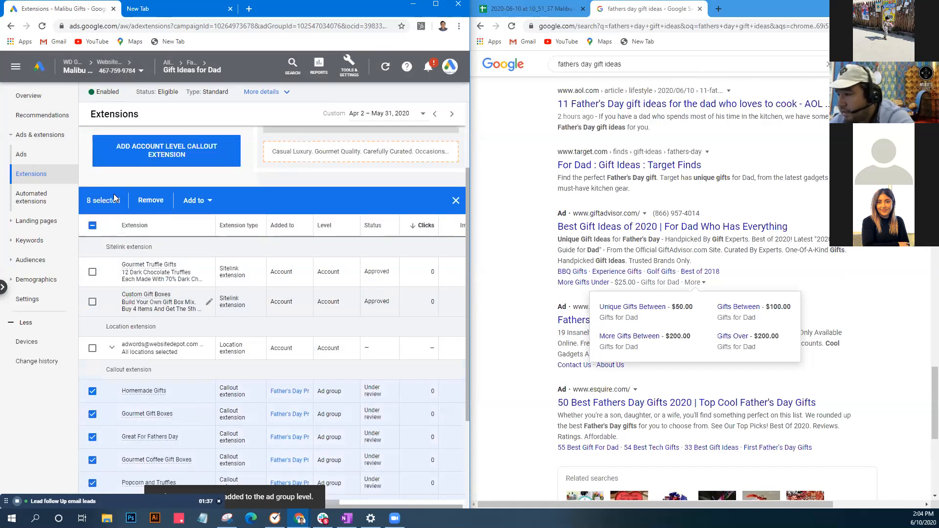
pyautogui.scroll(2, 165, 205)
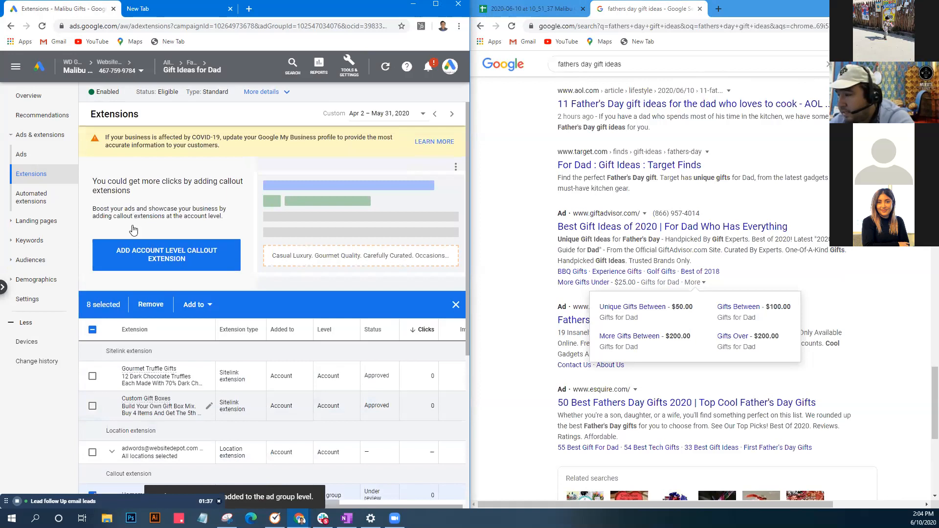
pyautogui.scroll(-2, 123, 304)
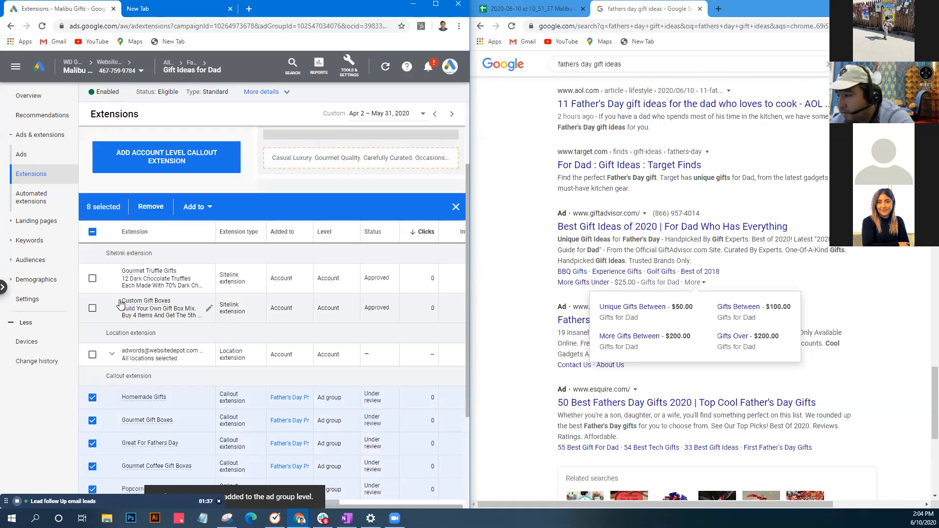
pyautogui.click(91, 233)
pyautogui.scroll(2, 102, 245)
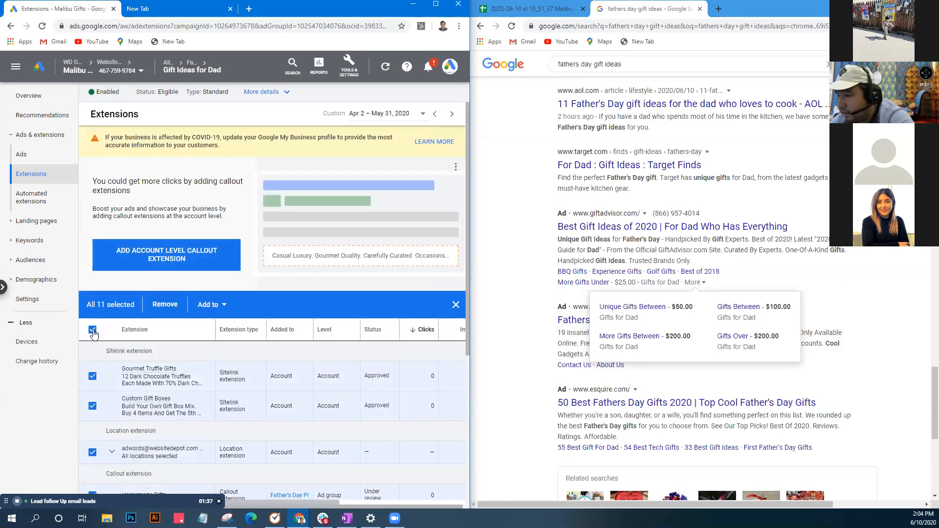
pyautogui.click(92, 330)
pyautogui.scroll(-2, 93, 313)
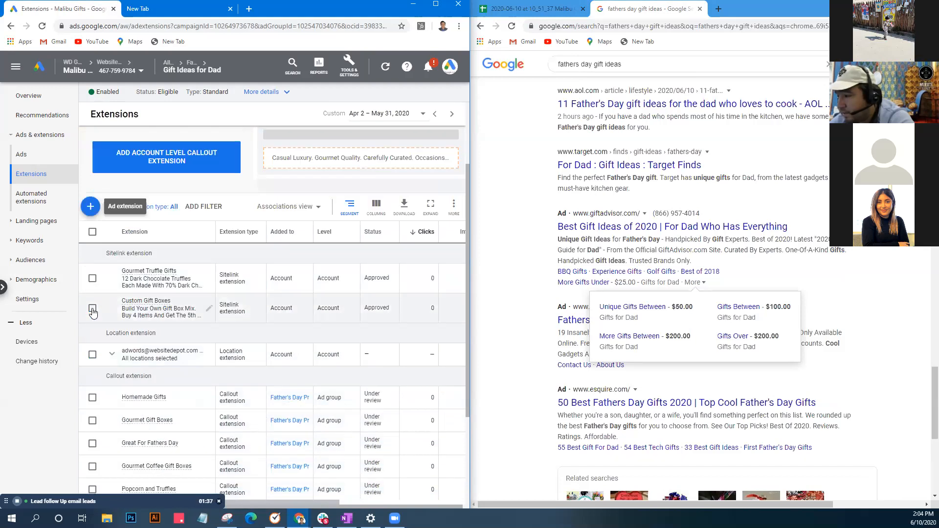
# - Start a new sitelink extension for the Gift Ideas for Dad ad group
pyautogui.scroll(-2, 93, 312)
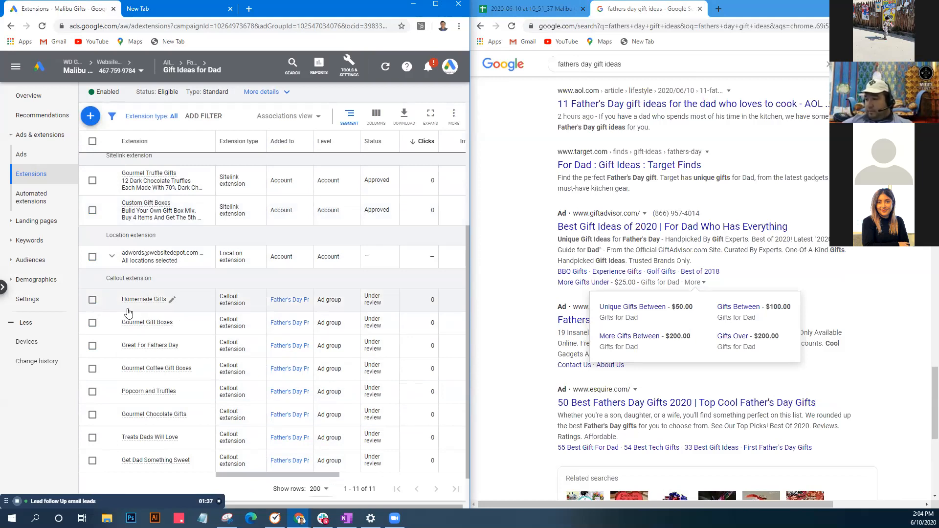
pyautogui.scroll(1, 108, 323)
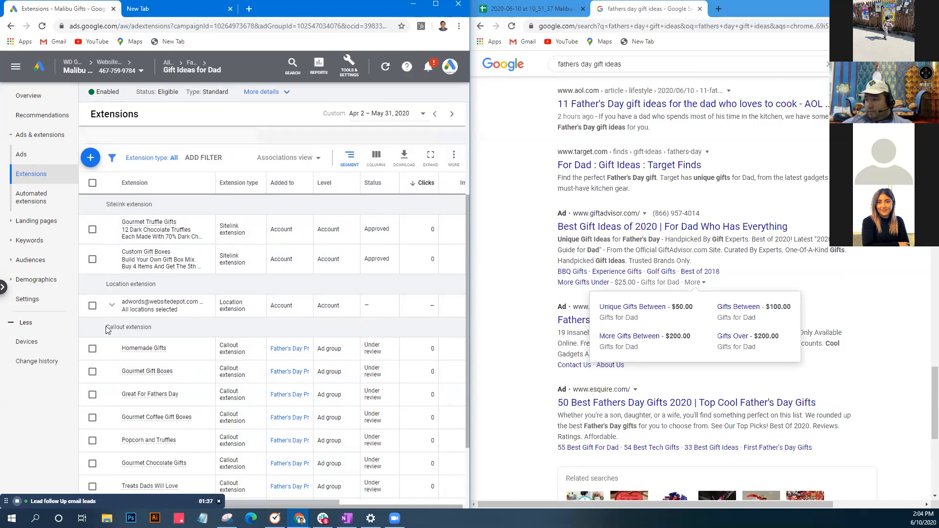
pyautogui.click(90, 156)
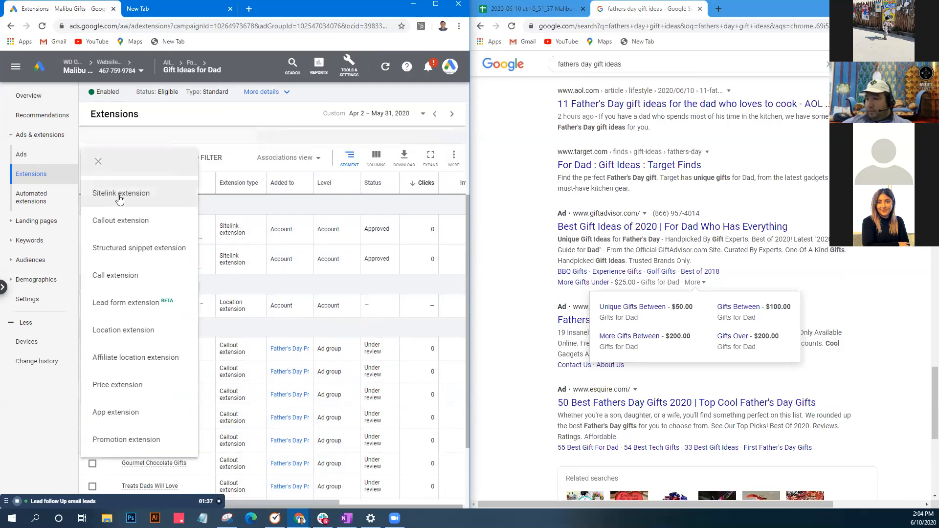
pyautogui.click(120, 195)
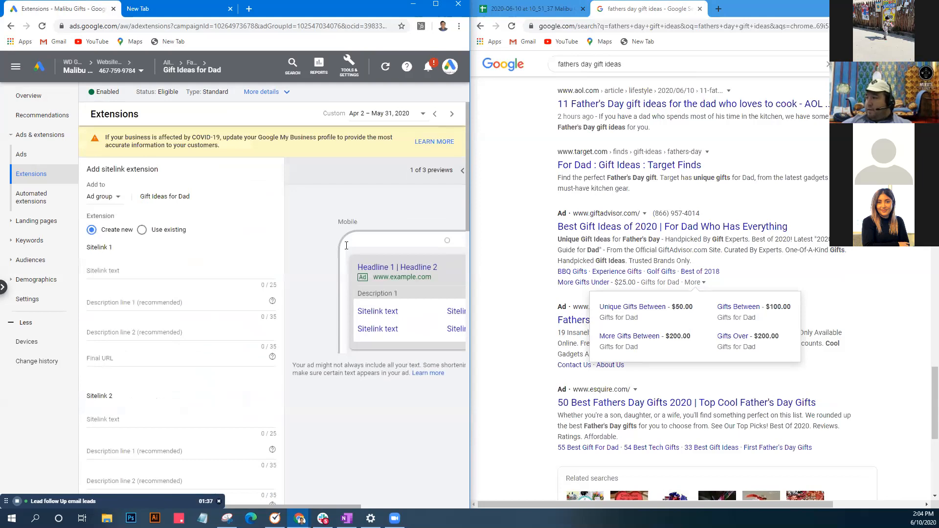
# - Open malibugift.com in a new browser tab beside the Father's Day gift ideas search results
pyautogui.scroll(-10, 807, 205)
pyautogui.scroll(10, 806, 205)
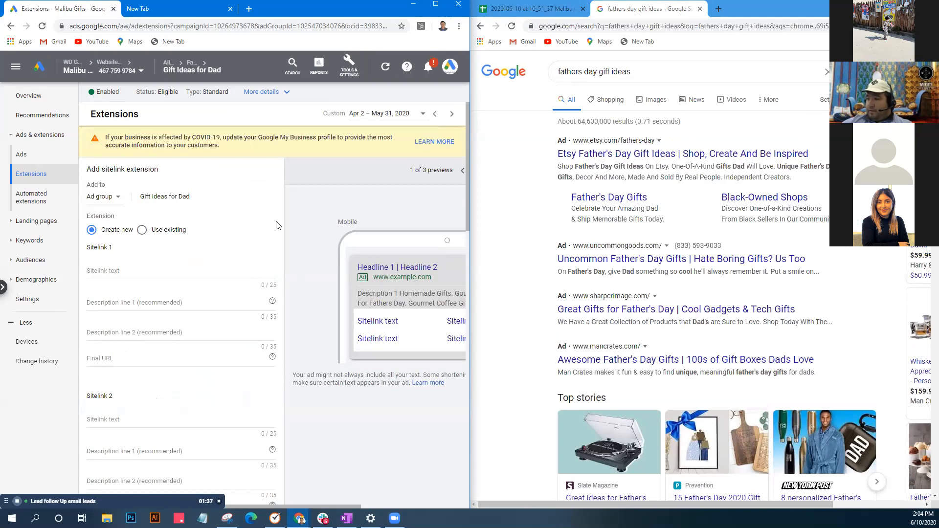
pyautogui.click(719, 9)
pyautogui.write('malibugift.com')
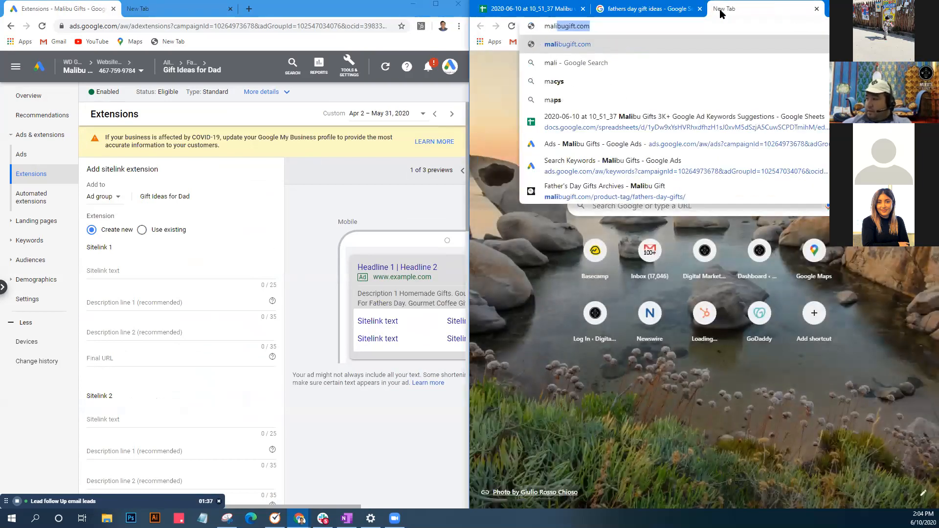
pyautogui.press('Return')
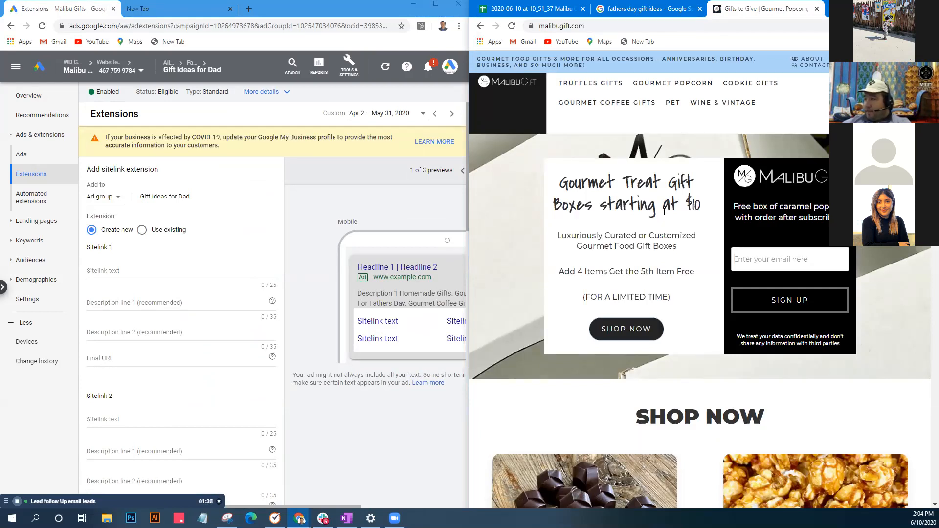
# - Open the Wine Finds & Sustainable Gifts category from the Malibu Gift homepage's shop section
pyautogui.scroll(-15, 740, 265)
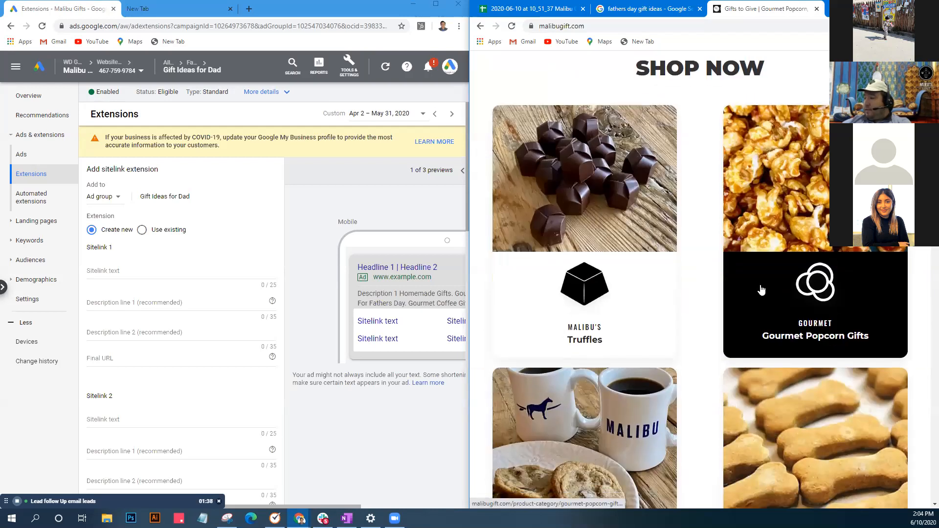
pyautogui.scroll(-7, 773, 318)
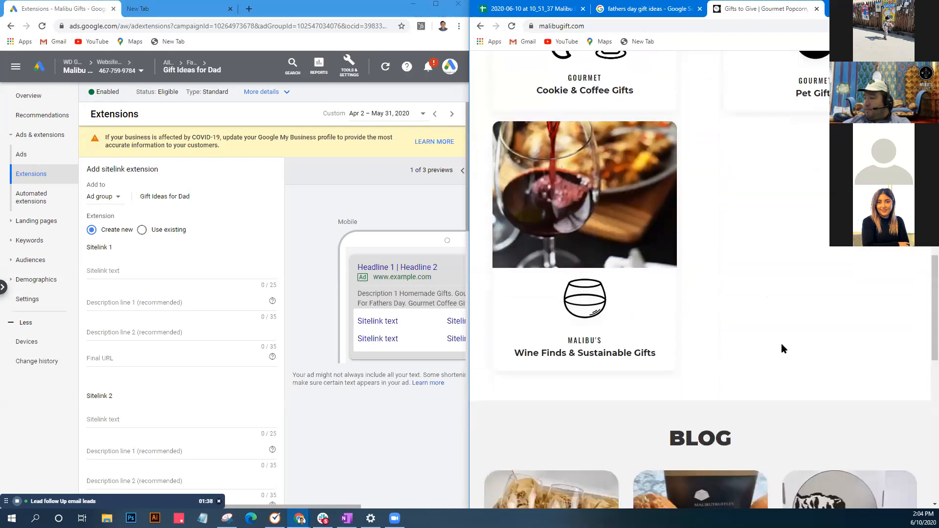
pyautogui.scroll(-5, 786, 349)
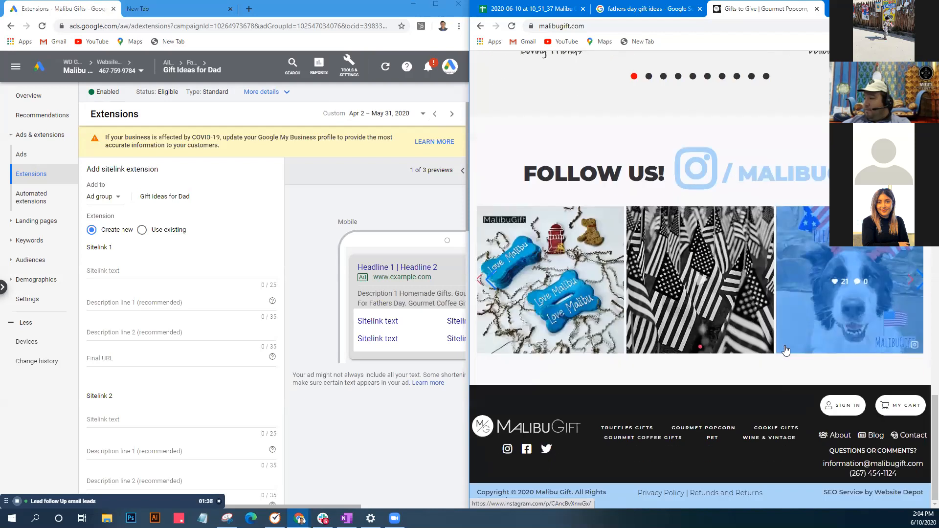
pyautogui.scroll(14, 763, 338)
pyautogui.scroll(-2, 747, 323)
pyautogui.scroll(-3, 747, 323)
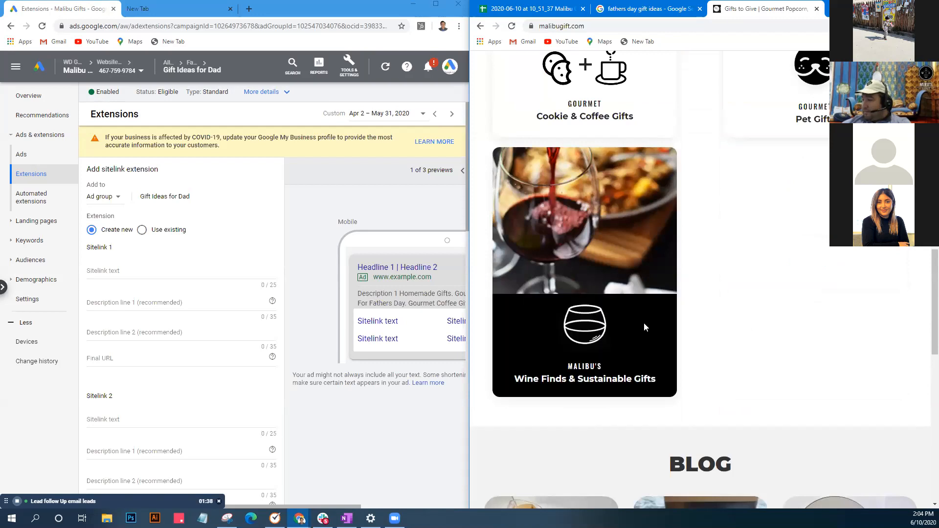
pyautogui.click(577, 239)
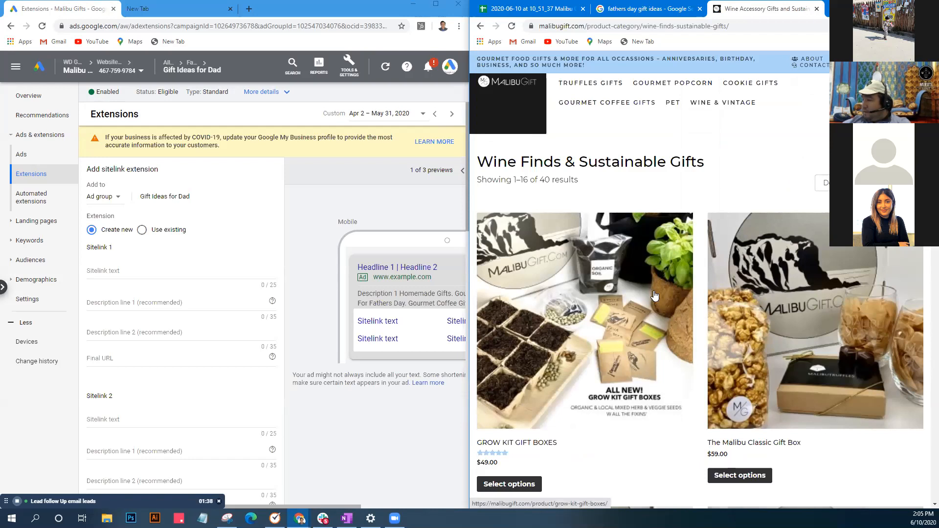
# - Copy the web address of the Wine Finds & Sustainable Gifts category page
pyautogui.scroll(-5, 656, 295)
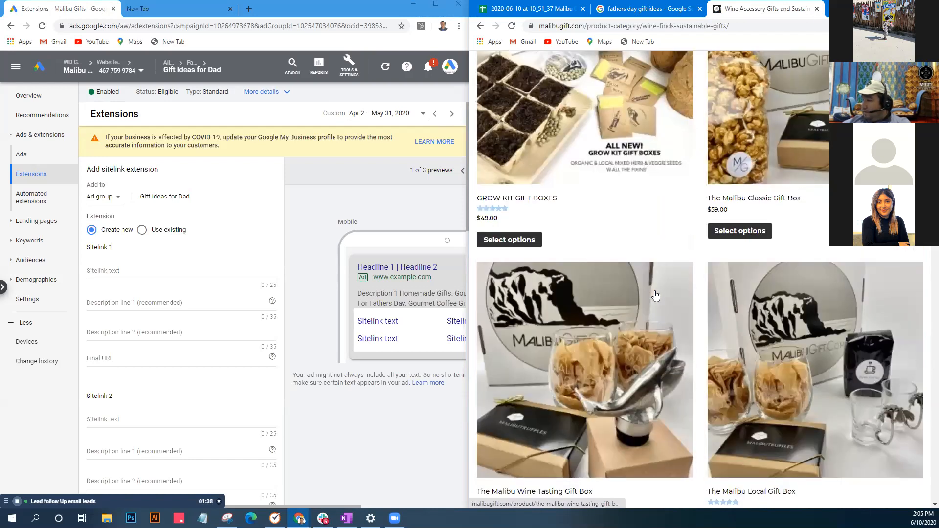
pyautogui.scroll(-9, 656, 295)
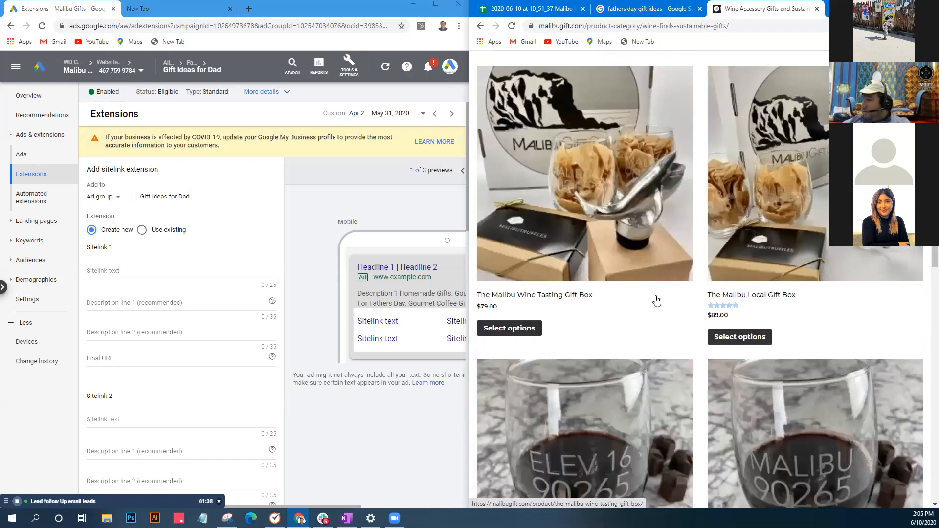
pyautogui.click(631, 29)
pyautogui.hotkey('ctrl', 'c')
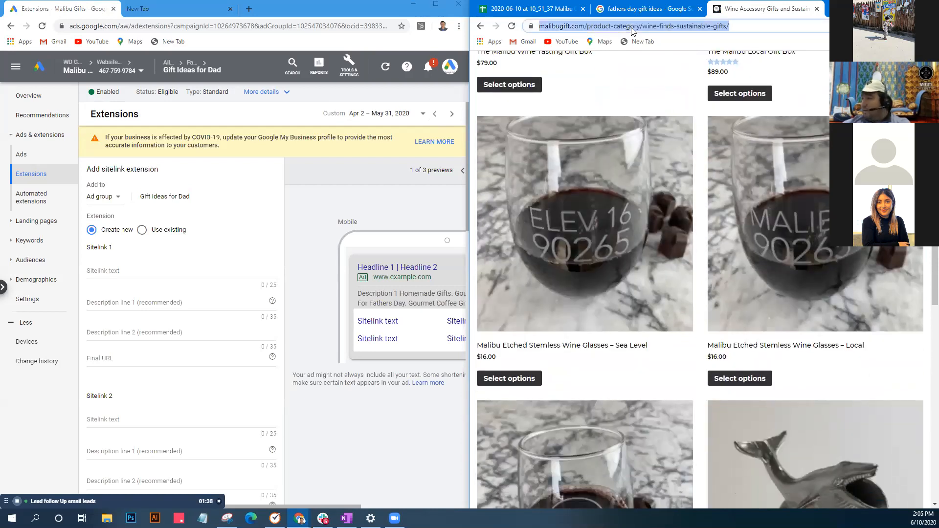
# - Give Sitelink 2 the text "Wine Finds For Dad" and the copied category page address as its final URL
pyautogui.click(181, 275)
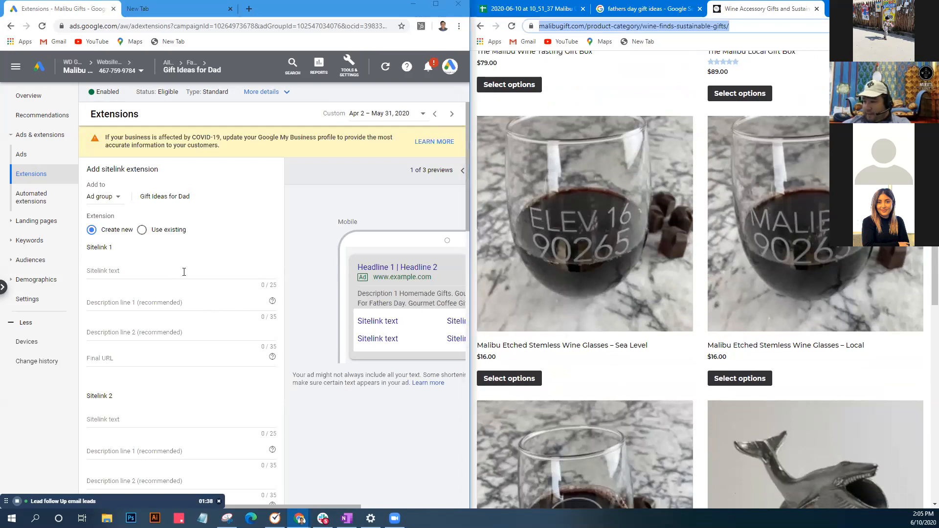
pyautogui.scroll(-2, 221, 408)
pyautogui.click(166, 322)
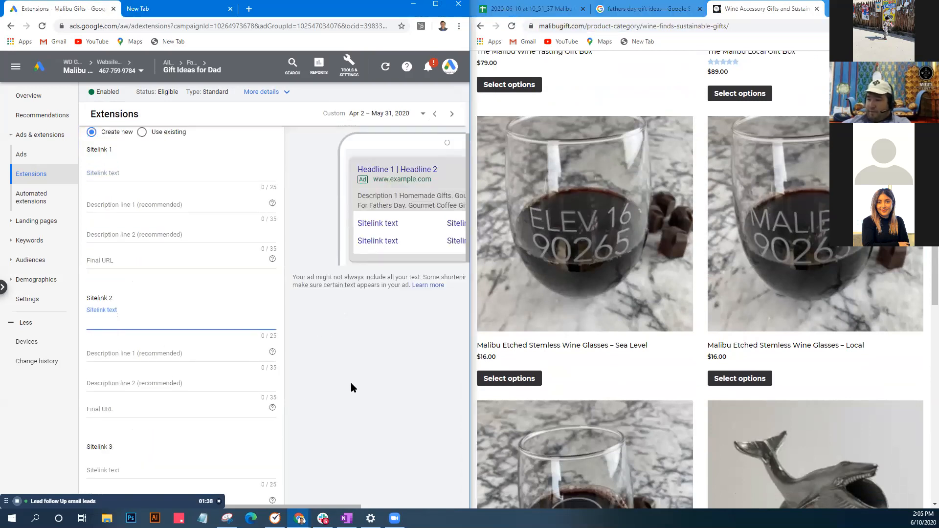
pyautogui.write('Wine Finds For Dad')
pyautogui.press('Tab')
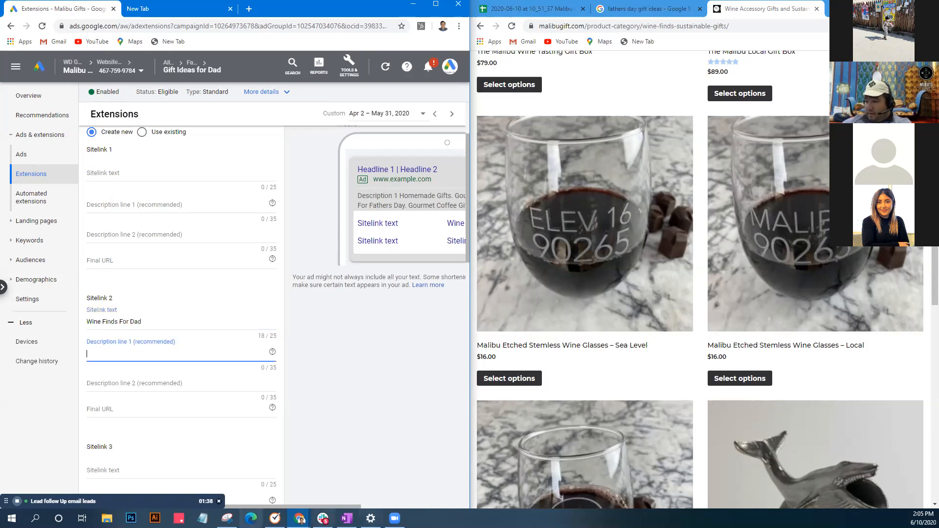
pyautogui.press('Tab')
pyautogui.press('Tab')
pyautogui.hotkey('ctrl', 'v')
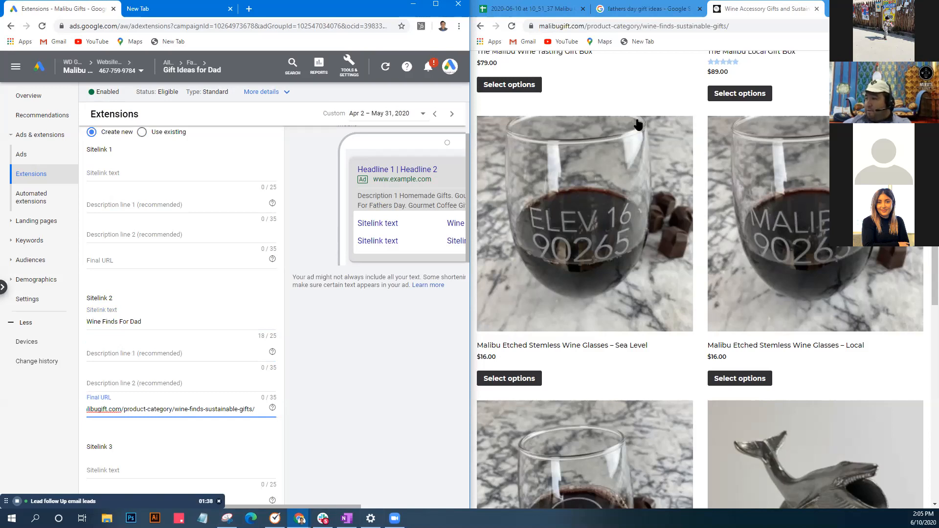
# - Look through the wine glasses and pourers on the category page for Sitelink 2 description ideas
pyautogui.click(656, 27)
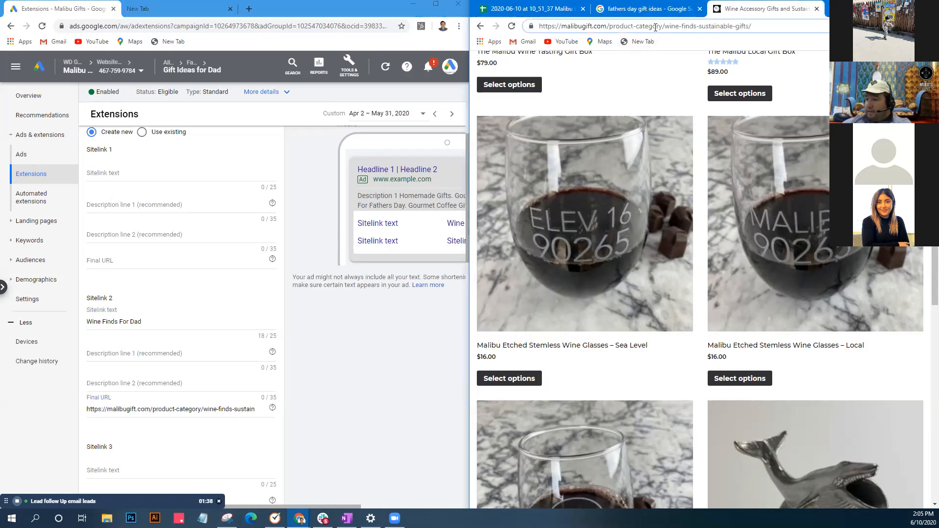
pyautogui.tripleClick(660, 25)
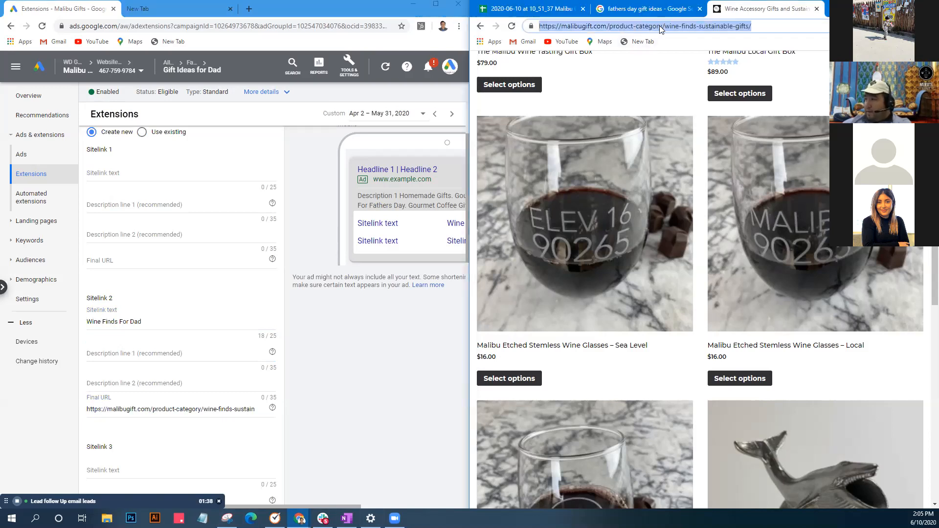
pyautogui.click(189, 354)
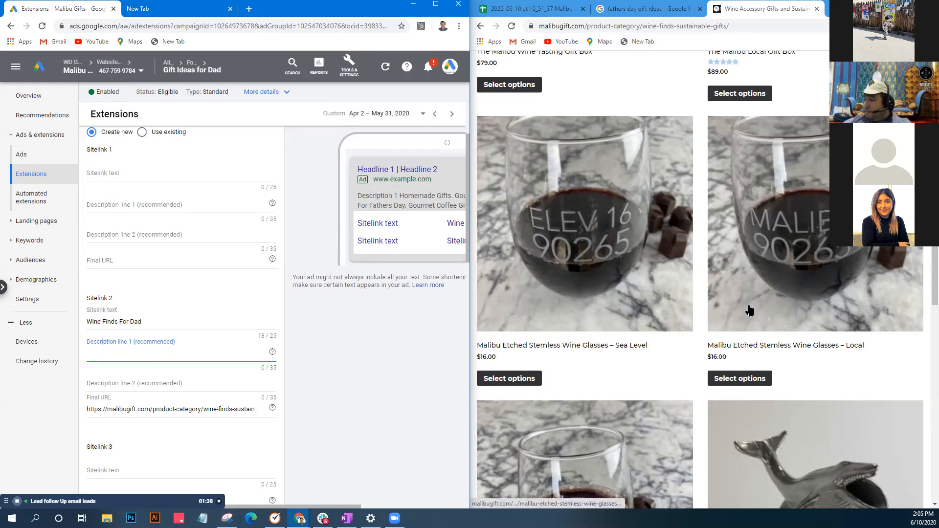
pyautogui.scroll(-3, 750, 311)
pyautogui.scroll(-5, 749, 311)
pyautogui.scroll(-12, 750, 310)
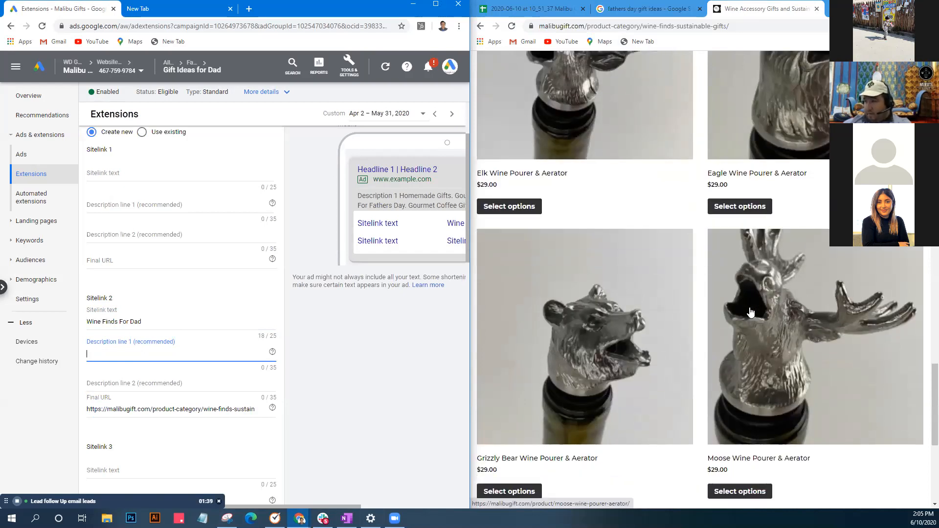
pyautogui.click(428, 327)
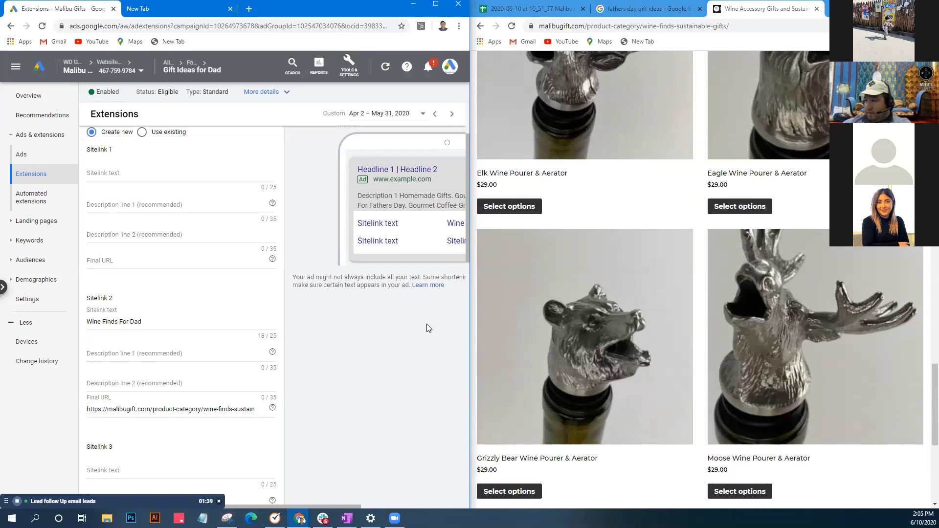
# - Enter "Great Gift Sets and Accessories" as description line 1 of Sitelink 2 in the maximized Google Ads window
pyautogui.press('super+Up')
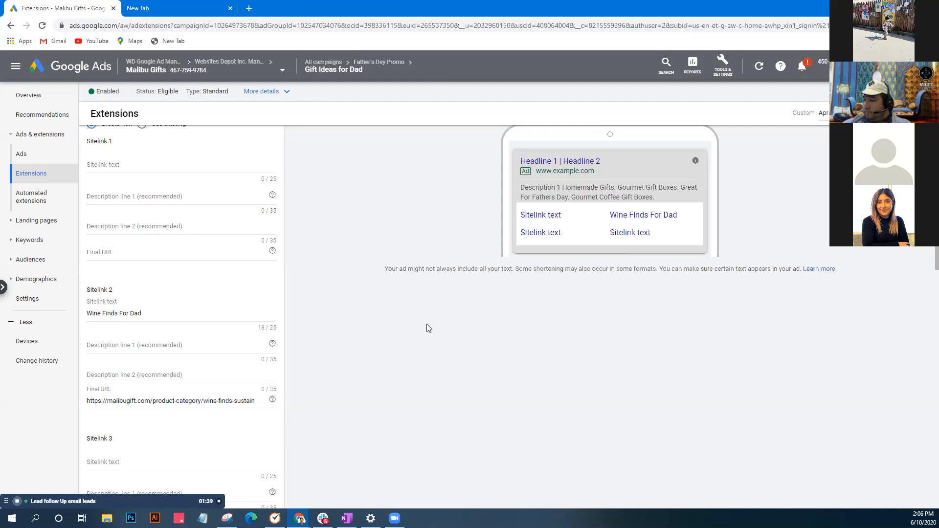
pyautogui.click(176, 348)
pyautogui.write('AG')
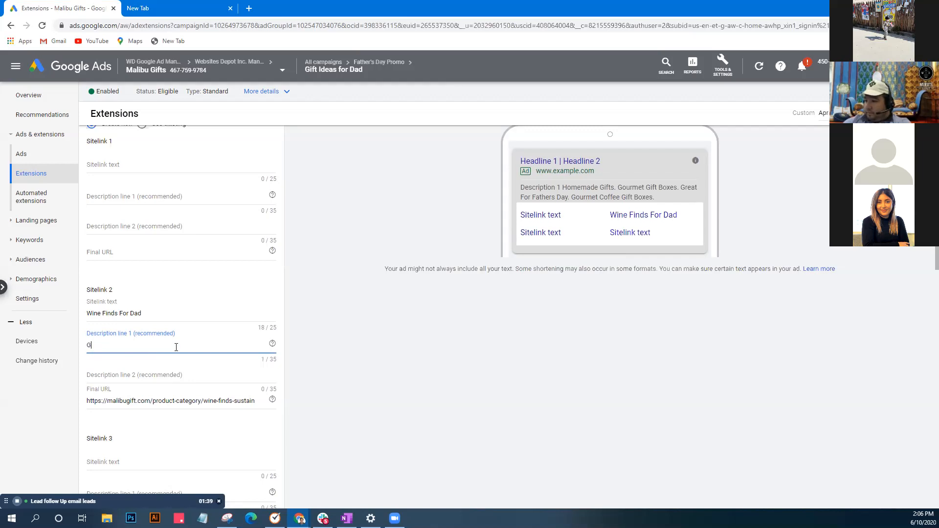
pyautogui.write('reat Gift ')
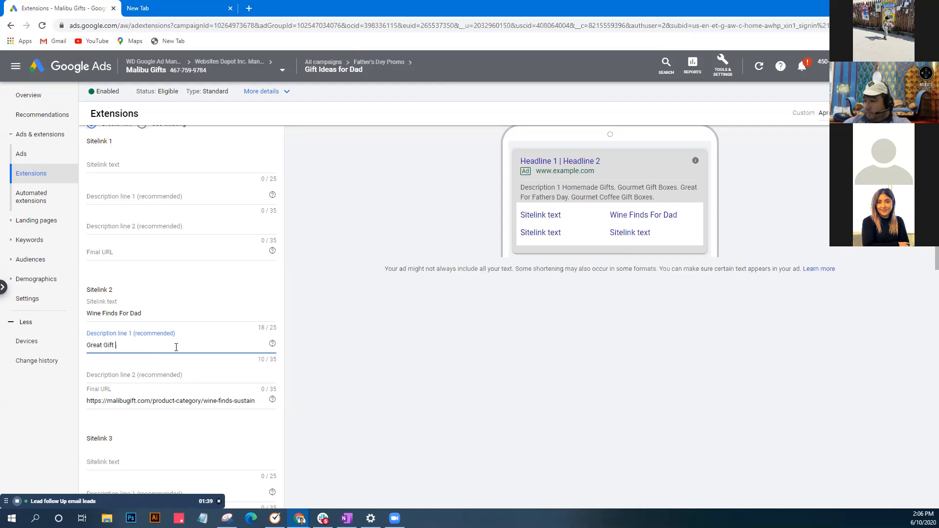
pyautogui.write('Sets and Accessoris')
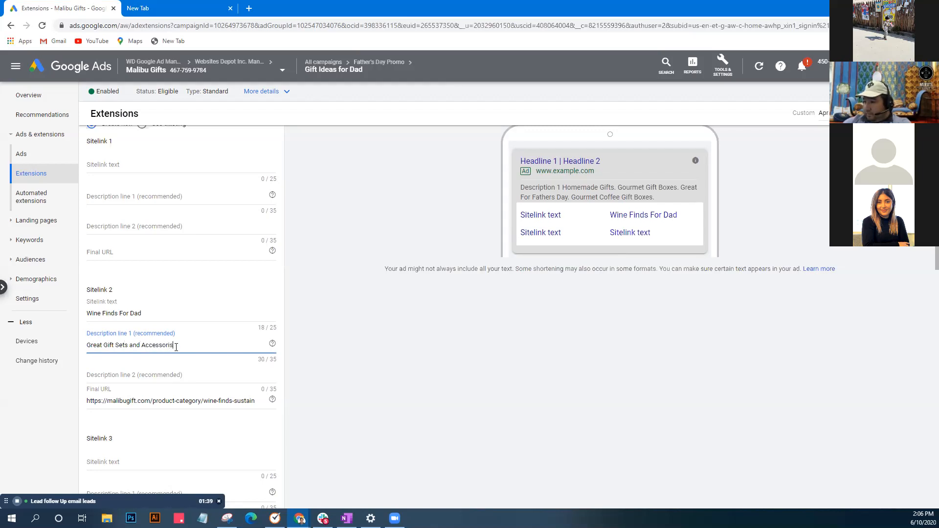
pyautogui.press('Left')
pyautogui.write('e')
pyautogui.click(211, 365)
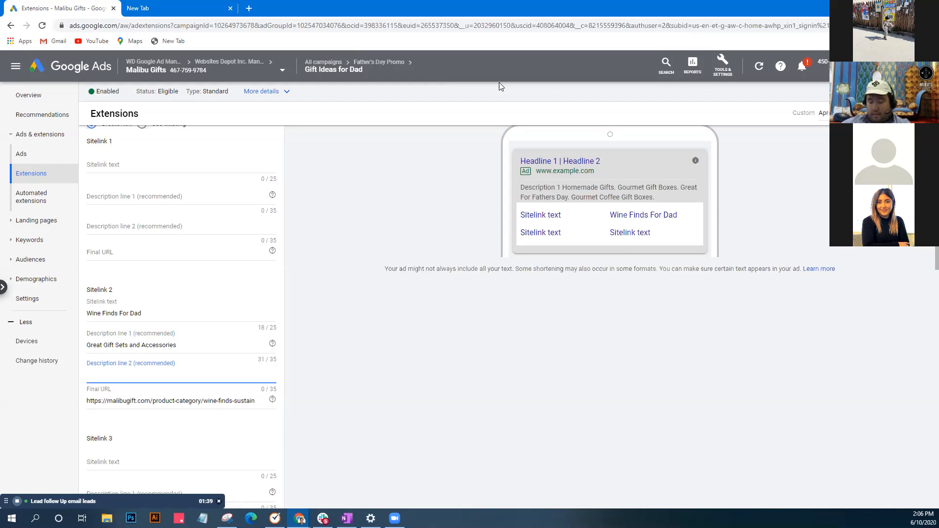
# - Bring back the side-by-side view and examine the category's full product listing for wording for Sitelink 2's second description line
pyautogui.press('super+Left')
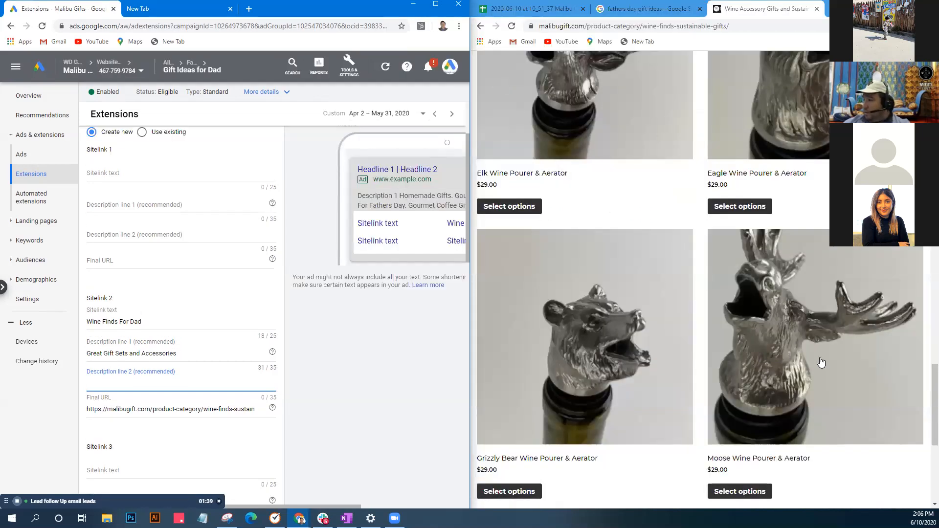
pyautogui.scroll(-3, 821, 363)
pyautogui.scroll(-4, 845, 382)
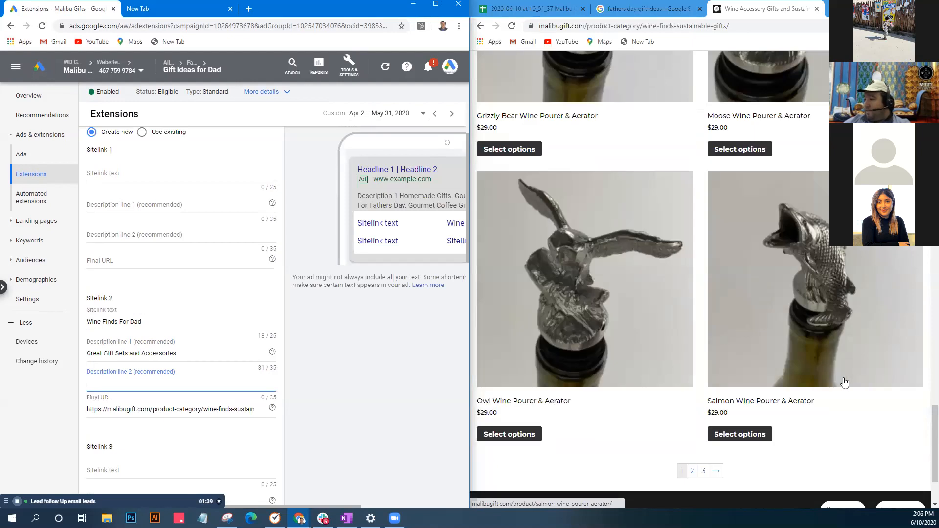
pyautogui.scroll(6, 846, 378)
pyautogui.scroll(-8, 841, 374)
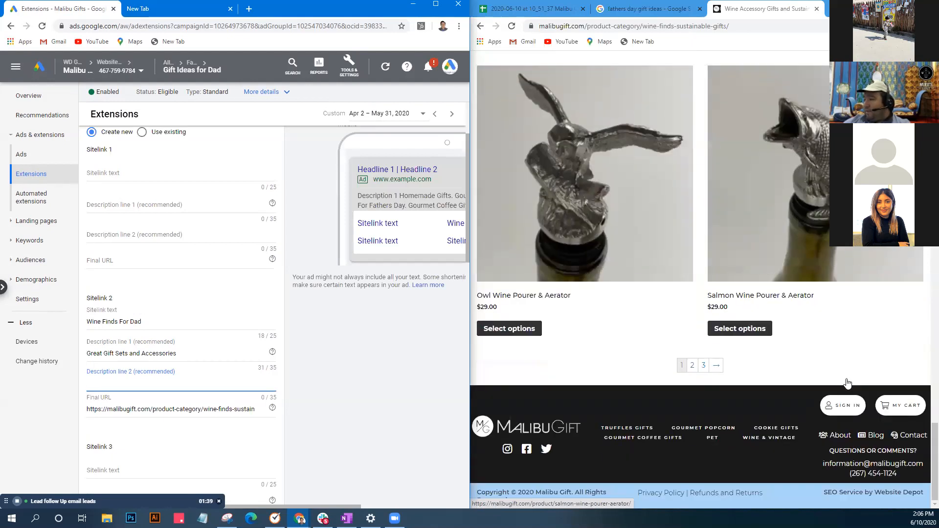
pyautogui.scroll(20, 783, 366)
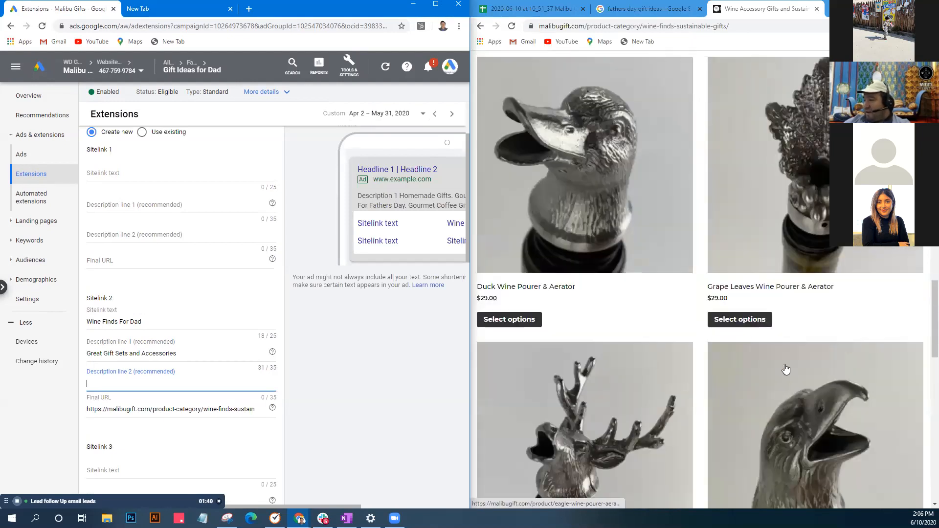
pyautogui.scroll(10, 786, 368)
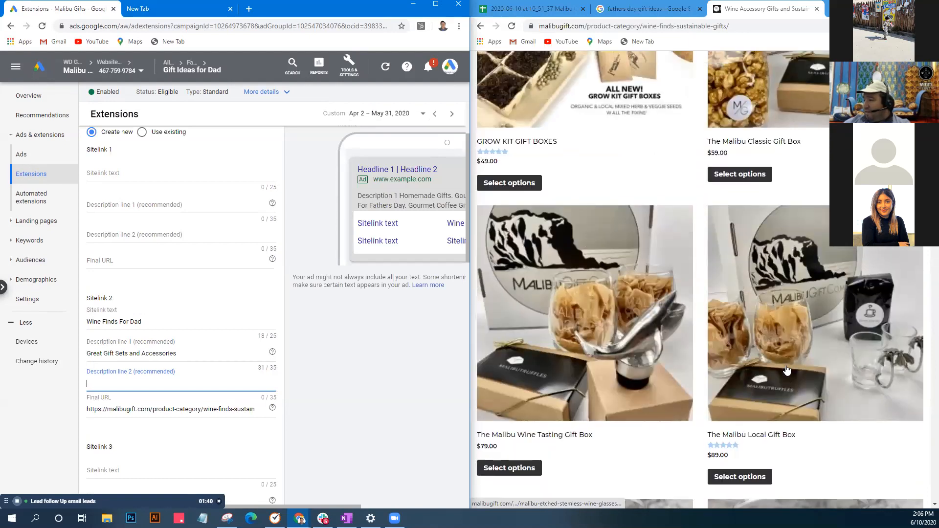
pyautogui.scroll(-6, 787, 371)
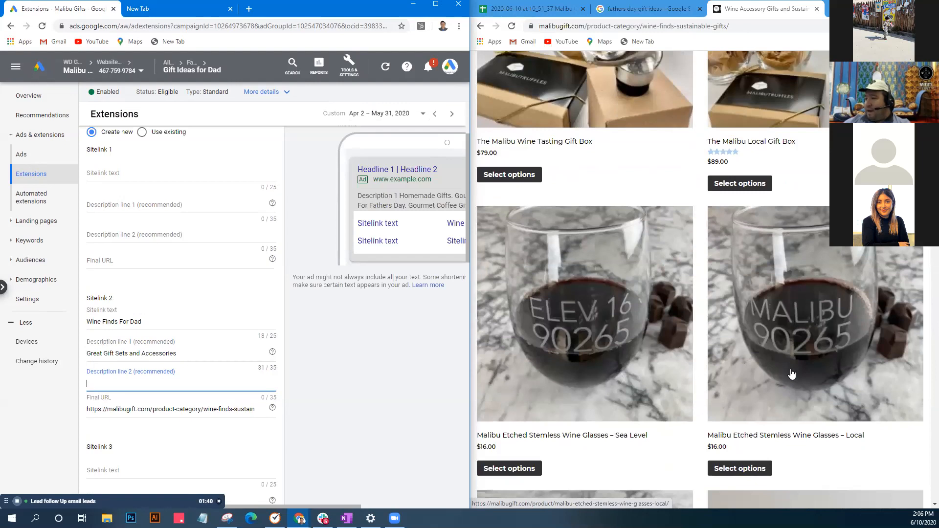
pyautogui.scroll(-1, 791, 374)
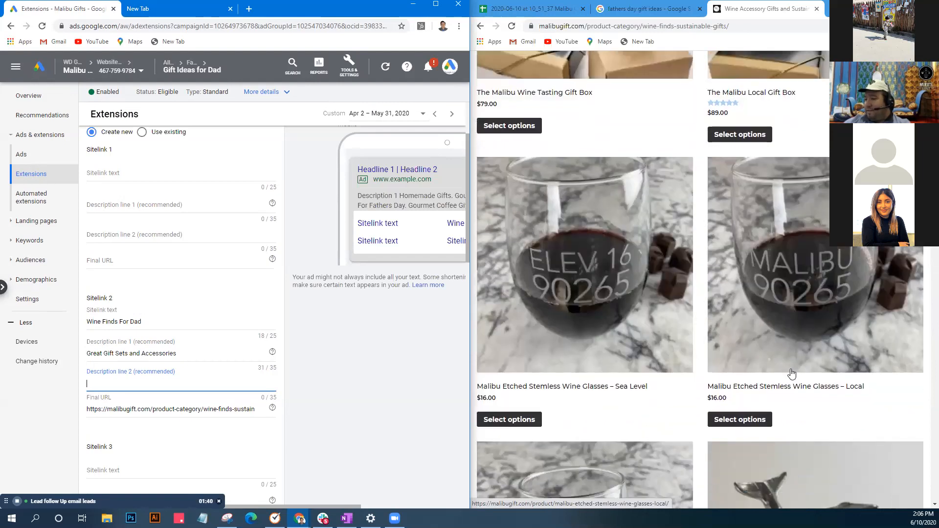
pyautogui.scroll(8, 795, 373)
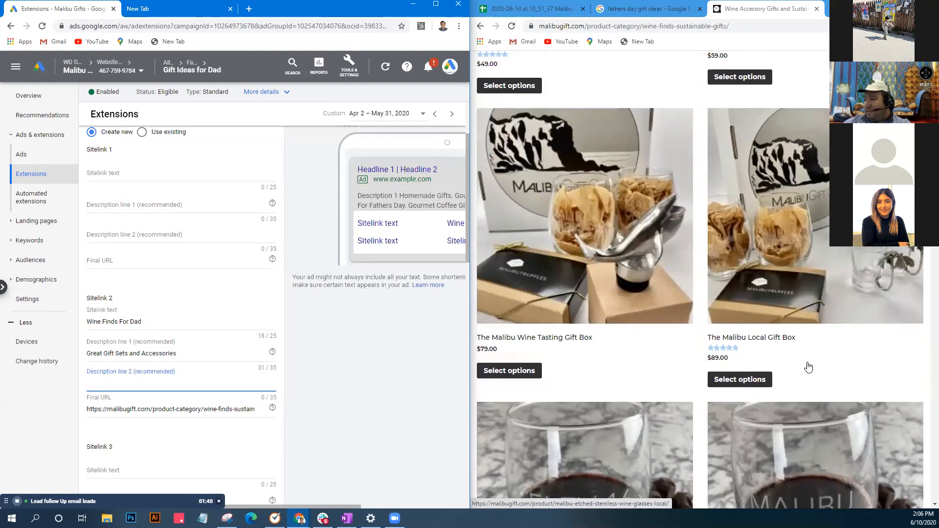
pyautogui.scroll(3, 808, 368)
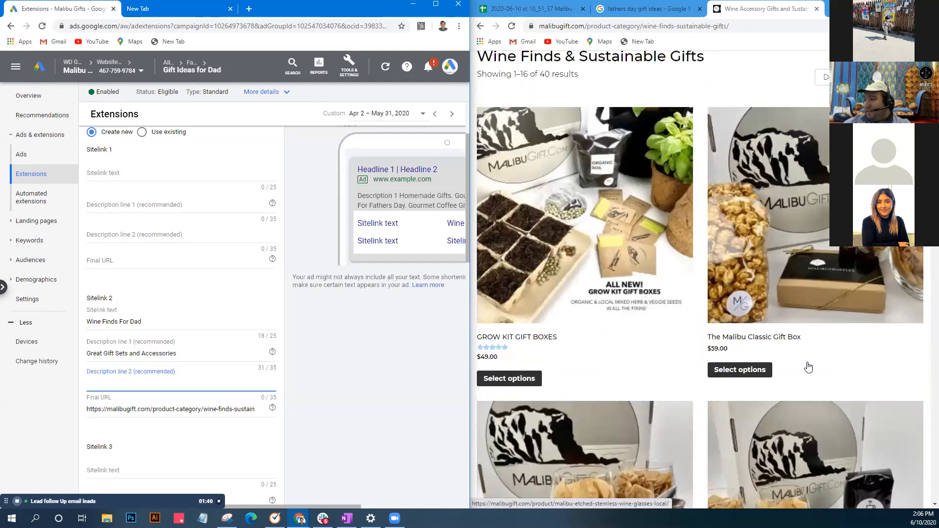
pyautogui.scroll(1, 809, 368)
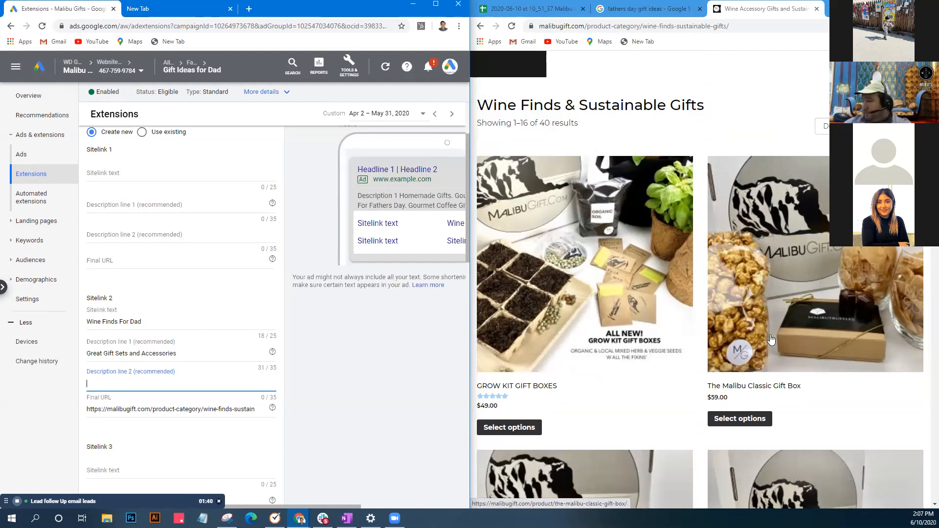
# - Enter "Wine Glasses and Aerators, and Gift Sets" as description line 2 of Sitelink 2
pyautogui.scroll(-10, 771, 339)
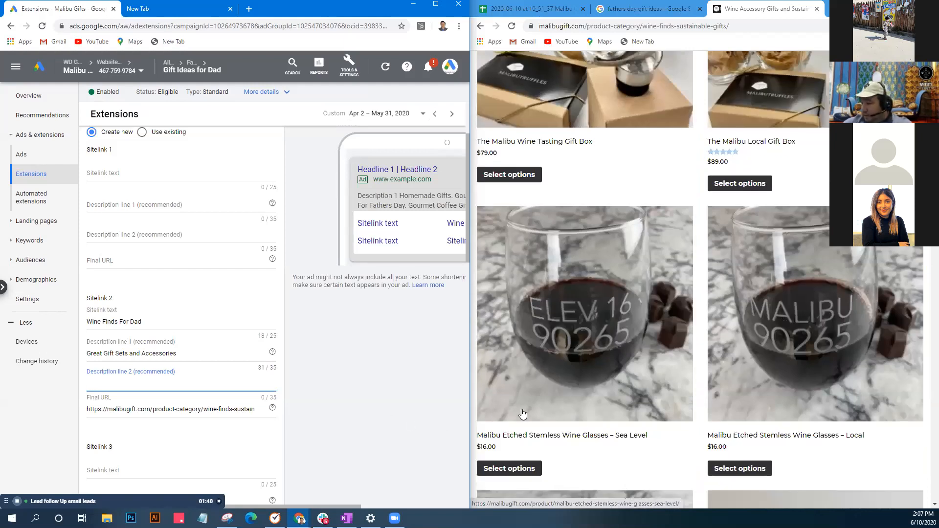
pyautogui.write('Wine Glasses')
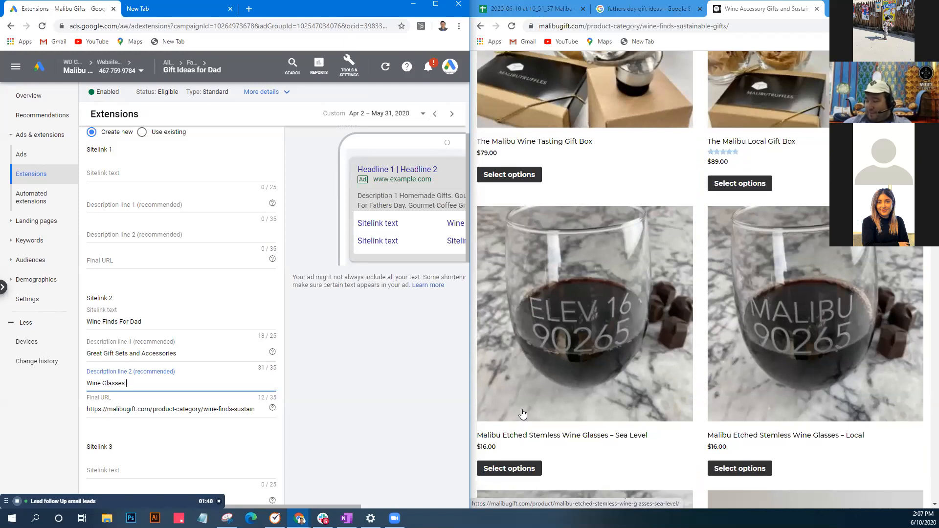
pyautogui.write('and Aerators')
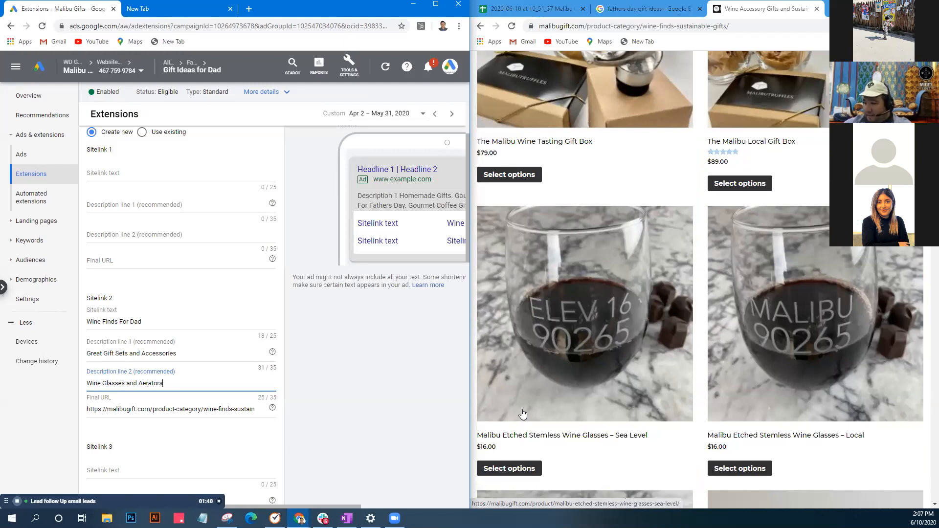
pyautogui.write(', and  Gift Sets')
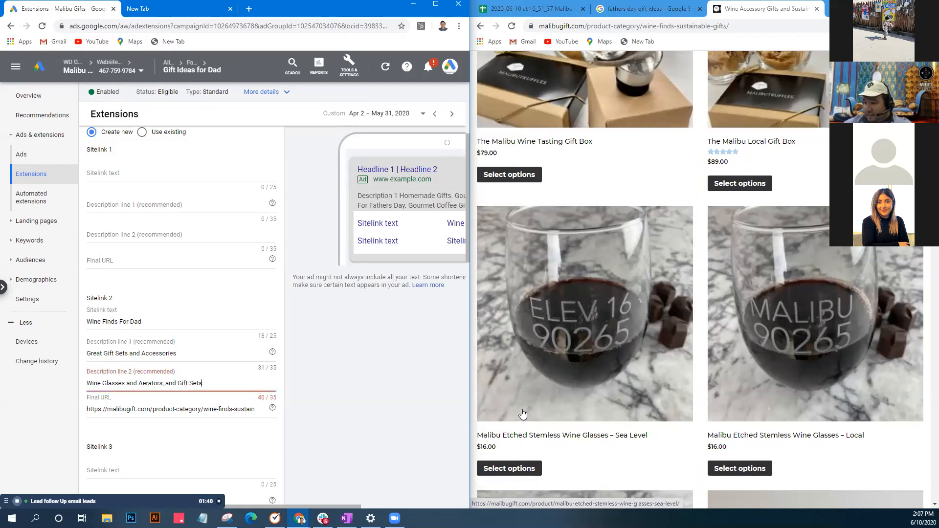
# - Shorten Sitelink 2's description line 2 to "Wine Glasses, Aerators, Gift Sets"
pyautogui.press('Left')
pyautogui.press('BackSpace')
pyautogui.press('BackSpace')
pyautogui.press('BackSpace')
pyautogui.press('BackSpace')
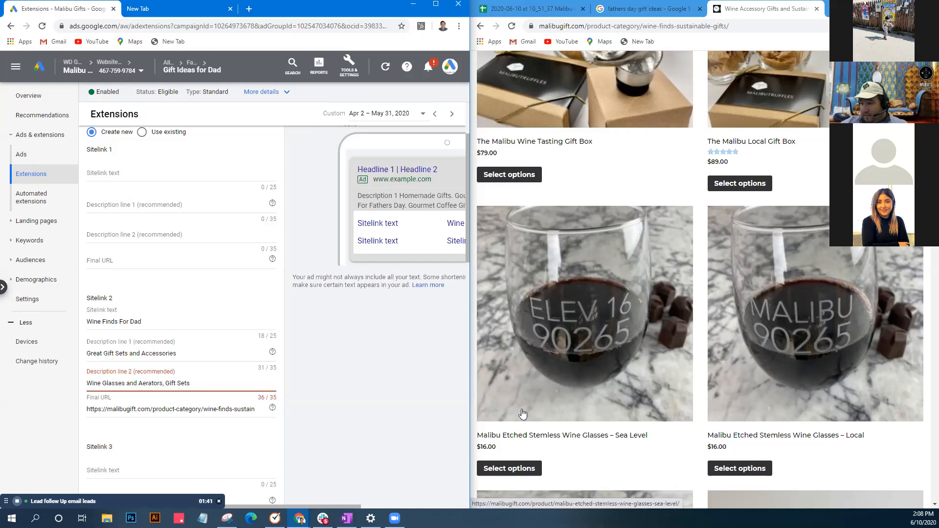
pyautogui.press('Right')
pyautogui.press('Right')
pyautogui.press('Right')
pyautogui.press('Right')
pyautogui.press('Right')
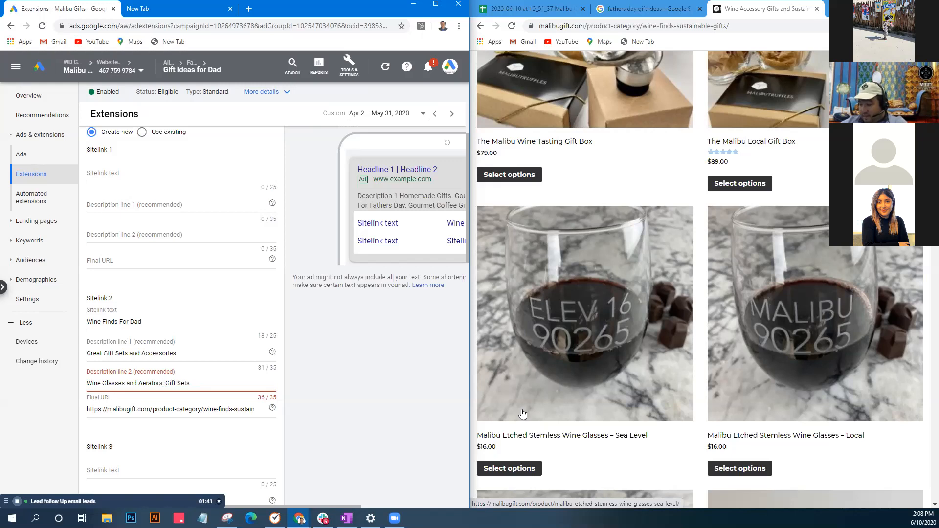
pyautogui.press('Left')
pyautogui.press('Left')
pyautogui.press('Left')
pyautogui.press('Left')
pyautogui.press('Left')
pyautogui.press('Left')
pyautogui.press('BackSpace')
pyautogui.press('BackSpace')
pyautogui.press('BackSpace')
pyautogui.press('BackSpace')
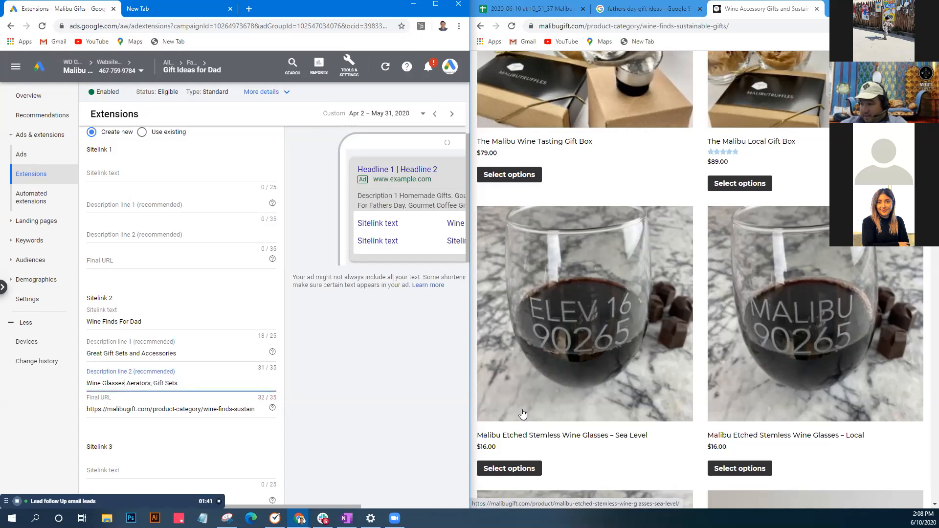
pyautogui.write(',')
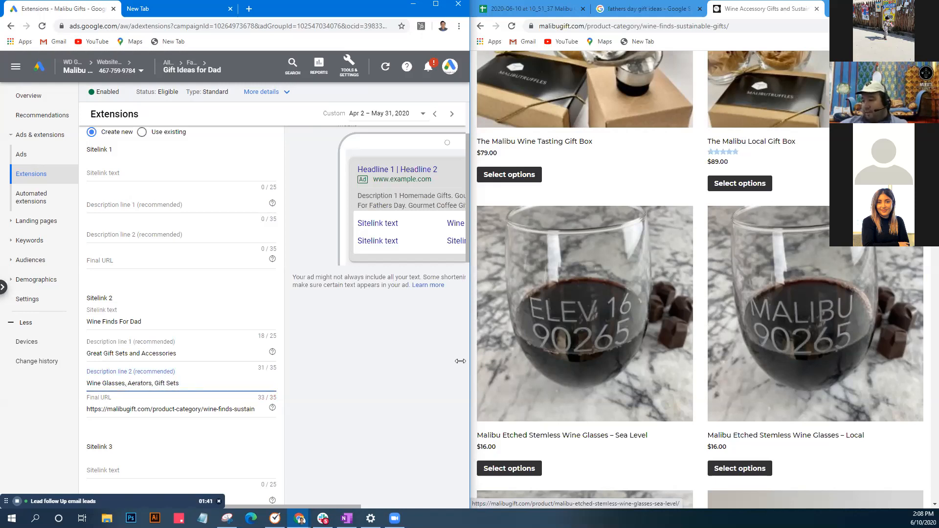
# - Check the mobile ad preview in the maximized Google Ads window, and bring back the side-by-side view with the store
pyautogui.click(171, 325)
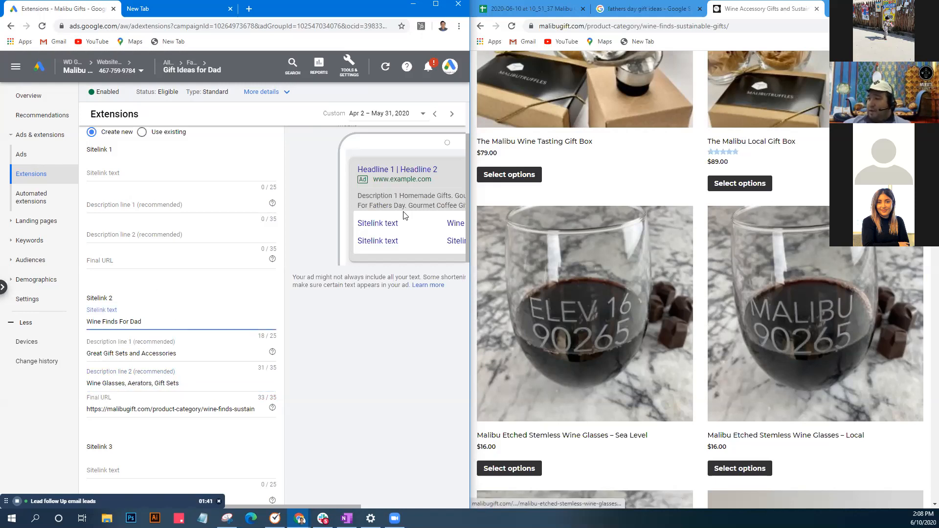
pyautogui.click(315, 223)
pyautogui.press('super+Up')
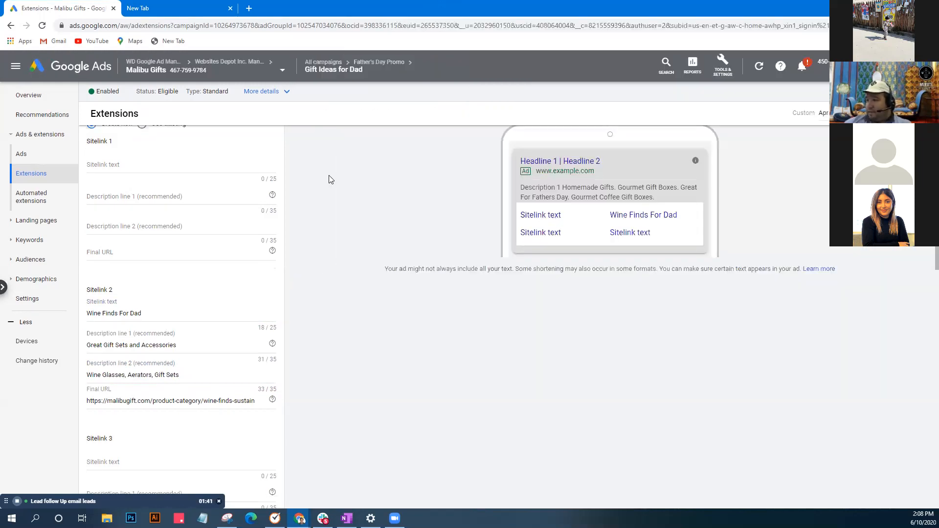
pyautogui.click(142, 167)
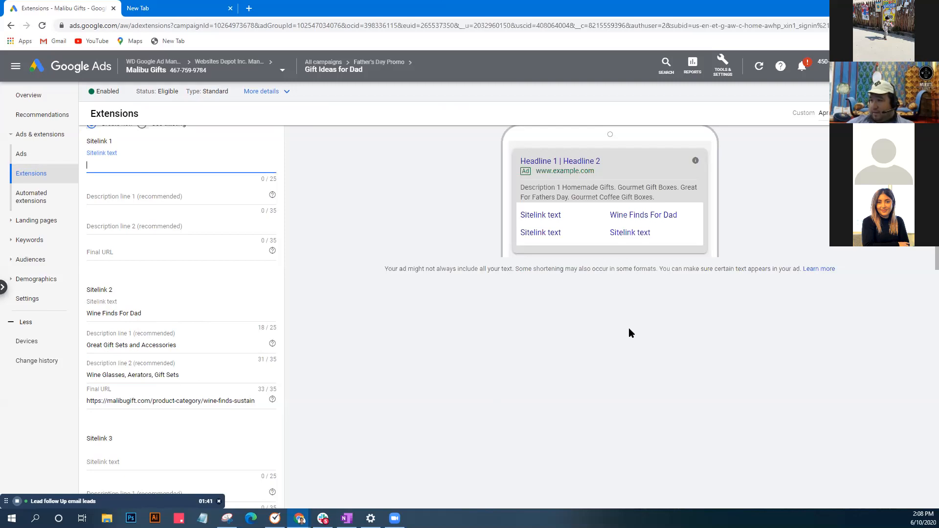
pyautogui.press('super+Left')
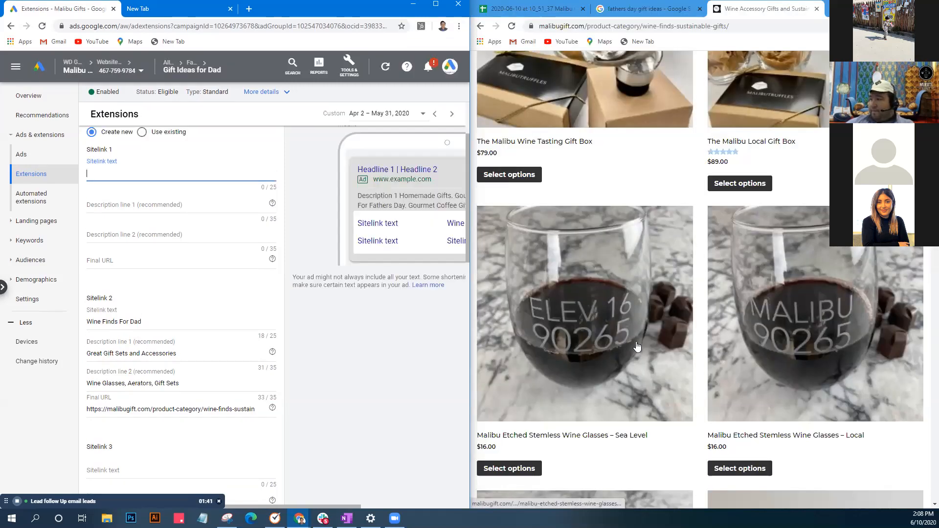
# - Go to the Malibu Gift home page and open its Gourmet Coffee Gifts category
pyautogui.scroll(8, 763, 305)
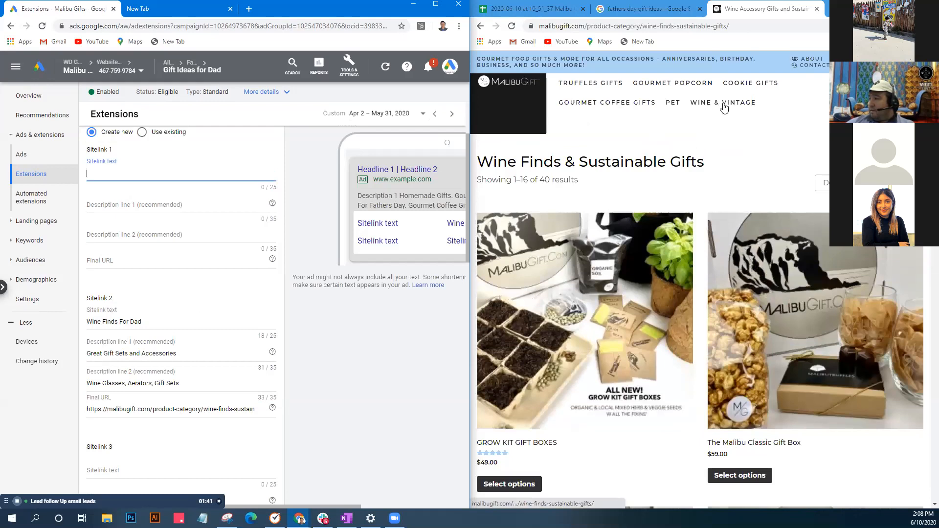
pyautogui.click(508, 84)
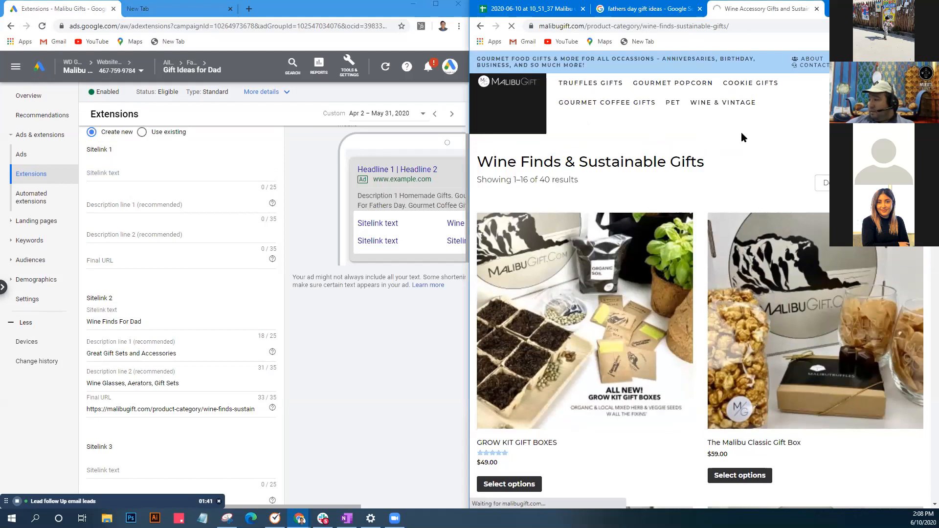
pyautogui.scroll(-1, 781, 192)
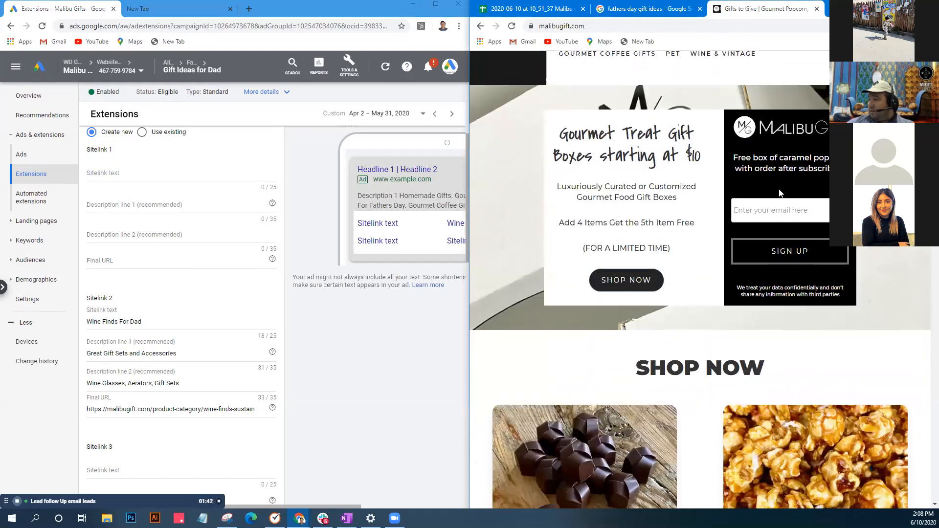
pyautogui.scroll(1, 822, 274)
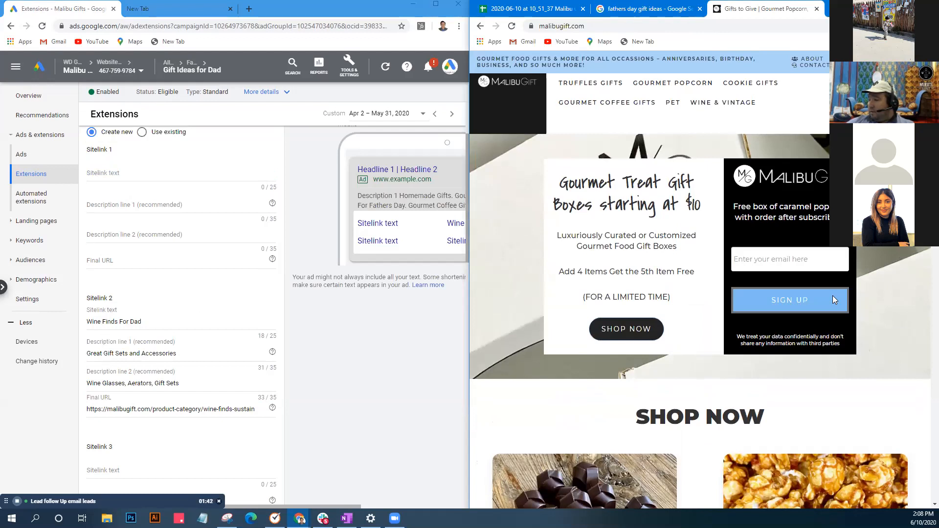
pyautogui.click(609, 103)
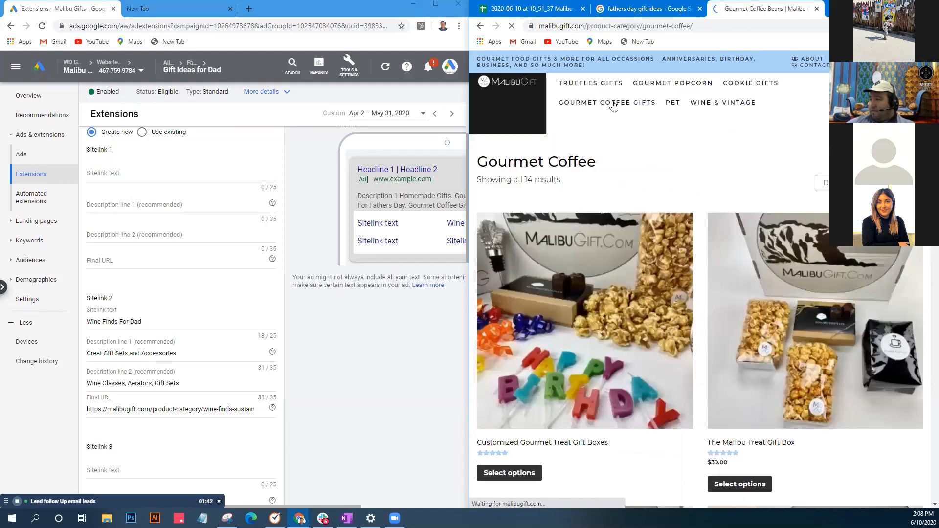
# - Enter "Gourmet Coffee Gift Sets" as the sitelink text of Sitelink 3
pyautogui.scroll(-1, 612, 100)
pyautogui.scroll(-1, 297, 376)
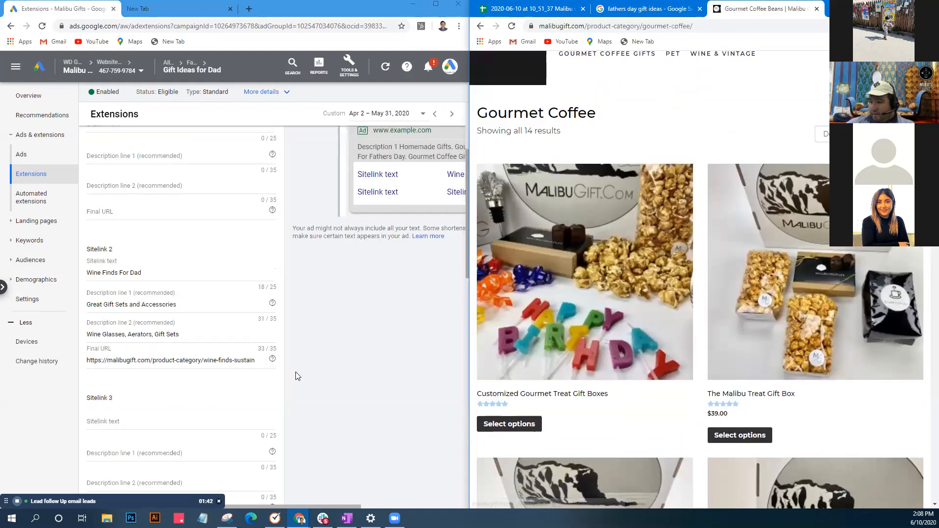
pyautogui.scroll(-1, 297, 376)
pyautogui.scroll(-1, 643, 346)
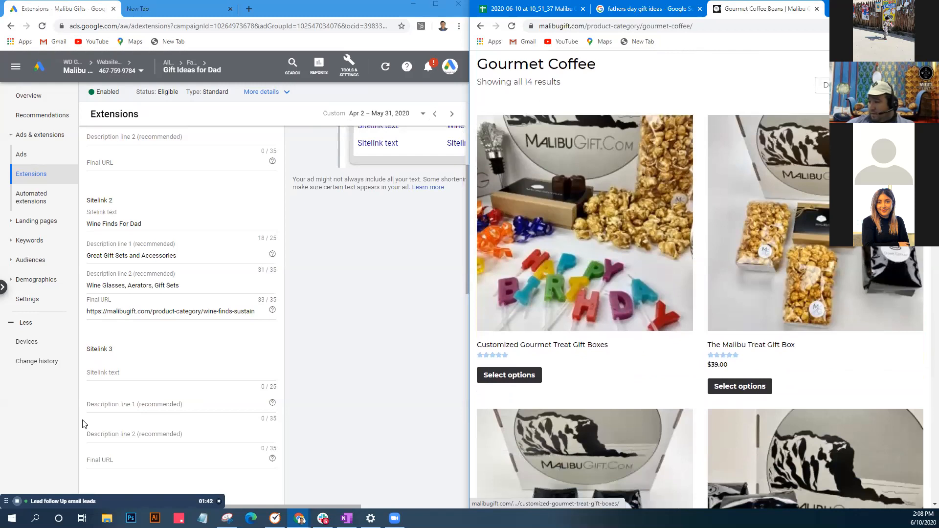
pyautogui.scroll(-1, 155, 401)
pyautogui.click(112, 324)
pyautogui.write('G')
pyautogui.press('BackSpace')
pyautogui.press('BackSpace')
pyautogui.write('ourmet Coffe')
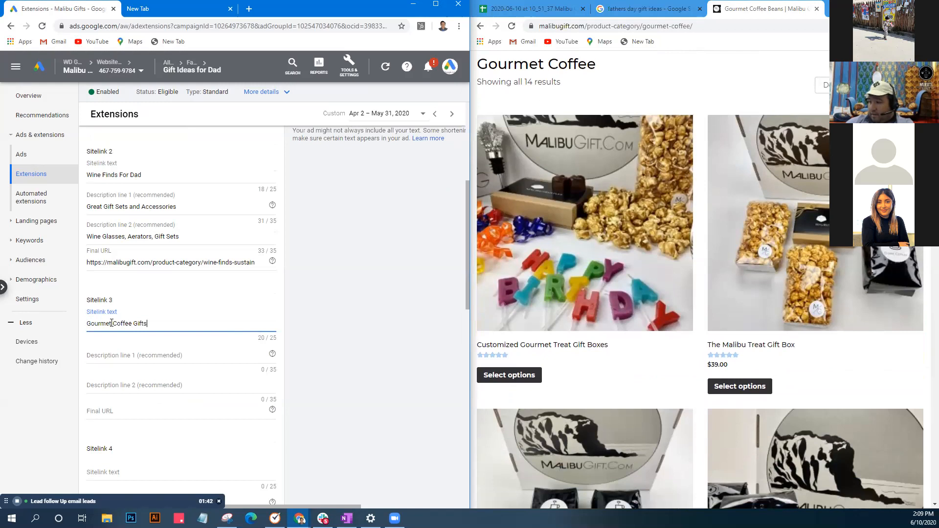
pyautogui.write('e Gift Sets')
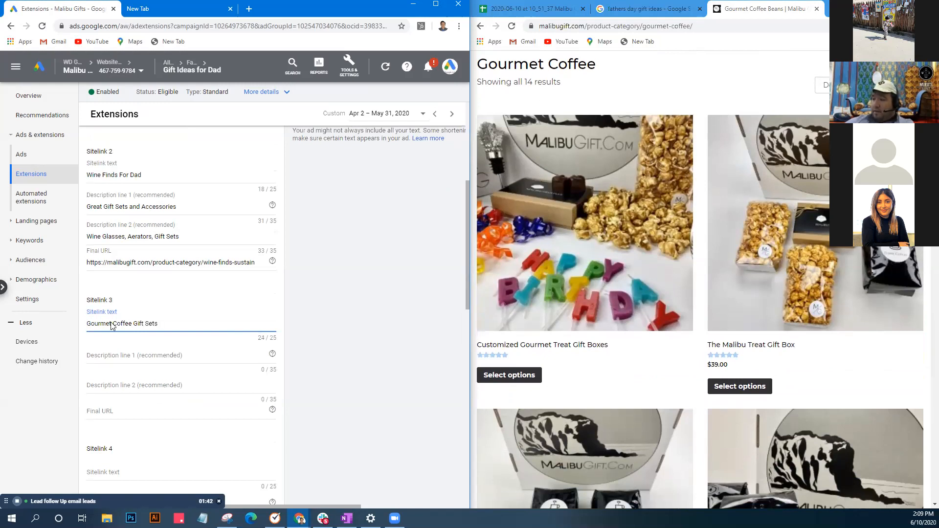
# - Examine how the sitelink texts fit in the mobile ad preview, in both the maximized and the side-by-side window
pyautogui.scroll(3, 167, 299)
pyautogui.click(351, 341)
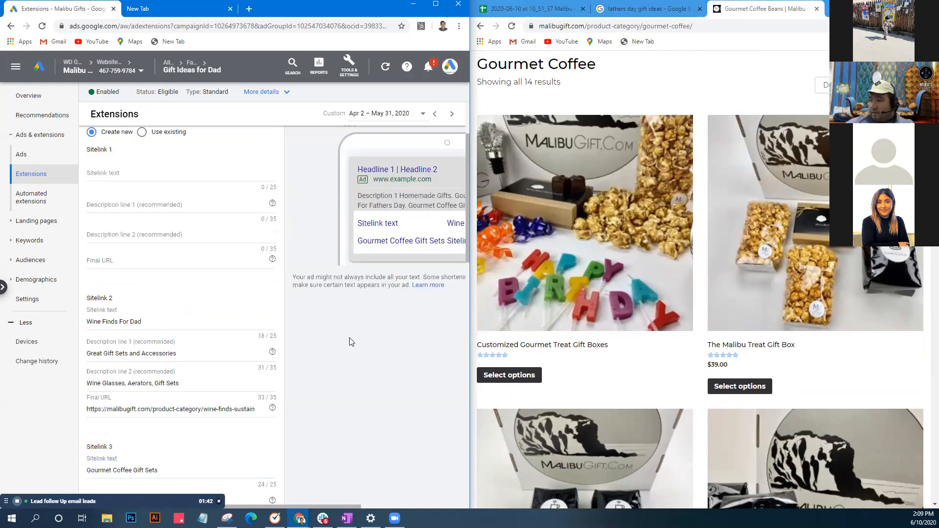
pyautogui.press('super+Up')
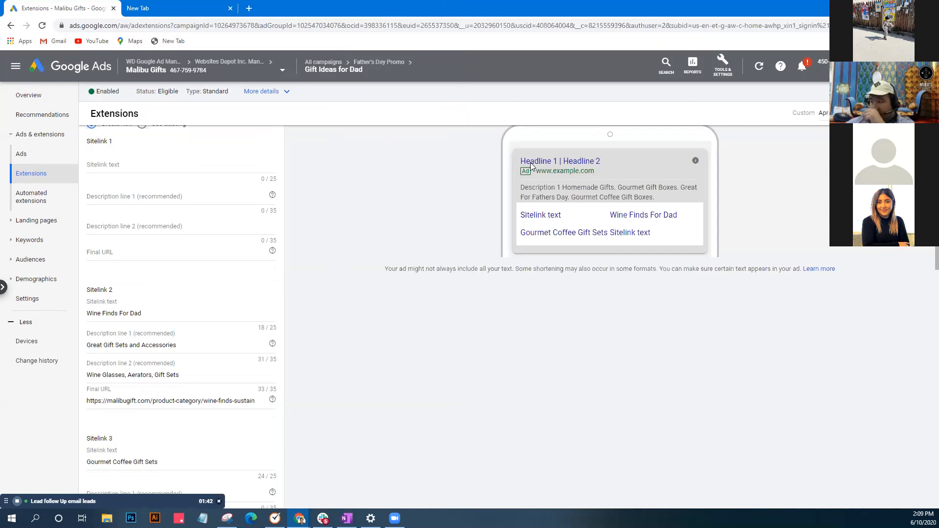
pyautogui.scroll(-3, 371, 348)
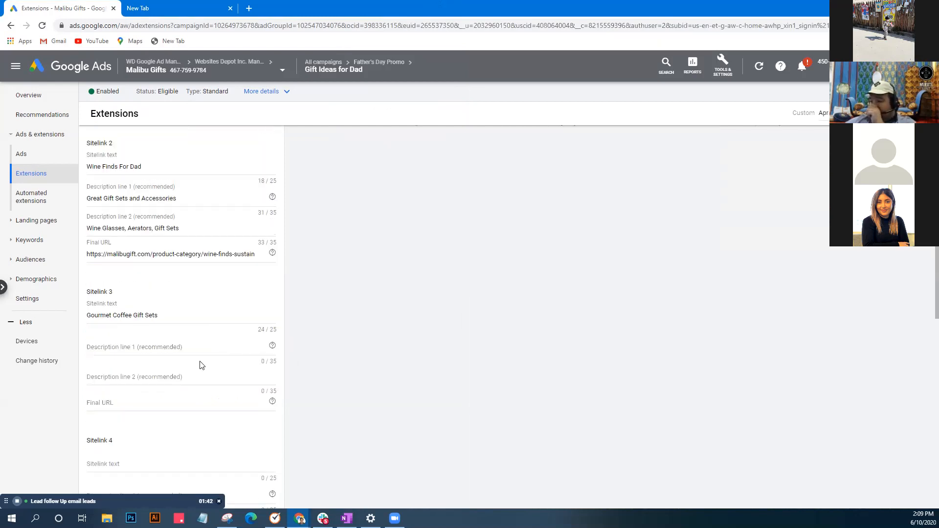
pyautogui.click(188, 345)
pyautogui.click(163, 404)
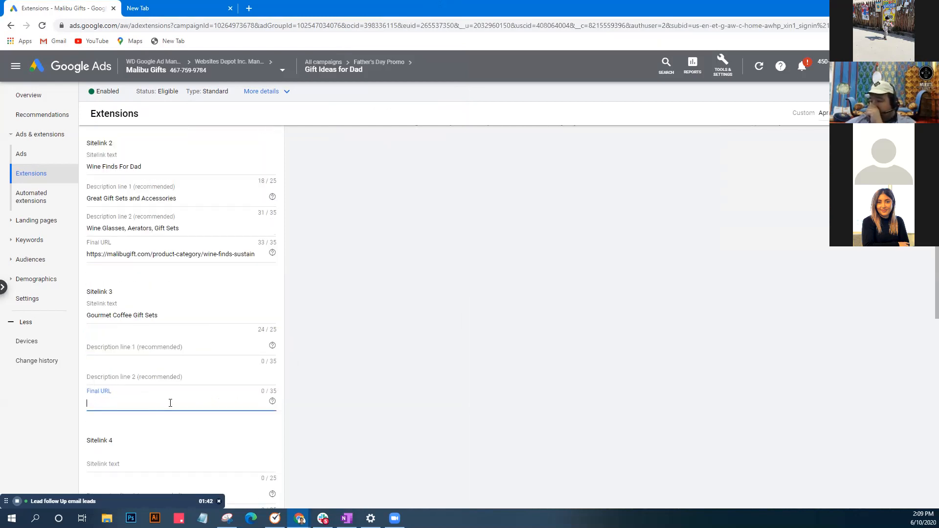
pyautogui.press('super+Left')
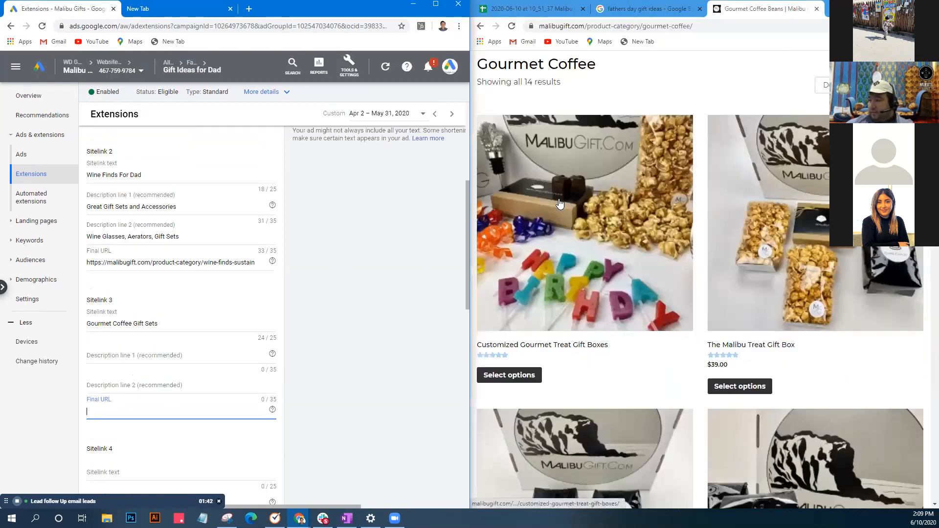
pyautogui.scroll(5, 398, 207)
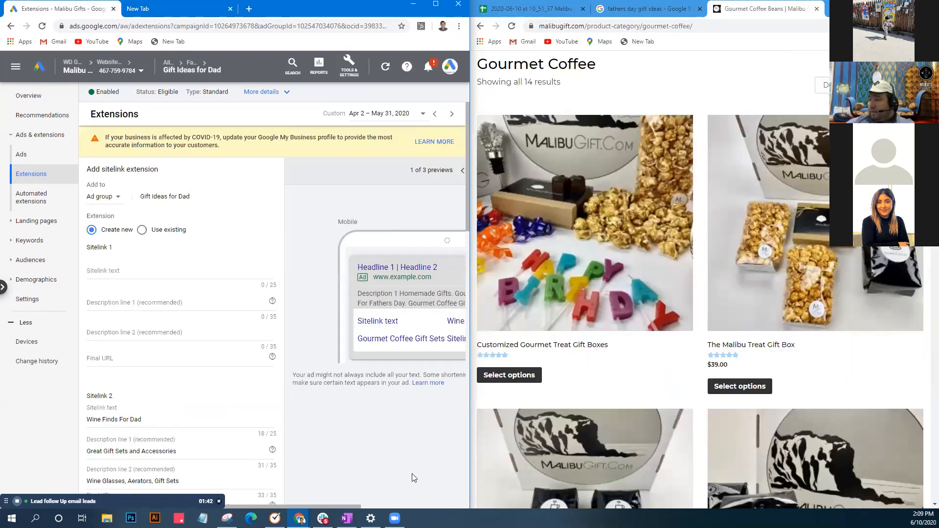
pyautogui.moveTo(324, 507); pyautogui.dragTo(418, 508)
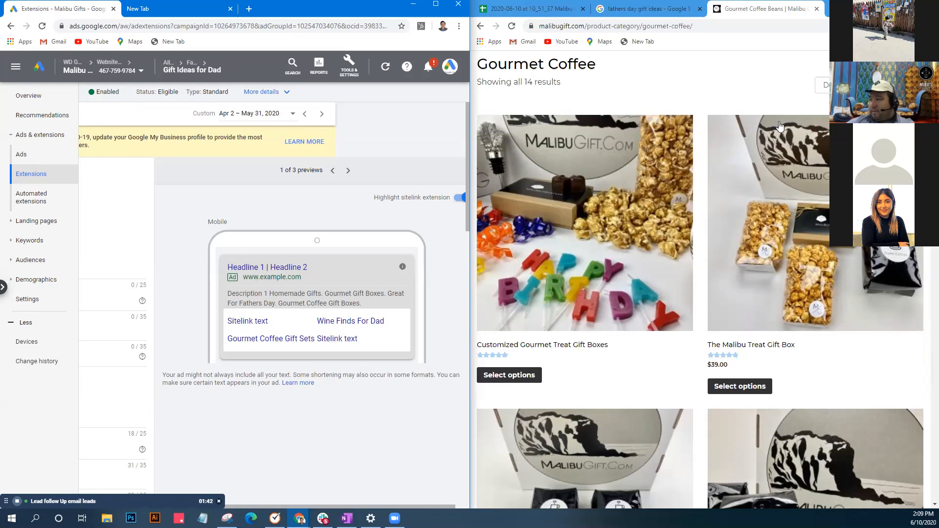
# - Look through the Gourmet Coffee category's products for wording for Sitelink 3's description lines
pyautogui.scroll(-2, 739, 180)
pyautogui.scroll(-2, 738, 180)
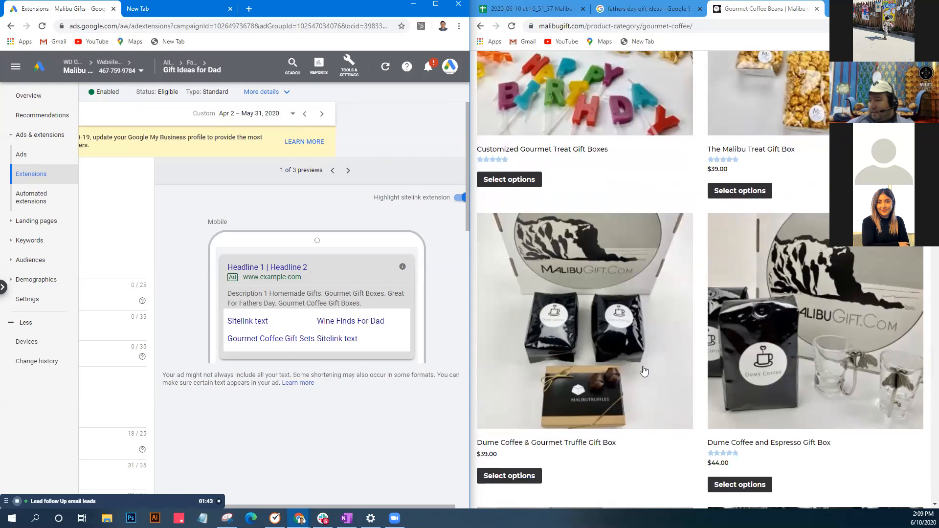
pyautogui.scroll(-9, 645, 372)
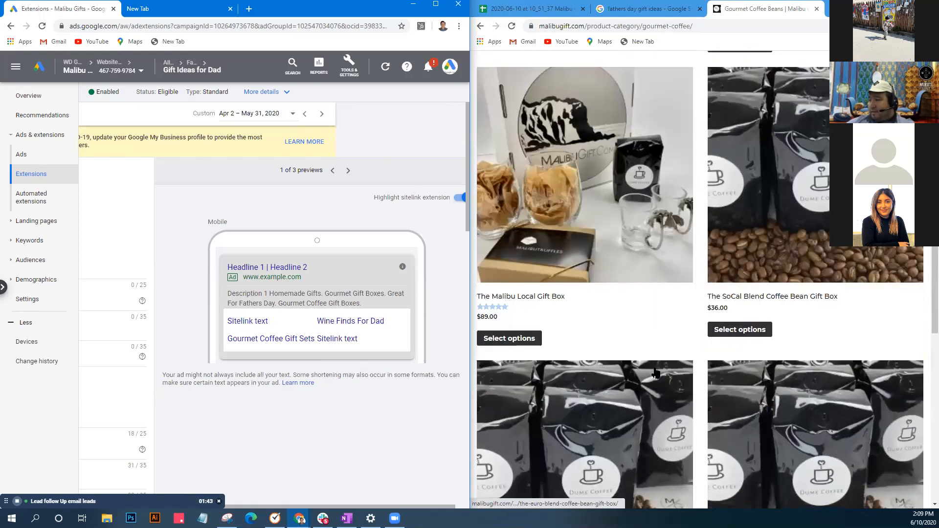
pyautogui.scroll(-9, 658, 374)
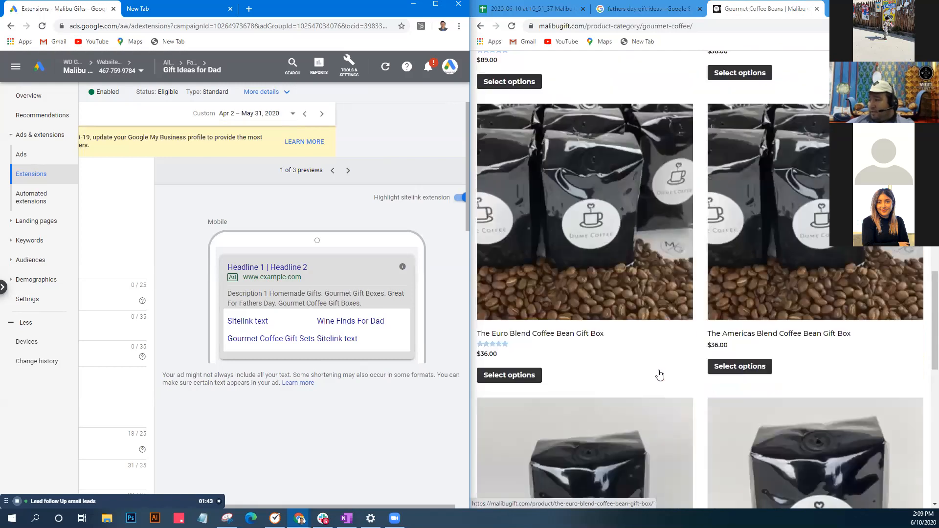
pyautogui.scroll(-6, 662, 375)
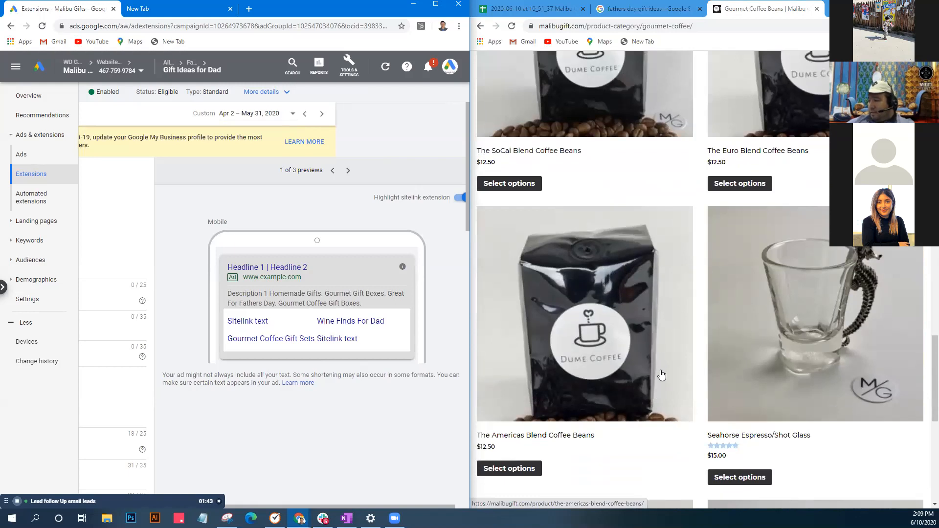
pyautogui.scroll(15, 661, 376)
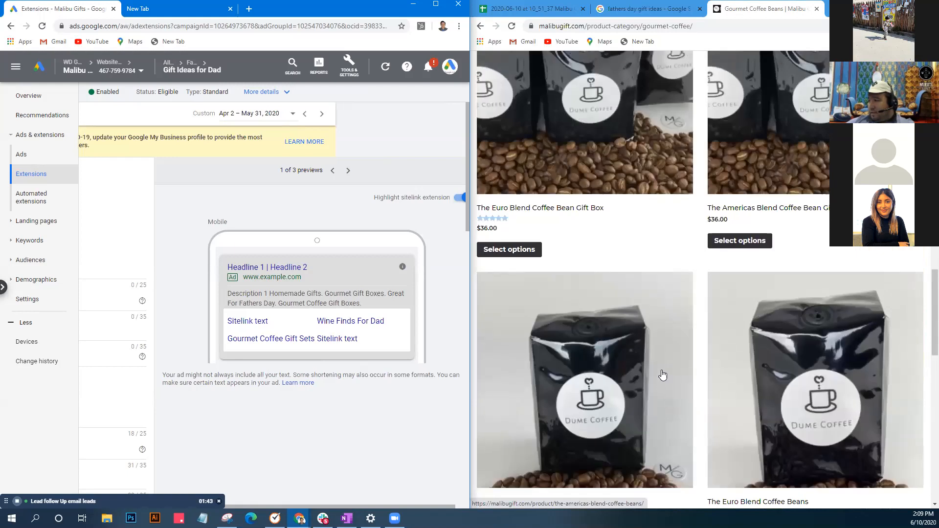
pyautogui.scroll(7, 661, 375)
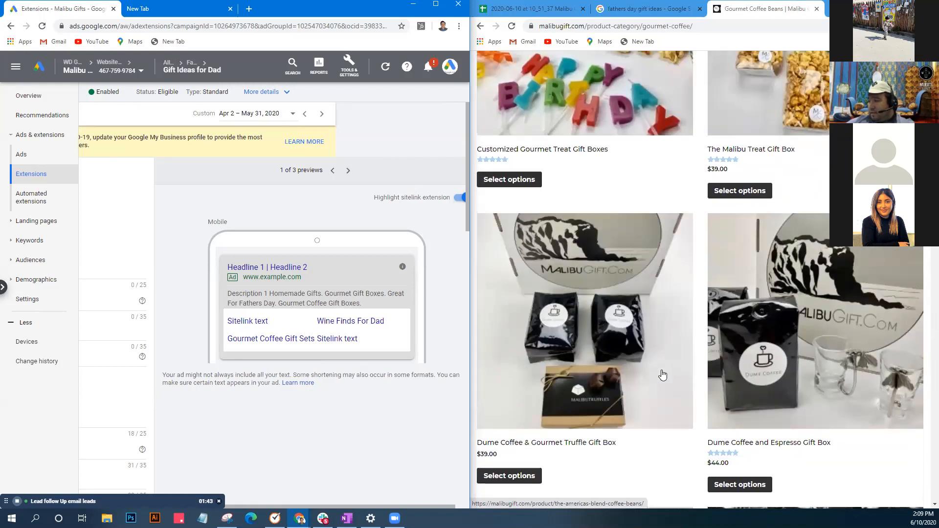
pyautogui.scroll(-6, 739, 402)
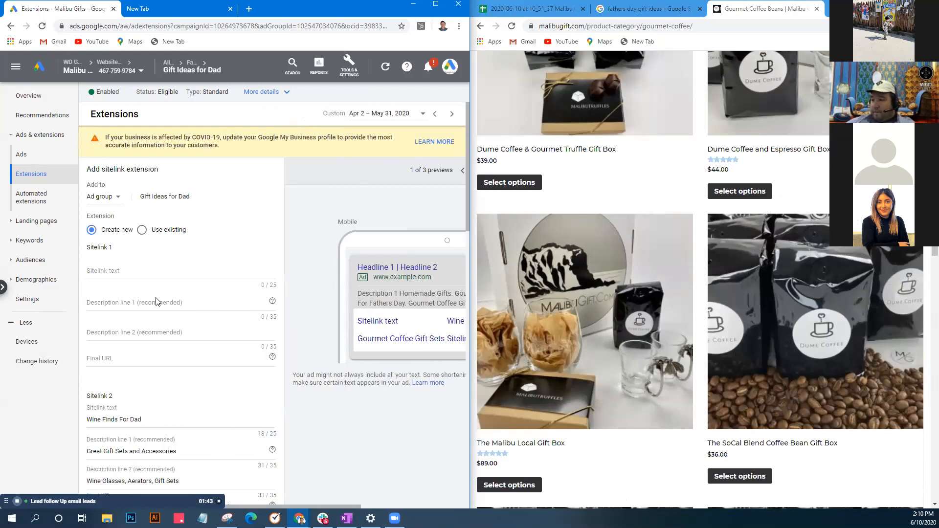
# - Enter "Delicious Coffee and Espresso Beans" as description line 1 of Sitelink 3
pyautogui.scroll(-5, 156, 302)
pyautogui.click(169, 353)
pyautogui.write('Delicious Coffee')
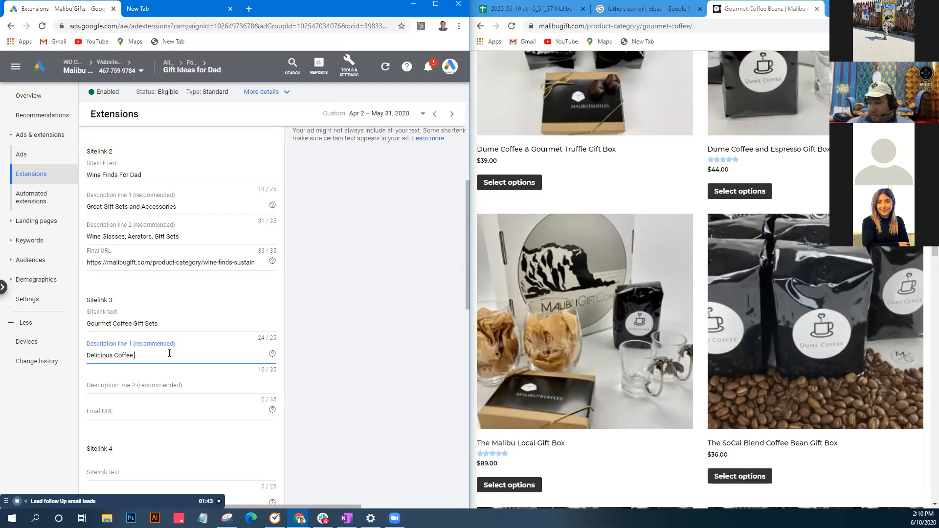
pyautogui.write(' and Espresso Beans')
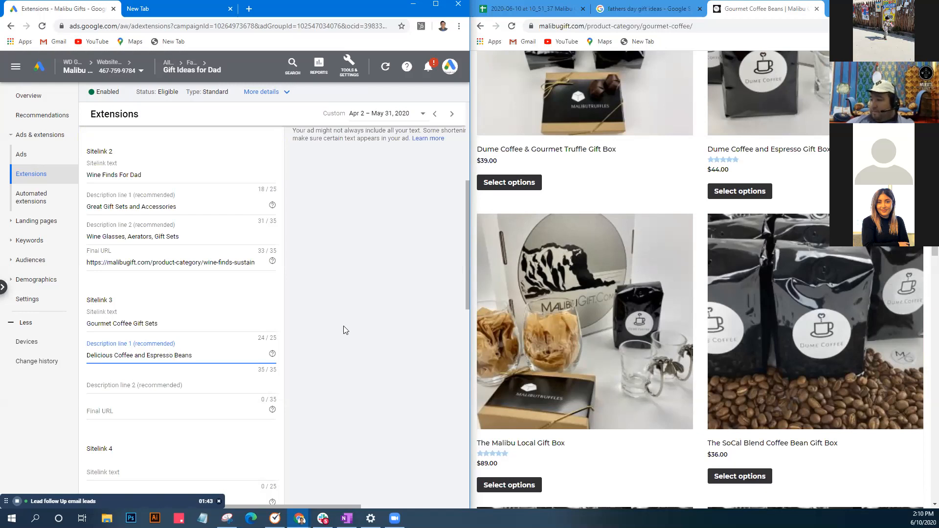
# - Look through the Gourmet Coffee category's products for wording for Sitelink 3's second description line
pyautogui.scroll(4, 661, 294)
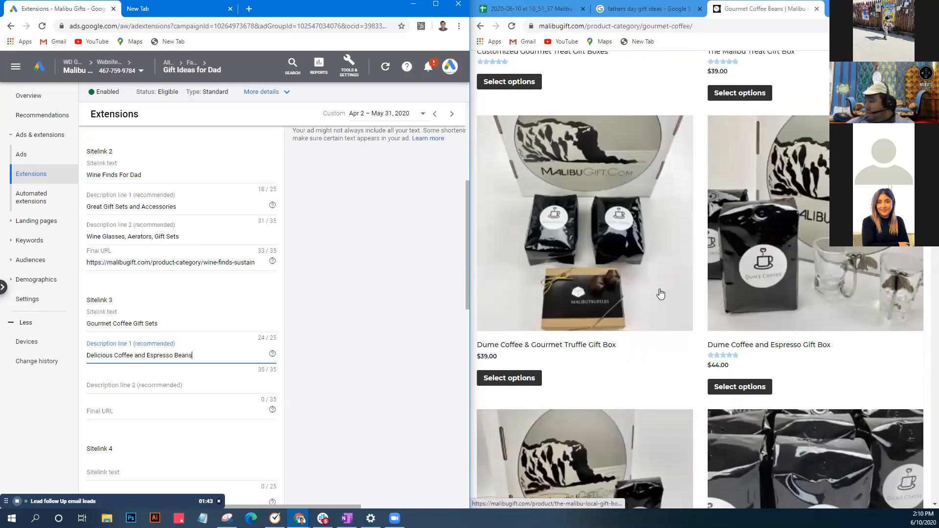
pyautogui.scroll(6, 660, 293)
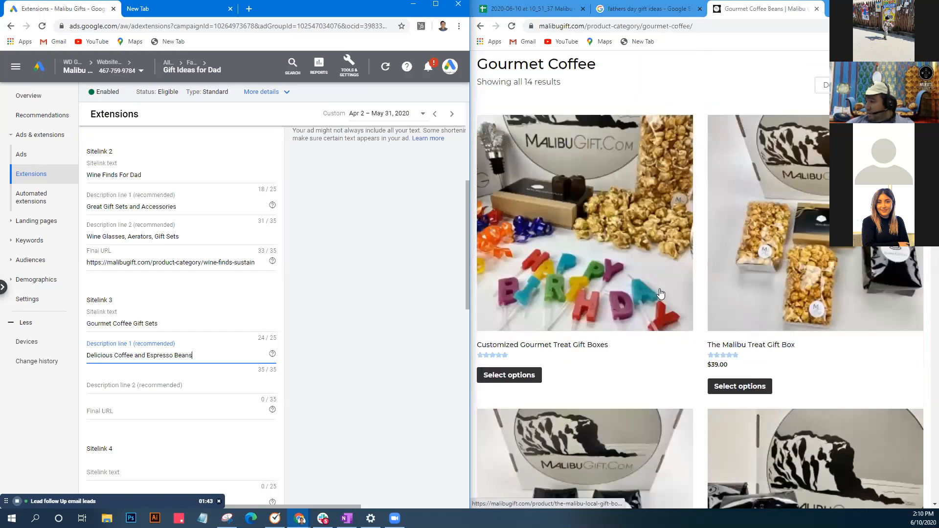
pyautogui.scroll(-20, 660, 294)
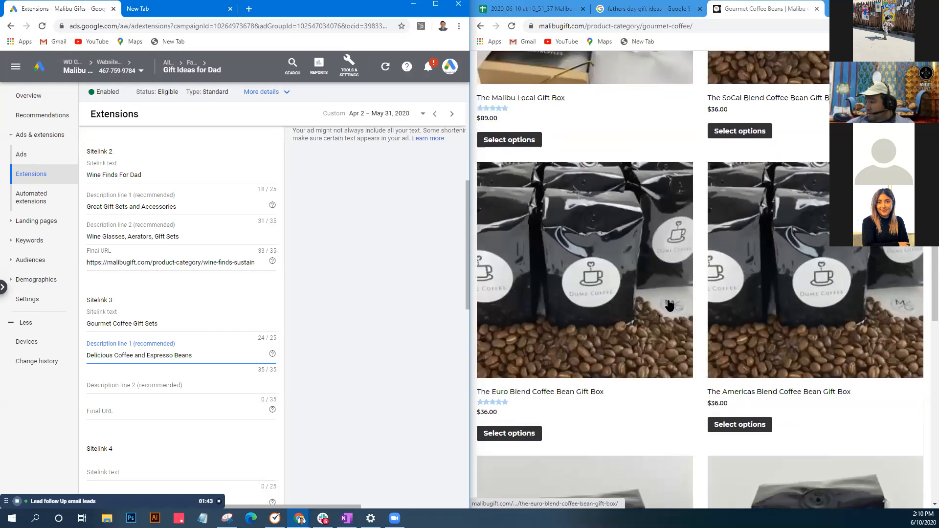
pyautogui.scroll(-12, 669, 306)
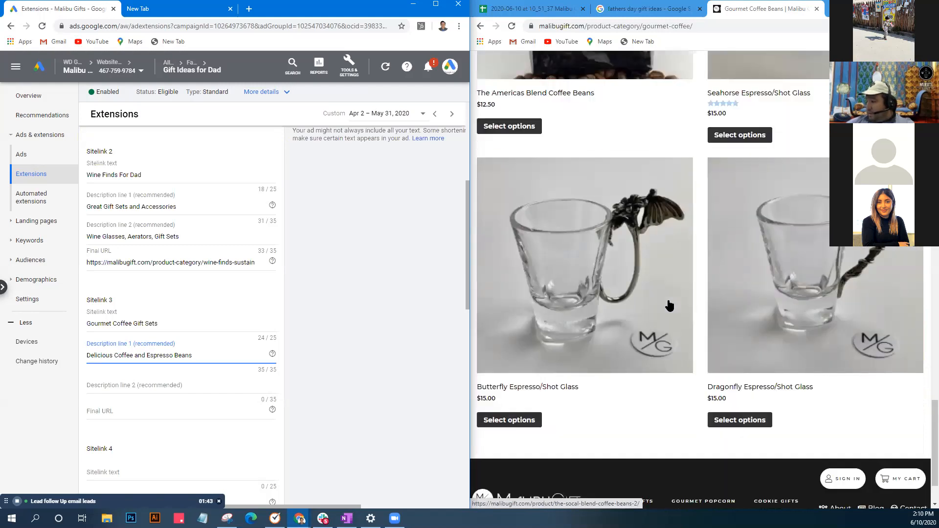
pyautogui.scroll(2, 669, 306)
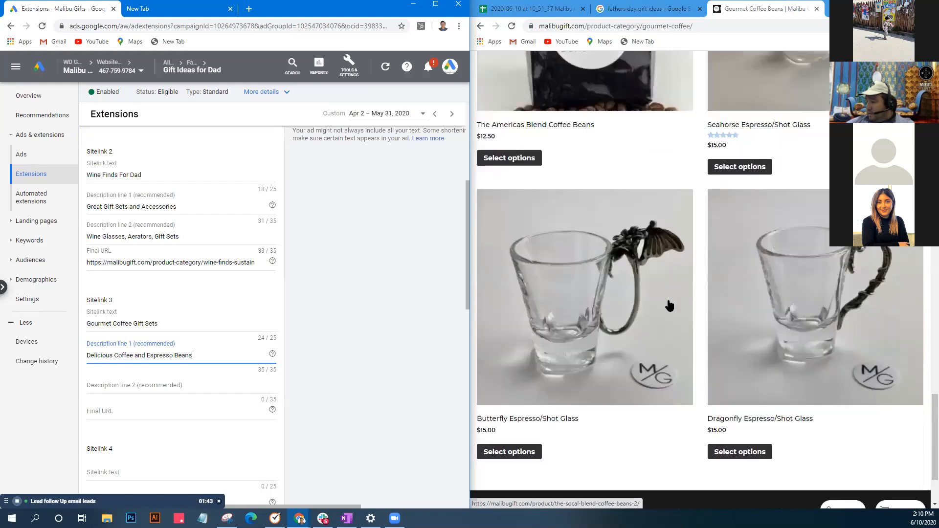
pyautogui.scroll(-3, 670, 305)
pyautogui.scroll(-1, 669, 306)
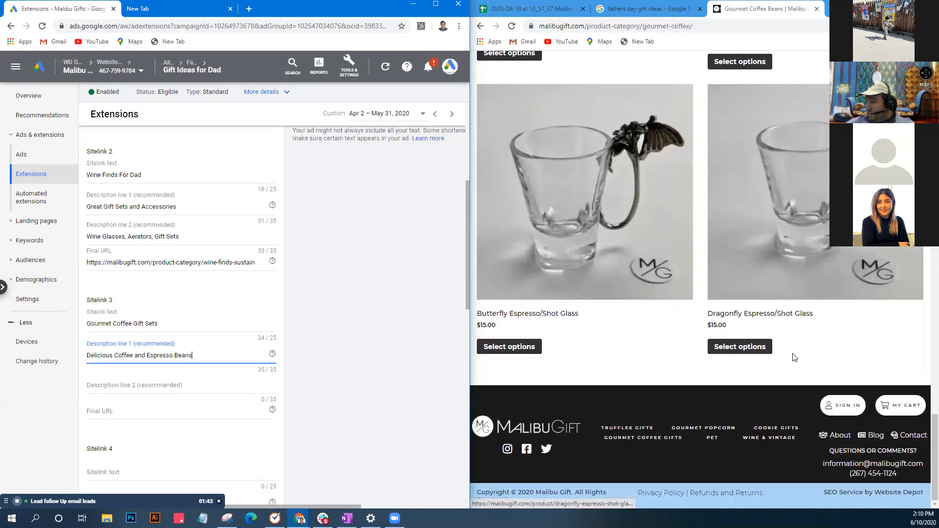
pyautogui.scroll(10, 792, 357)
pyautogui.scroll(6, 804, 345)
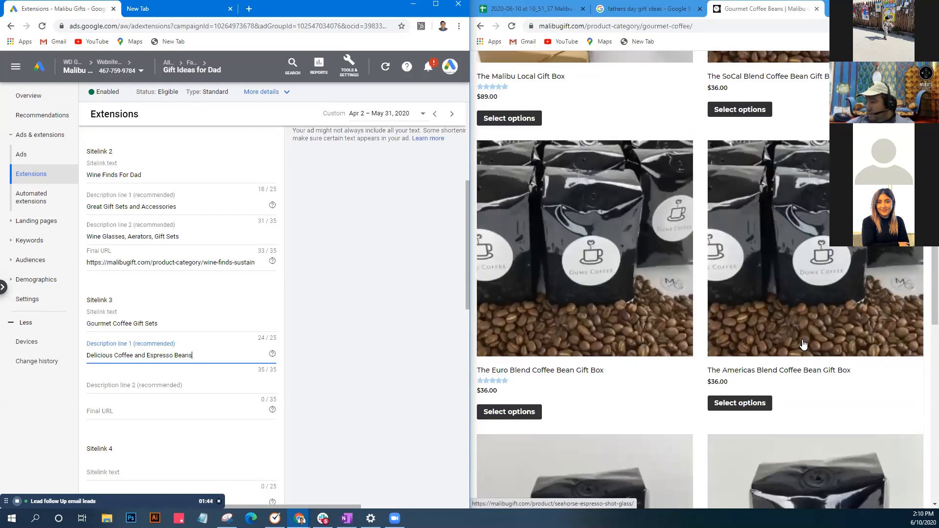
pyautogui.scroll(1, 804, 345)
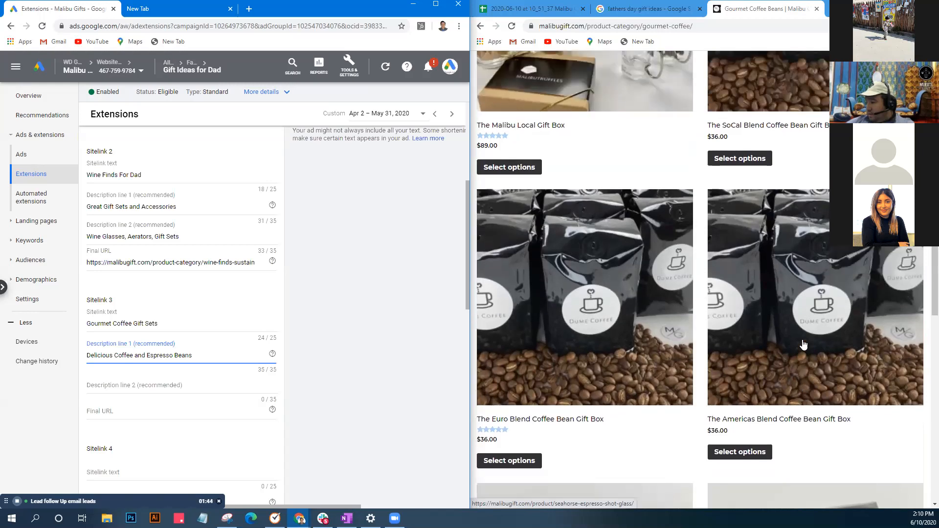
pyautogui.scroll(2, 804, 345)
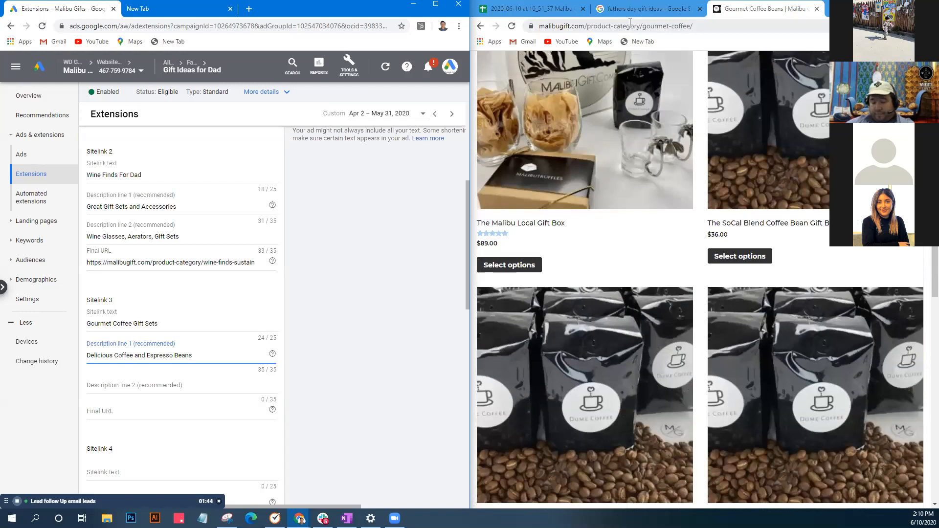
# - Copy the Gourmet Coffee category page's address into Sitelink 3's final URL
pyautogui.hotkey('ctrl', 'l')
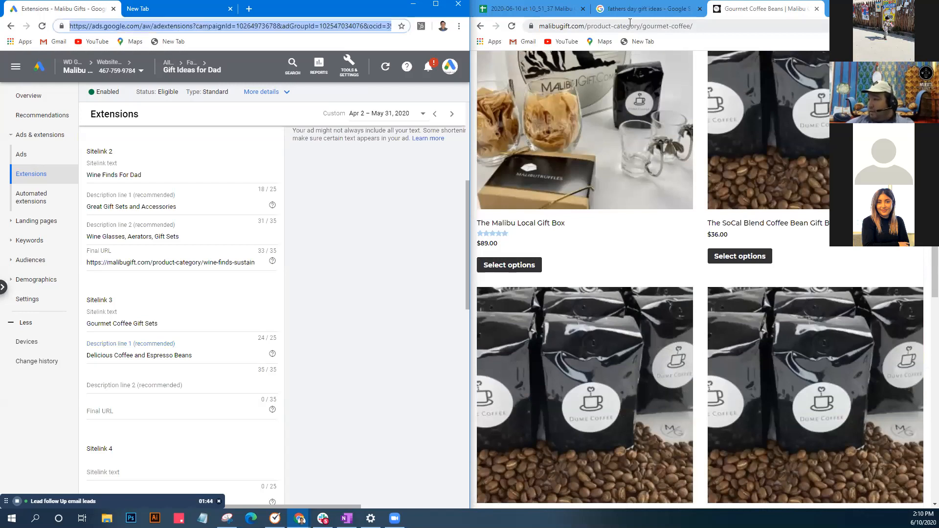
pyautogui.click(630, 24)
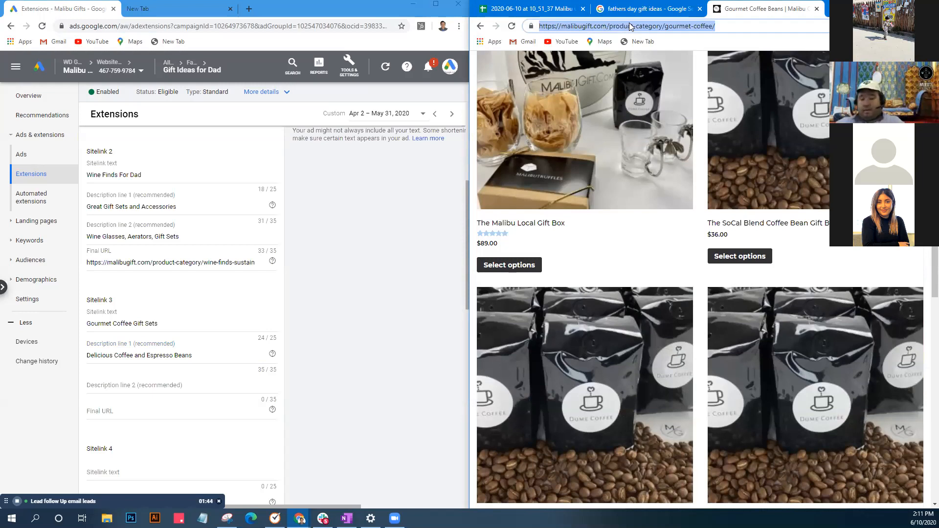
pyautogui.press('BackSpace')
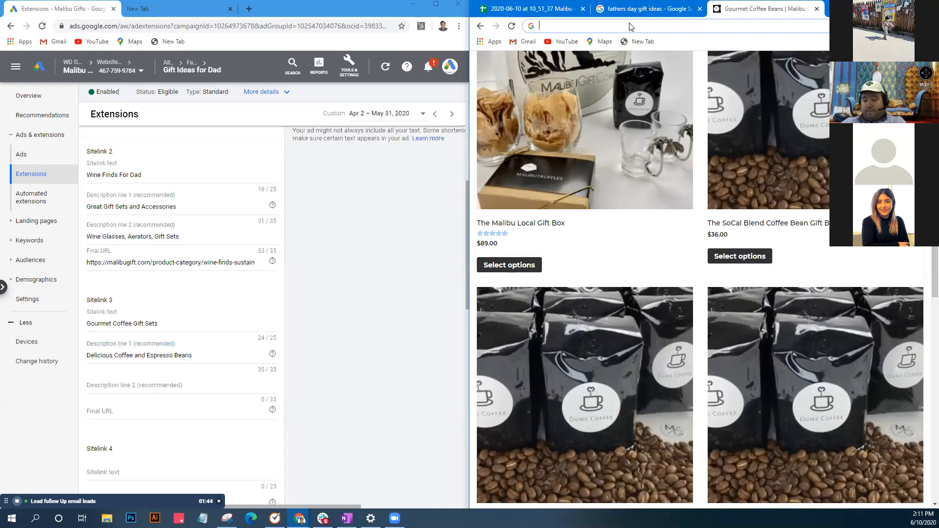
pyautogui.click(512, 26)
pyautogui.click(579, 28)
pyautogui.rightClick(579, 28)
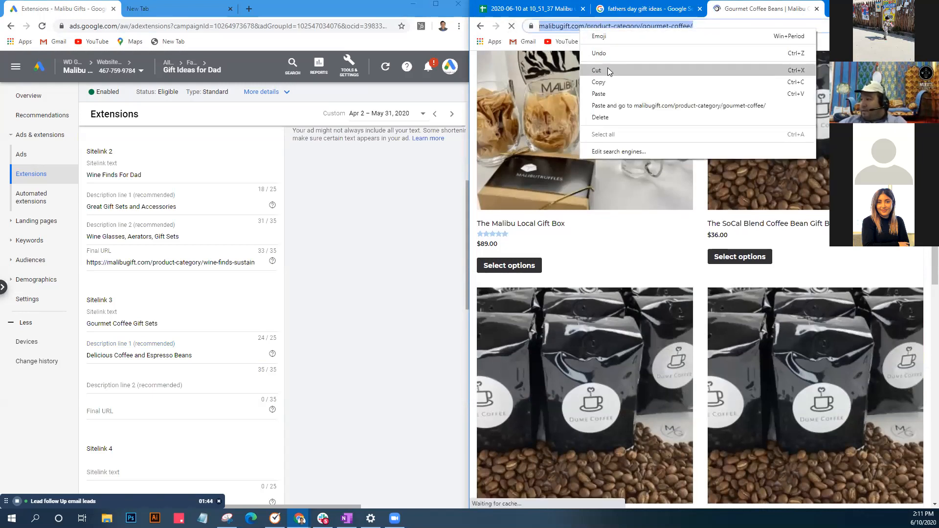
pyautogui.click(608, 82)
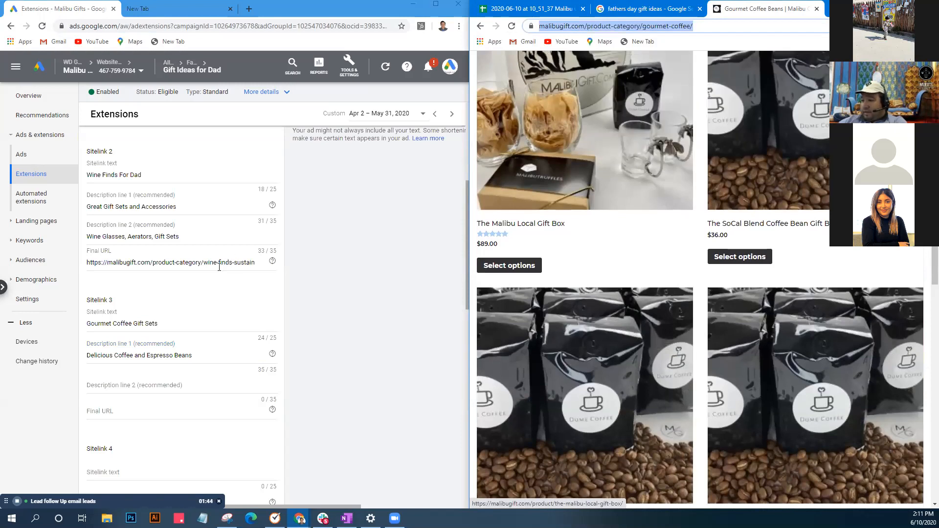
pyautogui.click(175, 410)
pyautogui.hotkey('ctrl', 'v')
# - Enter "Gourmet Goodness From Malibu Gift" as description line 2 of Sitelink 3
pyautogui.click(193, 383)
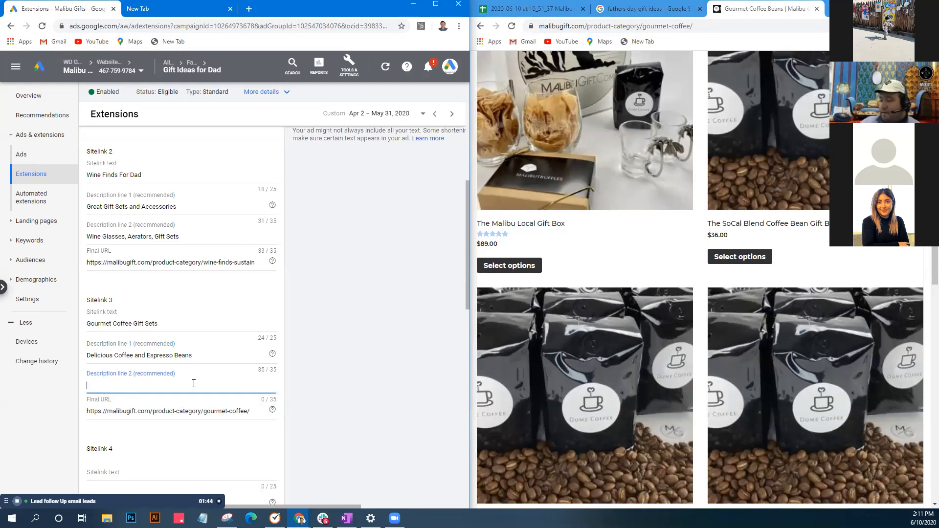
pyautogui.scroll(-2, 237, 393)
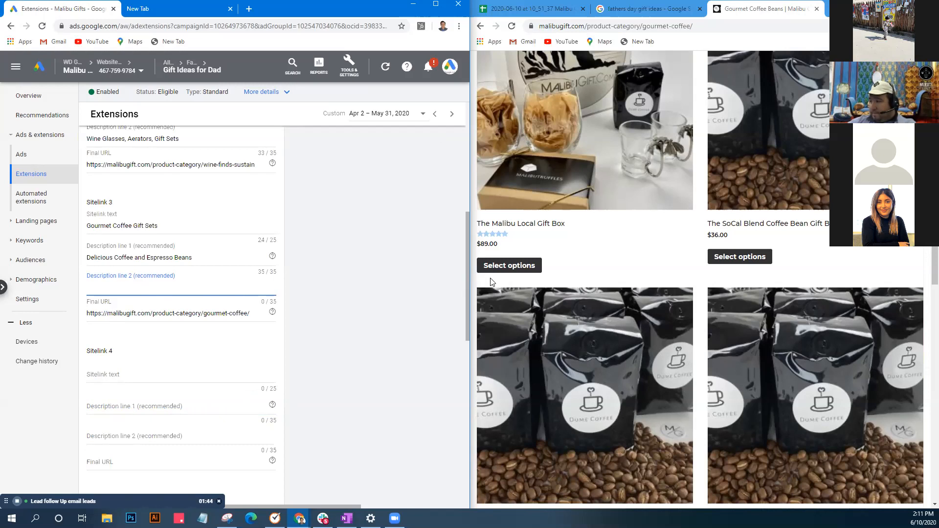
pyautogui.scroll(2, 496, 287)
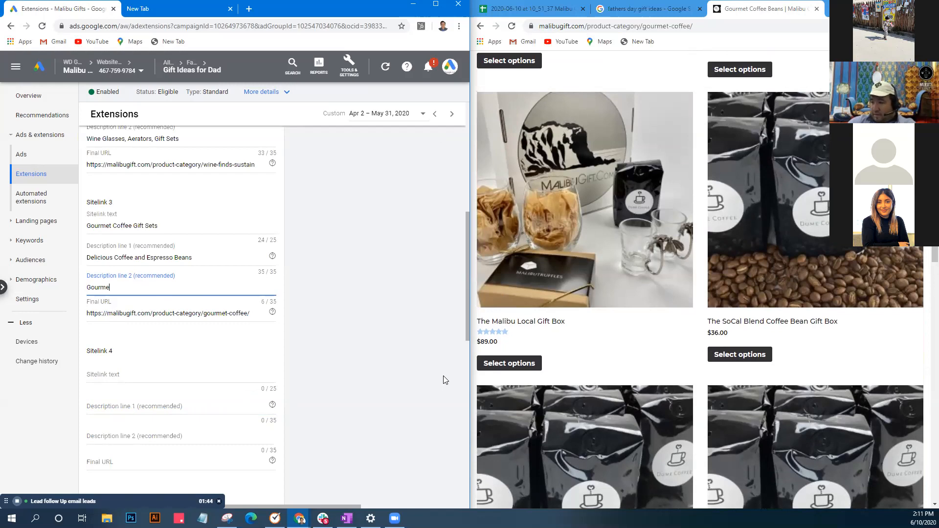
pyautogui.write('Goodies From Malibu Gift')
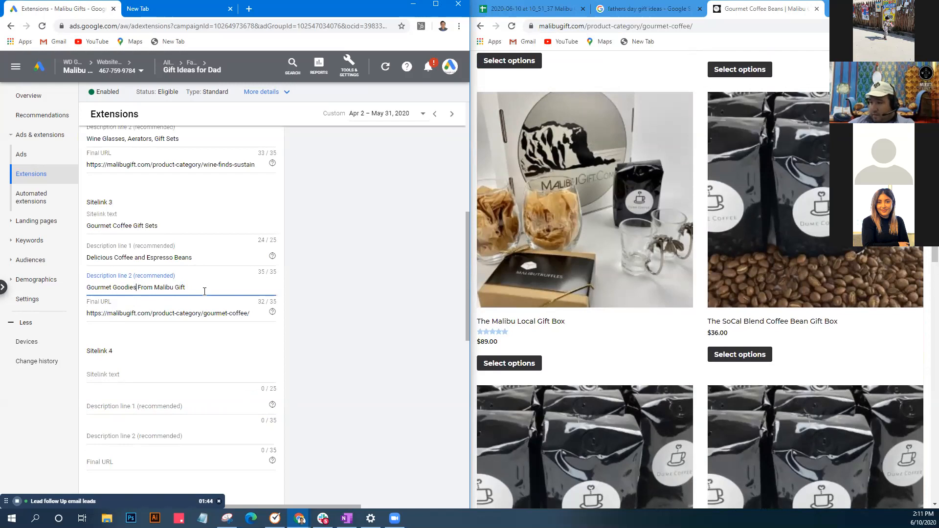
pyautogui.press('BackSpace')
pyautogui.press('BackSpace')
pyautogui.press('BackSpace')
pyautogui.write('ness')
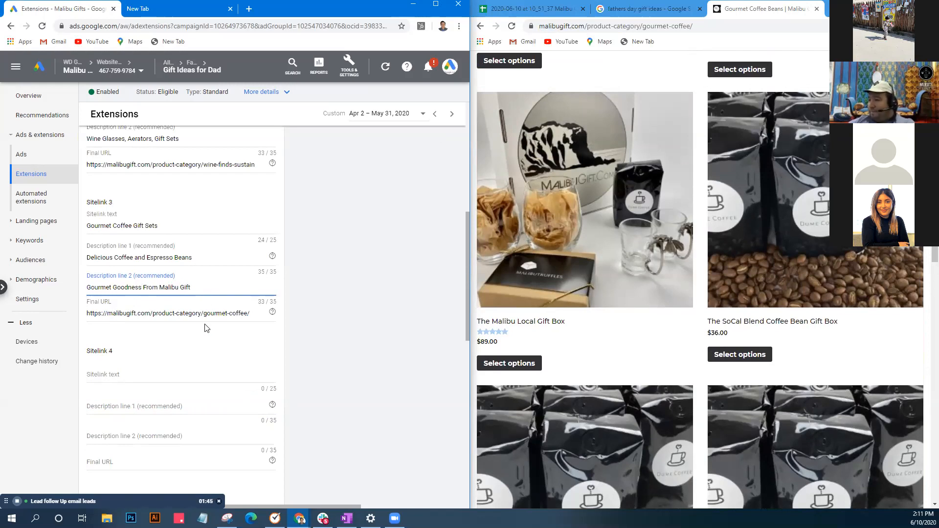
# - Review and save the sitelink extensions for the ad group, and look over the other available extension types
pyautogui.scroll(6, 205, 327)
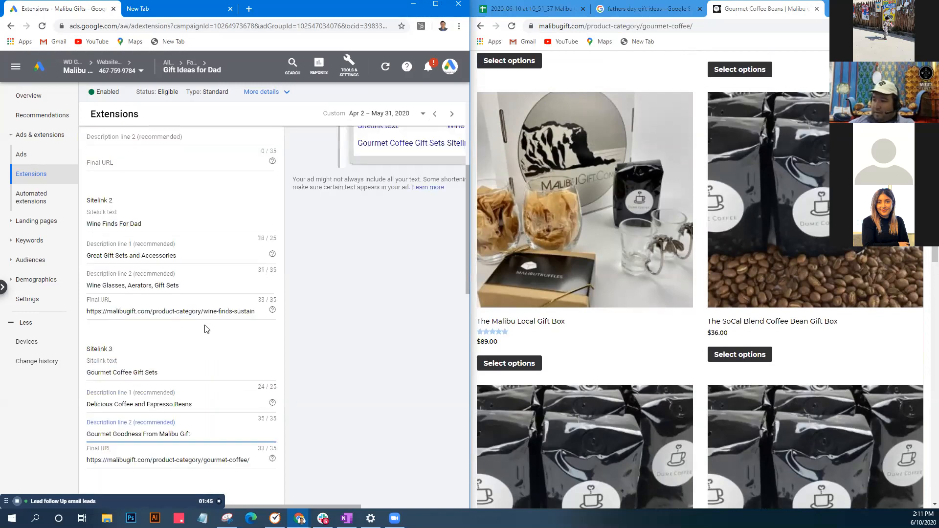
pyautogui.scroll(1, 205, 328)
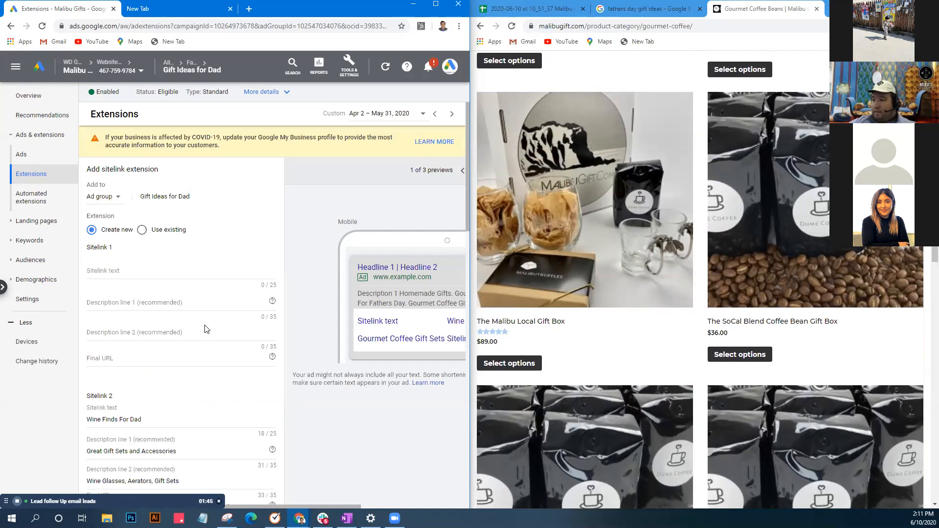
pyautogui.scroll(-10, 206, 329)
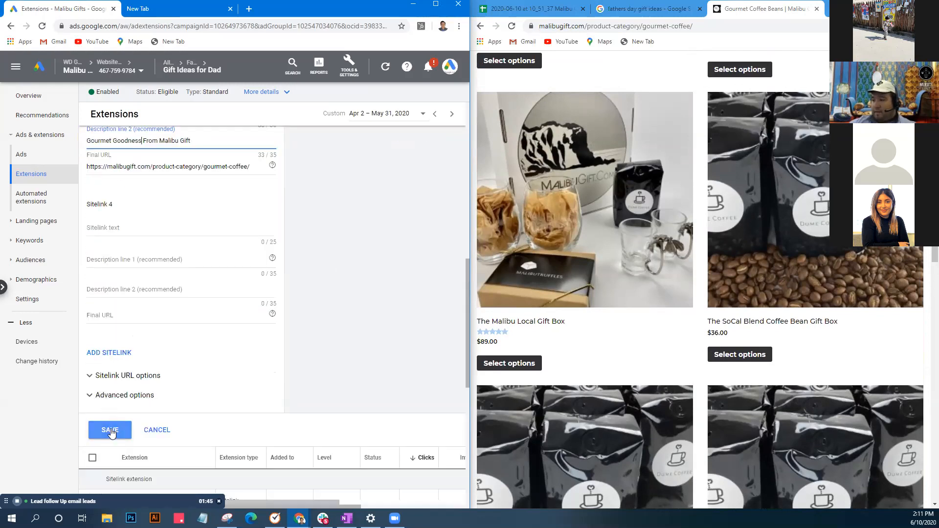
pyautogui.click(111, 430)
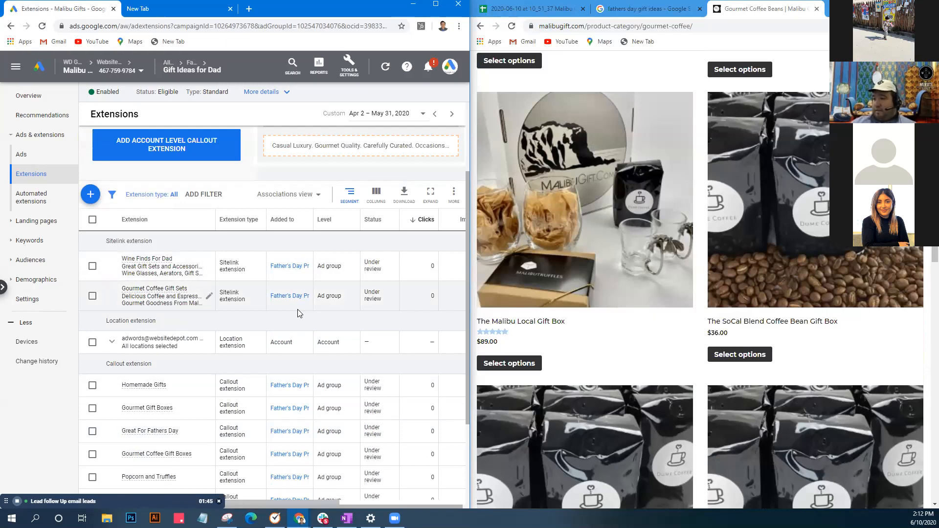
pyautogui.click(86, 201)
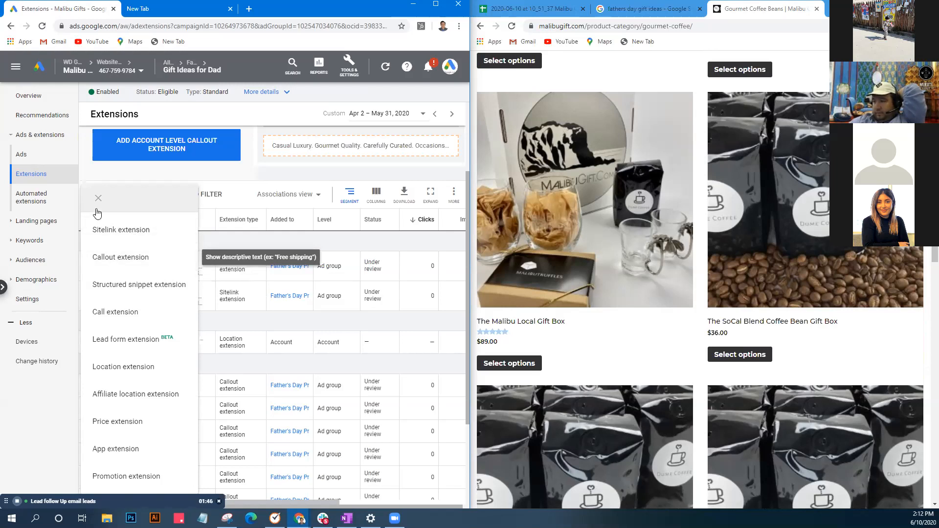
pyautogui.click(98, 199)
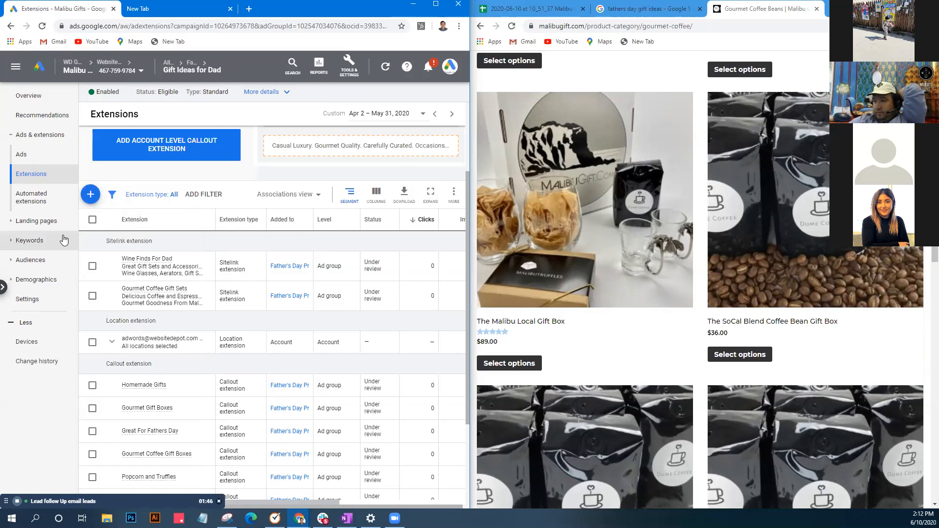
# - View the Gift Ideas for Dad ad group's search keywords and open its negative keywords
pyautogui.click(18, 241)
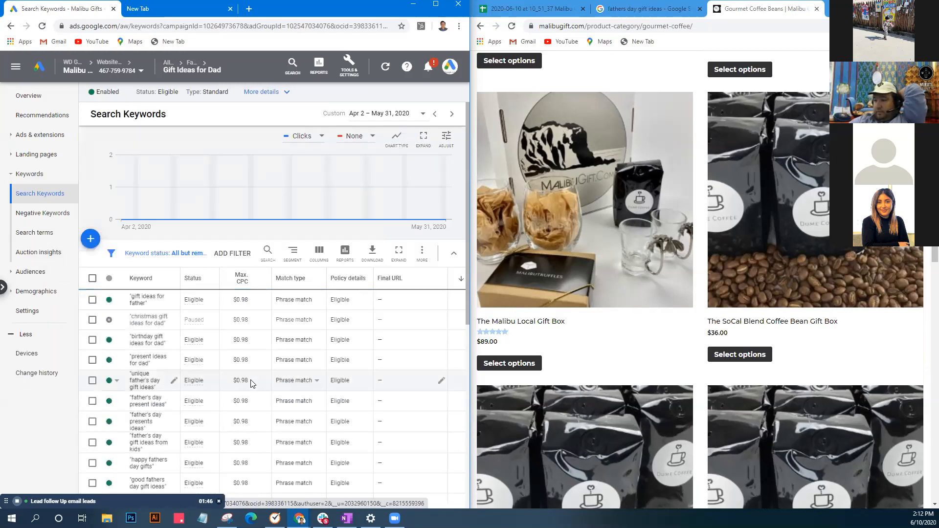
pyautogui.scroll(-1, 215, 385)
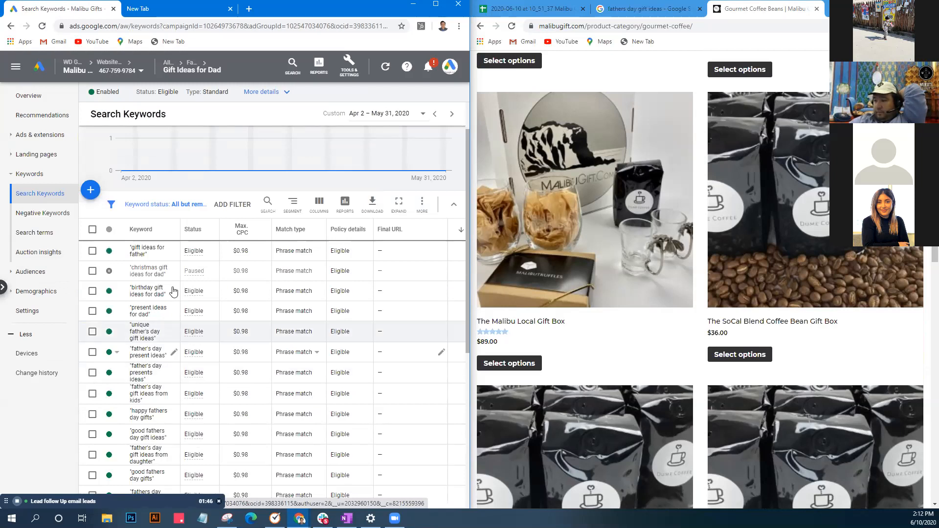
pyautogui.click(42, 218)
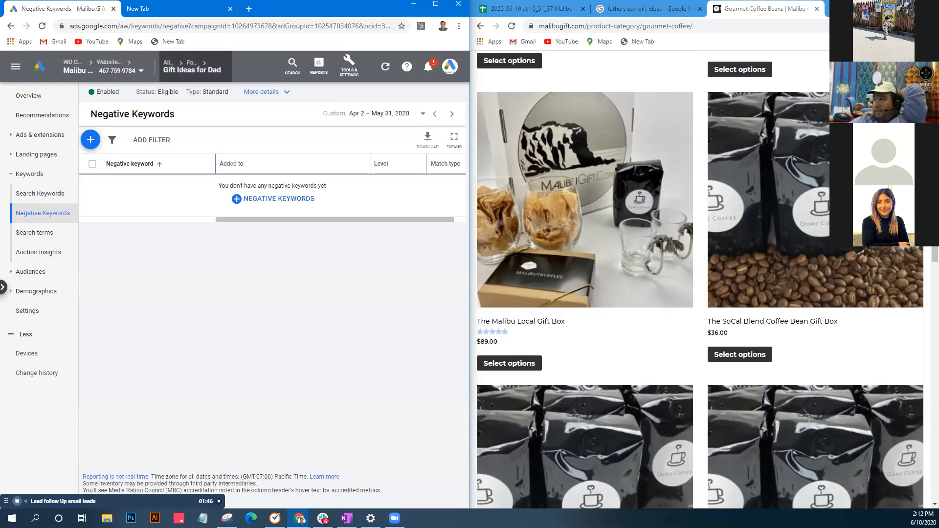
# - Switch to the keyword spreadsheet's negative-sorted rows and start adding negative keywords in Google Ads
pyautogui.click(709, 35)
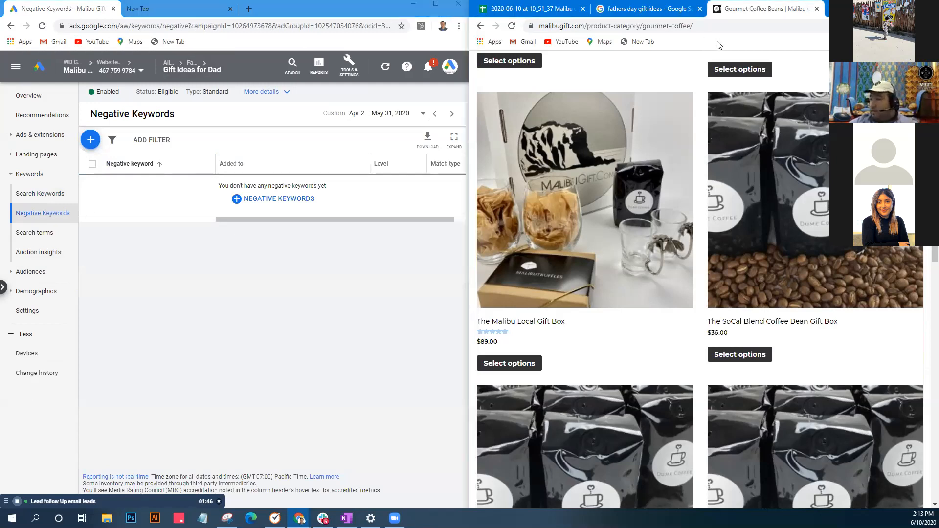
pyautogui.hotkey('ctrl', 'shift', 'Tab')
pyautogui.hotkey('ctrl', 'shift', 'Tab')
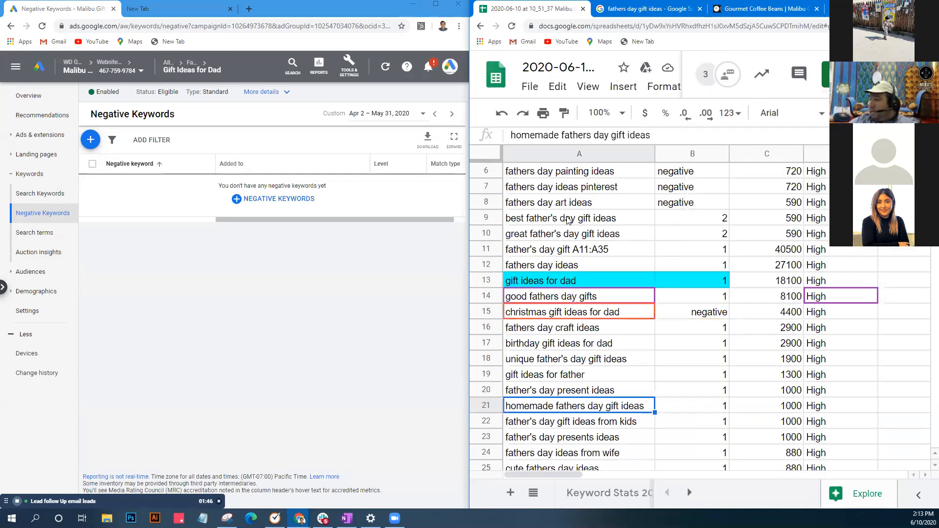
pyautogui.scroll(2, 665, 241)
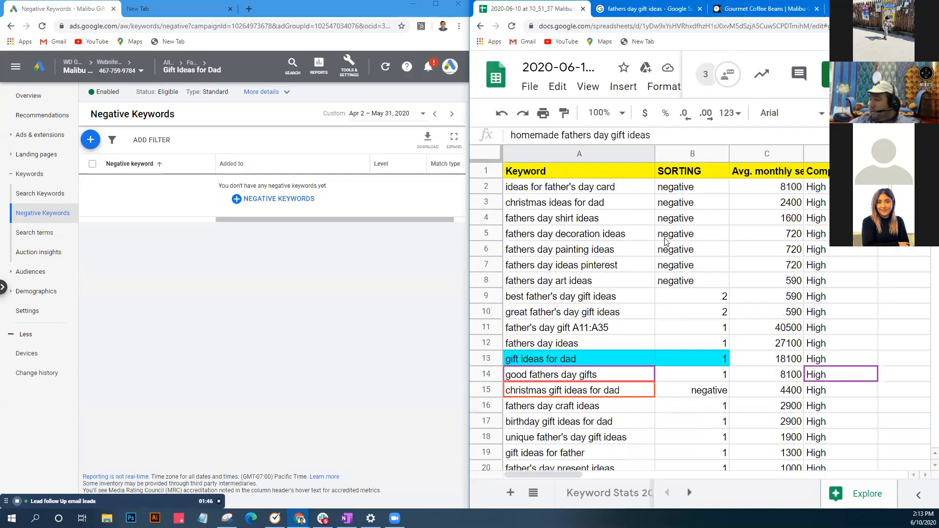
pyautogui.click(547, 187)
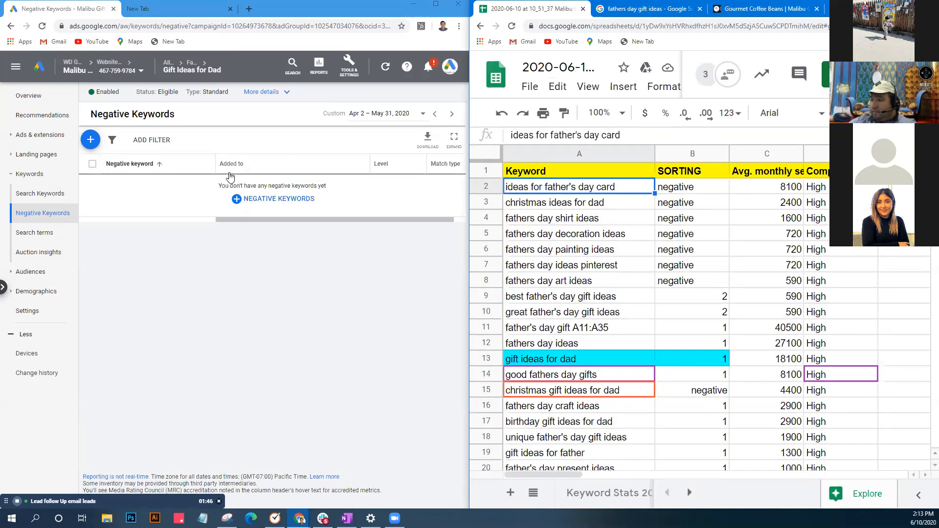
pyautogui.click(90, 140)
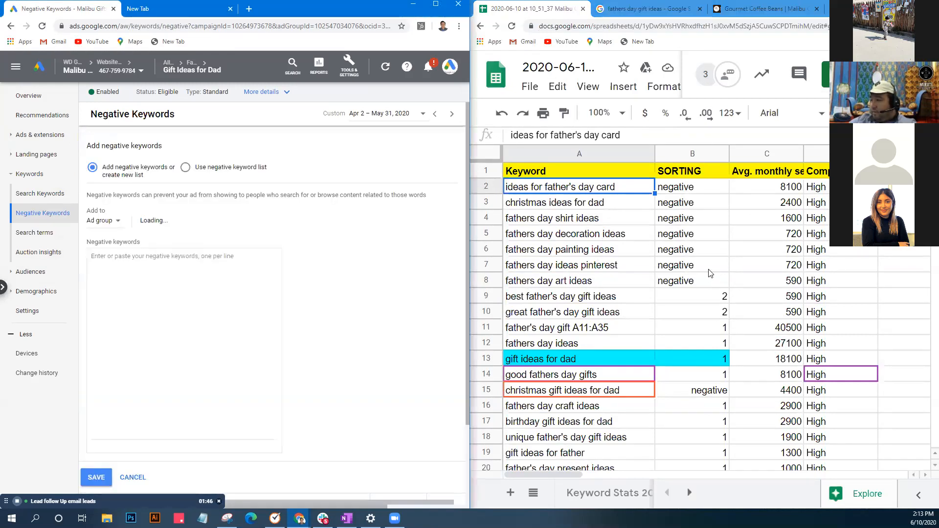
# - Copy the keywords in A2:A8, from "ideas for father's day card" to "fathers day art ideas", into the new negative keywords list
pyautogui.click(588, 194)
pyautogui.hotkey('shift', 'Down')
pyautogui.hotkey('shift', 'Down')
pyautogui.hotkey('shift', 'Down')
pyautogui.hotkey('shift', 'Down')
pyautogui.hotkey('shift', 'Down')
pyautogui.hotkey('shift', 'Down')
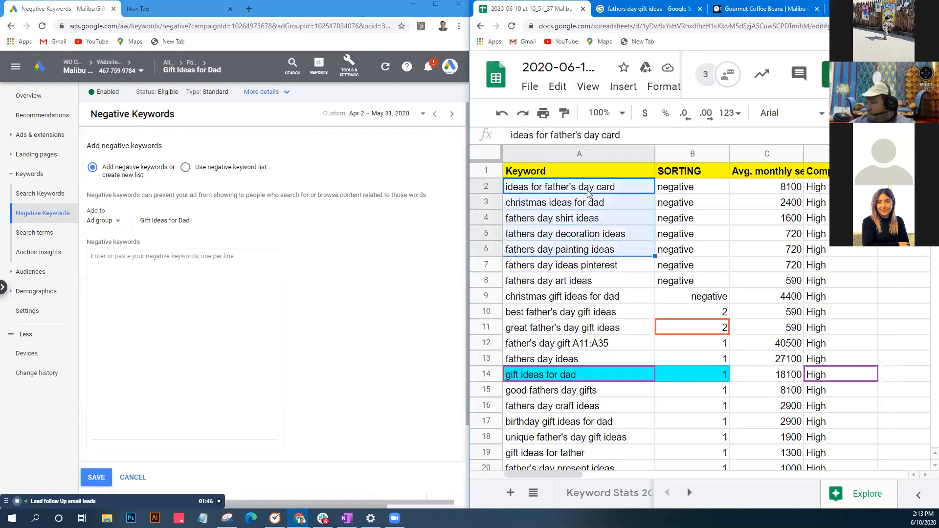
pyautogui.hotkey('ctrl', 'c')
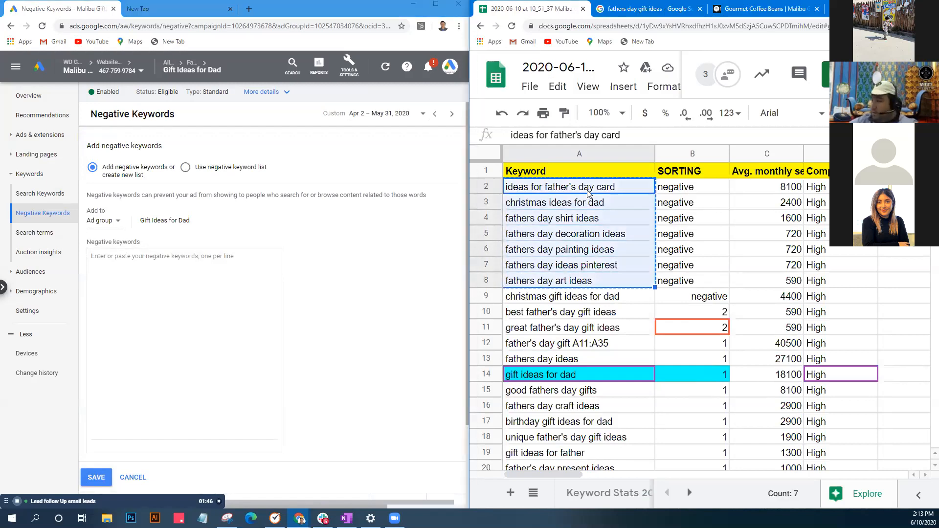
pyautogui.click(151, 269)
pyautogui.hotkey('ctrl', 'v')
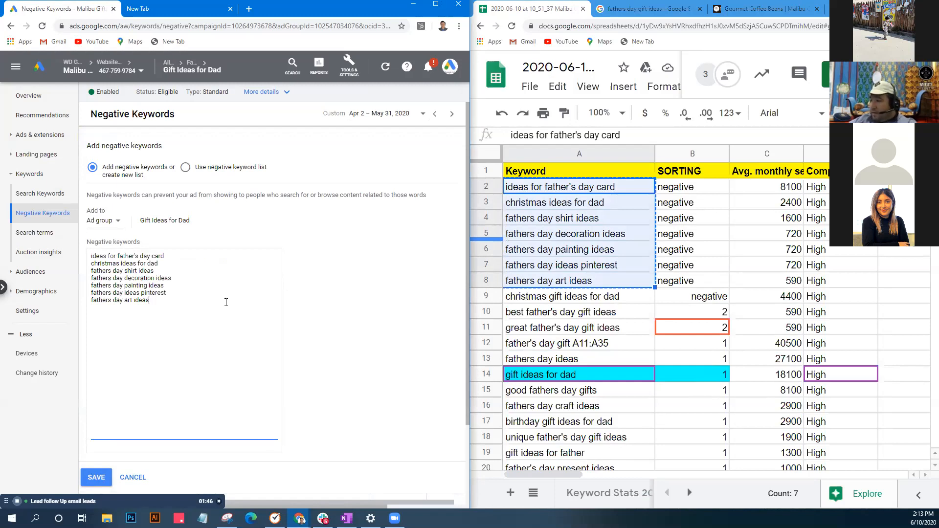
# - Add the quoted phrase-match negatives "painting", "diy" and "do it yourself" on separate lines below the pasted keywords
pyautogui.write('paiu')
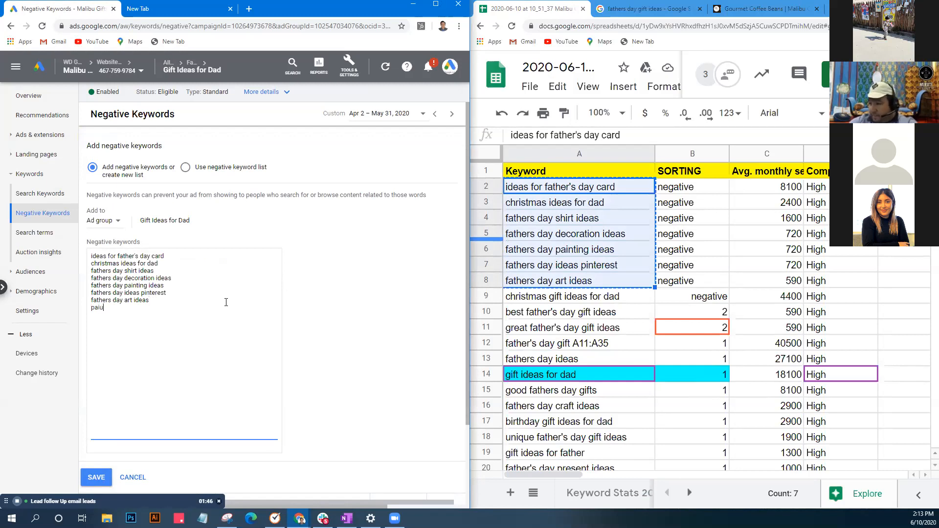
pyautogui.press('BackSpace')
pyautogui.press('BackSpace')
pyautogui.write('inting')
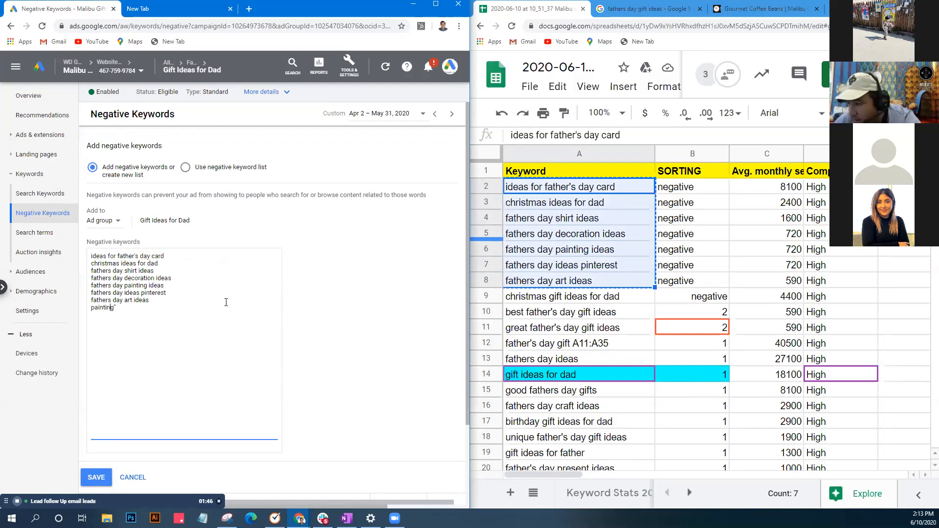
pyautogui.write('" ')
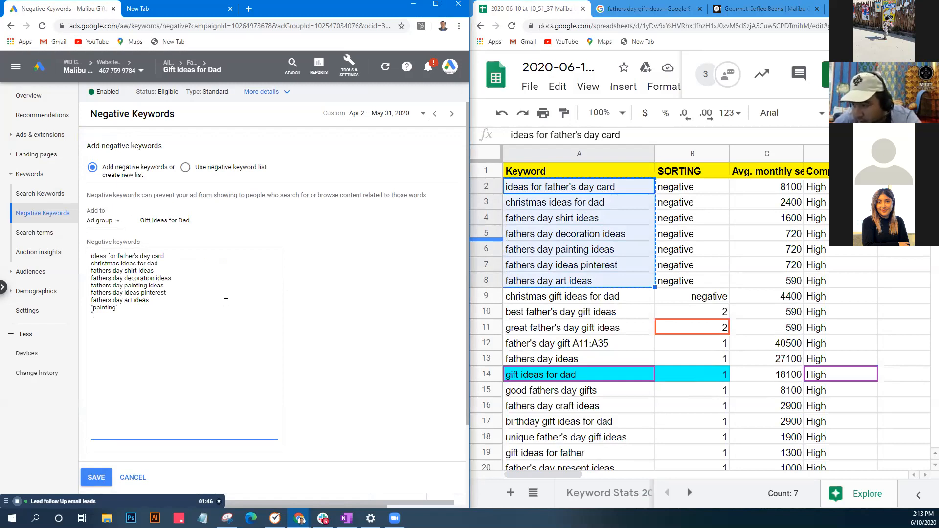
pyautogui.write('"diy')
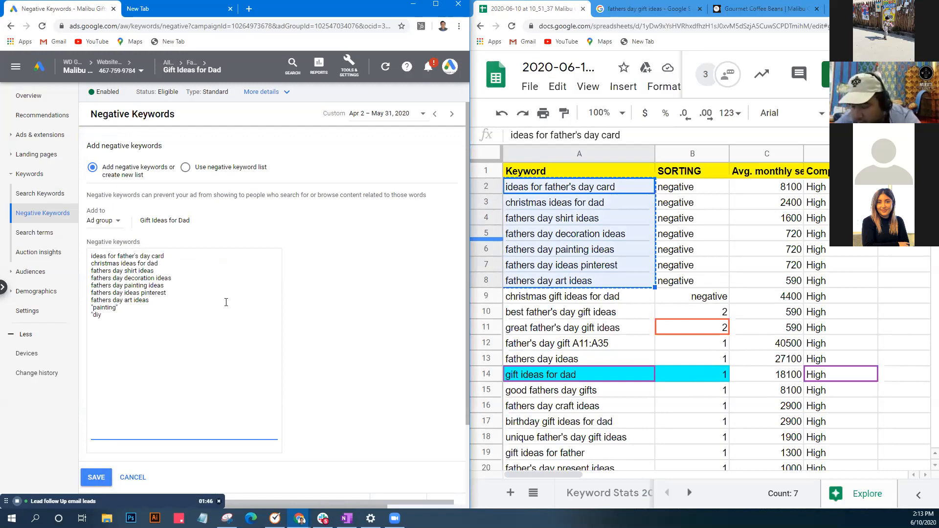
pyautogui.press('Return')
pyautogui.write('"do it yourself"')
pyautogui.press('Return')
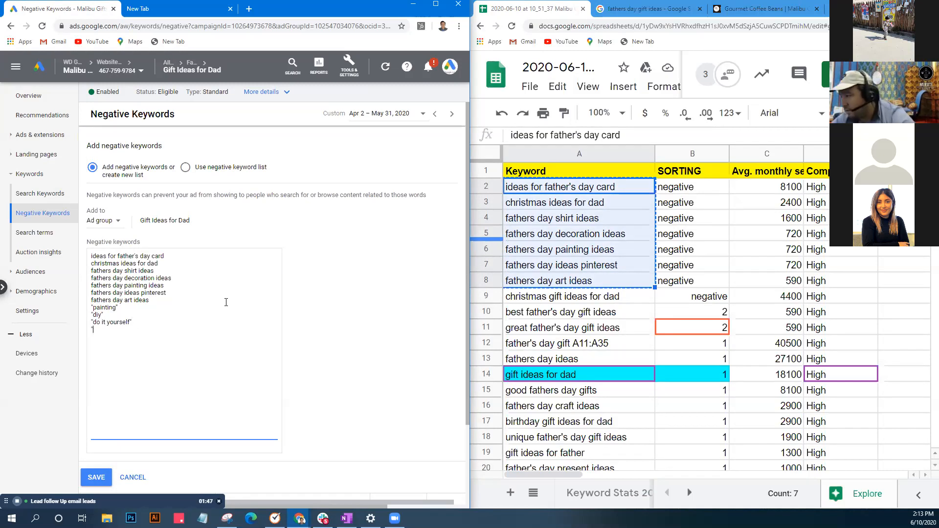
# - Add the quoted negative keywords "shirts", "shirt", "christmas" and "xmas", one per line
pyautogui.write('"shit')
pyautogui.write('t')
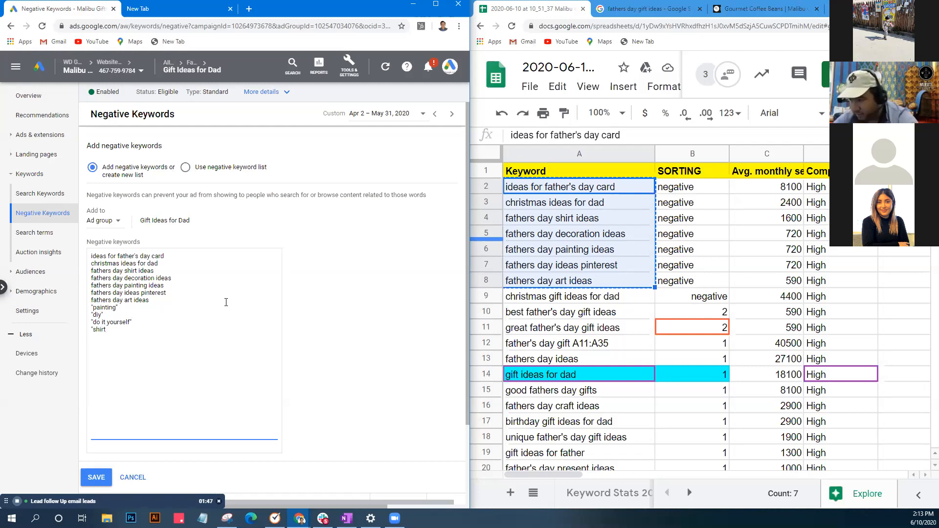
pyautogui.write('s')
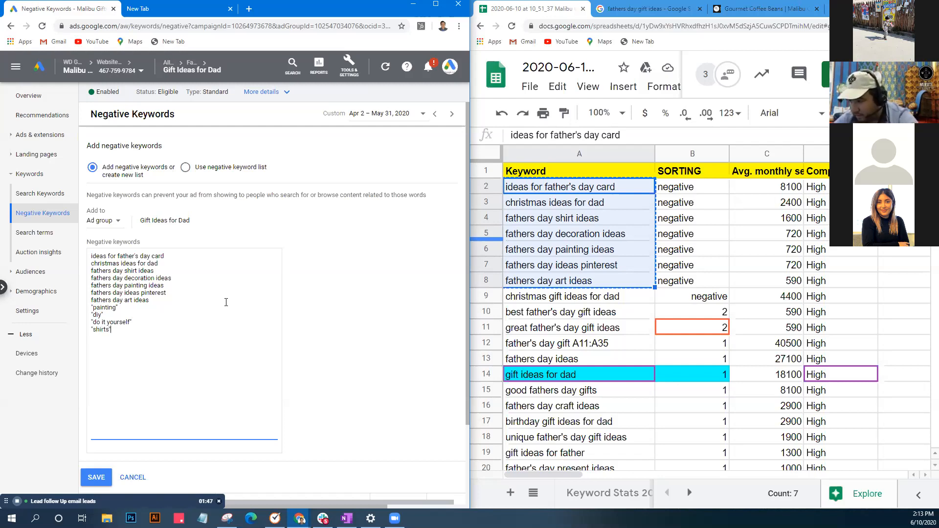
pyautogui.press('Return')
pyautogui.write('"shirt')
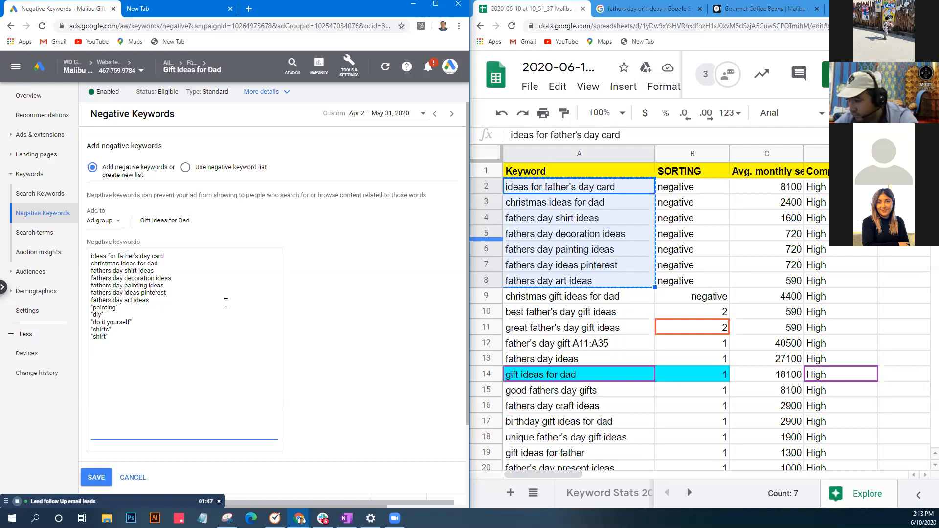
pyautogui.write('"christmas" ')
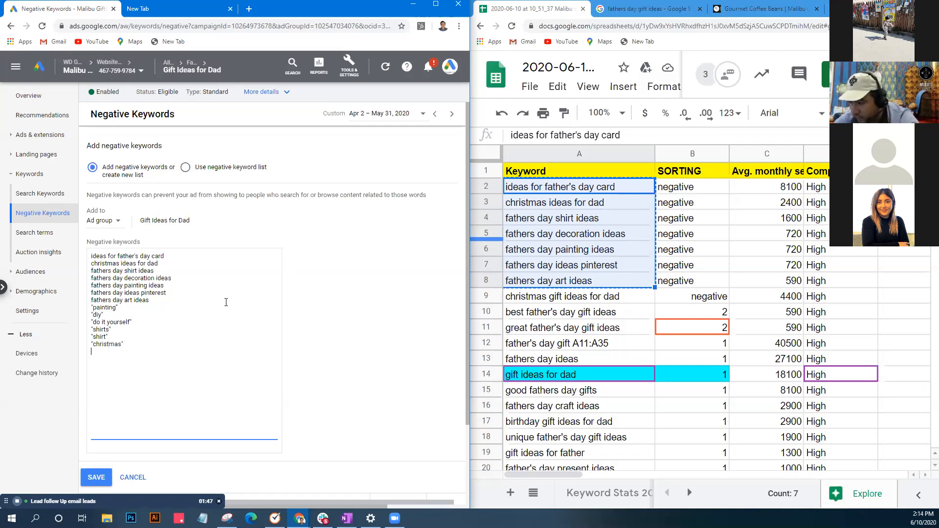
pyautogui.write('"xmas')
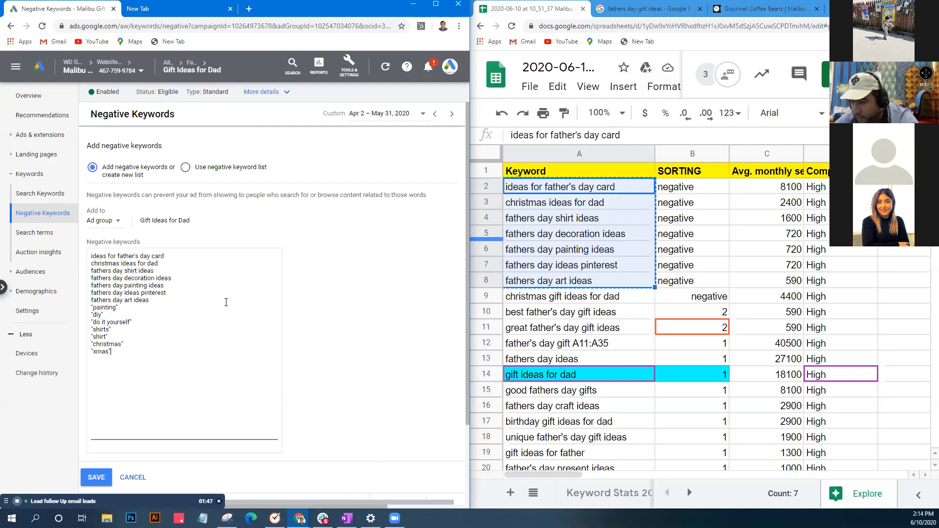
pyautogui.write('"')
pyautogui.press('Return')
# - Add the quoted negative keywords "handmade", "free", "jobs" and "how to", one per line
pyautogui.write('"han')
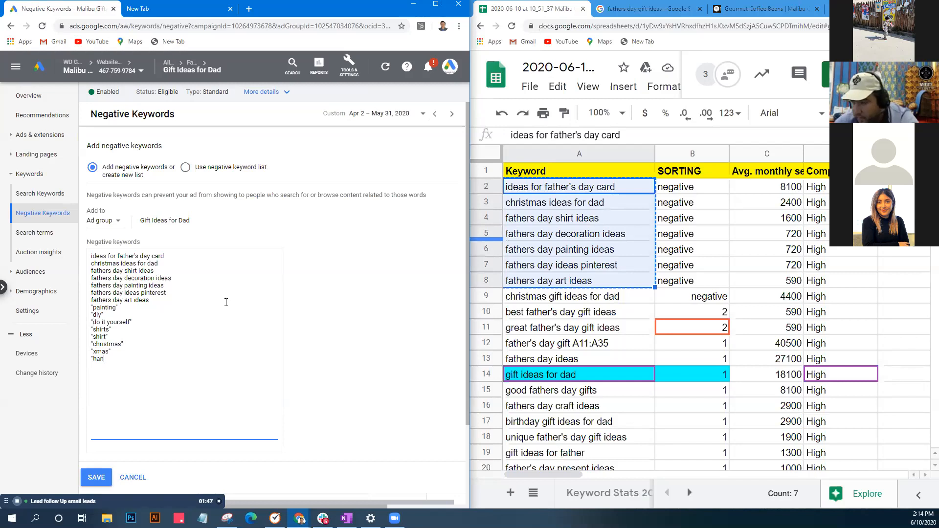
pyautogui.write('dmade"')
pyautogui.press('Return')
pyautogui.write('"free')
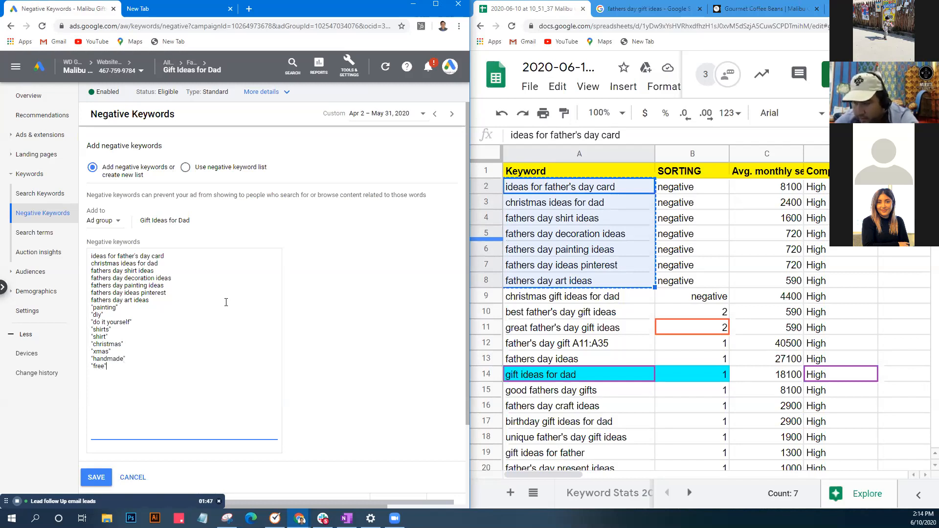
pyautogui.write('"')
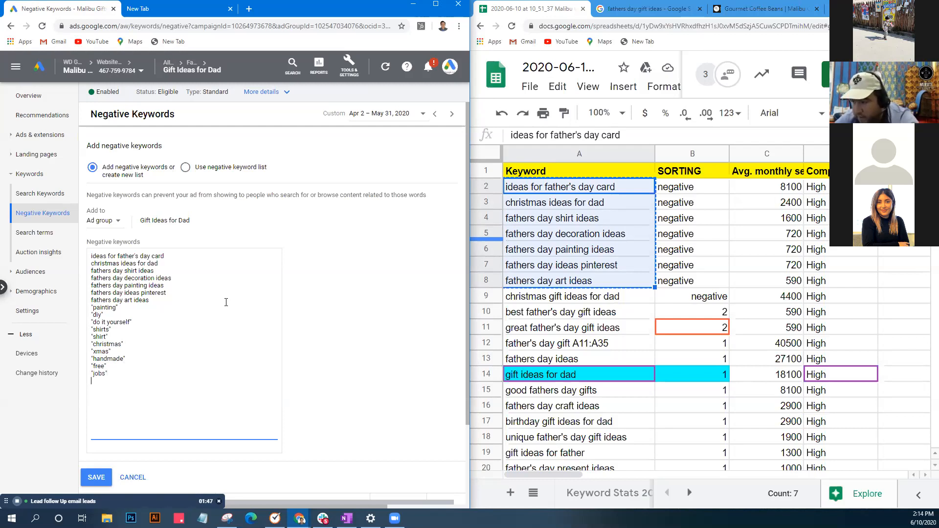
pyautogui.write(' "jobs" "how to')
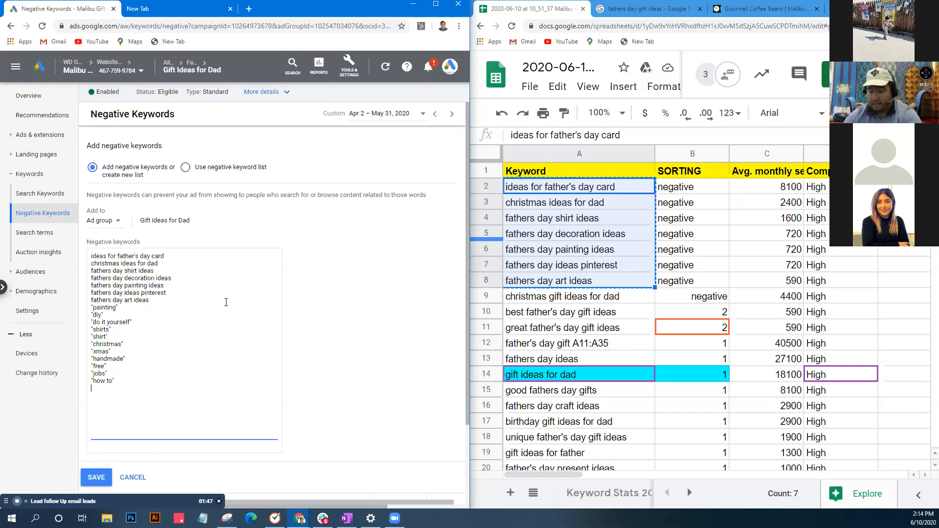
# - Add the quoted negative keywords "video", "app", "books", "schools" and "pinterest", one per line
pyautogui.write('video"')
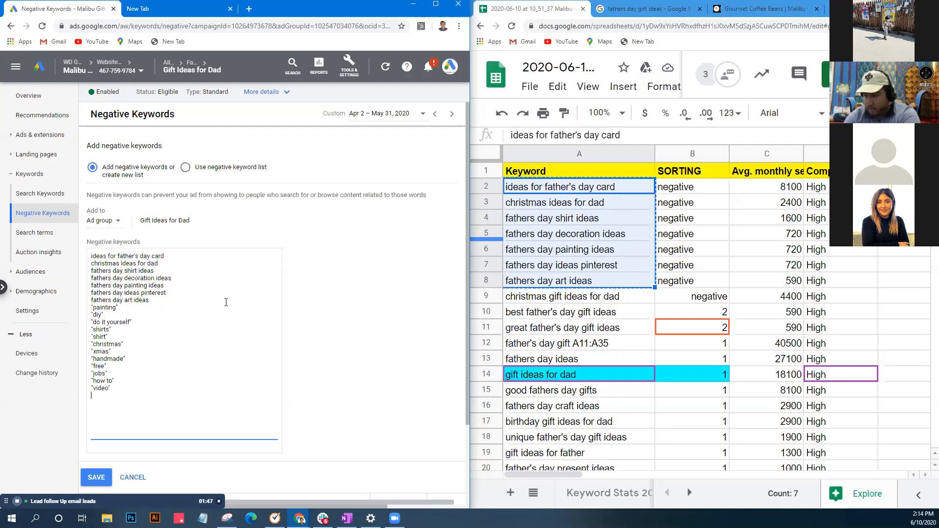
pyautogui.write(' "app"')
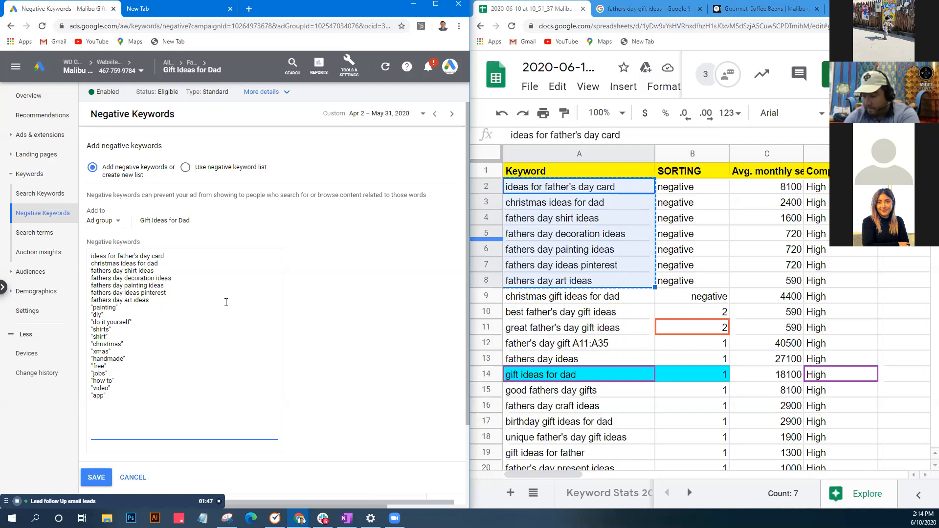
pyautogui.write(' "books" ')
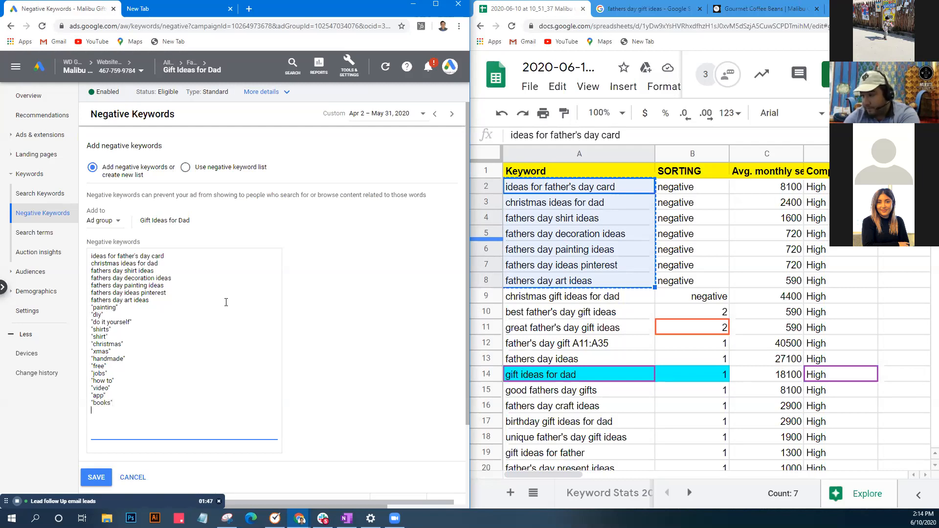
pyautogui.write('"schools')
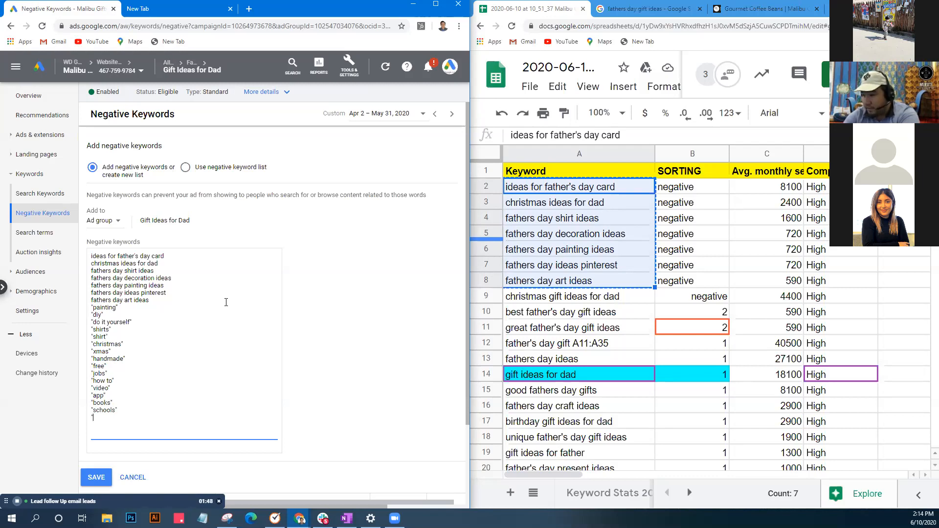
pyautogui.write('pinteree')
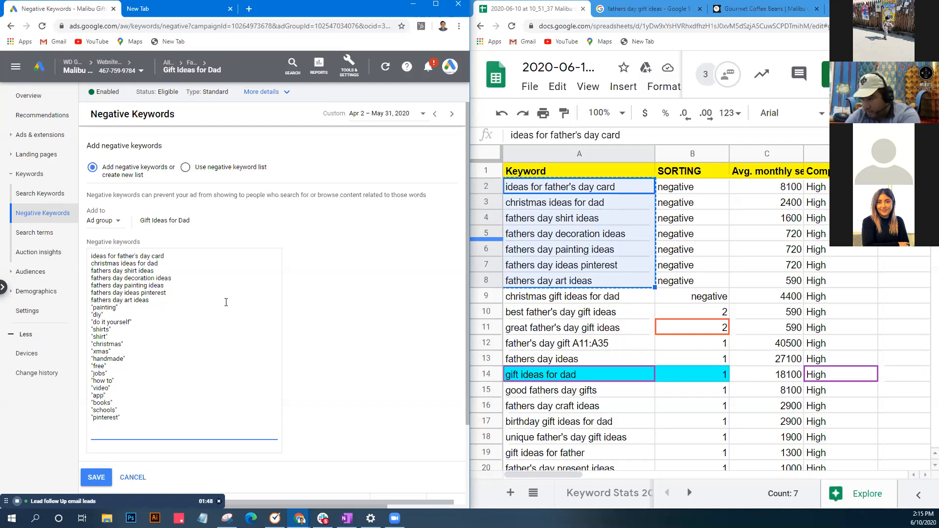
pyautogui.write('"e')
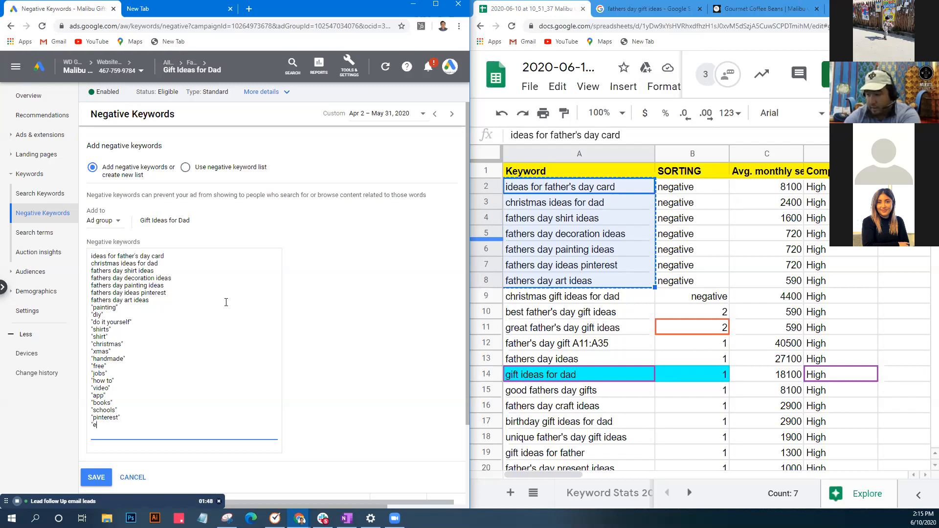
pyautogui.write('tsy"')
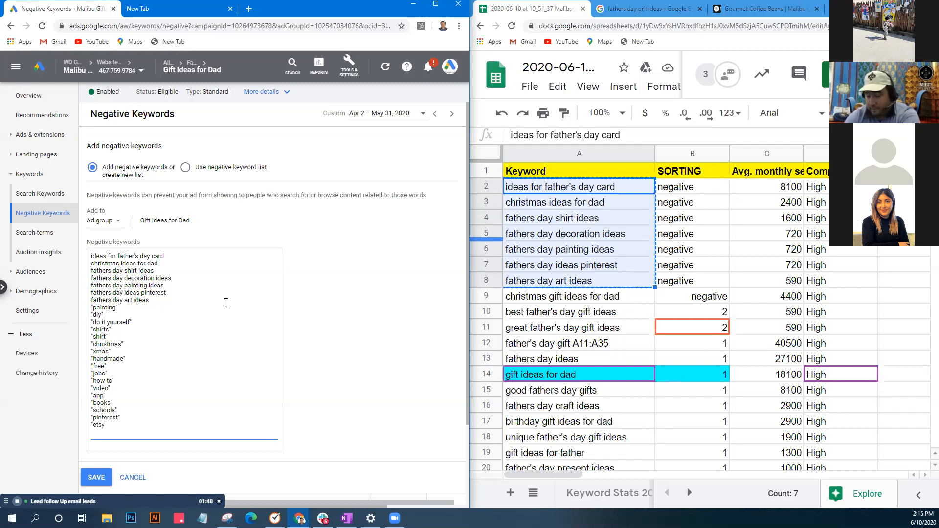
pyautogui.press('BackSpace')
pyautogui.press('BackSpace')
pyautogui.press('BackSpace')
pyautogui.press('BackSpace')
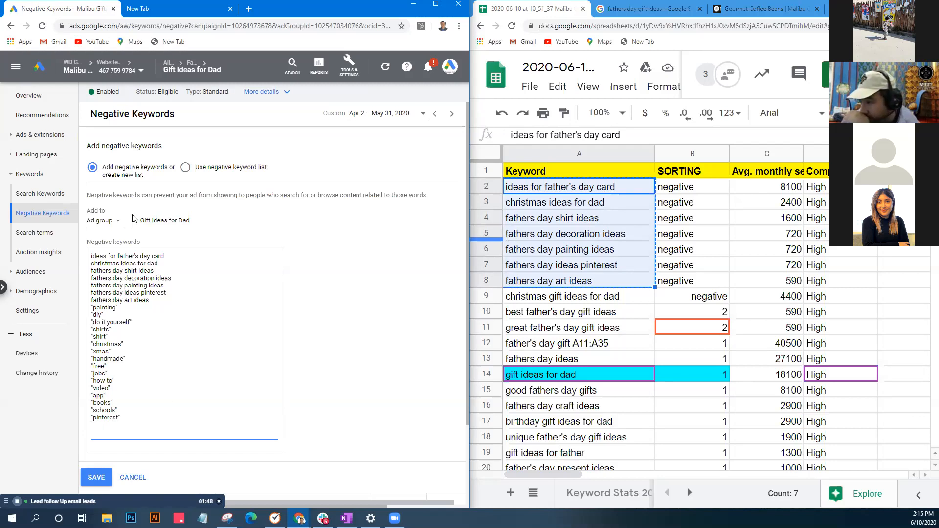
# - Apply the negative keywords at campaign level to Father's Day Promo, save them and look over the resulting list
pyautogui.scroll(-1, 271, 238)
pyautogui.scroll(1, 271, 238)
pyautogui.click(103, 221)
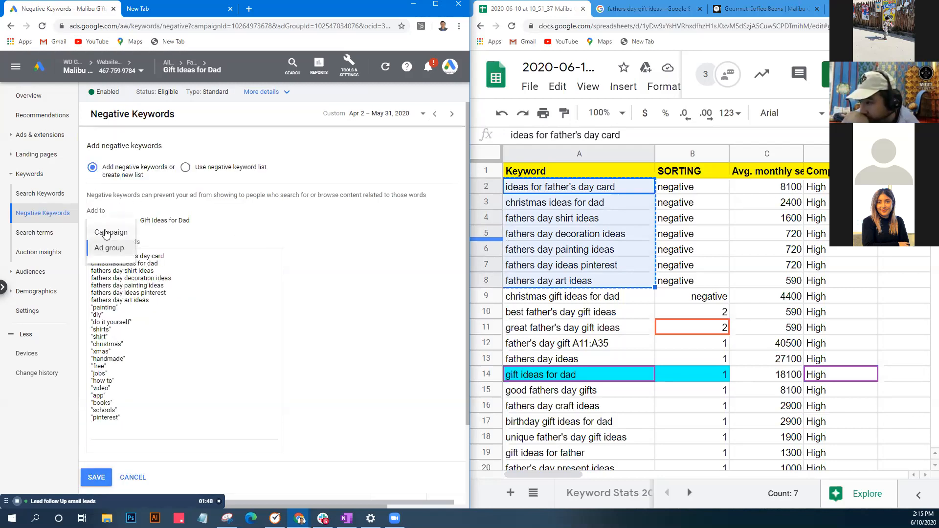
pyautogui.click(103, 226)
pyautogui.moveTo(147, 220); pyautogui.dragTo(234, 223)
pyautogui.click(235, 223)
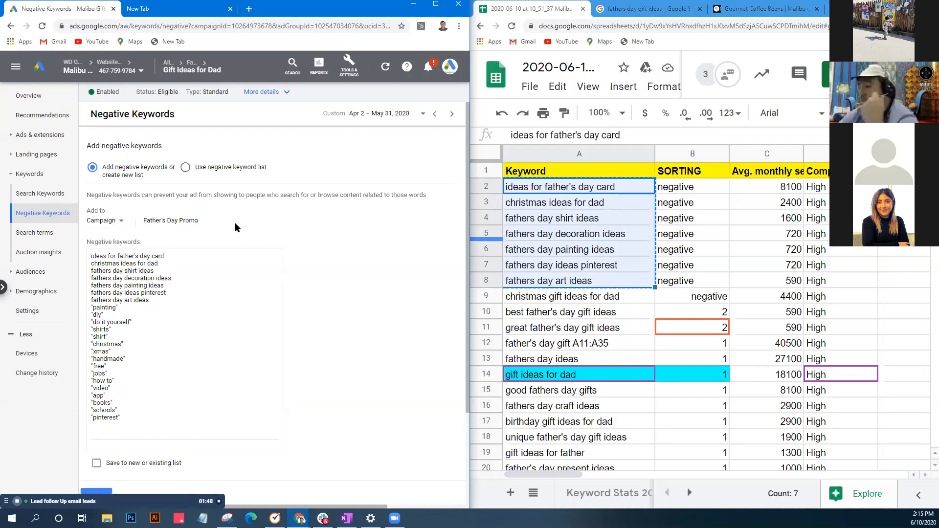
pyautogui.scroll(-2, 317, 258)
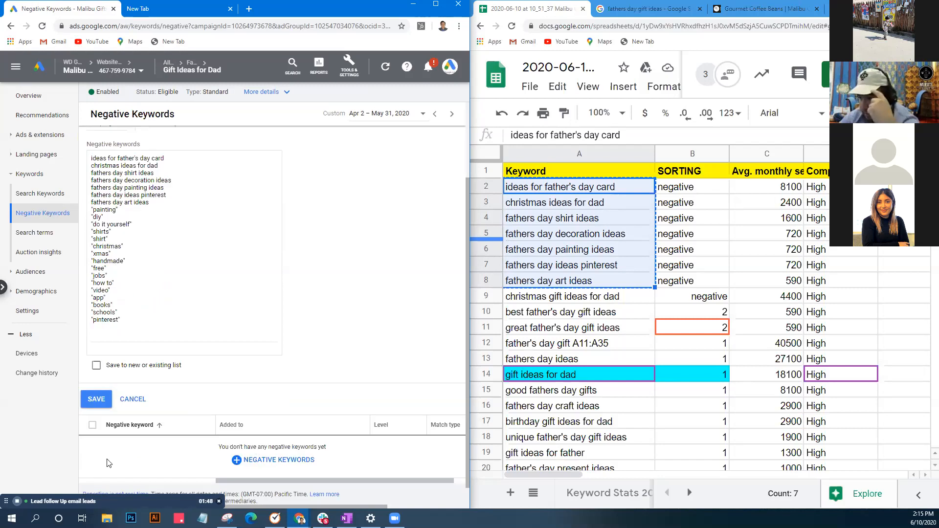
pyautogui.click(96, 400)
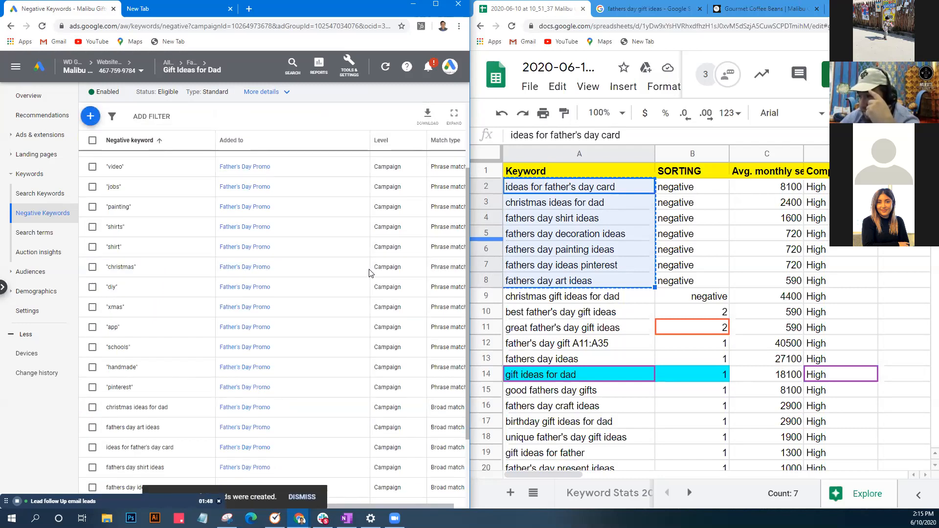
pyautogui.scroll(2, 370, 273)
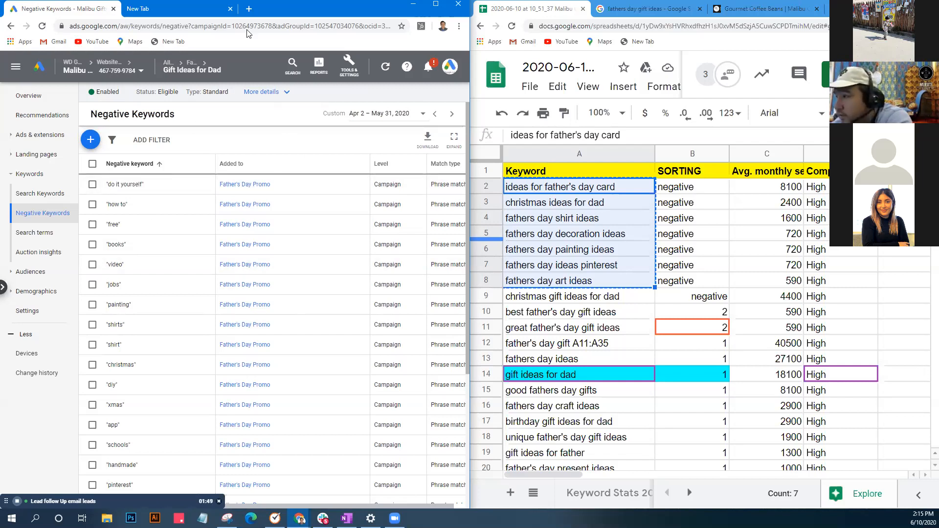
# - Enlarge the browser window to full screen and check the search terms report of the Gift Ideas for Dad ad group
pyautogui.doubleClick(377, 17)
pyautogui.doubleClick(344, 32)
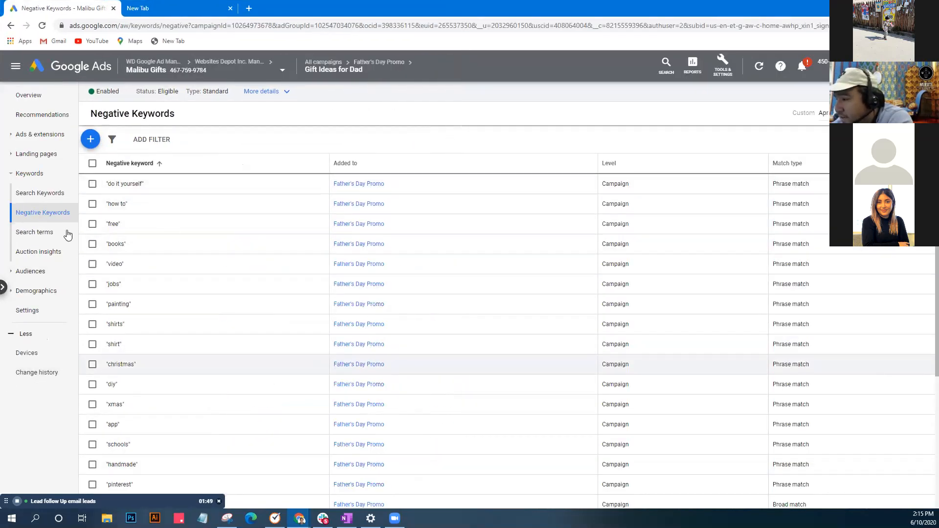
pyautogui.click(55, 193)
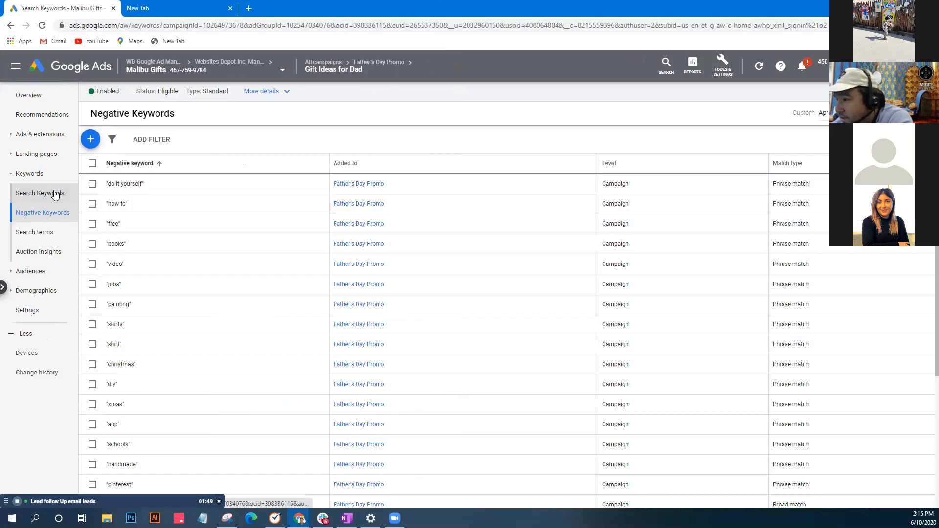
pyautogui.click(52, 233)
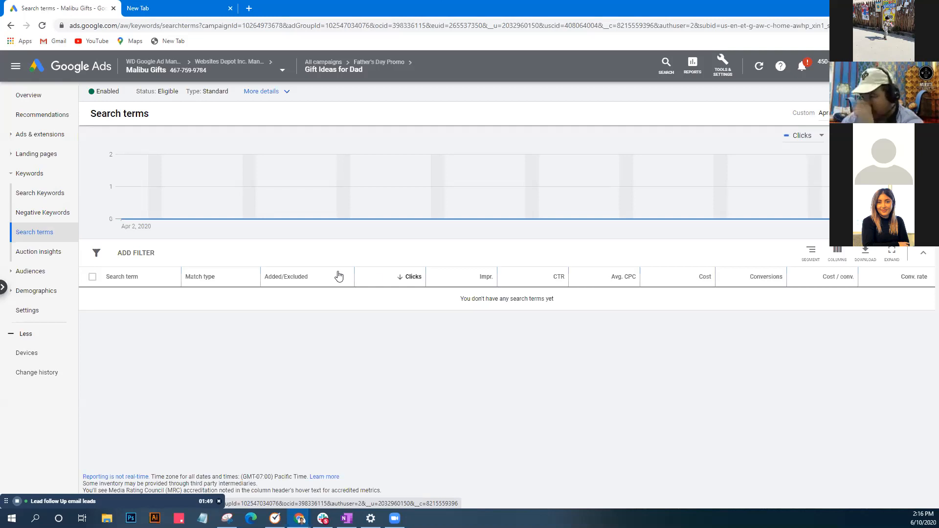
# - Check the ad group's overview and list all campaigns sorted by cost, highest first
pyautogui.click(29, 95)
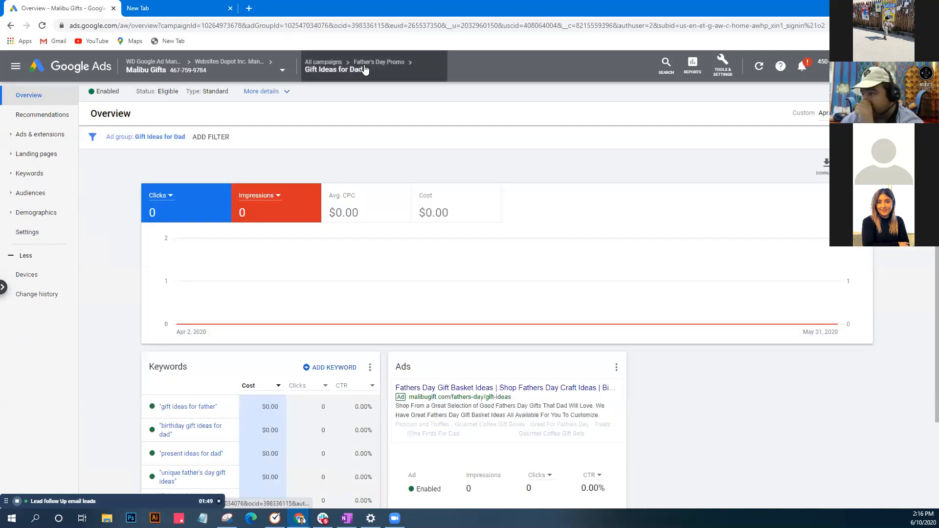
pyautogui.click(325, 62)
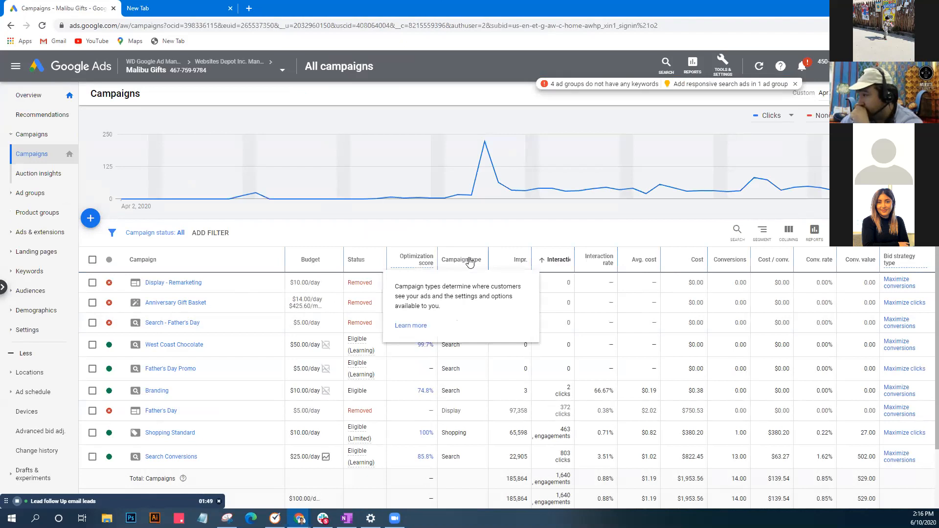
pyautogui.click(692, 262)
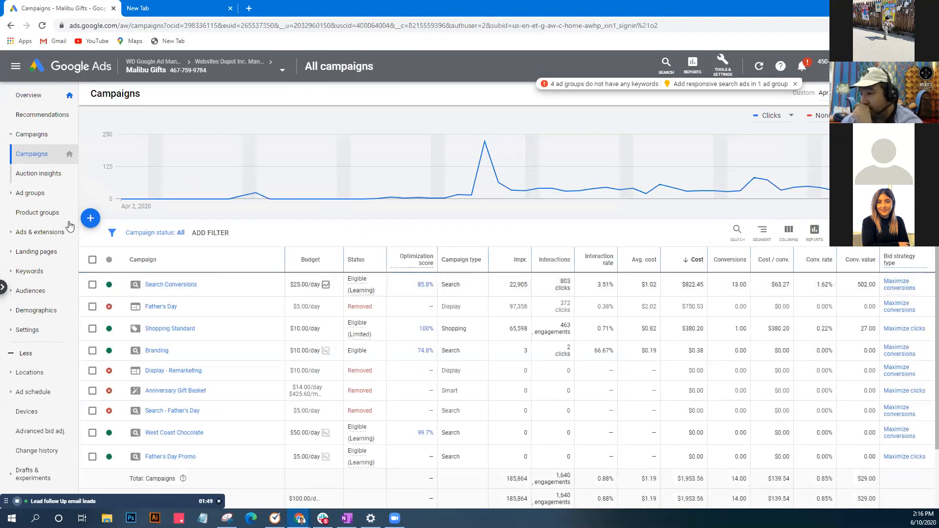
# - Examine the search terms report for all campaigns, sorting it by cost and finally by impressions, highest first
pyautogui.click(30, 271)
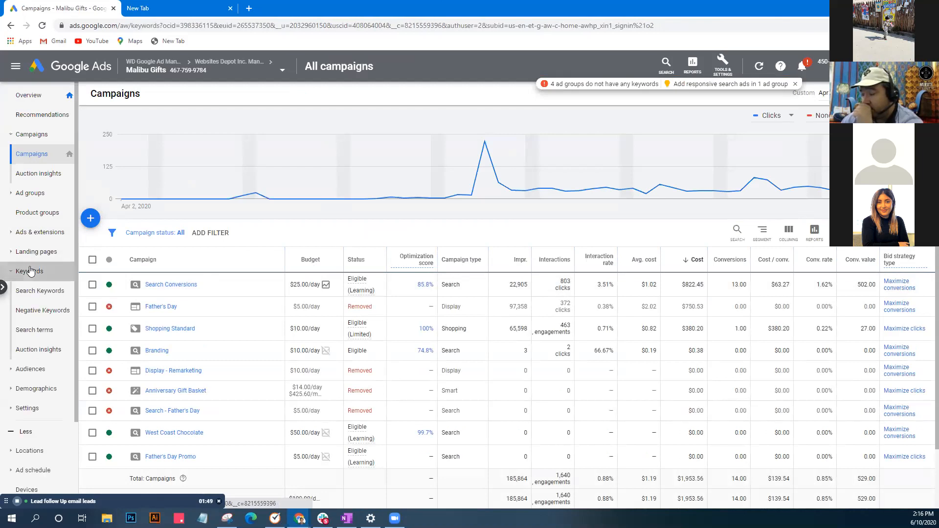
pyautogui.click(40, 290)
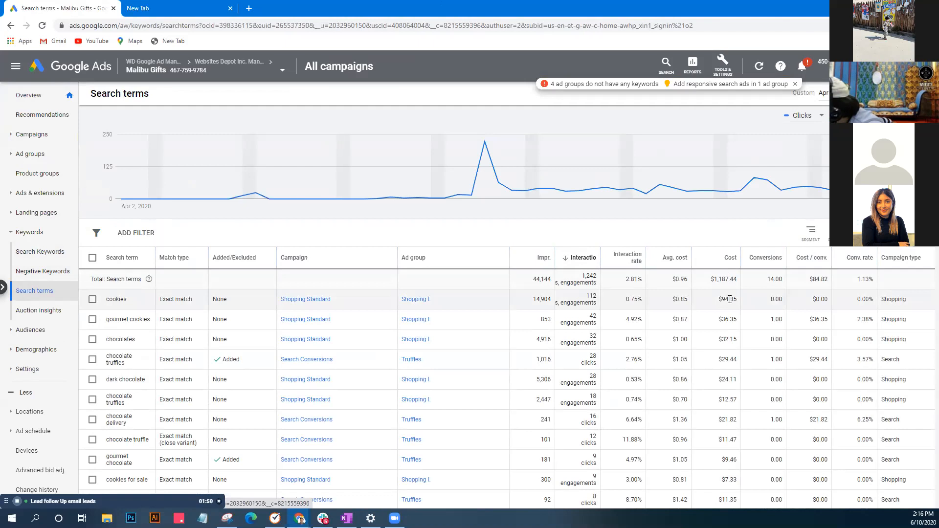
pyautogui.click(731, 258)
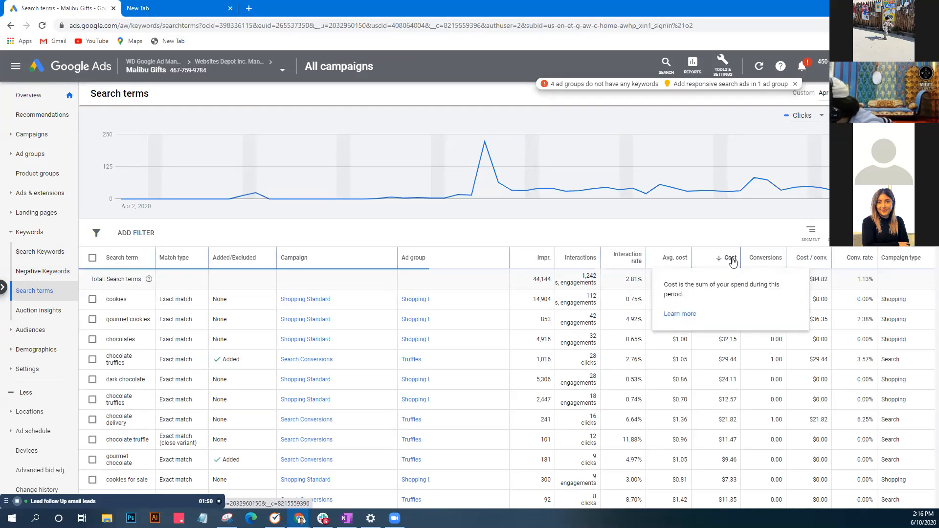
pyautogui.click(542, 257)
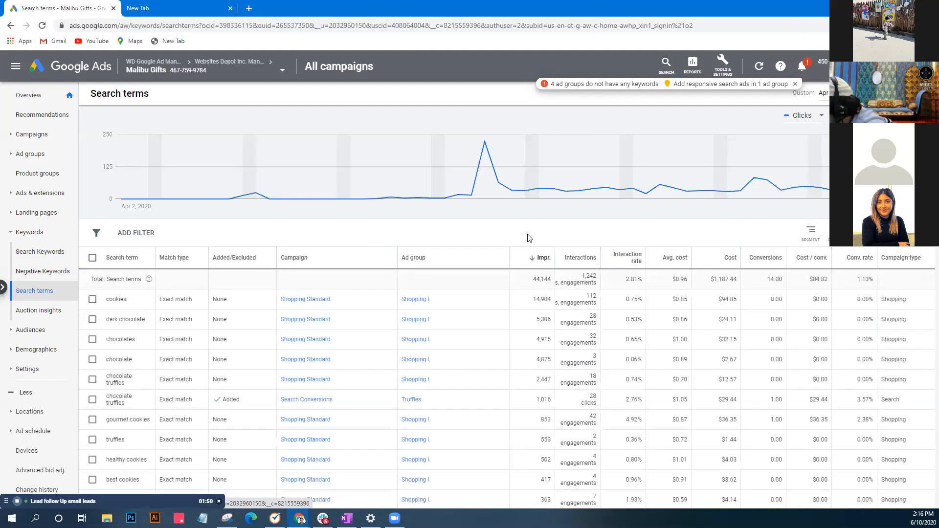
pyautogui.scroll(-1, 533, 274)
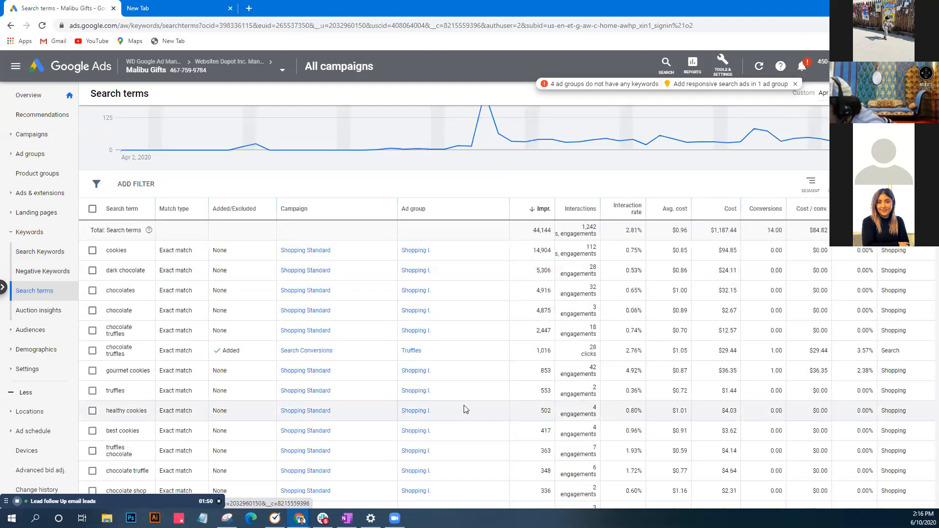